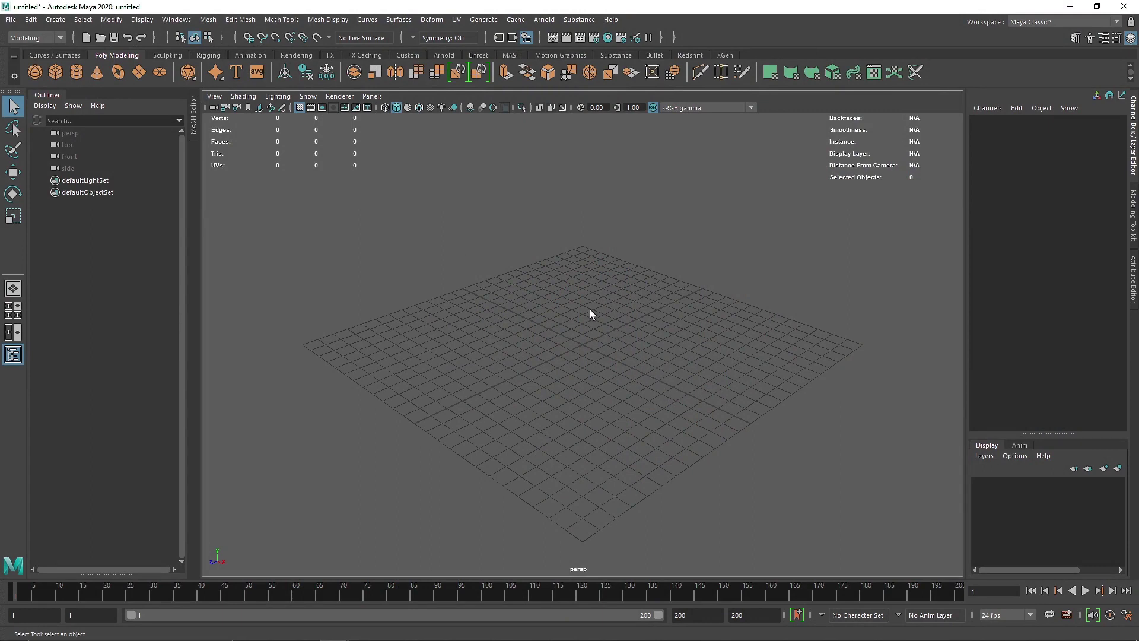
Create a polygon plane scaled uniformly to about 20.9 and raised to about 1.05 in Y
{"action": "left_click", "coordinate": [138, 72]}
{"action": "left_click_drag", "start_coordinate": [642, 347], "coordinate": [831, 407], "text": "alt"}
{"action": "key", "text": "r"}
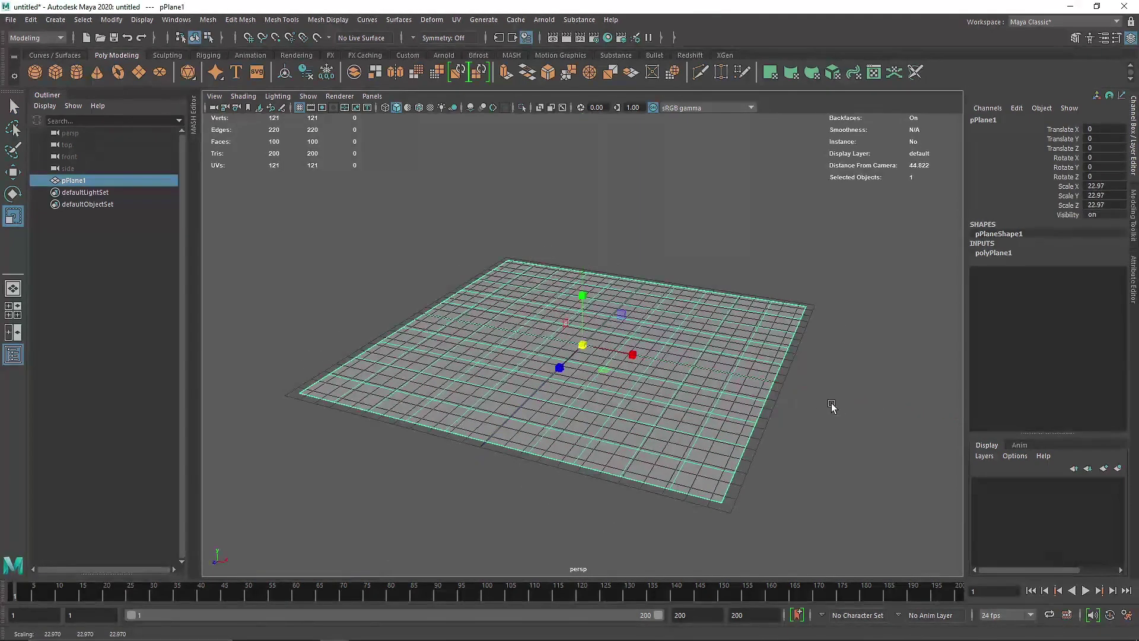
{"action": "key", "text": "w"}
{"action": "left_click_drag", "start_coordinate": [583, 292], "coordinate": [583, 278]}
{"action": "key", "text": "r"}
{"action": "left_click_drag", "start_coordinate": [582, 345], "coordinate": [609, 356]}
Set the plane's width and height subdivisions to 100 each and deselect it
{"action": "left_click", "coordinate": [1001, 252]}
{"action": "left_click", "coordinate": [1092, 280]}
{"action": "type", "text": "100"}
{"action": "key", "text": "Tab"}
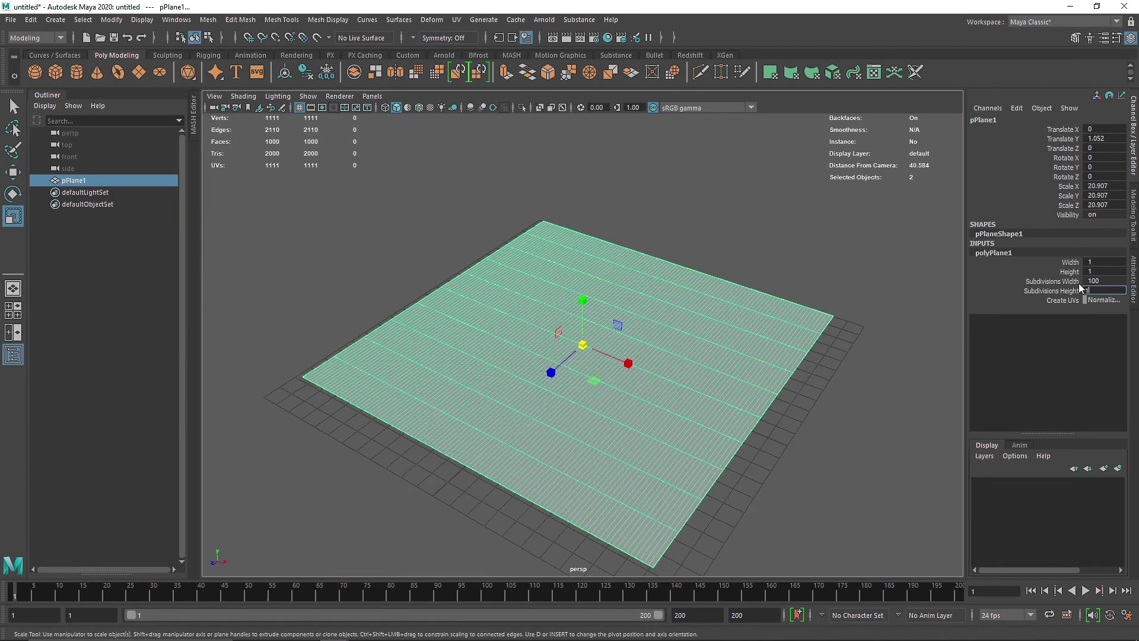
{"action": "left_click", "coordinate": [820, 224]}
{"action": "left_click_drag", "start_coordinate": [655, 340], "coordinate": [760, 343], "text": "alt"}
Examine the plane shape's Arnold attributes, including the subdivision section, and hide the attributes again
{"action": "key", "text": "ctrl+a"}
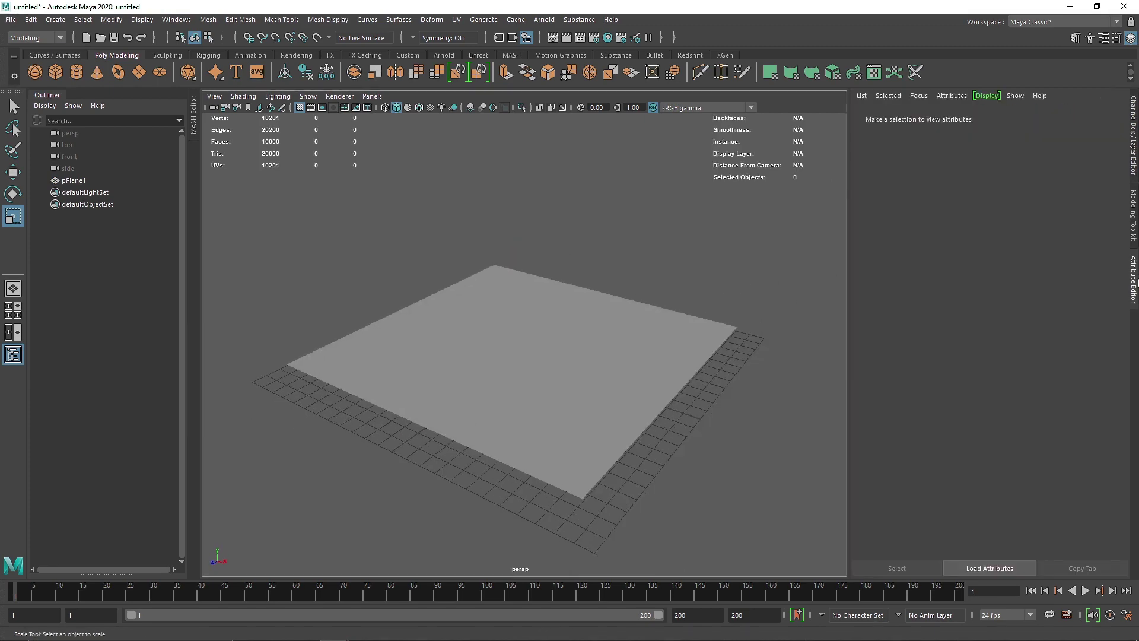
{"action": "left_click", "coordinate": [473, 338]}
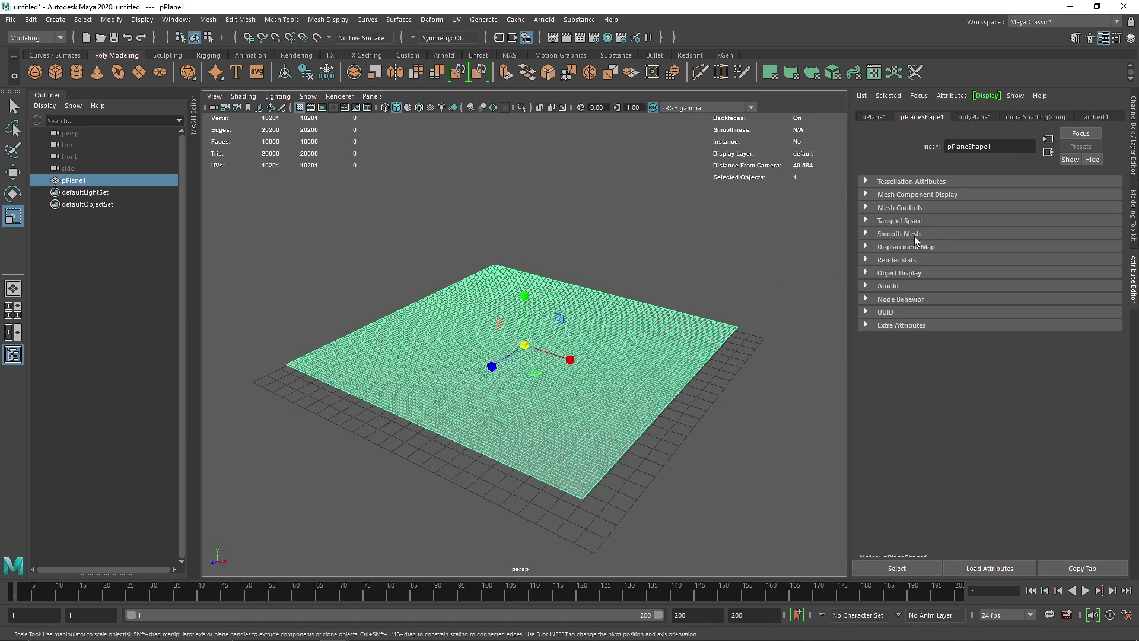
{"action": "left_click", "coordinate": [916, 288]}
{"action": "scroll", "coordinate": [961, 451], "scroll_direction": "down", "scroll_amount": 4}
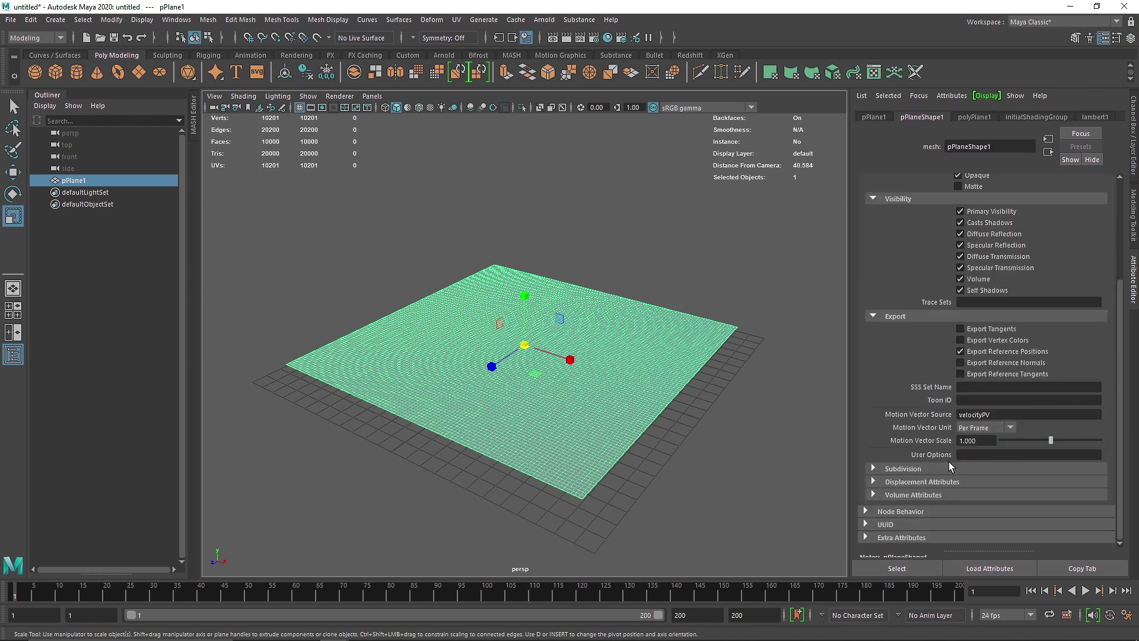
{"action": "left_click", "coordinate": [902, 469]}
{"action": "scroll", "coordinate": [906, 186], "scroll_direction": "up", "scroll_amount": 4}
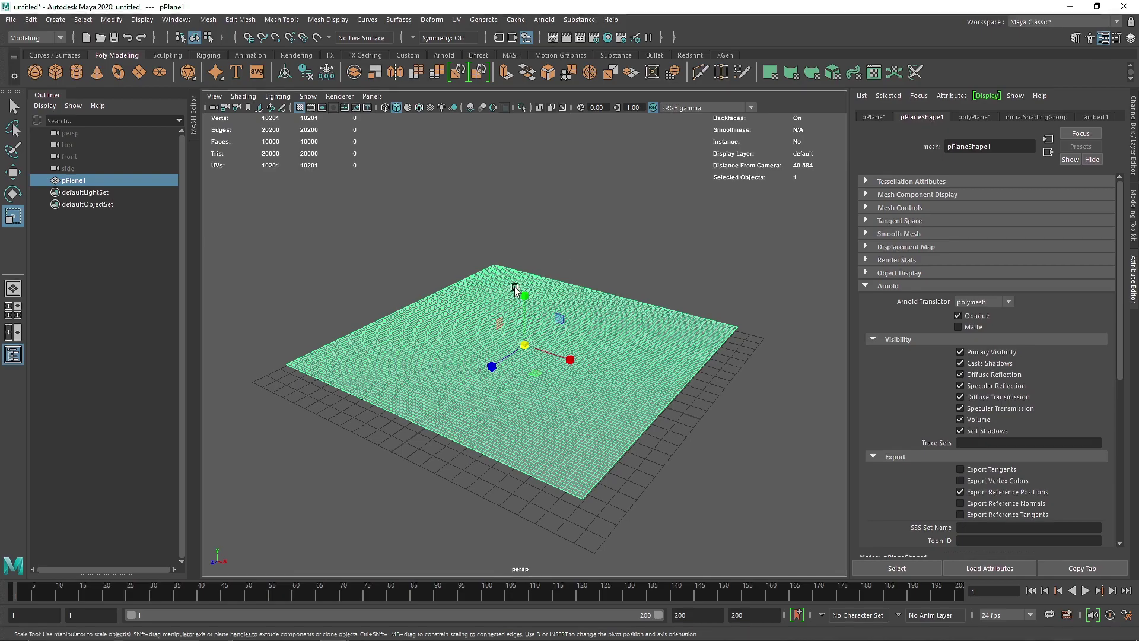
{"action": "scroll", "coordinate": [519, 287], "scroll_direction": "up", "scroll_amount": 5}
{"action": "left_click", "coordinate": [1133, 284]}
Assign a new Arnold aiStandardSurface material to the plane and rename the material as Abs
{"action": "scroll", "coordinate": [602, 335], "scroll_direction": "down", "scroll_amount": 3}
{"action": "mouse_move", "coordinate": [602, 335]}
{"action": "left_mouse_down", "text": "alt"}
{"action": "mouse_move", "coordinate": [758, 376]}
{"action": "mouse_move", "coordinate": [621, 328]}
{"action": "left_mouse_up", "text": "alt"}
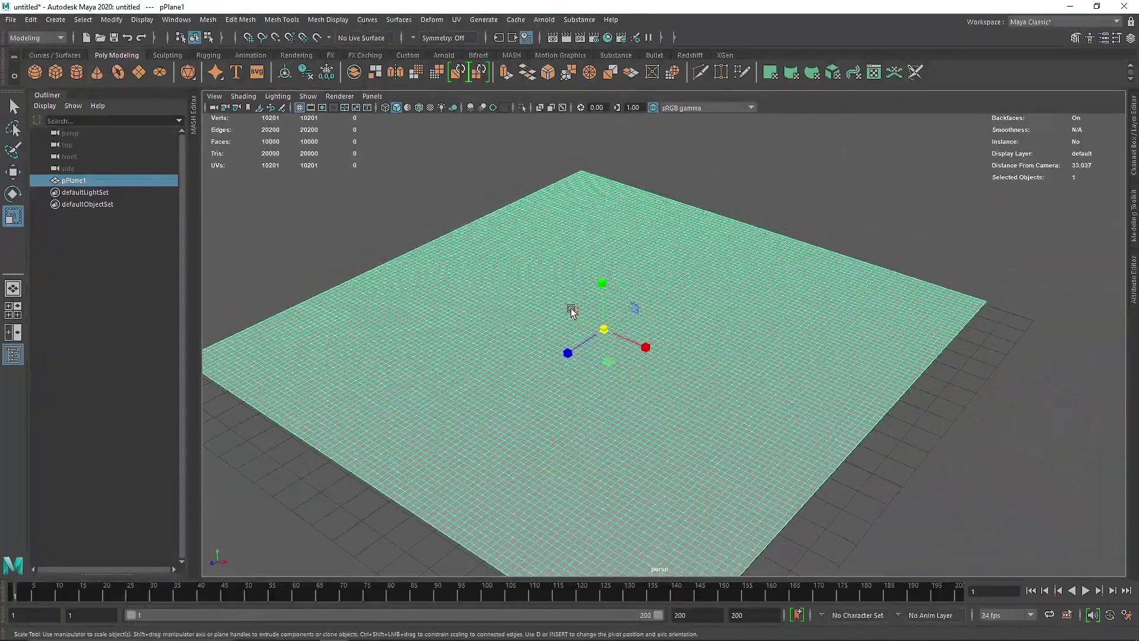
{"action": "right_click_drag", "start_coordinate": [536, 290], "coordinate": [519, 584]}
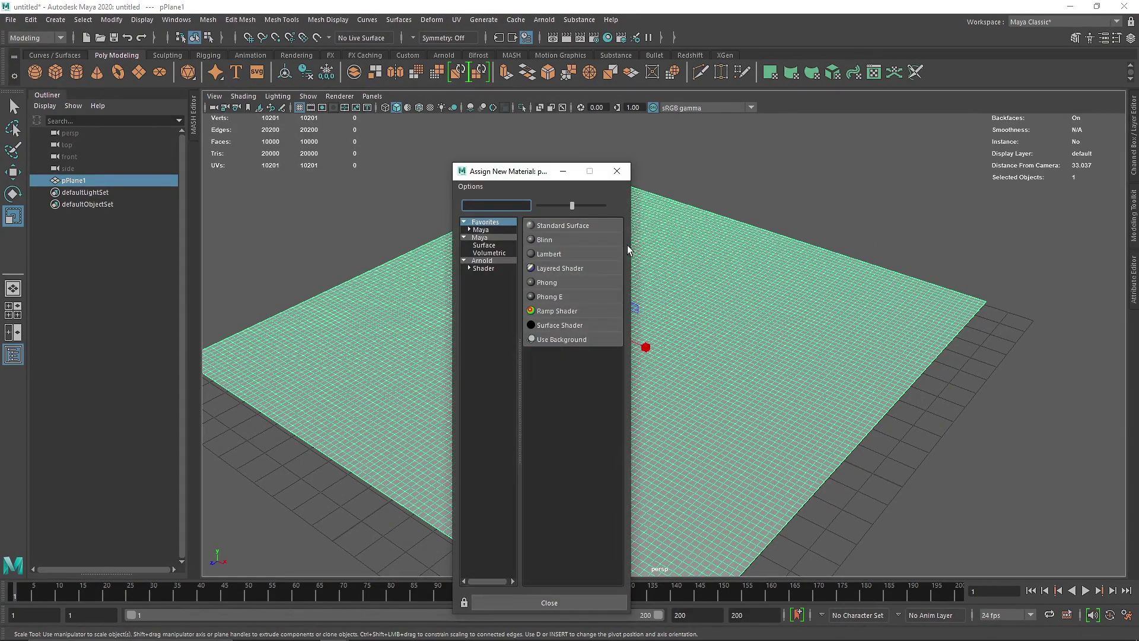
{"action": "left_click", "coordinate": [484, 268]}
{"action": "left_click", "coordinate": [567, 396]}
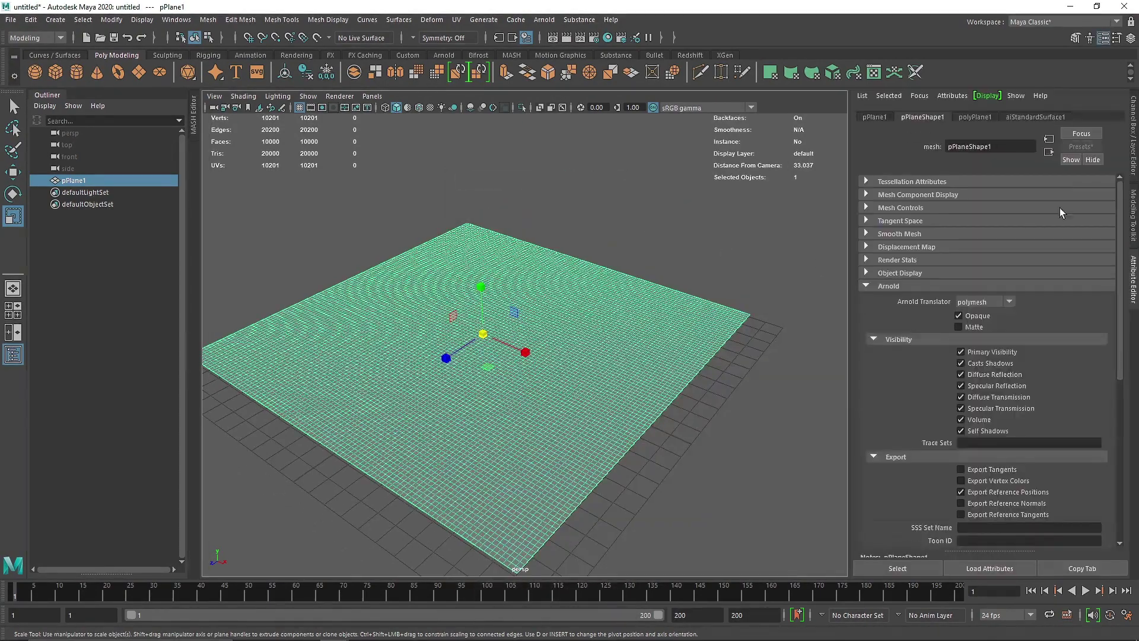
{"action": "double_click", "coordinate": [995, 148]}
{"action": "type", "text": "Abs"}
{"action": "key", "text": "Return"}
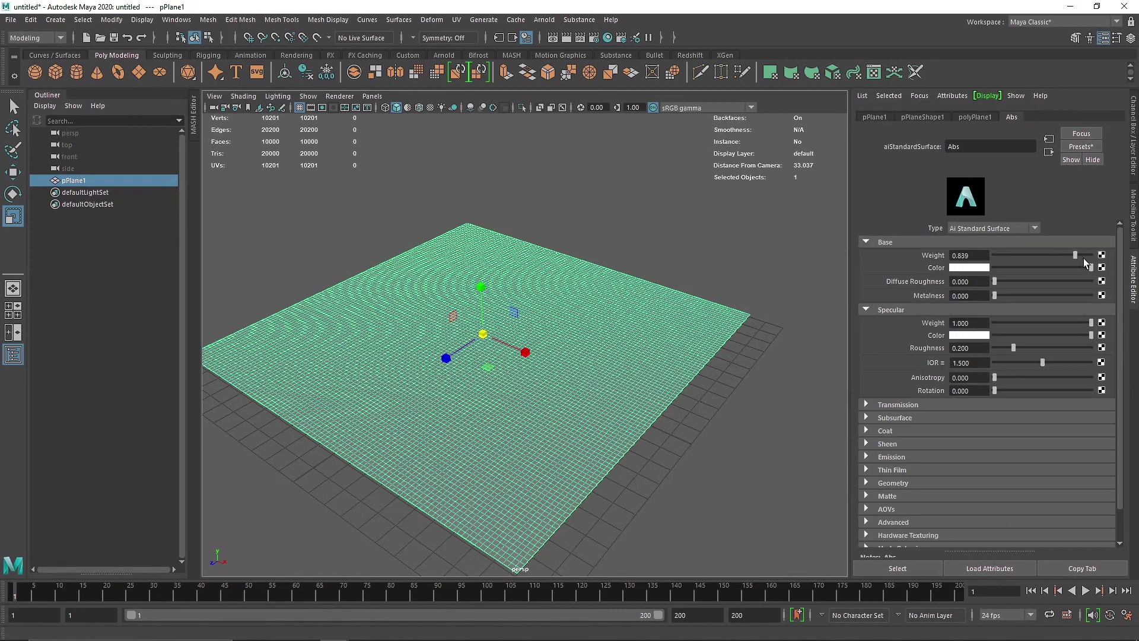
Hide the Outliner, open the Hypershade and graph the Abs material's network in the work area
{"action": "left_click", "coordinate": [496, 186]}
{"action": "left_click", "coordinate": [41, 91]}
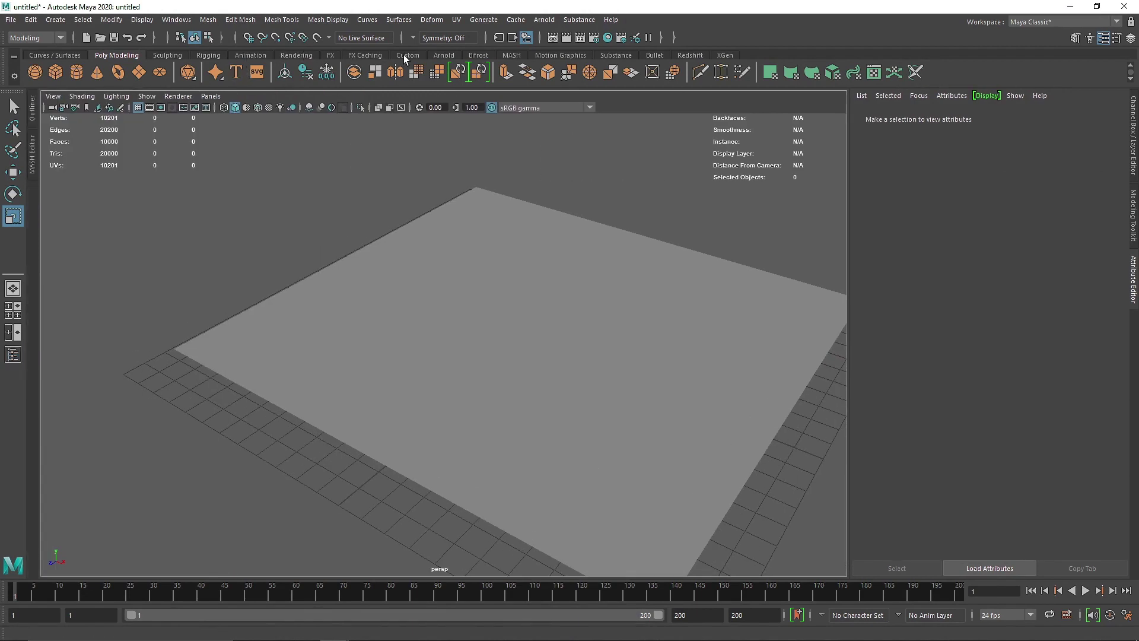
{"action": "left_click", "coordinate": [297, 55]}
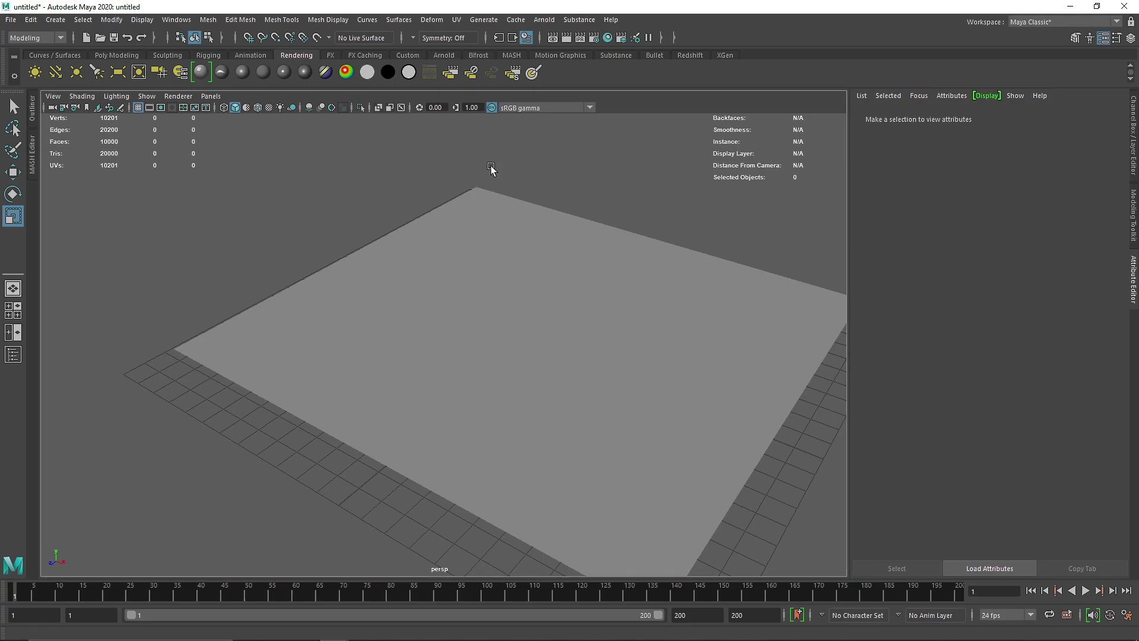
{"action": "left_click", "coordinate": [493, 213]}
{"action": "left_click", "coordinate": [608, 38]}
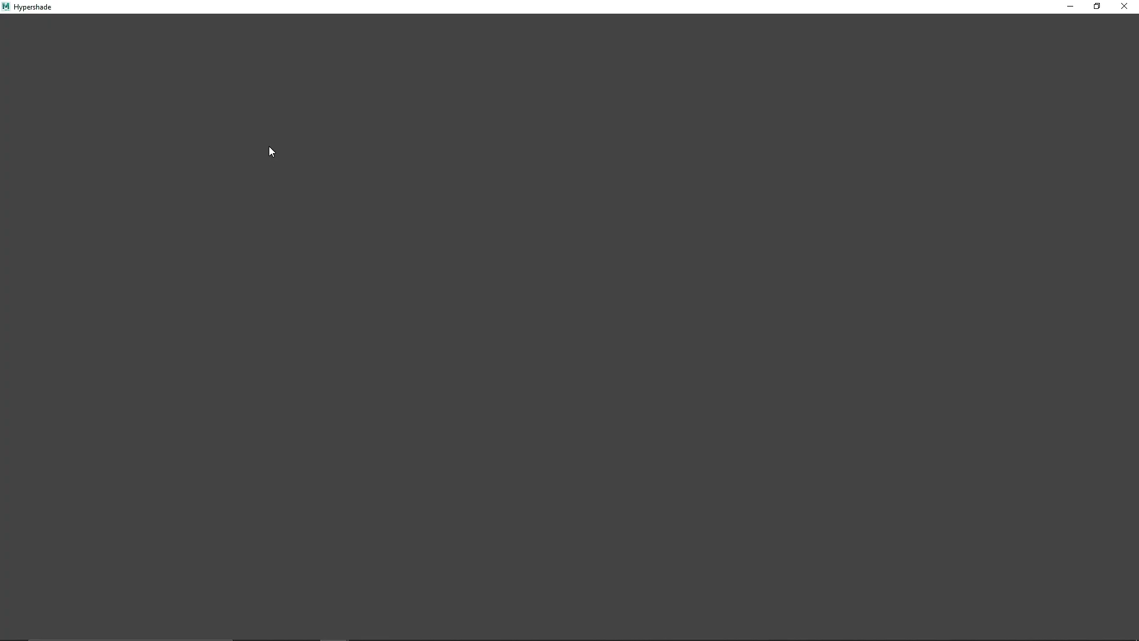
{"action": "right_click_drag", "start_coordinate": [105, 105], "coordinate": [95, 156]}
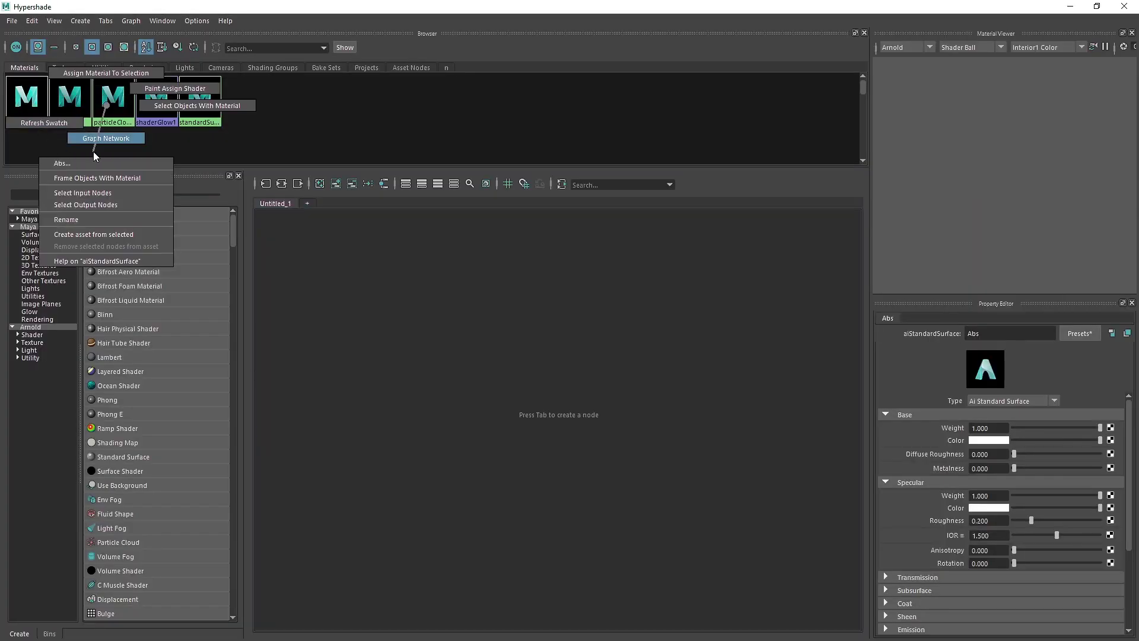
{"action": "left_click", "coordinate": [505, 276]}
{"action": "middle_click_drag", "start_coordinate": [646, 348], "coordinate": [713, 354], "text": "alt"}
Add an aiRampRgb node to the graph beside the Abs material and select it
{"action": "left_click", "coordinate": [72, 196]}
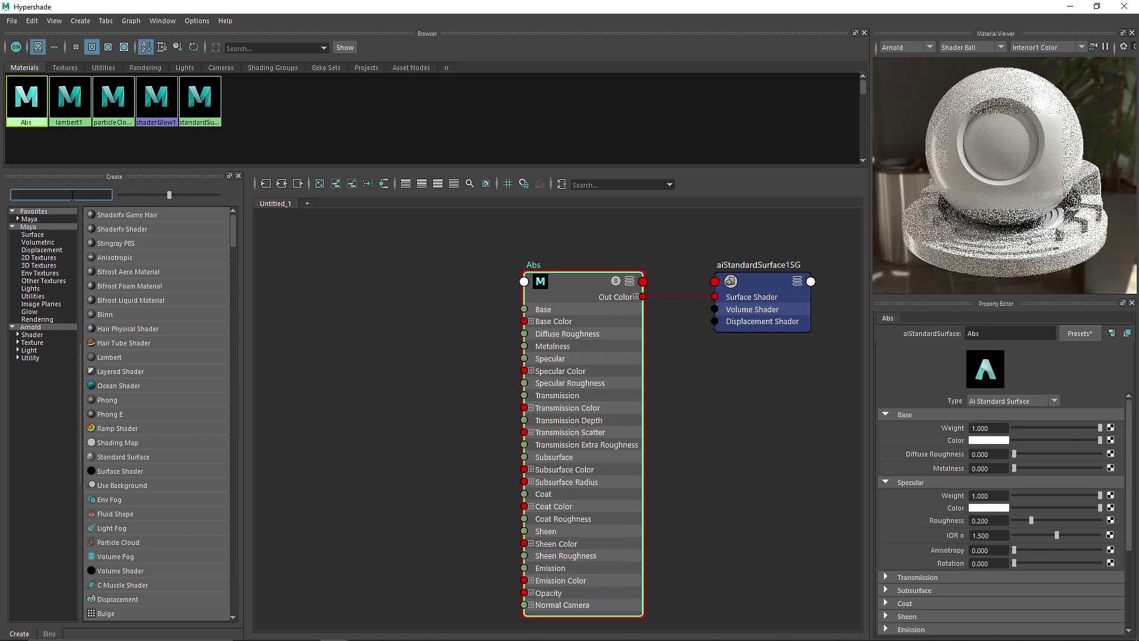
{"action": "type", "text": "ramp"}
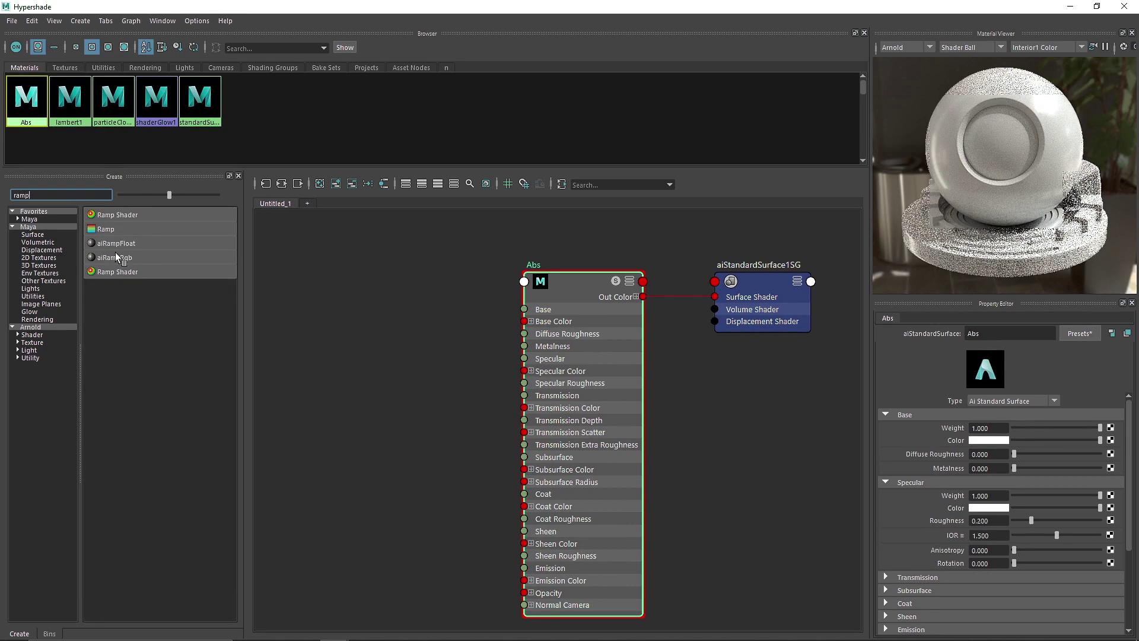
{"action": "left_click", "coordinate": [116, 259]}
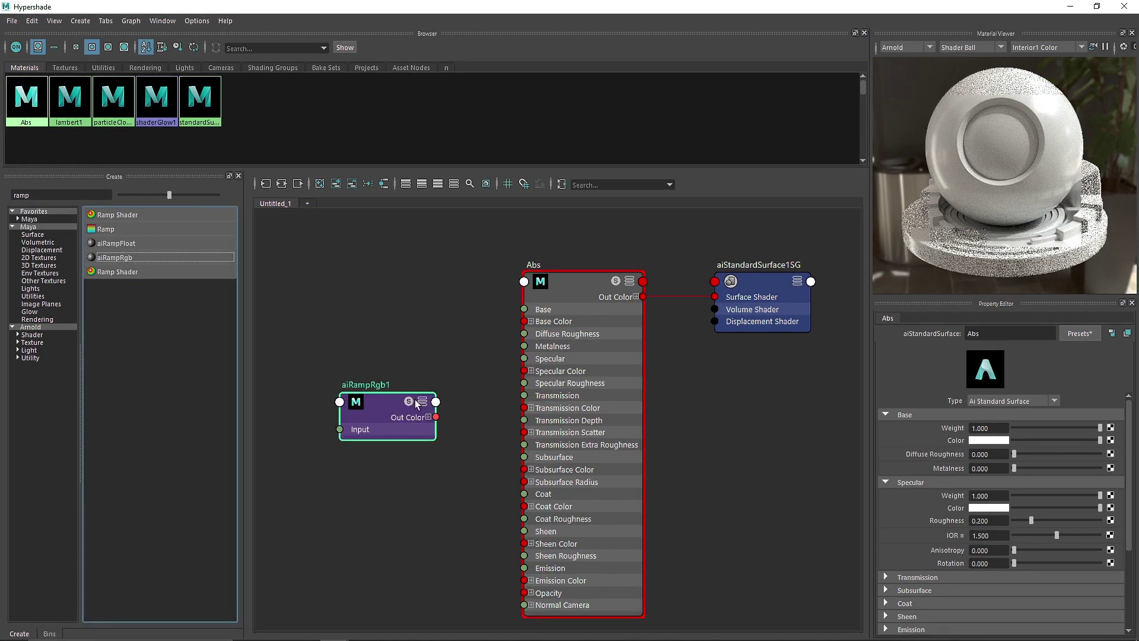
{"action": "left_click_drag", "start_coordinate": [333, 270], "coordinate": [474, 374]}
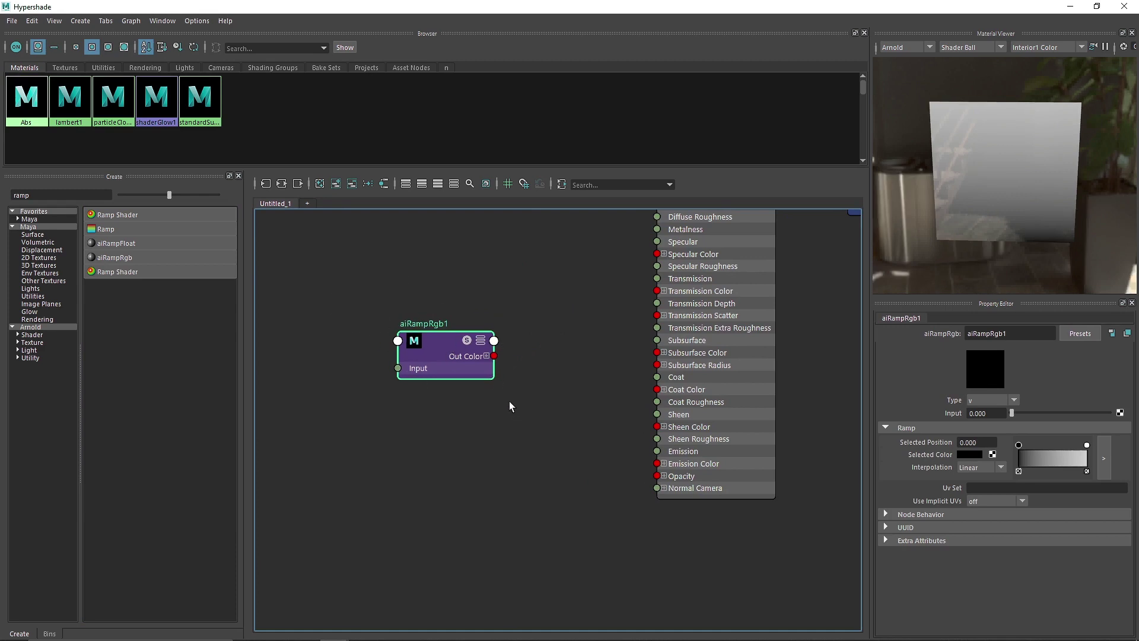
Try the u, v and diagonal types on the aiRampRgb node
{"action": "left_click", "coordinate": [989, 468]}
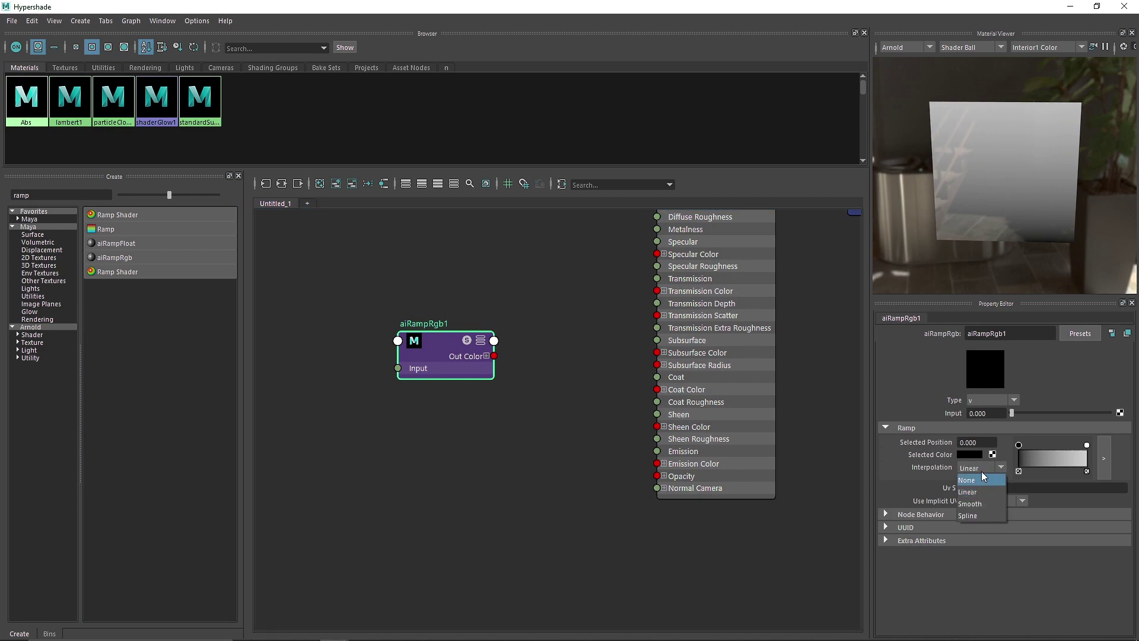
{"action": "left_click", "coordinate": [997, 399]}
{"action": "left_click", "coordinate": [987, 422]}
{"action": "left_click", "coordinate": [991, 402]}
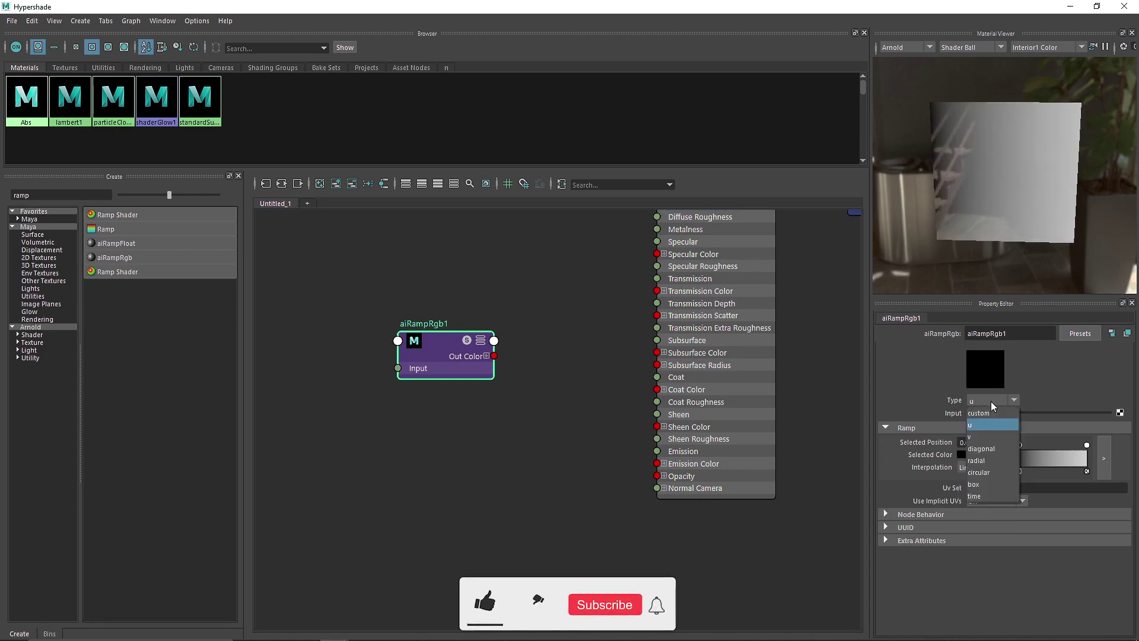
{"action": "left_click", "coordinate": [987, 432]}
{"action": "left_click", "coordinate": [988, 401]}
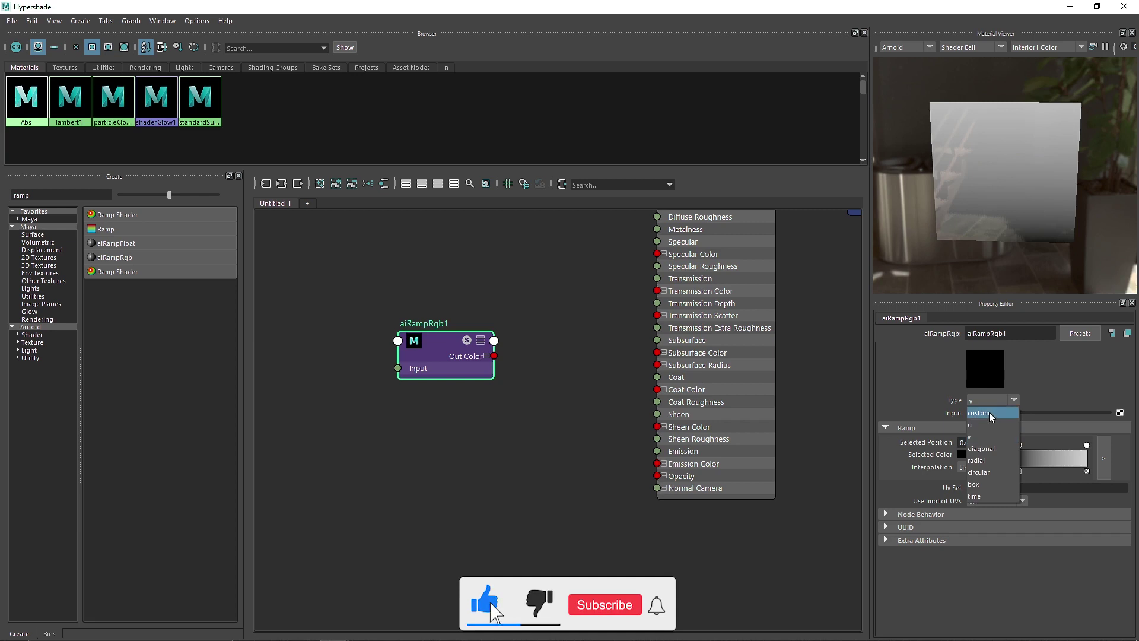
{"action": "left_click", "coordinate": [990, 425]}
Set the aiRampRgb type to circular and arrange its stops with white at position 0.287 and black further out
{"action": "left_click", "coordinate": [996, 402]}
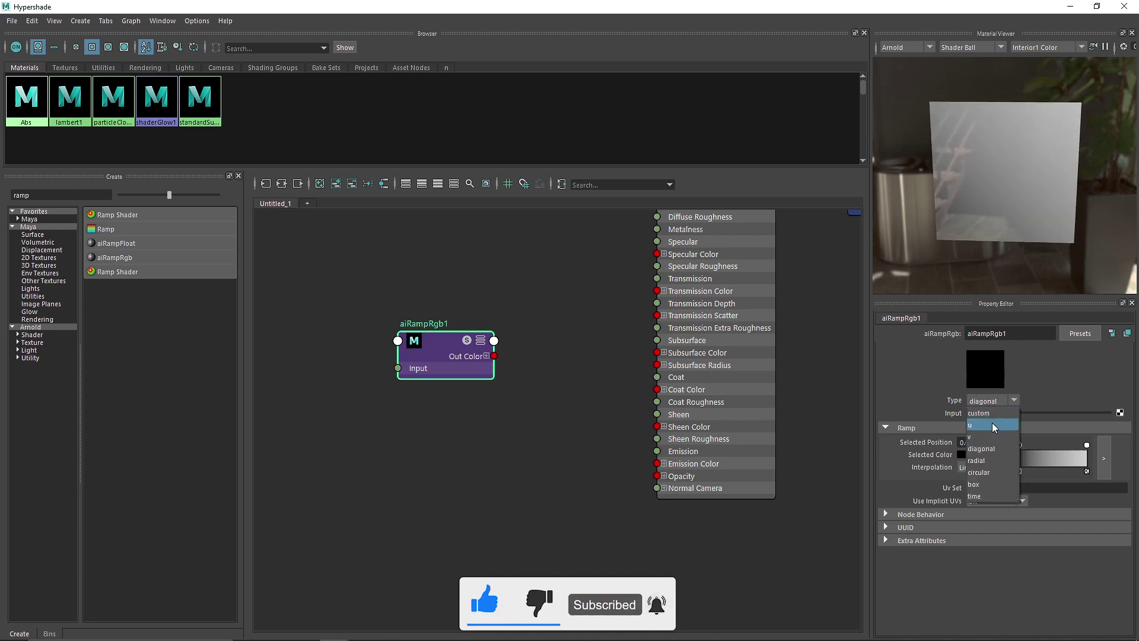
{"action": "left_click", "coordinate": [986, 473]}
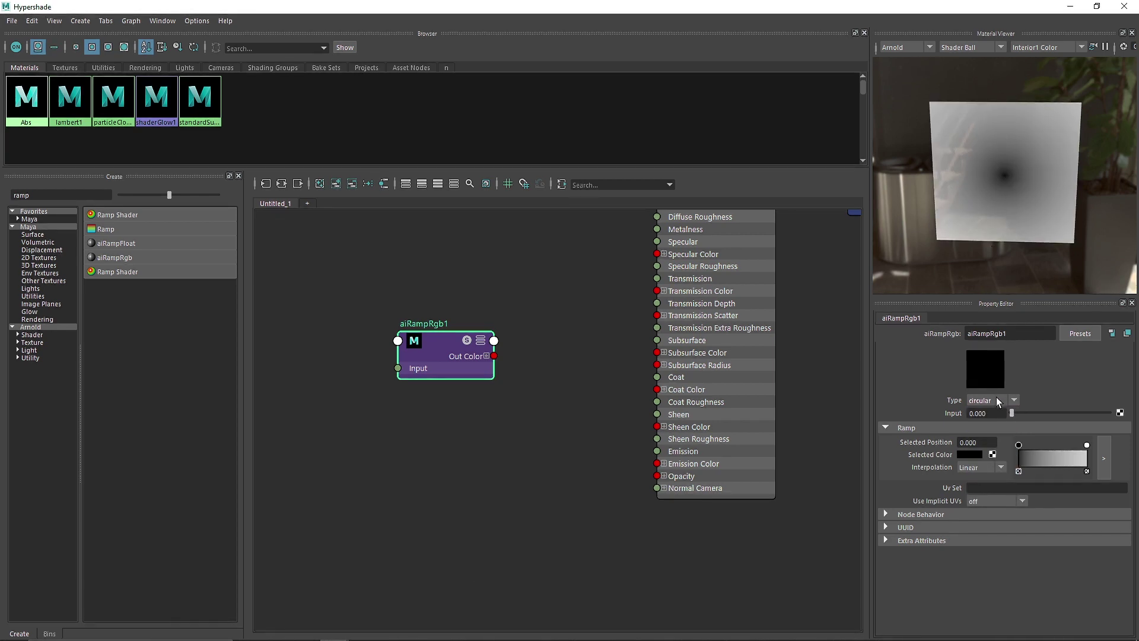
{"action": "left_click", "coordinate": [989, 400]}
{"action": "left_click", "coordinate": [986, 472]}
{"action": "mouse_move", "coordinate": [1019, 444]}
{"action": "left_mouse_down"}
{"action": "mouse_move", "coordinate": [1087, 445]}
{"action": "mouse_move", "coordinate": [1038, 445]}
{"action": "left_mouse_up"}
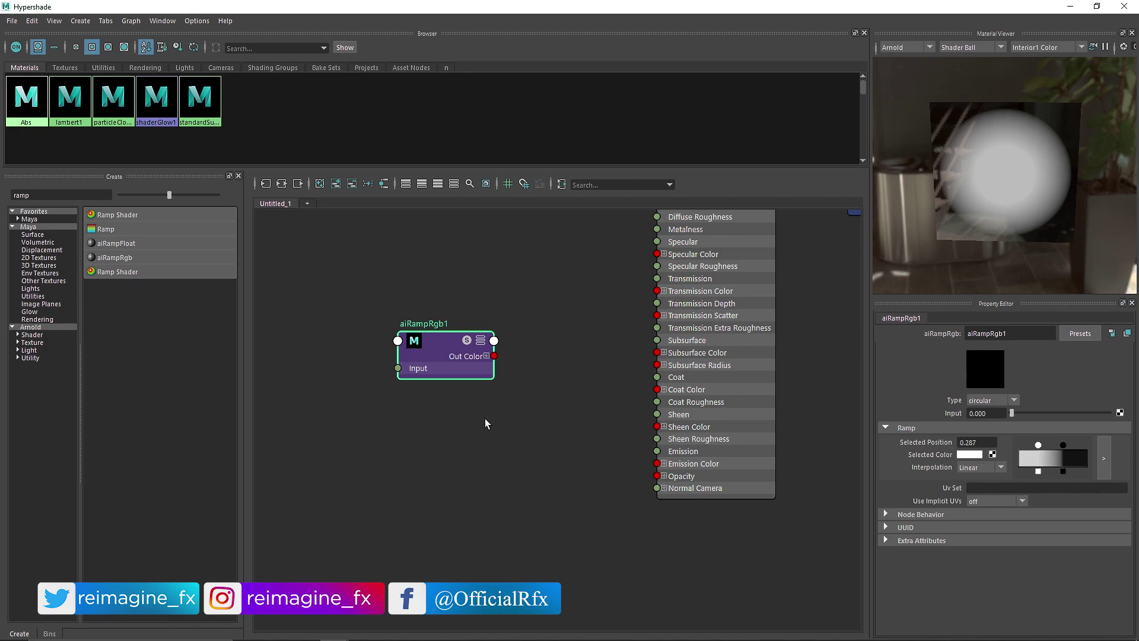
Add an Arnold aiNoise node to the graph and place it just below the aiRampRgb node
{"action": "left_click_drag", "start_coordinate": [442, 355], "coordinate": [427, 352]}
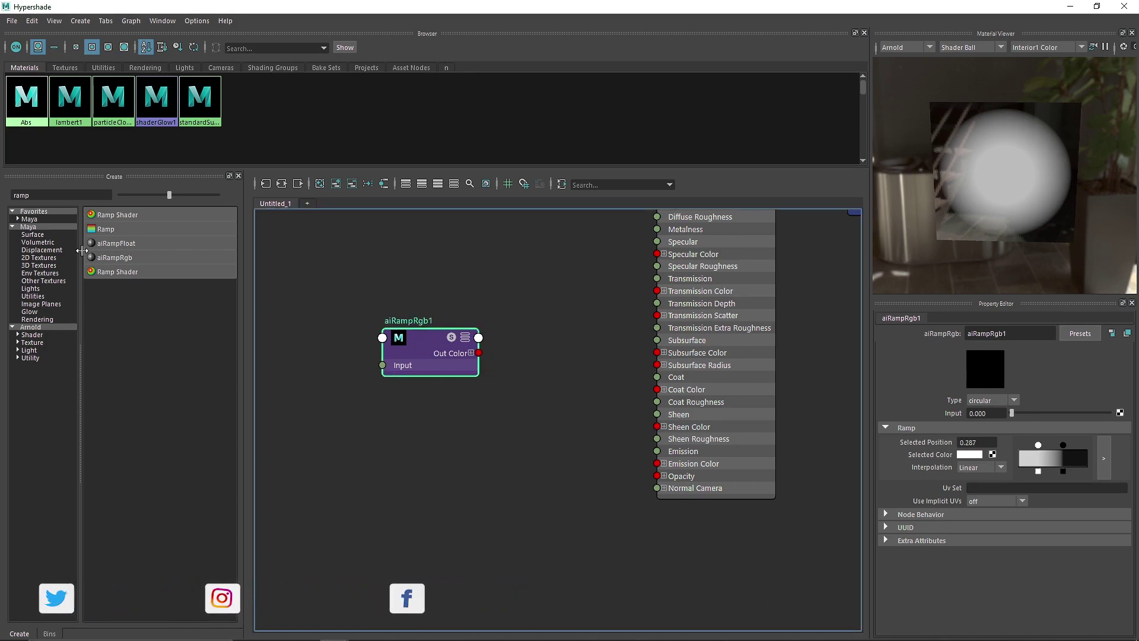
{"action": "left_click_drag", "start_coordinate": [345, 283], "coordinate": [600, 497]}
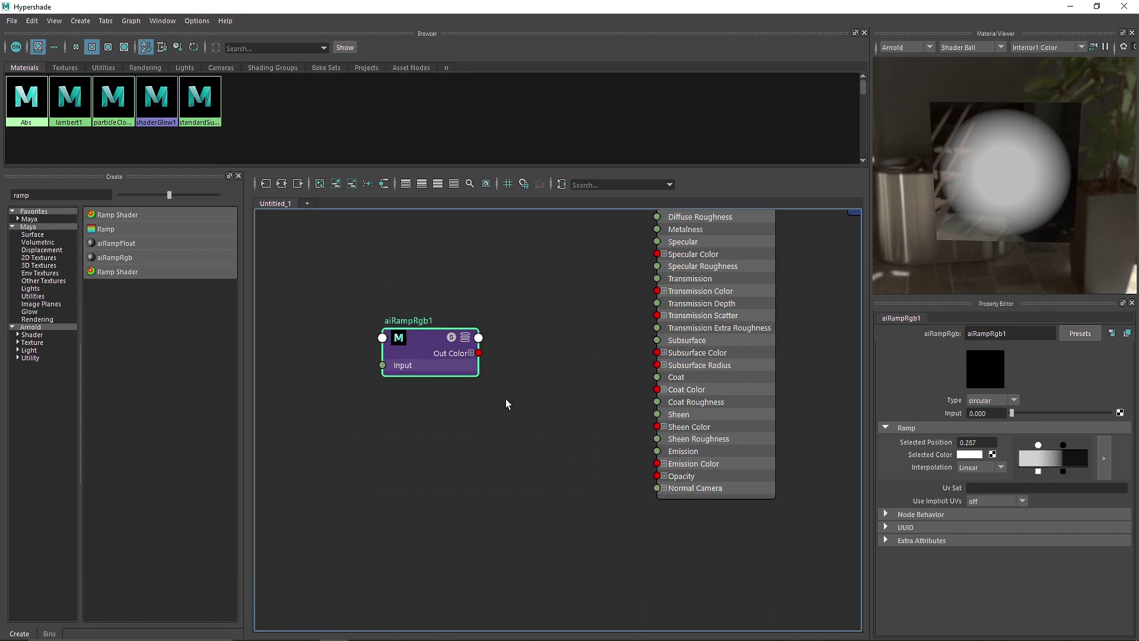
{"action": "left_click", "coordinate": [26, 326]}
{"action": "double_click", "coordinate": [18, 195]}
{"action": "type", "text": "noise"}
{"action": "left_click", "coordinate": [108, 229]}
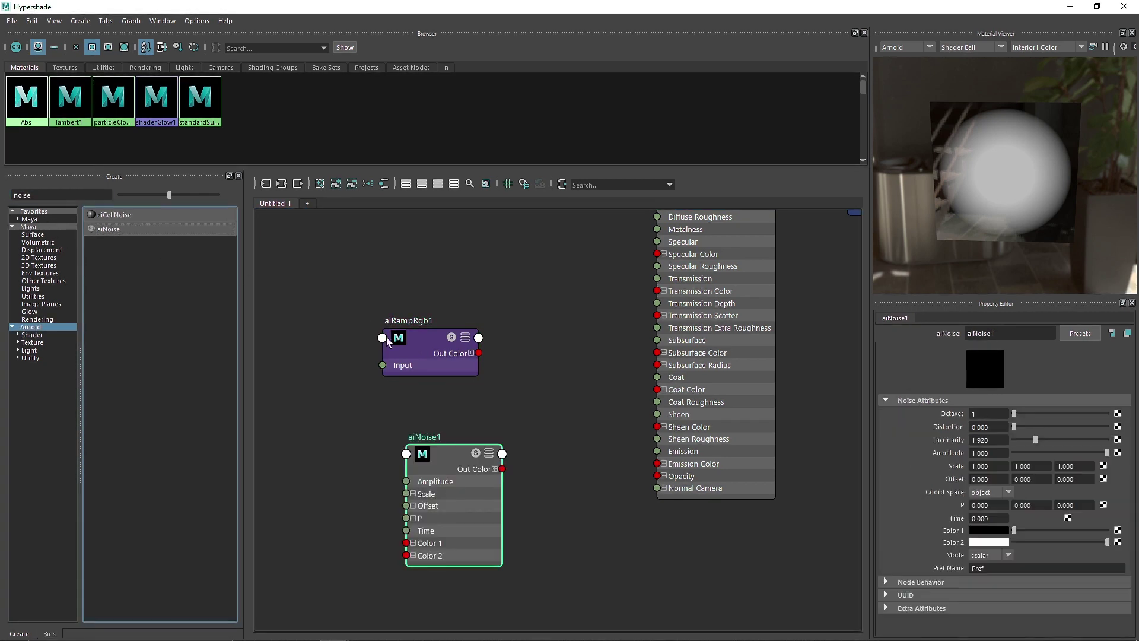
{"action": "left_click_drag", "start_coordinate": [449, 474], "coordinate": [435, 447]}
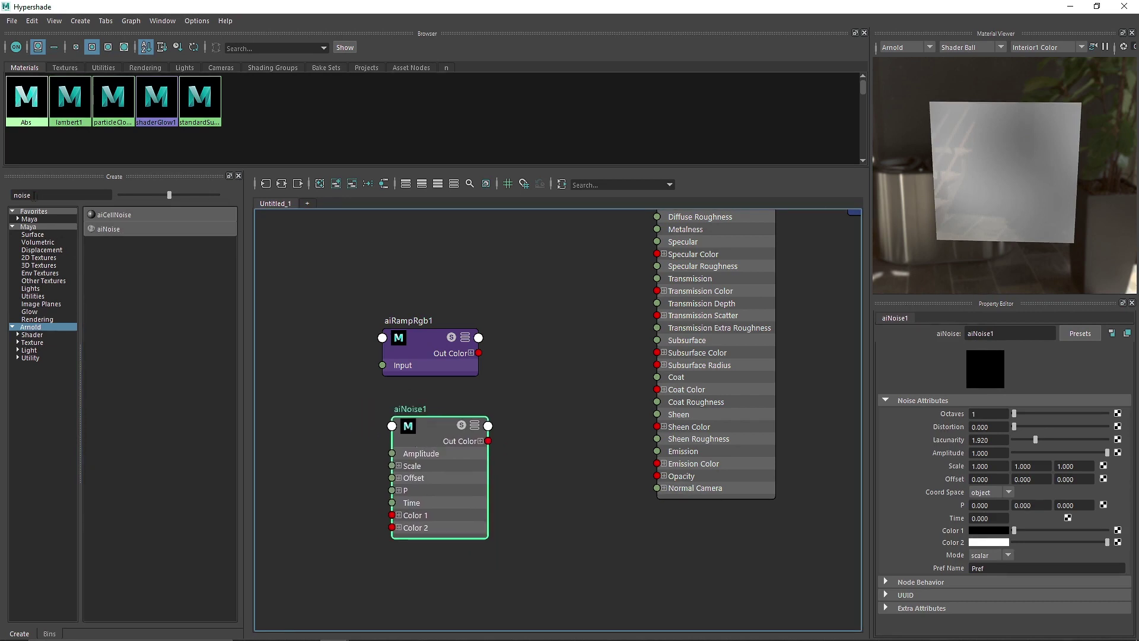
Add a Maya Volume Noise texture node to the graph and select it
{"action": "left_click", "coordinate": [34, 227]}
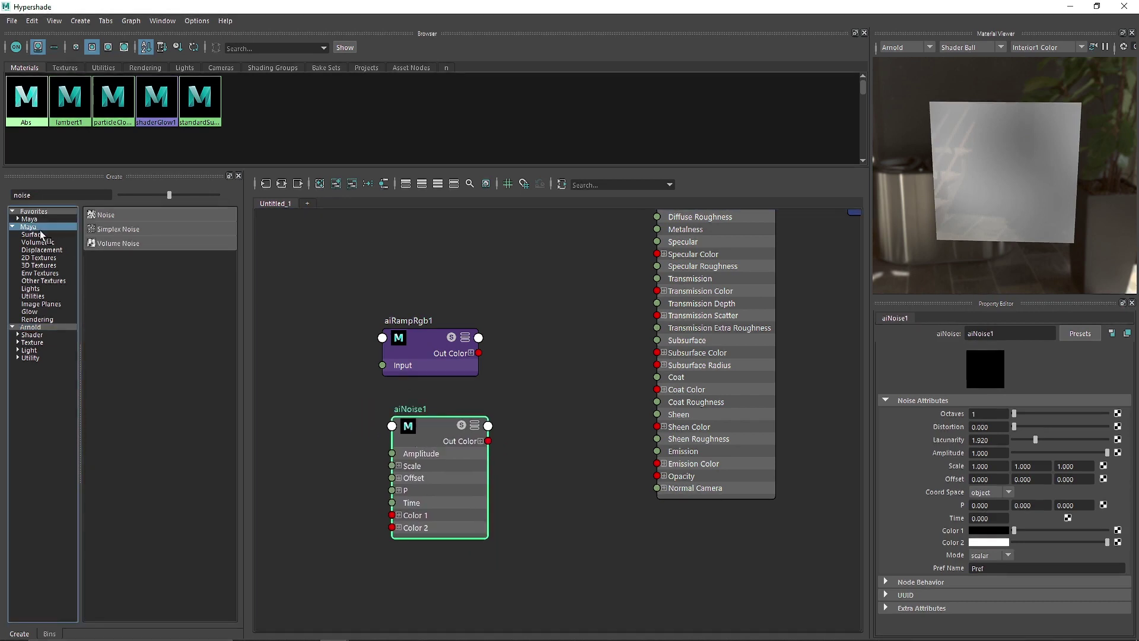
{"action": "left_click", "coordinate": [96, 243]}
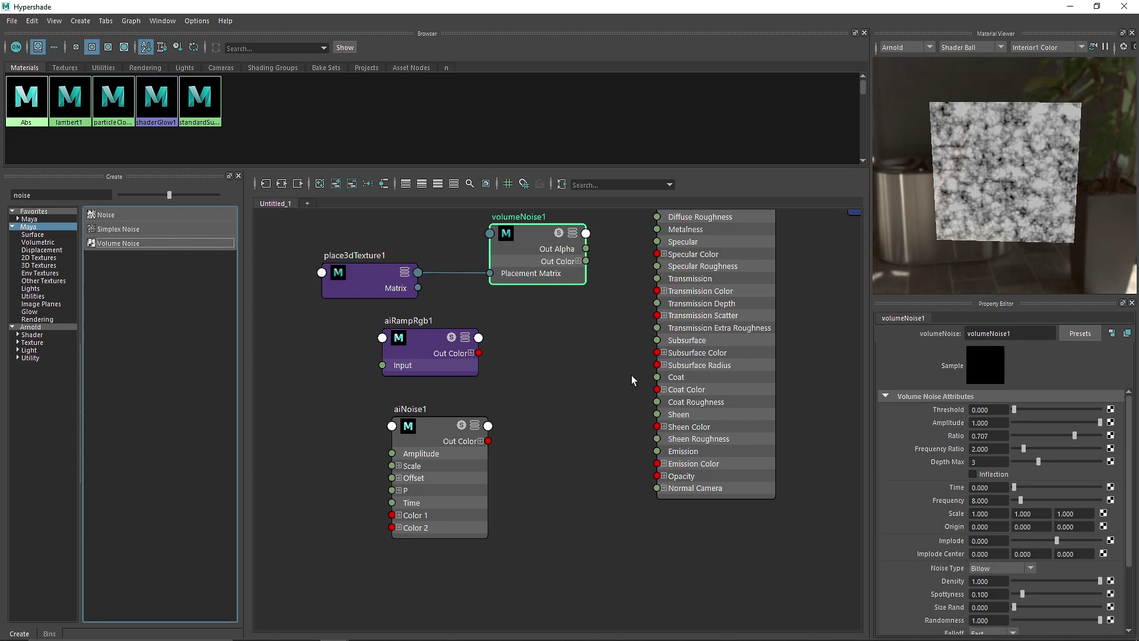
{"action": "left_click", "coordinate": [537, 281]}
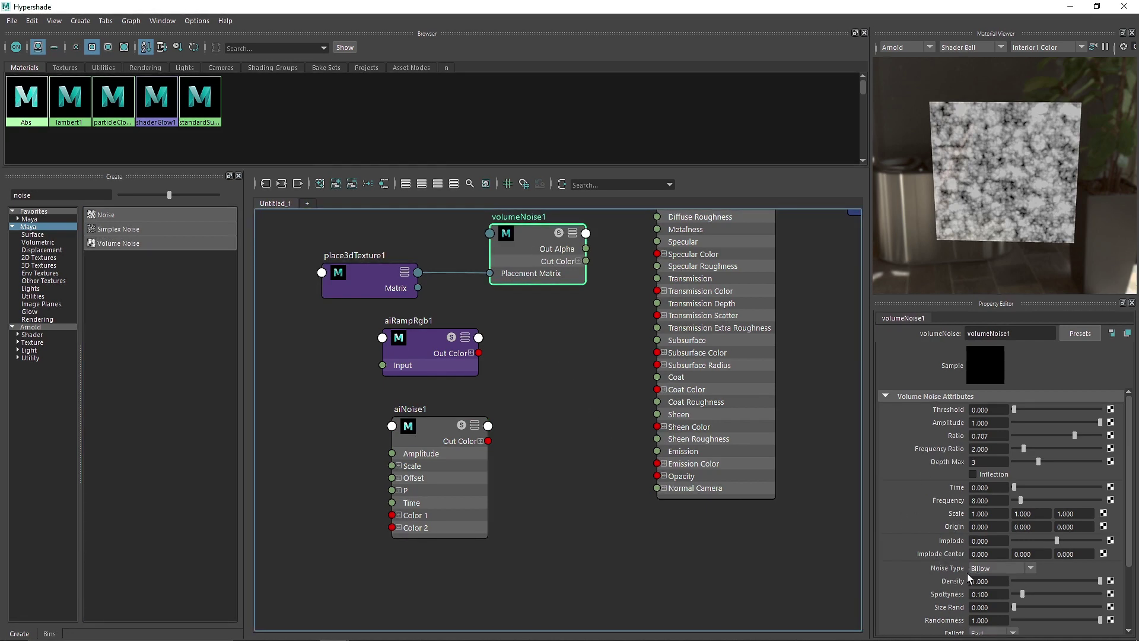
Set the volume noise's type to Volume Wave and switch the material preview geometry to Plane
{"action": "scroll", "coordinate": [994, 510], "scroll_direction": "down", "scroll_amount": 3}
{"action": "left_click", "coordinate": [994, 483]}
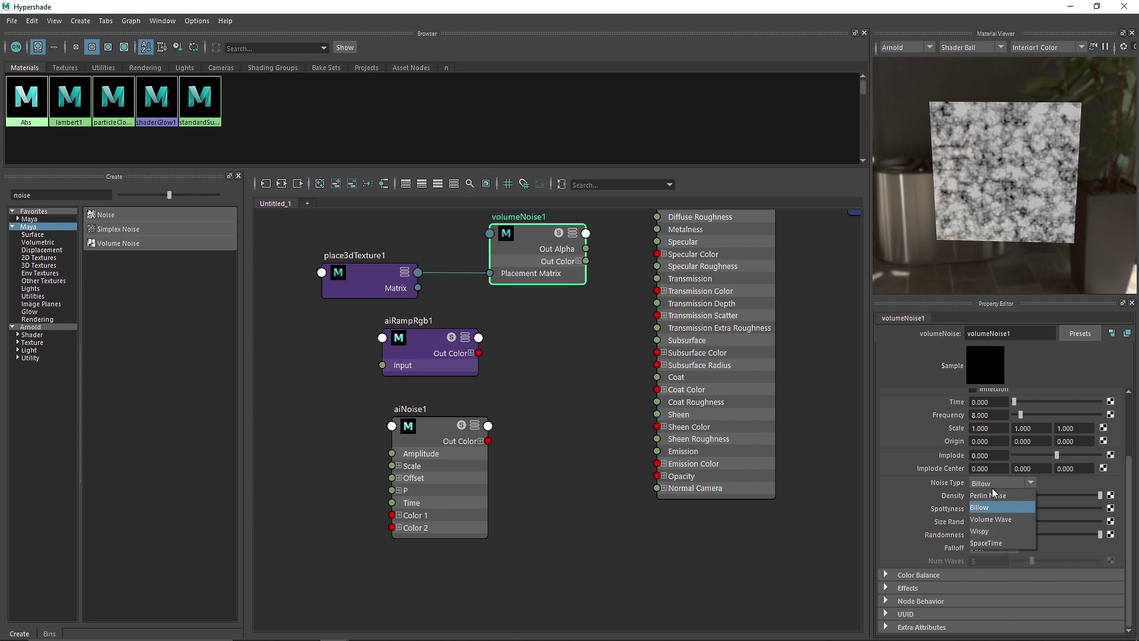
{"action": "left_click", "coordinate": [1007, 520]}
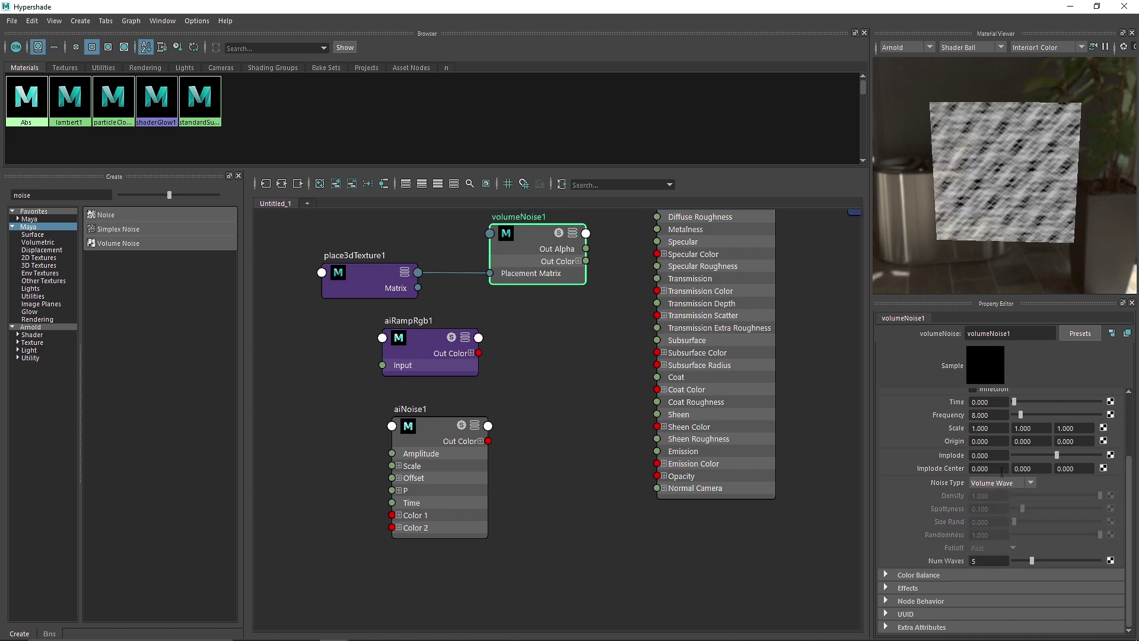
{"action": "left_click", "coordinate": [972, 47]}
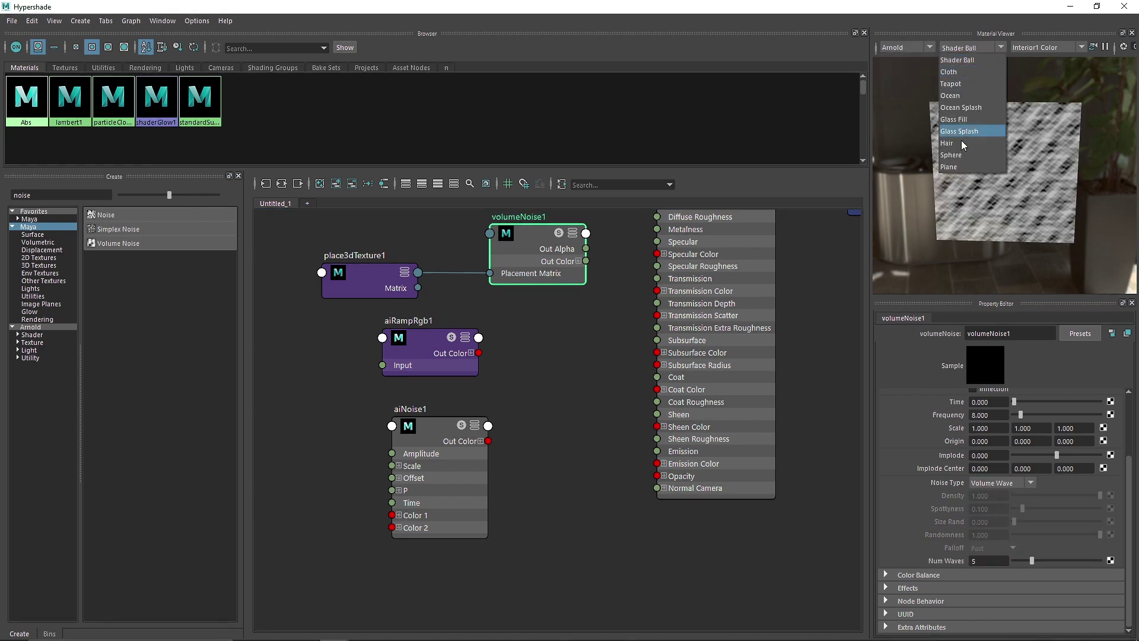
{"action": "left_click", "coordinate": [955, 166]}
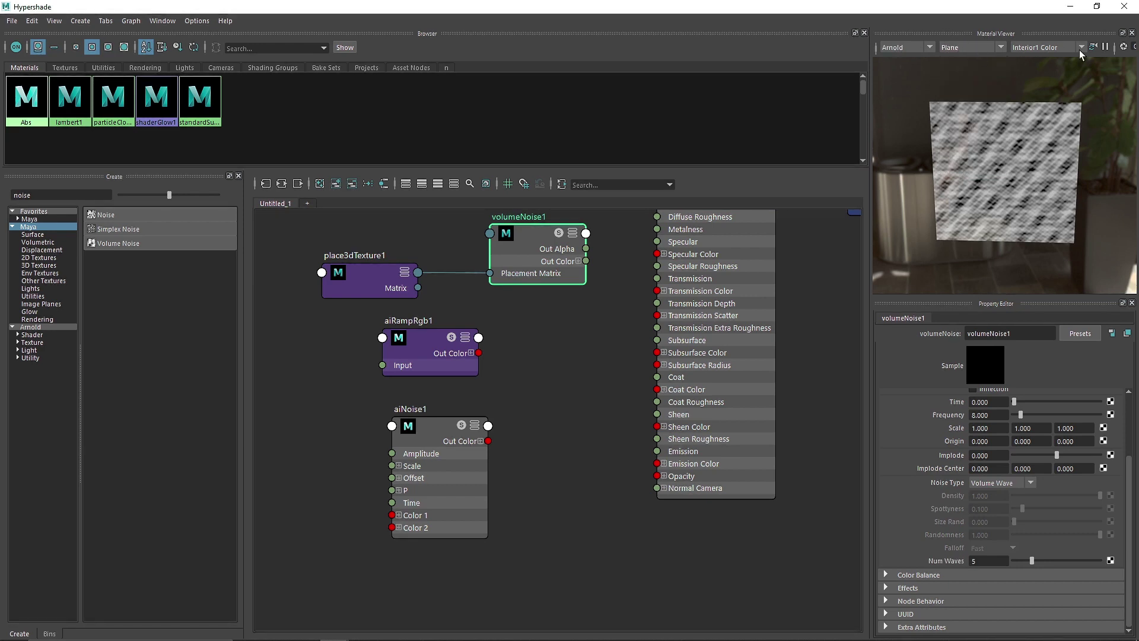
Try the Perlin Noise, Billow, Wispy and SpaceTime types on the volume noise, checking each on the plane preview
{"action": "left_click", "coordinate": [964, 51]}
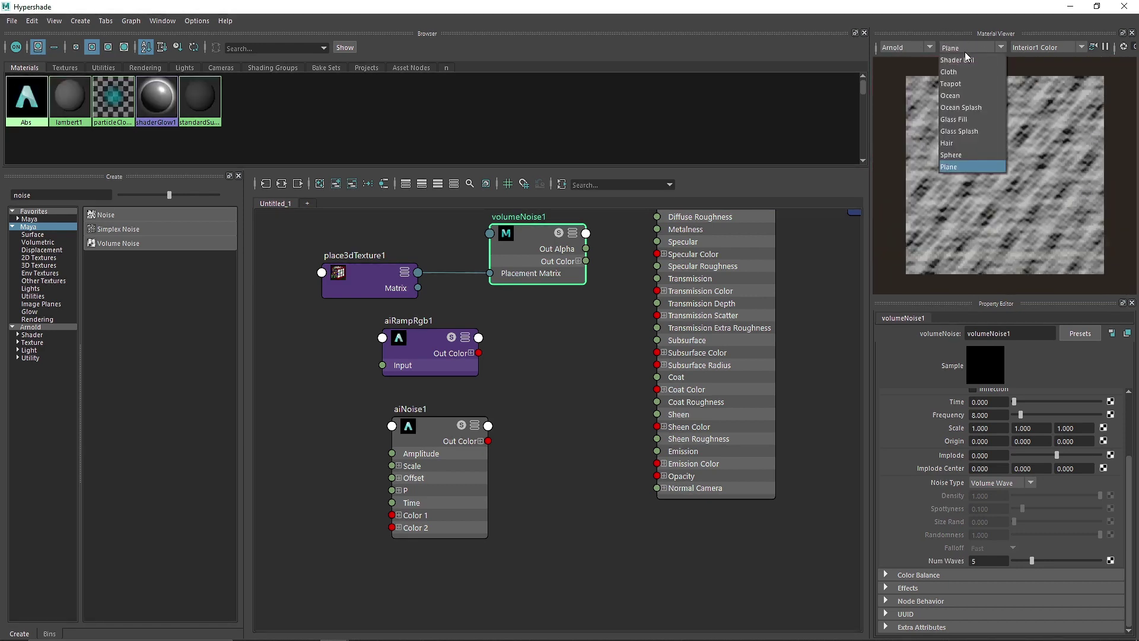
{"action": "left_click", "coordinate": [959, 51]}
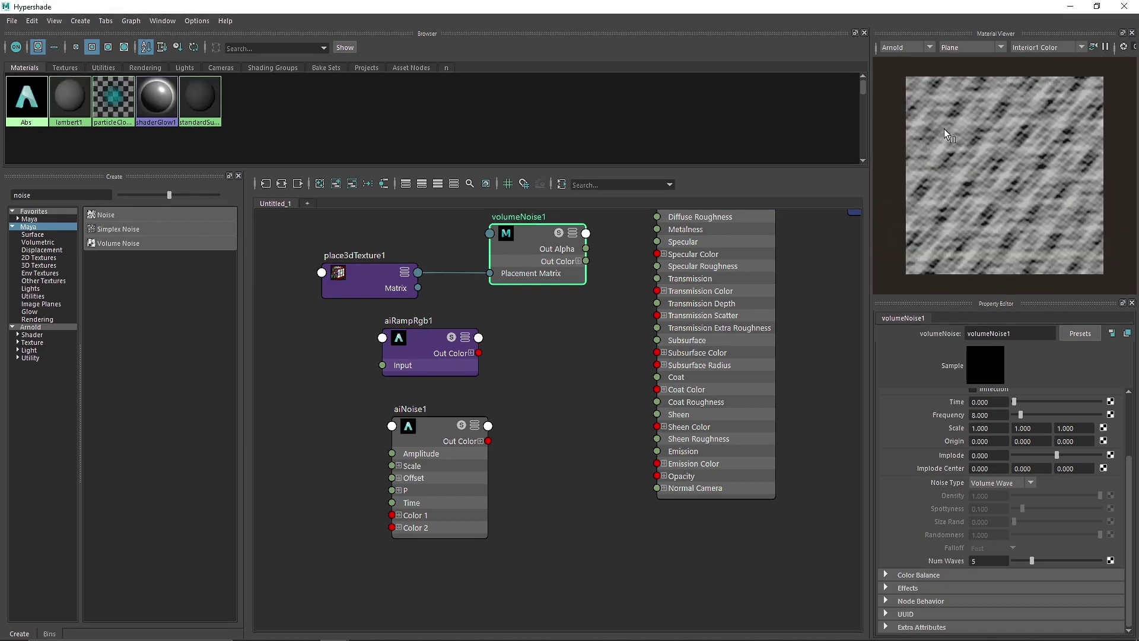
{"action": "left_click", "coordinate": [1001, 483]}
{"action": "left_click", "coordinate": [994, 522]}
{"action": "left_click", "coordinate": [1001, 483]}
{"action": "left_click", "coordinate": [995, 493]}
{"action": "left_click", "coordinate": [997, 483]}
{"action": "left_click", "coordinate": [993, 502]}
{"action": "left_click", "coordinate": [995, 484]}
{"action": "left_click", "coordinate": [990, 530]}
{"action": "left_click", "coordinate": [986, 483]}
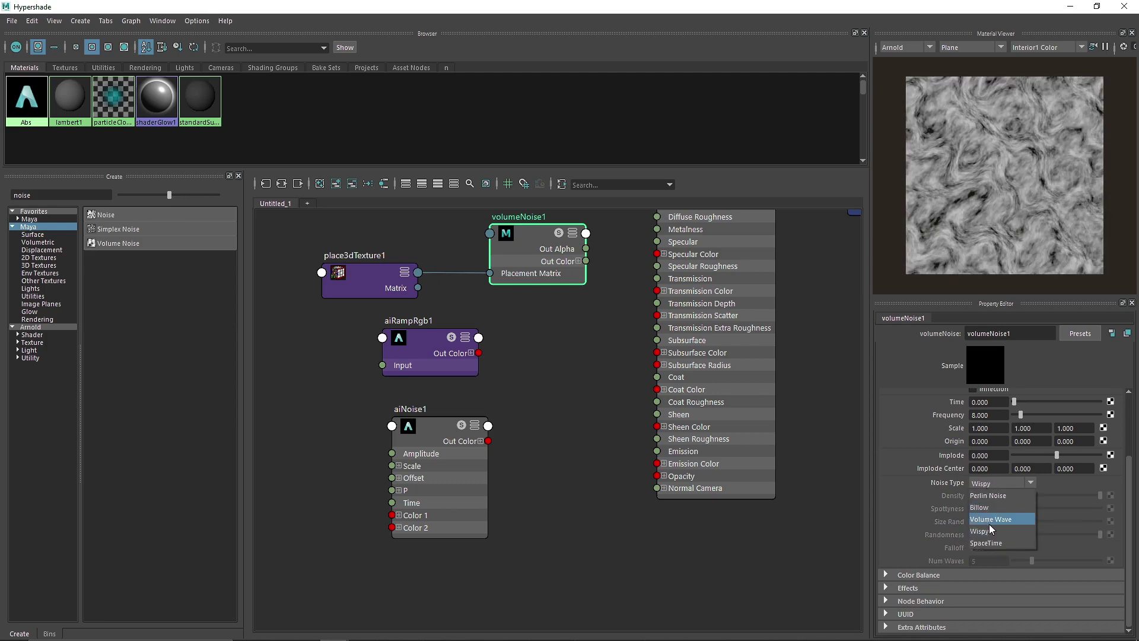
{"action": "left_click", "coordinate": [989, 543]}
Delete the volume noise node together with its place3dTexture node from the graph
{"action": "middle_click_drag", "start_coordinate": [468, 311], "coordinate": [478, 337], "text": "alt"}
{"action": "left_click_drag", "start_coordinate": [543, 307], "coordinate": [421, 289]}
{"action": "left_click", "coordinate": [418, 300], "text": "shift"}
{"action": "key", "text": "Delete"}
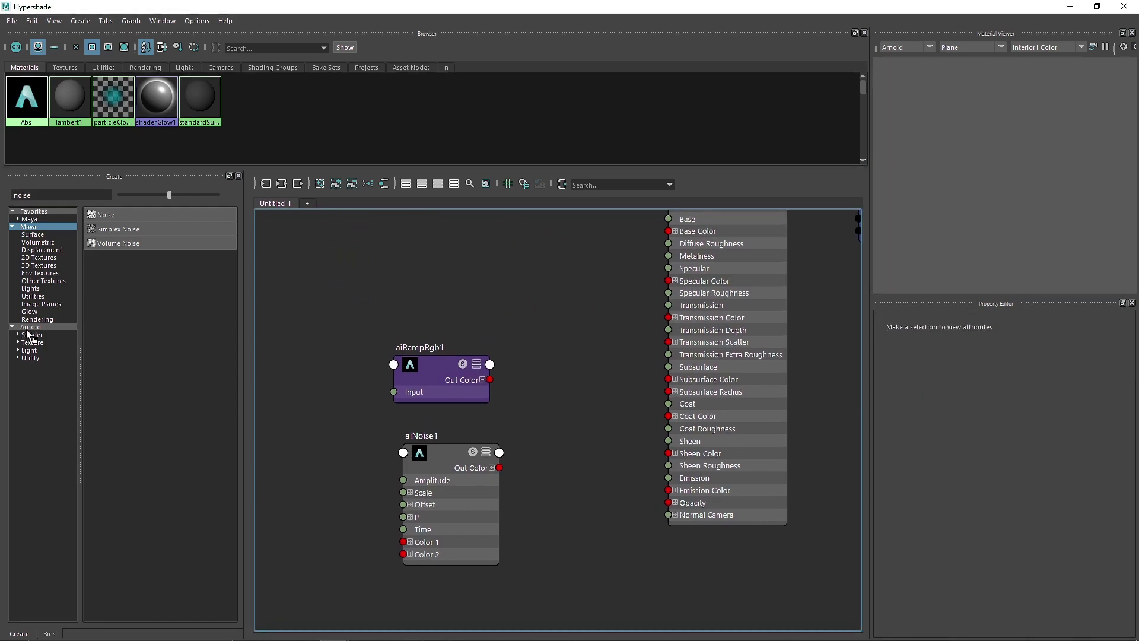
Add an Arnold aiCellNoise node to the graph and set its pattern to worley2
{"action": "left_click", "coordinate": [31, 327]}
{"action": "left_click", "coordinate": [114, 214]}
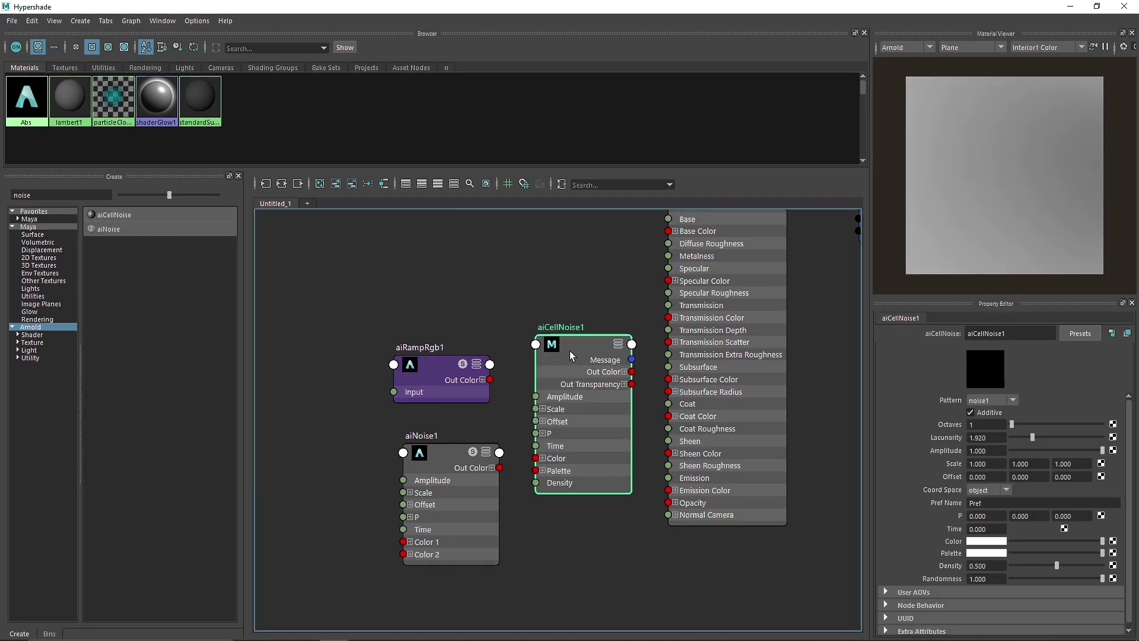
{"action": "left_click_drag", "start_coordinate": [570, 350], "coordinate": [439, 239]}
{"action": "left_click", "coordinate": [992, 401]}
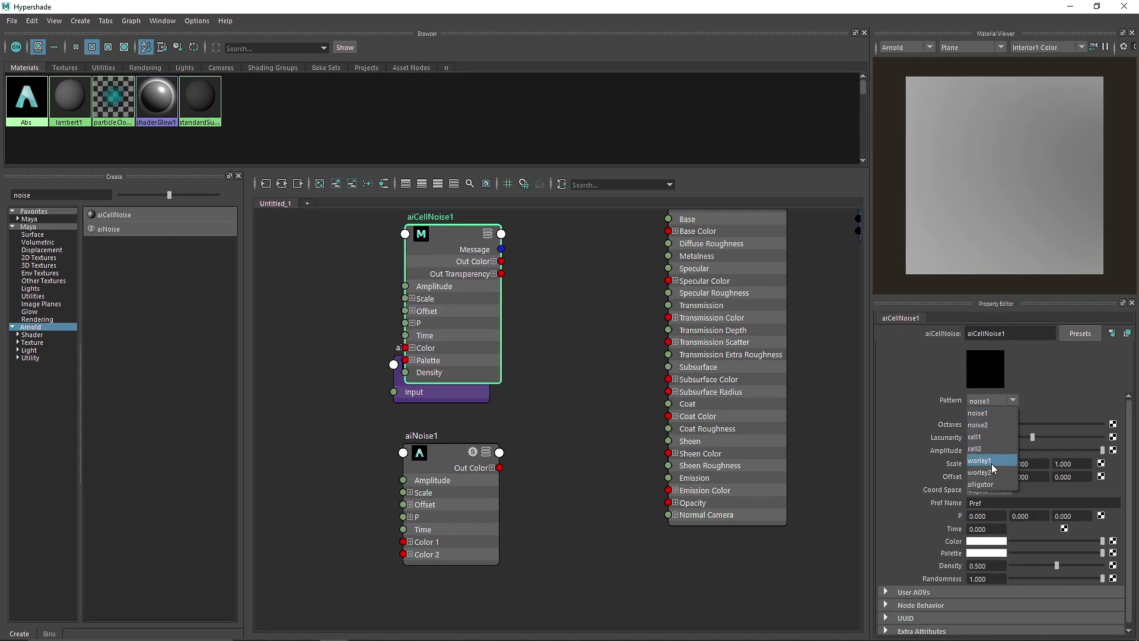
{"action": "left_click", "coordinate": [991, 462]}
{"action": "left_click", "coordinate": [1000, 400]}
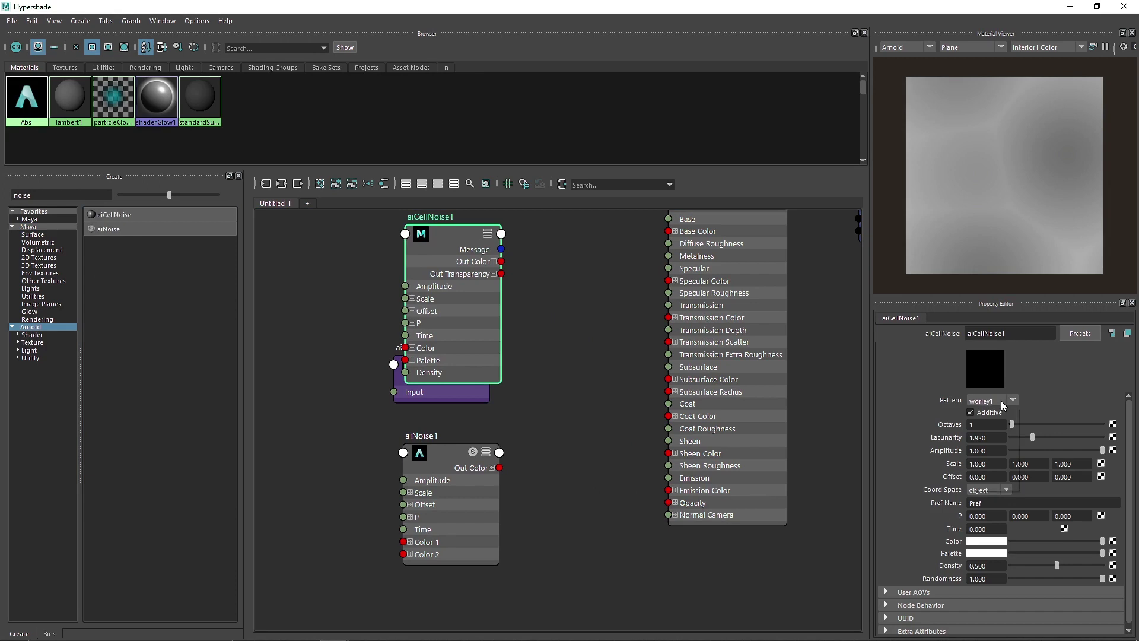
{"action": "left_click", "coordinate": [988, 455]}
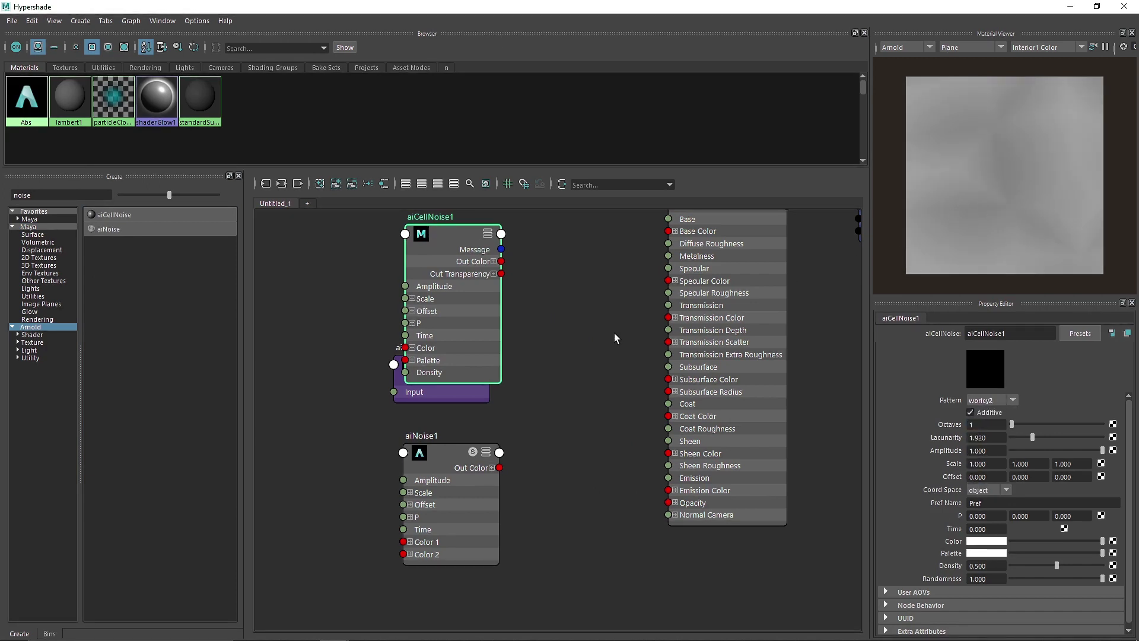
Delete the aiNoise node and move the aiCellNoise node into its place below aiRampRgb
{"action": "left_click_drag", "start_coordinate": [465, 236], "coordinate": [579, 245]}
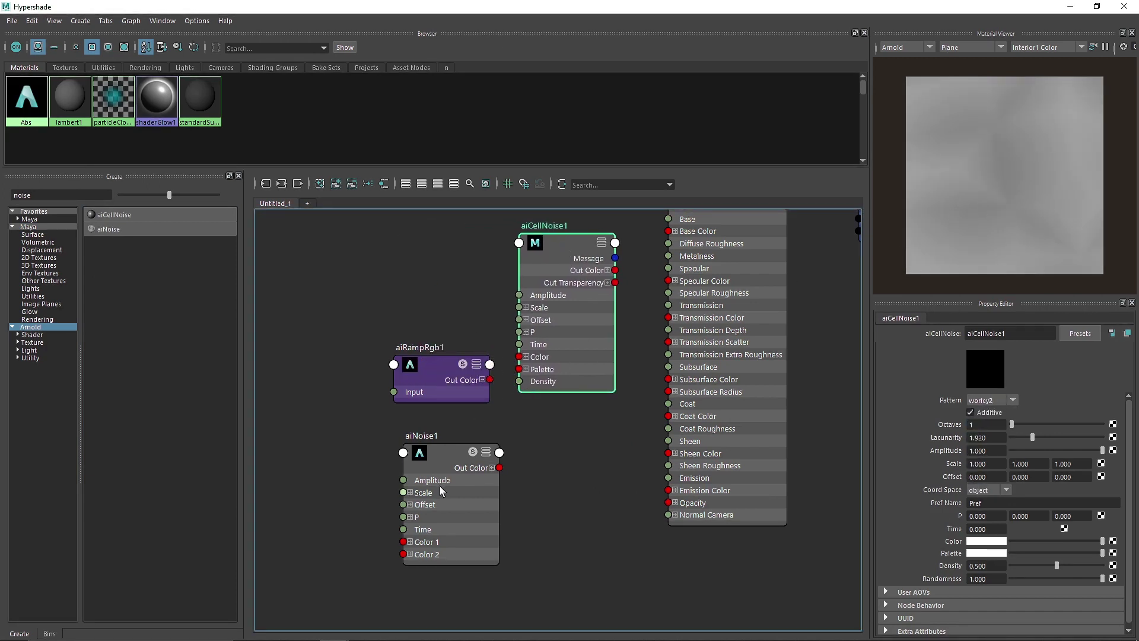
{"action": "left_click", "coordinate": [440, 455]}
{"action": "key", "text": "Delete"}
{"action": "left_click_drag", "start_coordinate": [536, 277], "coordinate": [434, 484]}
Try an amplitude of 5 and a higher octave count on the cell noise, returning both to 1
{"action": "left_click", "coordinate": [999, 452]}
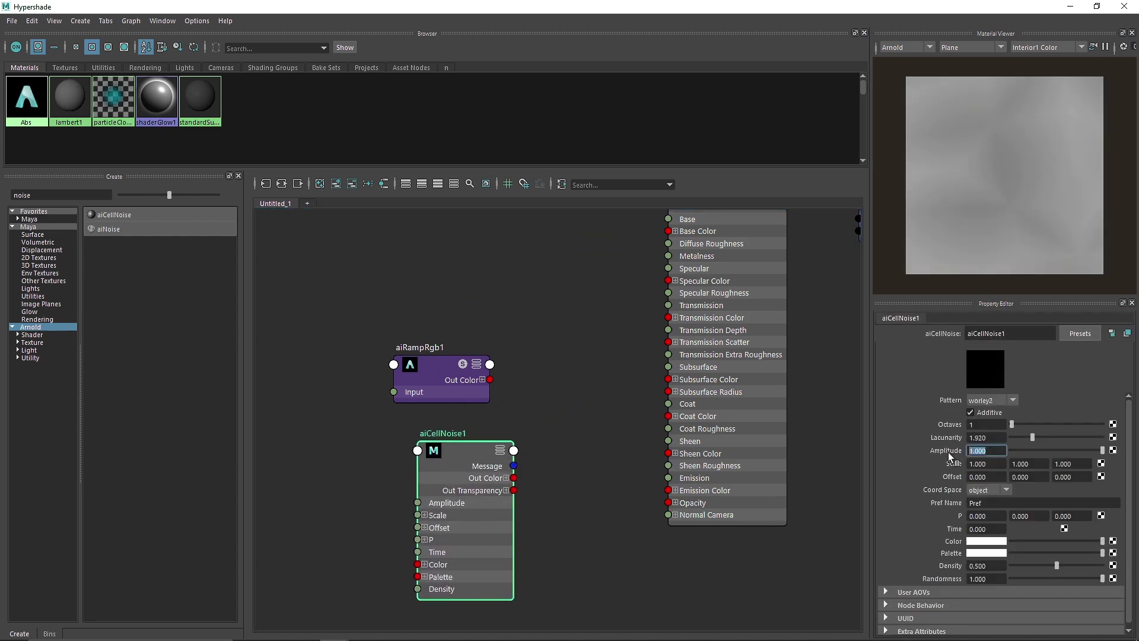
{"action": "type", "text": "5"}
{"action": "key", "text": "Return"}
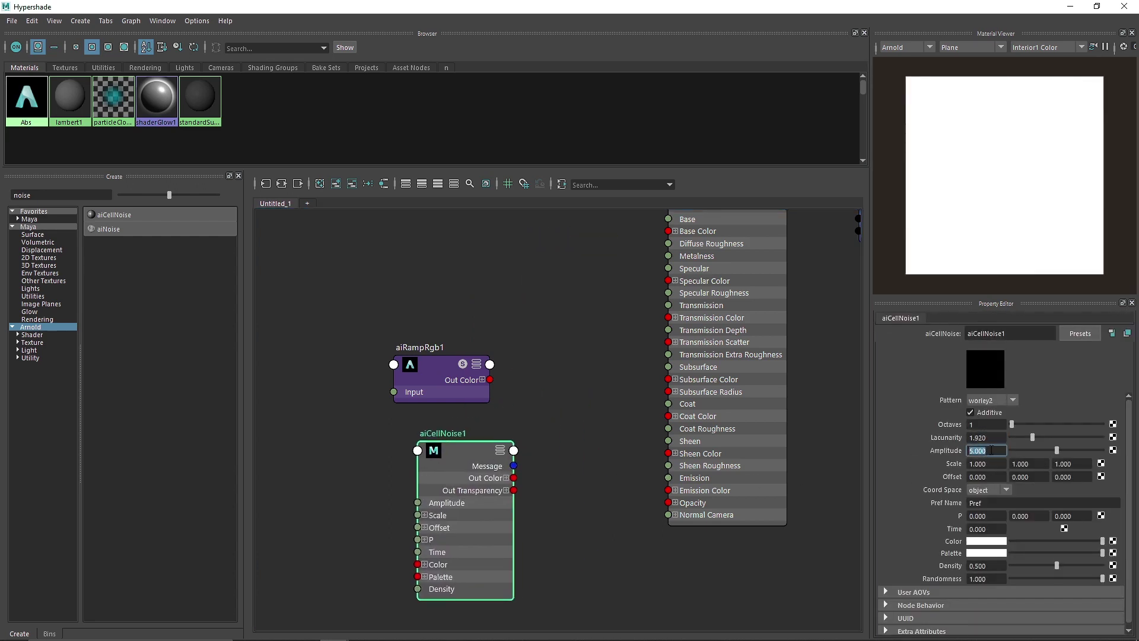
{"action": "left_click", "coordinate": [988, 440]}
{"action": "type", "text": "2"}
{"action": "mouse_move", "coordinate": [989, 451]}
{"action": "left_mouse_down"}
{"action": "mouse_move", "coordinate": [955, 449]}
{"action": "mouse_move", "coordinate": [983, 449]}
{"action": "mouse_move", "coordinate": [982, 439]}
{"action": "left_mouse_up"}
{"action": "left_click", "coordinate": [973, 439]}
{"action": "type", "text": "1"}
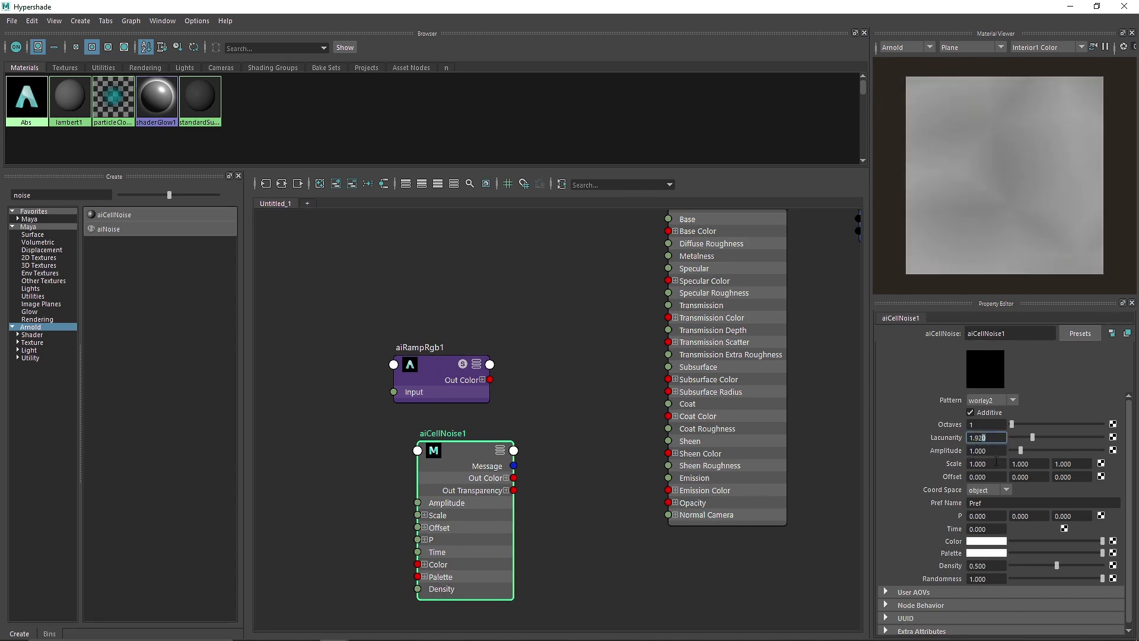
{"action": "left_click", "coordinate": [1035, 425]}
{"action": "left_click_drag", "start_coordinate": [1047, 422], "coordinate": [1012, 421]}
Set the cell noise's density to 1 and shift the node slightly further from the Abs node
{"action": "left_click_drag", "start_coordinate": [465, 449], "coordinate": [445, 449]}
{"action": "mouse_move", "coordinate": [1056, 565]}
{"action": "left_mouse_down"}
{"action": "mouse_move", "coordinate": [1097, 566]}
{"action": "mouse_move", "coordinate": [1069, 564]}
{"action": "left_mouse_up"}
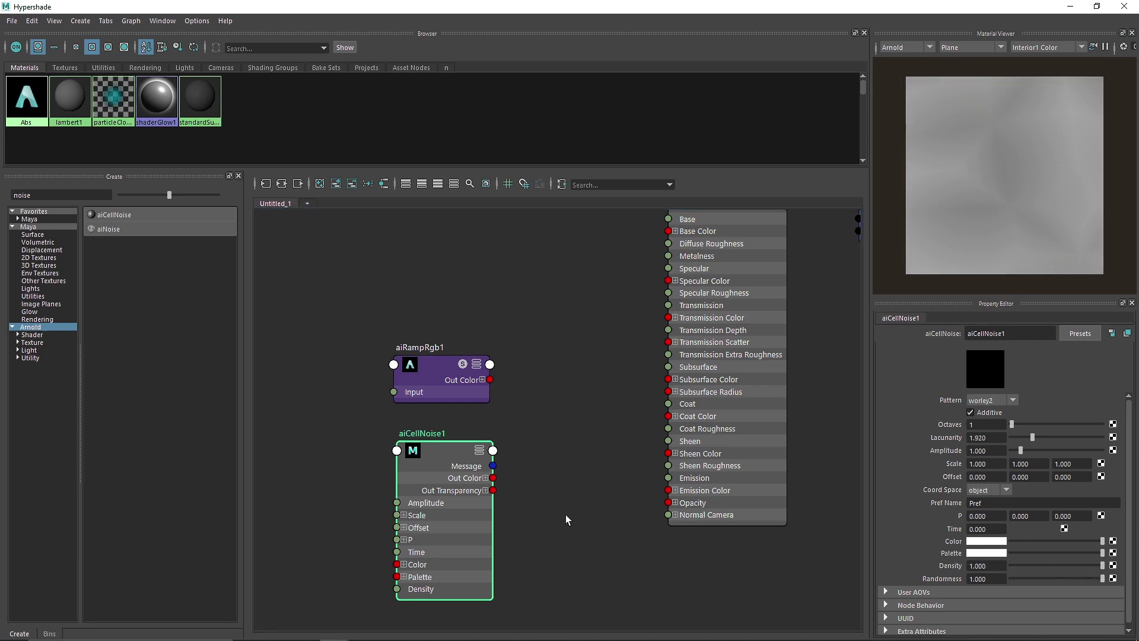
{"action": "left_click_drag", "start_coordinate": [437, 446], "coordinate": [413, 451]}
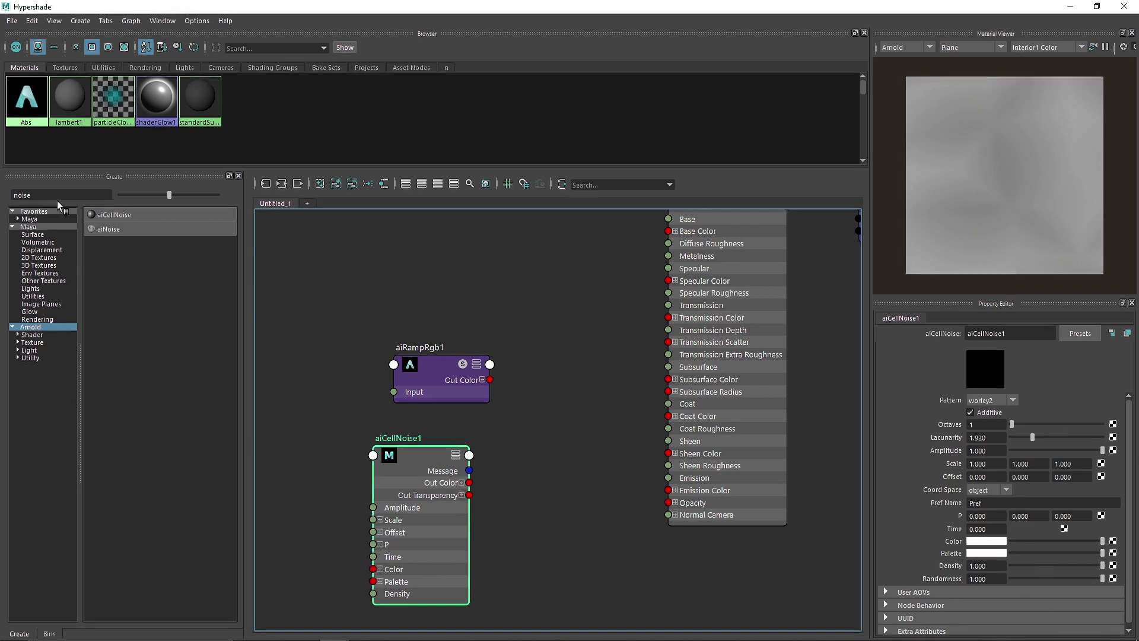
Add an aiColorCorrect node beside the cell noise and connect the cell noise's Out Color to its Input
{"action": "left_click_drag", "start_coordinate": [51, 195], "coordinate": [1, 191]}
{"action": "type", "text": "c"}
{"action": "key", "text": "BackSpace"}
{"action": "type", "text": "colo"}
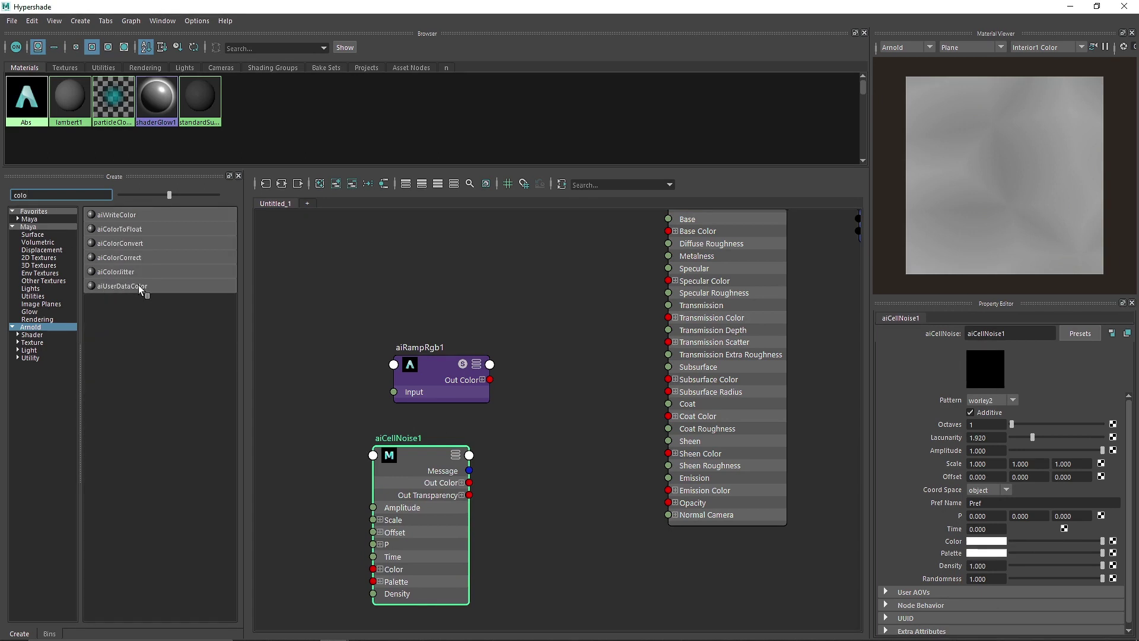
{"action": "left_click", "coordinate": [119, 257]}
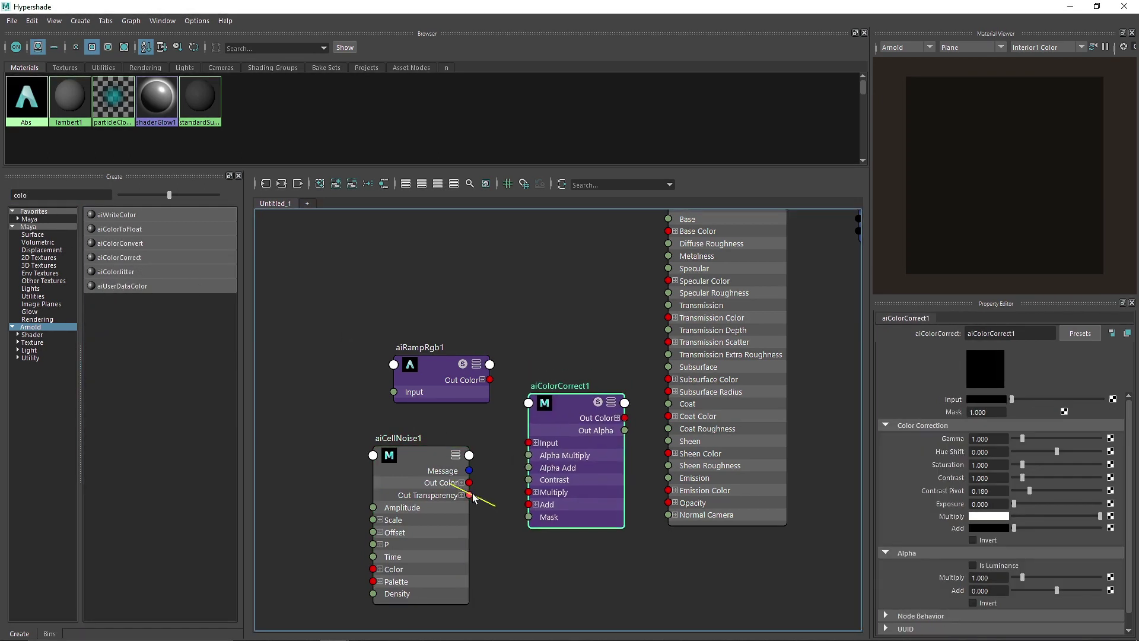
{"action": "left_click_drag", "start_coordinate": [468, 482], "coordinate": [543, 433]}
{"action": "left_click_drag", "start_coordinate": [468, 482], "coordinate": [539, 456]}
Set the aiColorCorrect node's contrast to about 2.098 and its gamma to 0.3
{"action": "left_click_drag", "start_coordinate": [1022, 438], "coordinate": [1024, 283]}
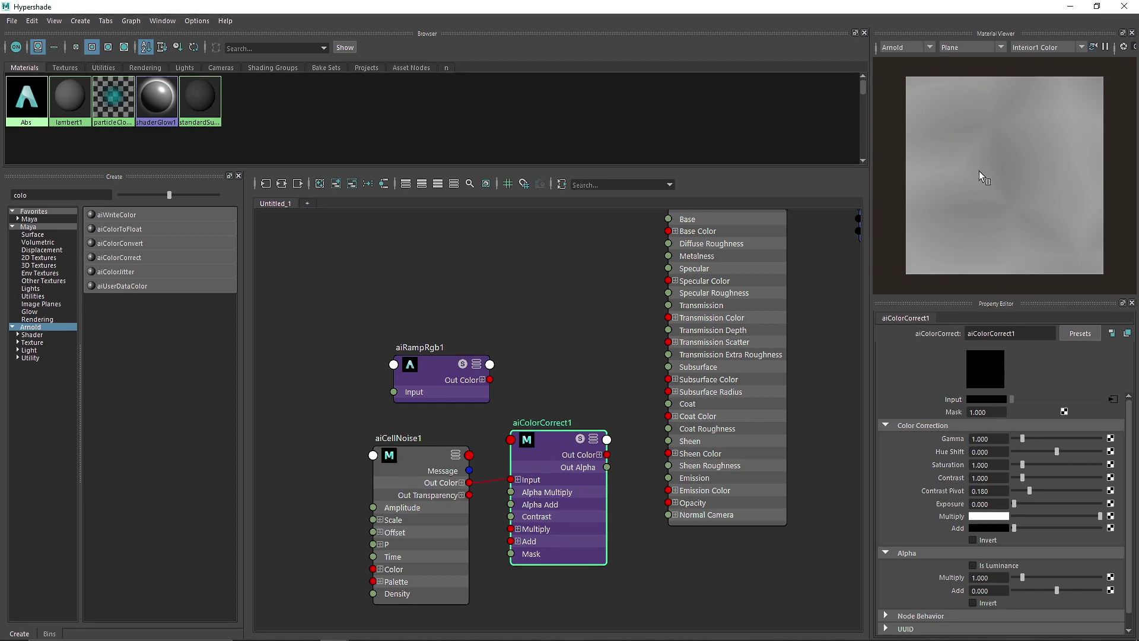
{"action": "left_click", "coordinate": [1105, 47]}
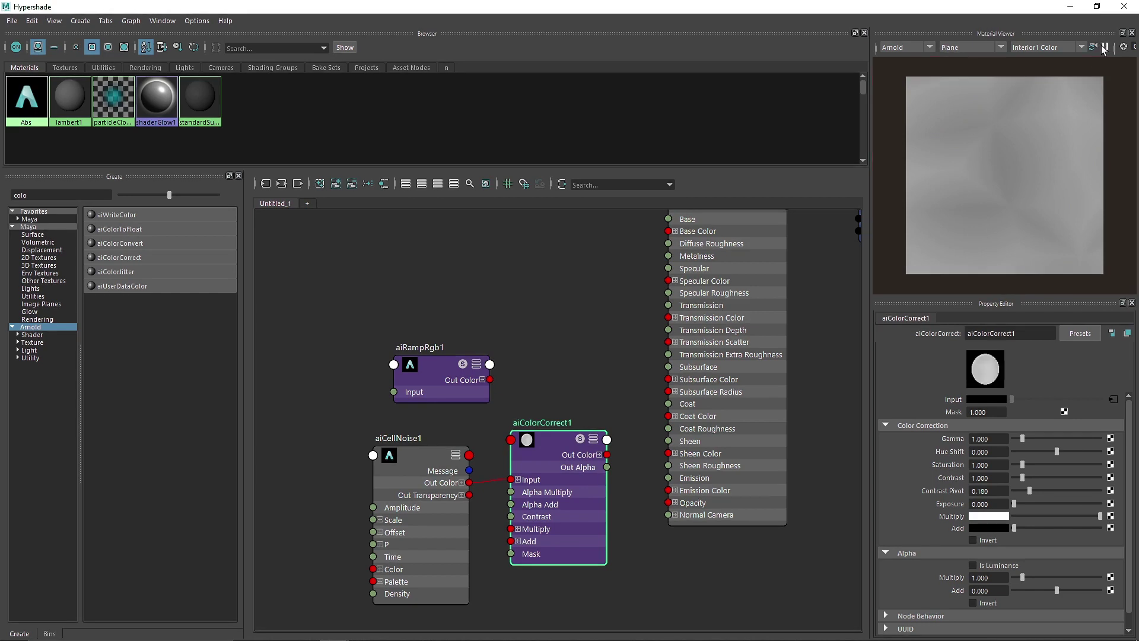
{"action": "left_click_drag", "start_coordinate": [1023, 438], "coordinate": [1031, 477]}
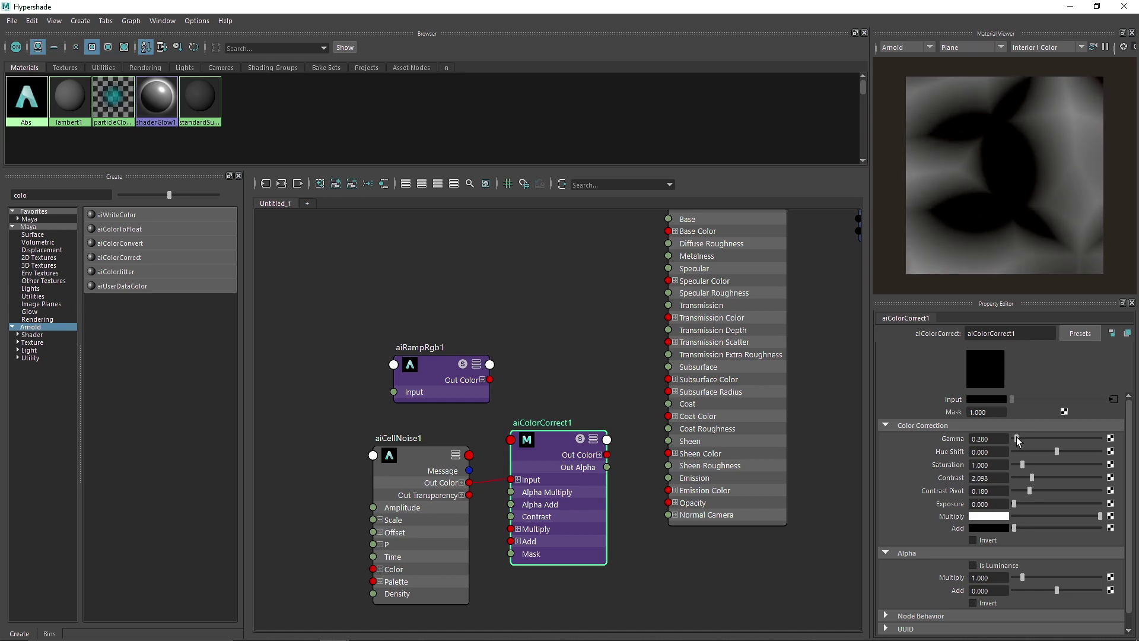
{"action": "left_click_drag", "start_coordinate": [997, 439], "coordinate": [953, 438]}
{"action": "type", "text": ".3"}
{"action": "key", "text": "Return"}
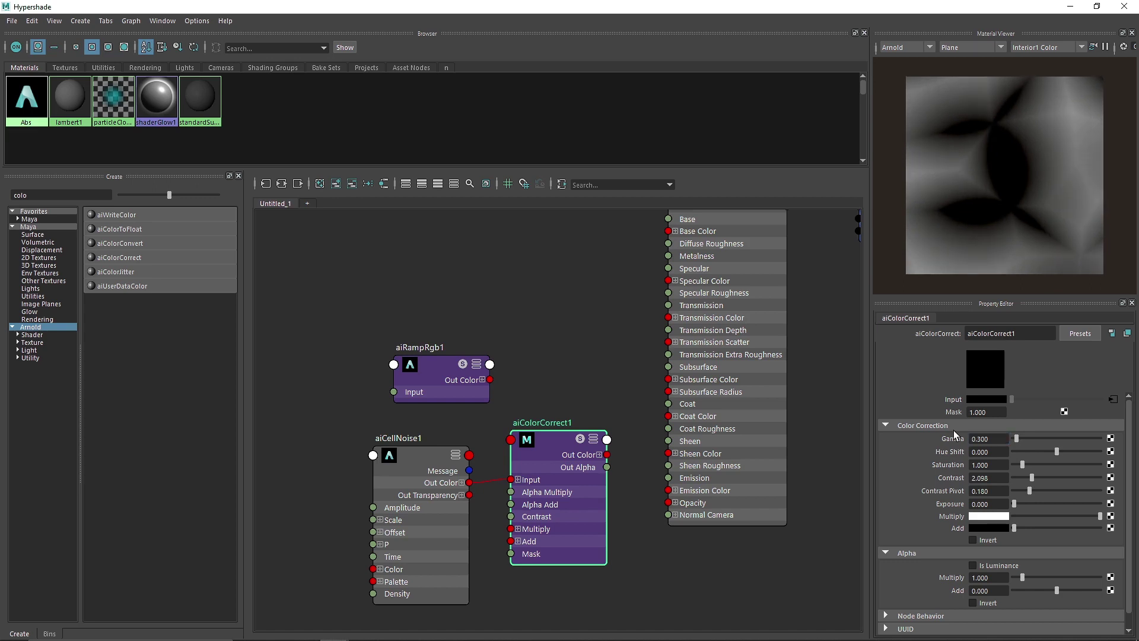
Set the aiColorCorrect node's exposure to 1.5
{"action": "left_click_drag", "start_coordinate": [1015, 503], "coordinate": [1028, 509]}
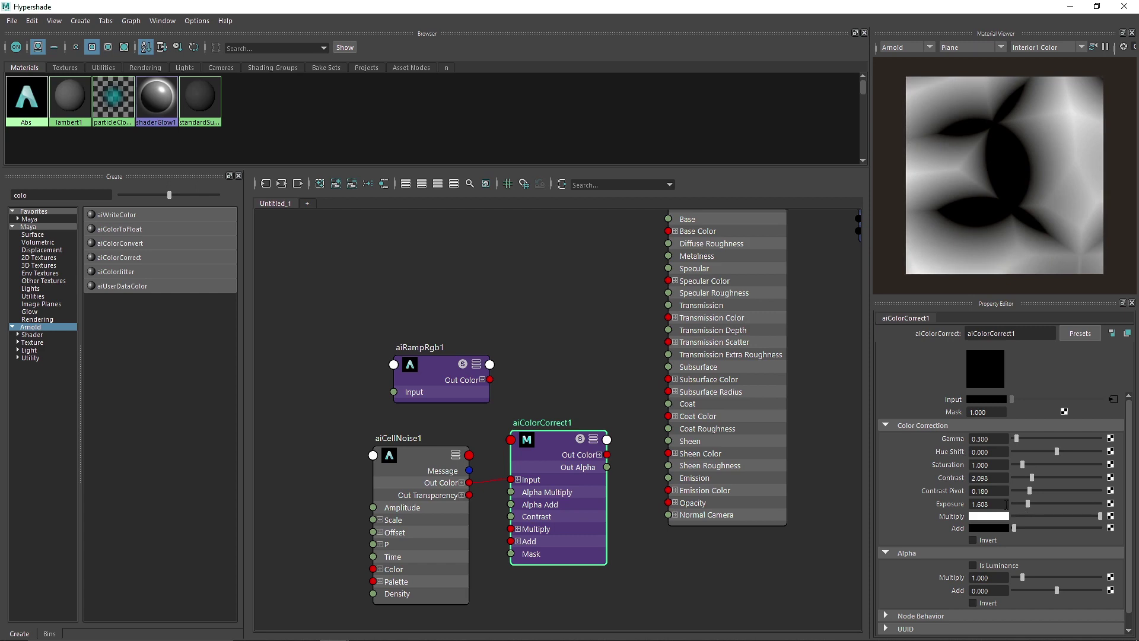
{"action": "type", "text": "1.5"}
{"action": "key", "text": "Return"}
Rearrange the cell noise, color correct and ramp nodes to free space between them and the Abs node
{"action": "left_click_drag", "start_coordinate": [375, 437], "coordinate": [417, 504]}
{"action": "left_click_drag", "start_coordinate": [441, 367], "coordinate": [422, 366]}
{"action": "left_click", "coordinate": [455, 302]}
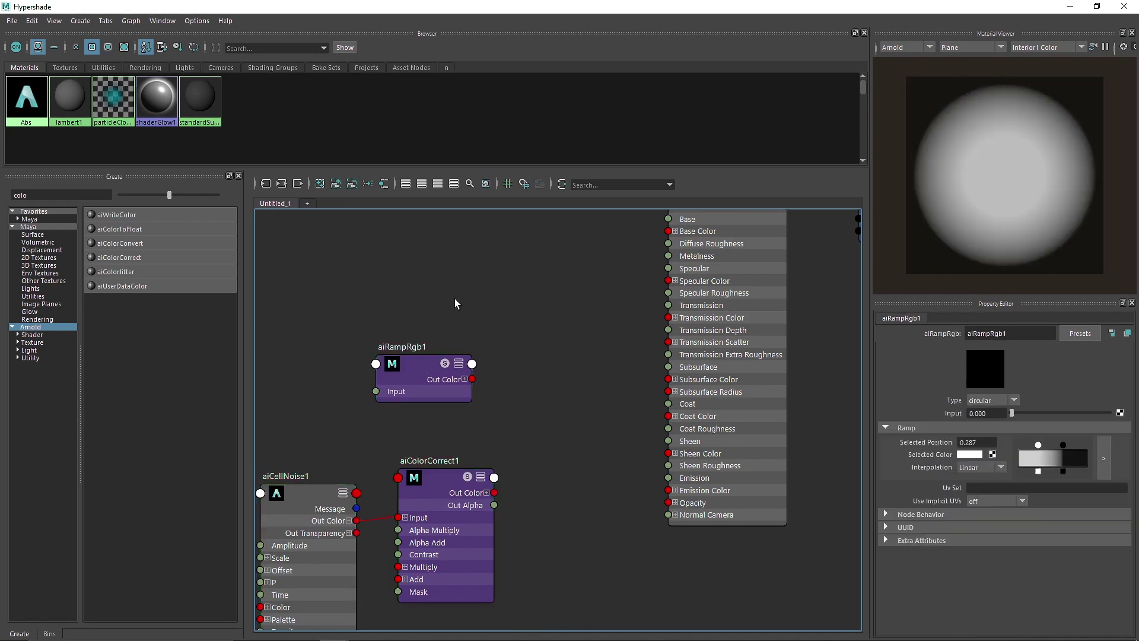
Add an aiMultiply node and connect aiRampRgb's Out Color to Input 1 and aiColorCorrect's Out Color to Input 2
{"action": "double_click", "coordinate": [36, 195]}
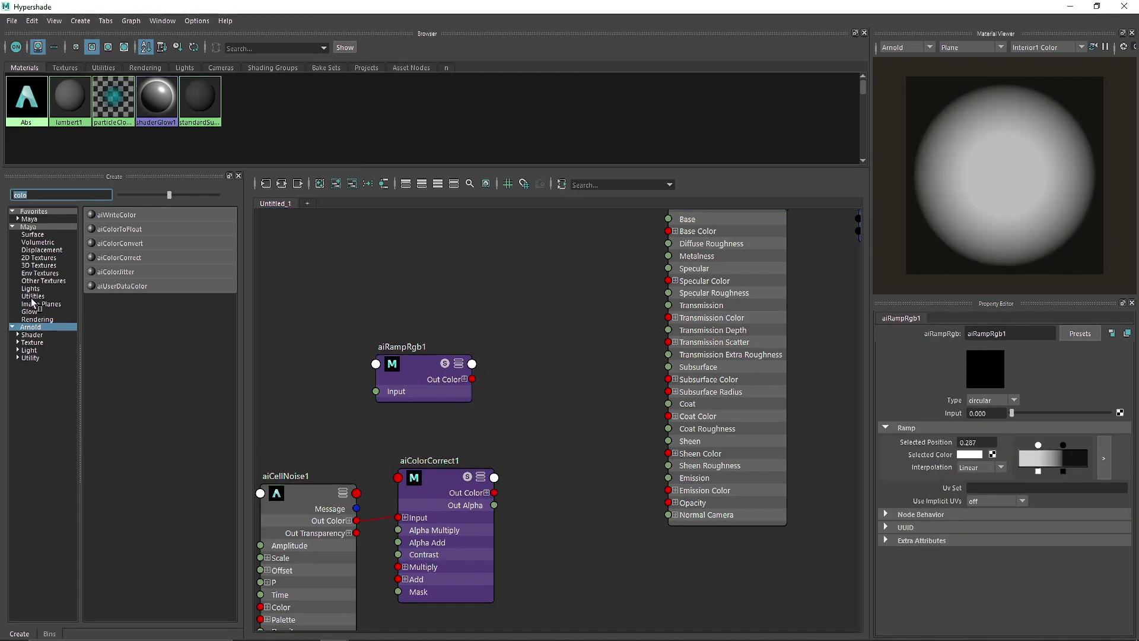
{"action": "key", "text": "BackSpace"}
{"action": "scroll", "coordinate": [124, 457], "scroll_direction": "down", "scroll_amount": 2}
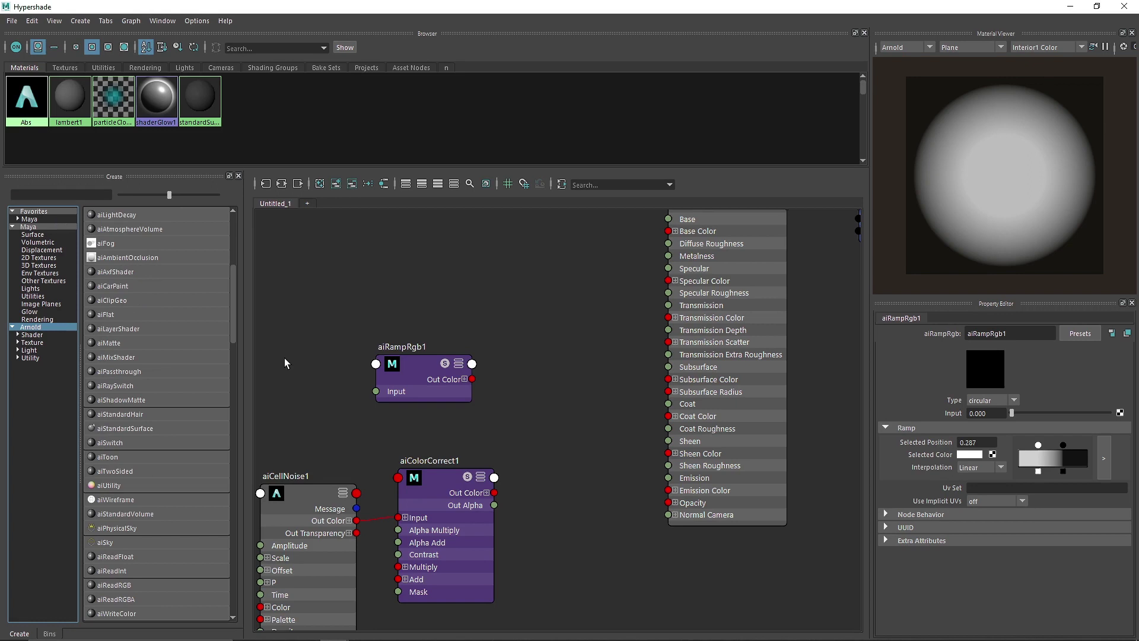
{"action": "scroll", "coordinate": [114, 362], "scroll_direction": "down", "scroll_amount": 2}
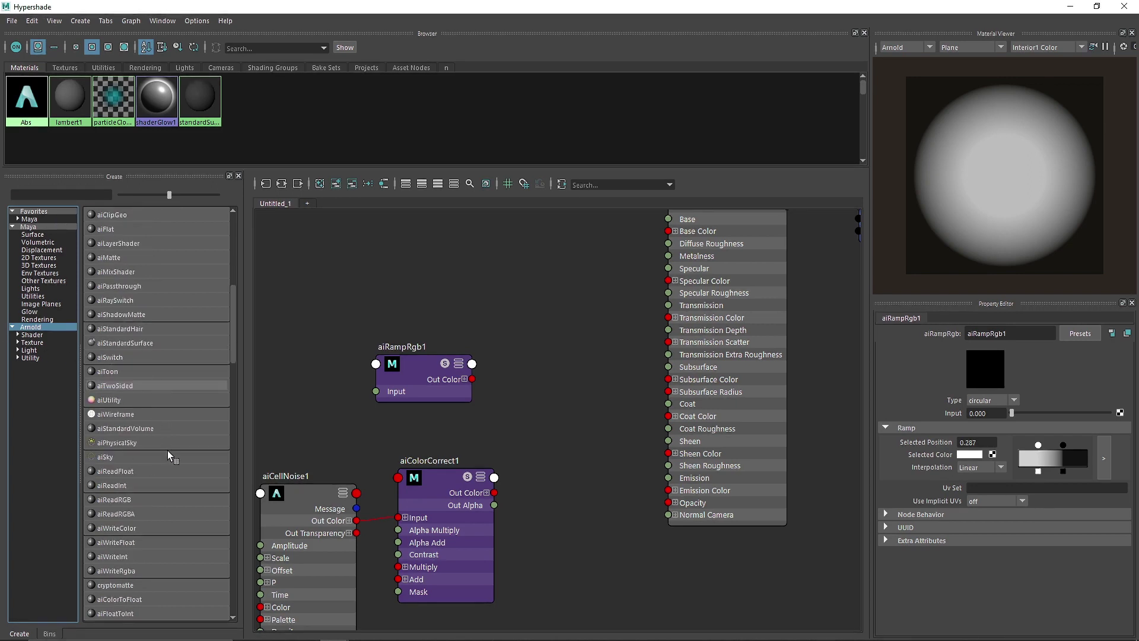
{"action": "scroll", "coordinate": [167, 450], "scroll_direction": "down", "scroll_amount": 4}
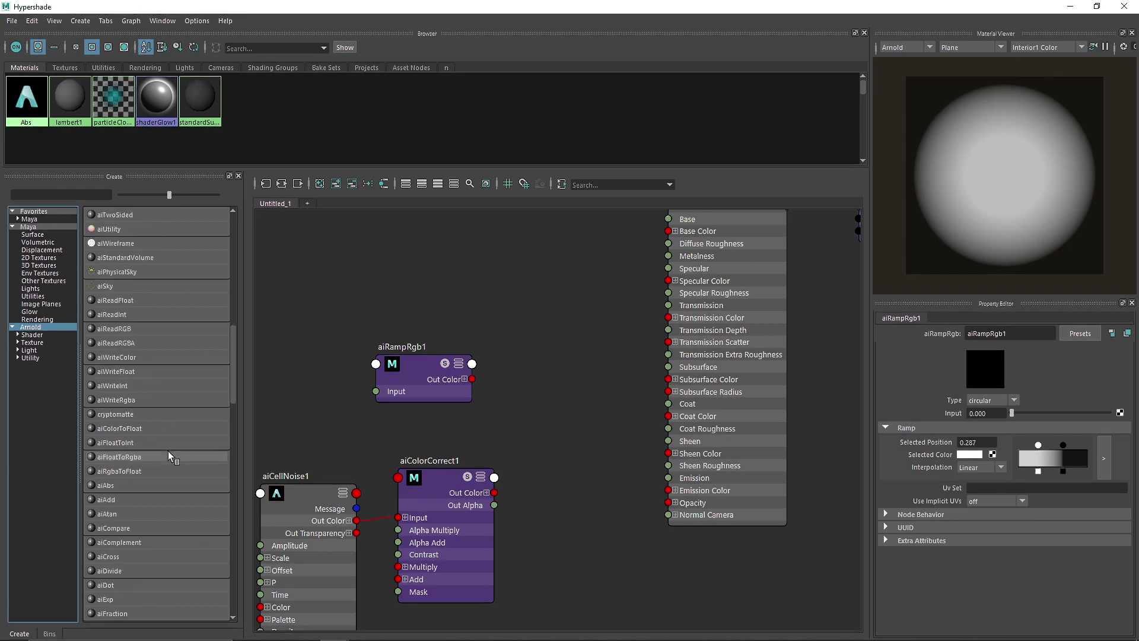
{"action": "scroll", "coordinate": [169, 452], "scroll_direction": "down", "scroll_amount": 6}
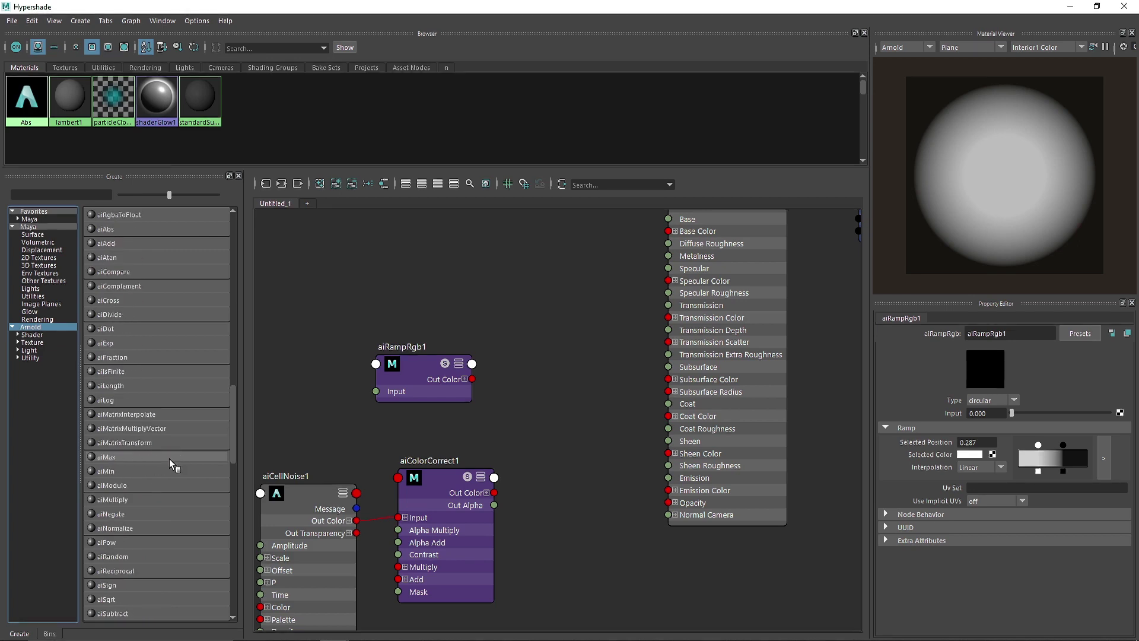
{"action": "left_click_drag", "start_coordinate": [126, 499], "coordinate": [472, 379]}
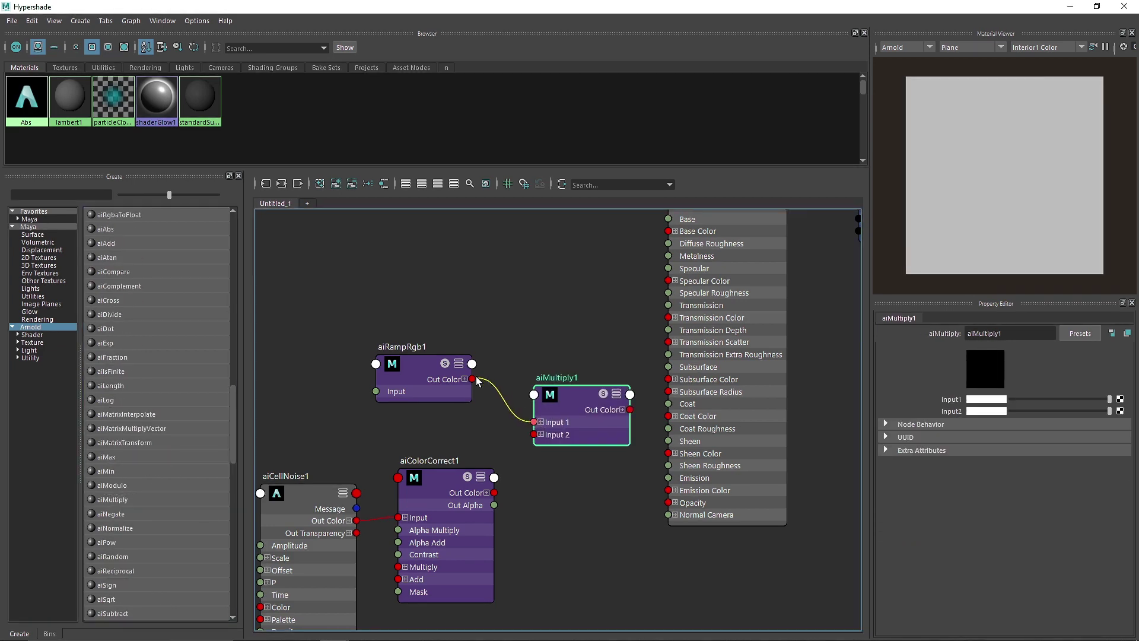
{"action": "left_click_drag", "start_coordinate": [484, 500], "coordinate": [486, 497]}
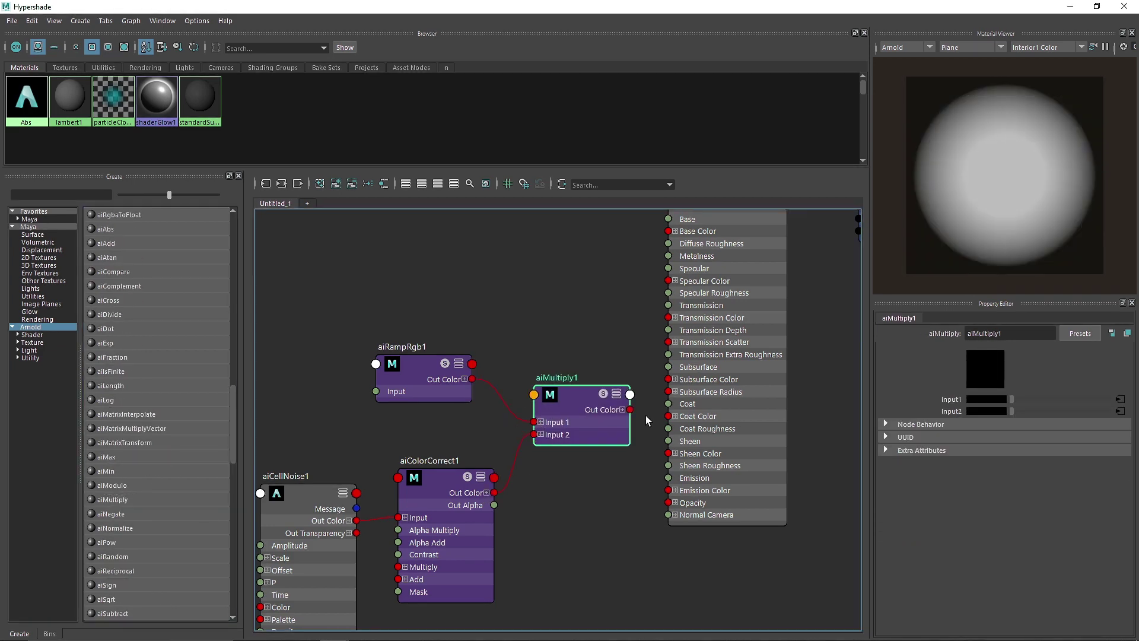
Reduce the Abs node to a compact attribute display and move it higher in the graph
{"action": "left_click_drag", "start_coordinate": [655, 429], "coordinate": [641, 453]}
{"action": "middle_click_drag", "start_coordinate": [831, 287], "coordinate": [585, 456], "text": "alt"}
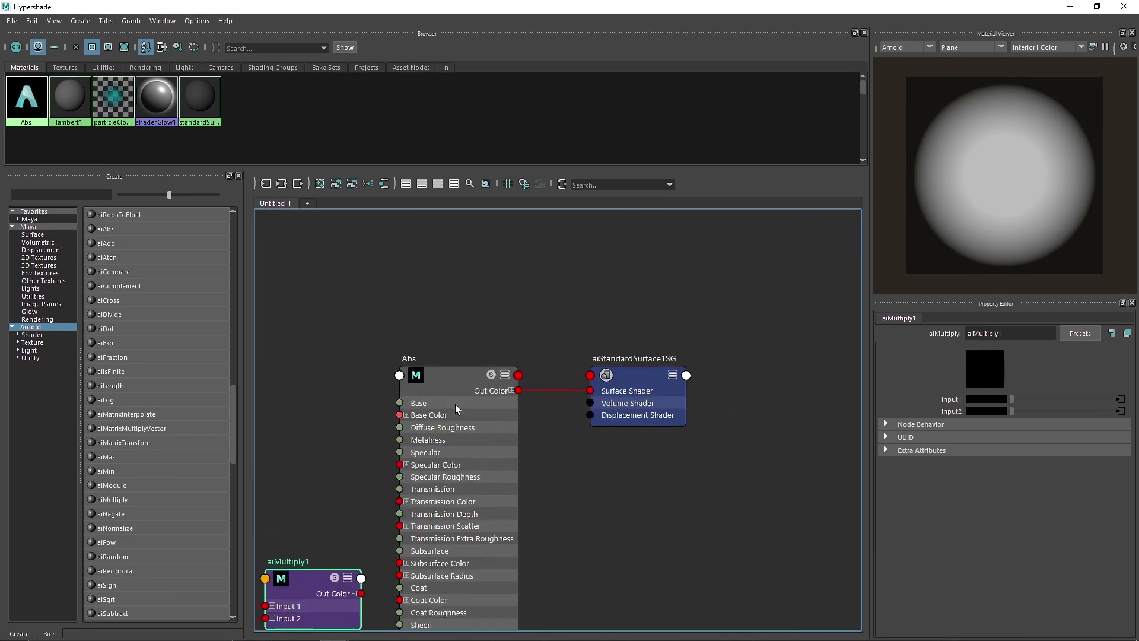
{"action": "left_click", "coordinate": [455, 407]}
{"action": "left_click", "coordinate": [437, 184]}
{"action": "left_click_drag", "start_coordinate": [436, 372], "coordinate": [435, 303]}
Connect aiMultiply's Out Color to the Displacement Shader of aiStandardSurface1SG and move the texture nodes closer to the Abs node
{"action": "left_click", "coordinate": [354, 593]}
{"action": "left_click_drag", "start_coordinate": [361, 593], "coordinate": [589, 415]}
{"action": "scroll", "coordinate": [590, 451], "scroll_direction": "down", "scroll_amount": 5}
{"action": "middle_click_drag", "start_coordinate": [545, 491], "coordinate": [572, 438], "text": "alt"}
{"action": "left_click_drag", "start_coordinate": [380, 377], "coordinate": [562, 550]}
{"action": "left_click_drag", "start_coordinate": [521, 450], "coordinate": [589, 400]}
{"action": "scroll", "coordinate": [648, 397], "scroll_direction": "up", "scroll_amount": 8}
{"action": "mouse_move", "coordinate": [570, 386]}
{"action": "middle_mouse_down", "text": "alt"}
{"action": "mouse_move", "coordinate": [630, 438]}
{"action": "mouse_move", "coordinate": [720, 449]}
{"action": "mouse_move", "coordinate": [696, 467]}
{"action": "mouse_move", "coordinate": [681, 455]}
{"action": "middle_mouse_up", "text": "alt"}
{"action": "scroll", "coordinate": [721, 449], "scroll_direction": "down", "scroll_amount": 3}
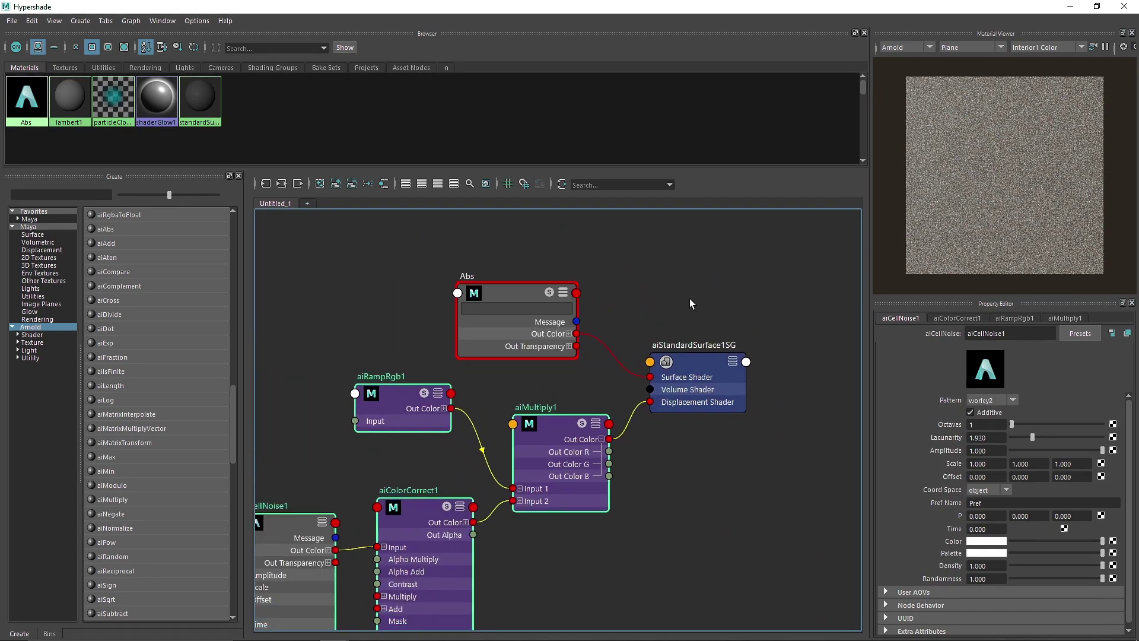
Preview the aiMultiply node's output on its own in the material preview and select the aiRampRgb node
{"action": "left_click", "coordinate": [695, 366]}
{"action": "left_click", "coordinate": [582, 423]}
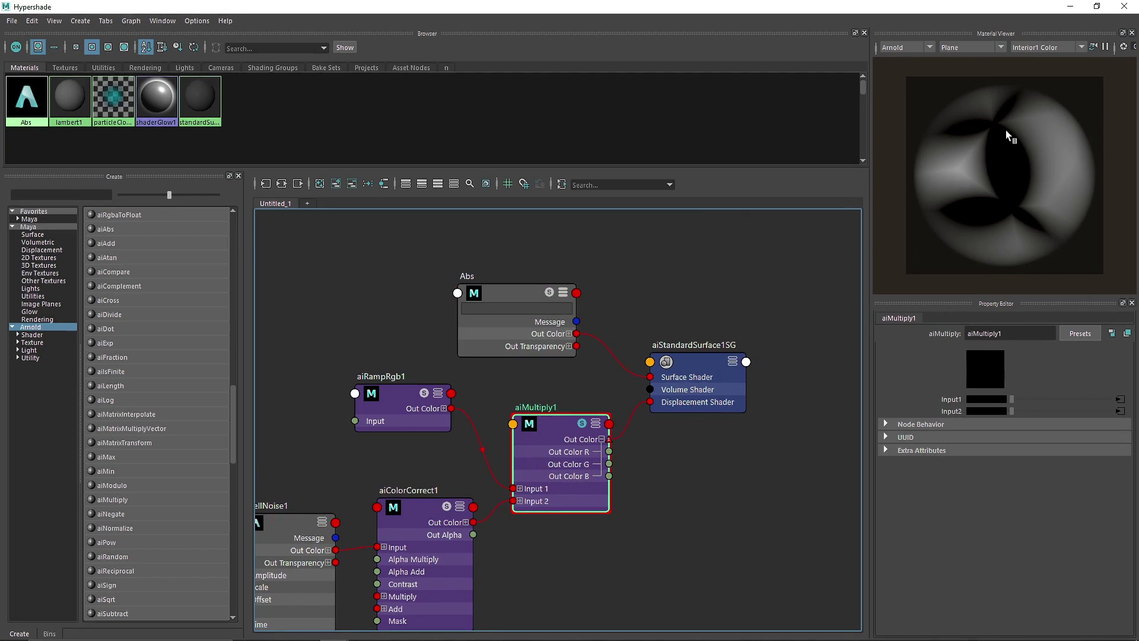
{"action": "left_click", "coordinate": [372, 387]}
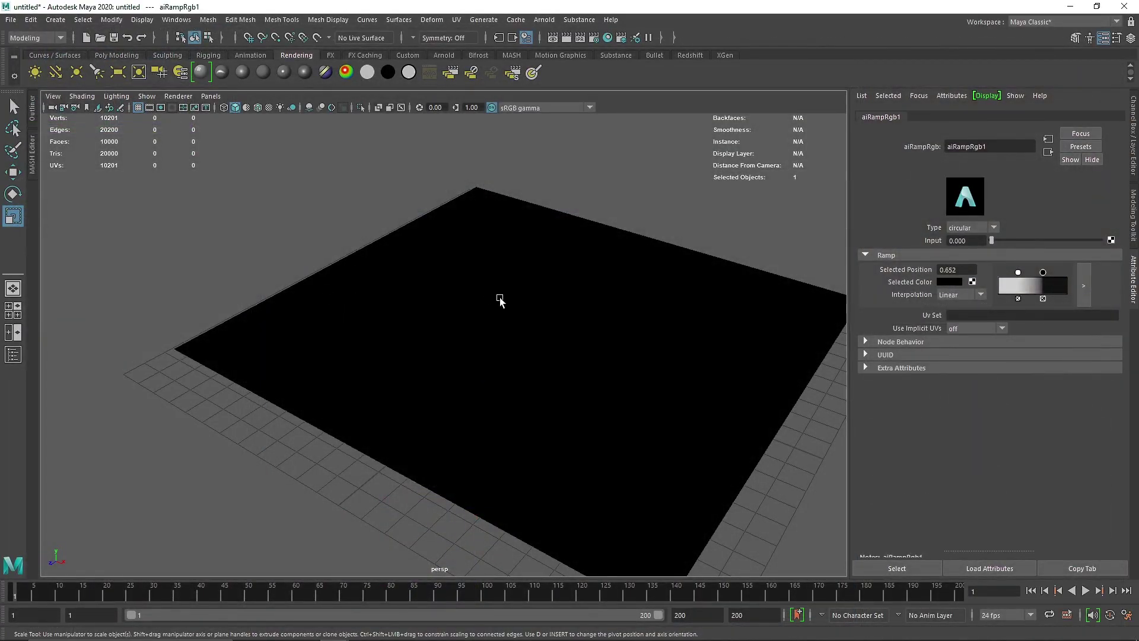
Create an Arnold area light in the plane scene
{"action": "left_click", "coordinate": [498, 272]}
{"action": "middle_click_drag", "start_coordinate": [575, 283], "coordinate": [526, 283], "text": "alt"}
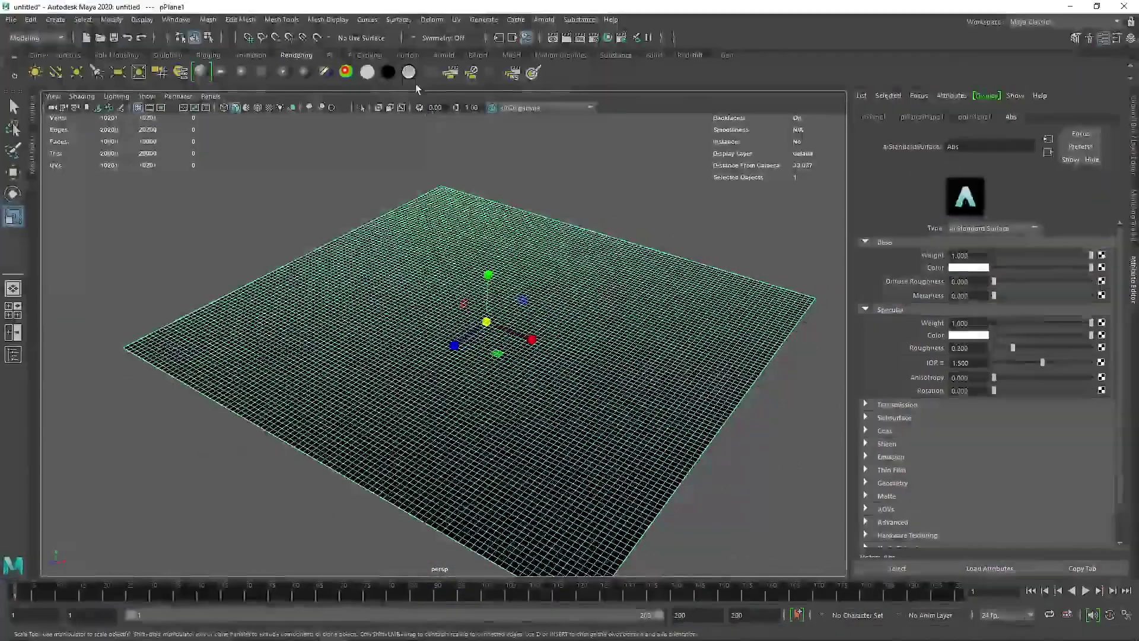
{"action": "left_click", "coordinate": [444, 54]}
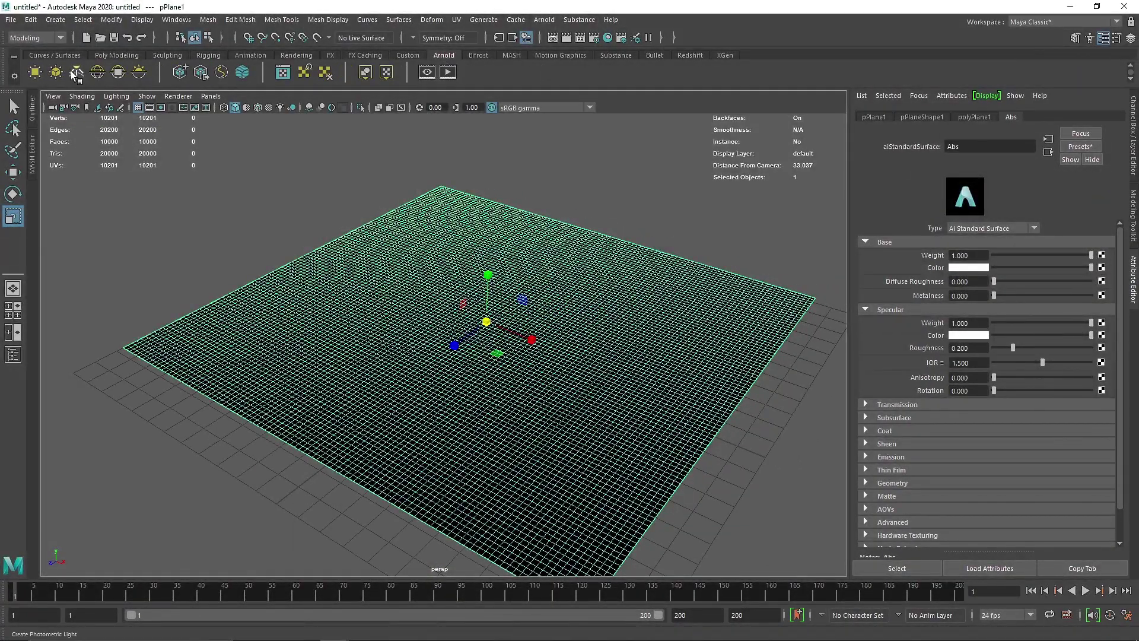
{"action": "left_click", "coordinate": [35, 72]}
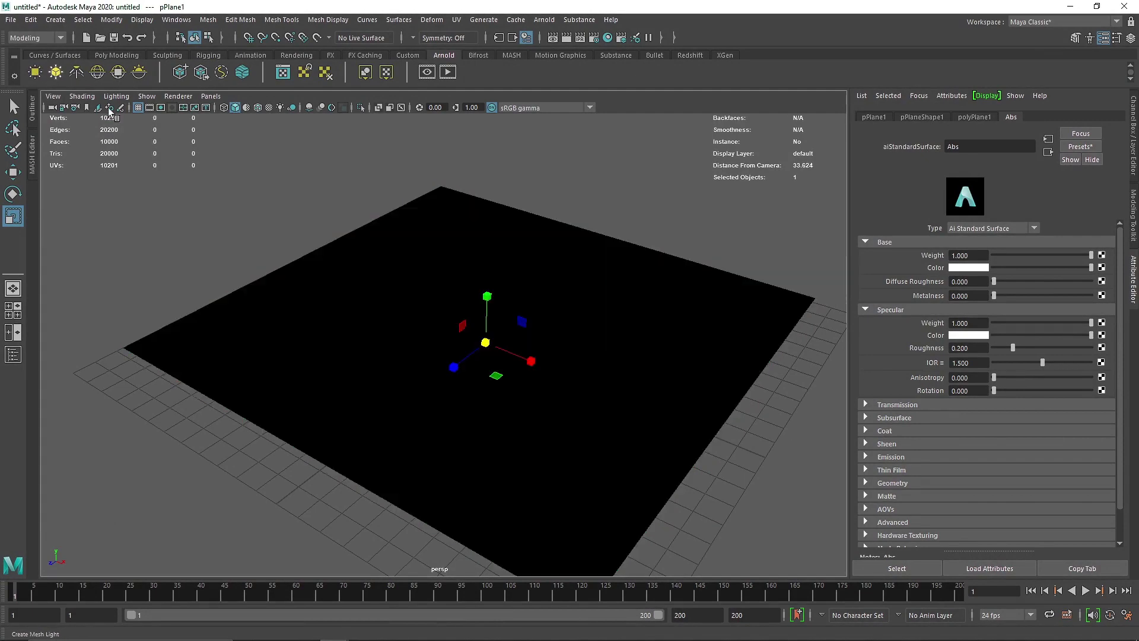
Move the area light above one side of the plane, rotate it to face the surface, and scale it uniformly to about 5.7
{"action": "key", "text": "w"}
{"action": "left_click_drag", "start_coordinate": [482, 310], "coordinate": [694, 301]}
{"action": "key", "text": "r"}
{"action": "key", "text": "e"}
{"action": "left_click_drag", "start_coordinate": [503, 278], "coordinate": [325, 215]}
{"action": "key", "text": "w"}
{"action": "left_click_drag", "start_coordinate": [308, 173], "coordinate": [302, 111]}
{"action": "left_click_drag", "start_coordinate": [274, 150], "coordinate": [204, 179]}
{"action": "scroll", "coordinate": [243, 231], "scroll_direction": "down", "scroll_amount": 5}
{"action": "left_click_drag", "start_coordinate": [349, 326], "coordinate": [391, 258]}
{"action": "key", "text": "r"}
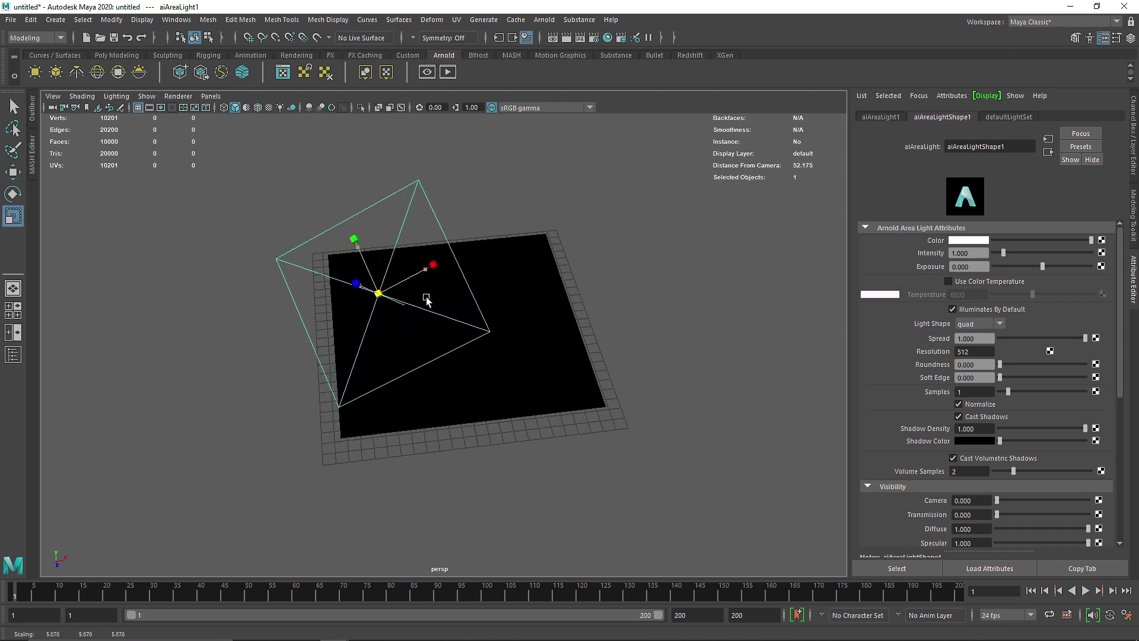
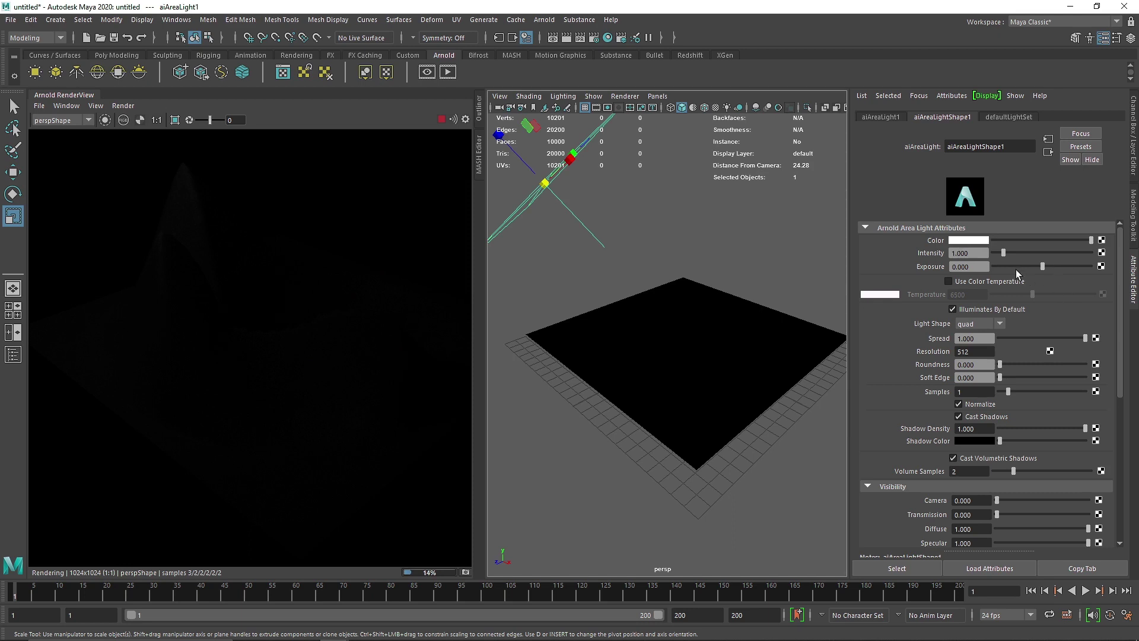
Set the area light's exposure to 4 and its samples to 5
{"action": "double_click", "coordinate": [962, 266]}
{"action": "type", "text": "4"}
{"action": "left_click", "coordinate": [970, 254]}
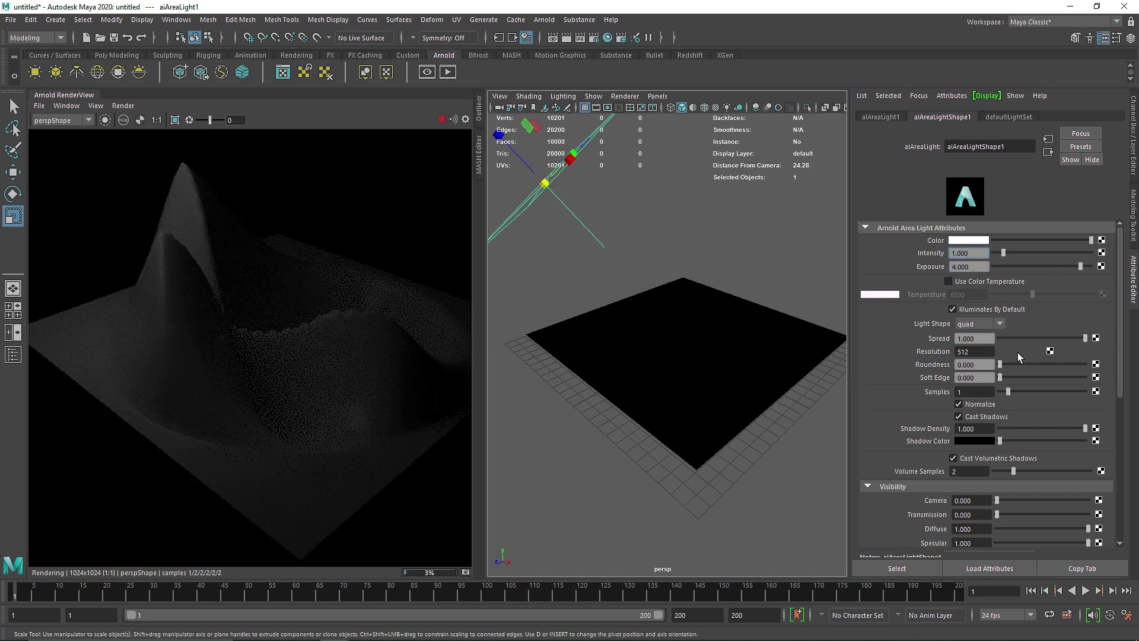
{"action": "left_click", "coordinate": [1044, 391]}
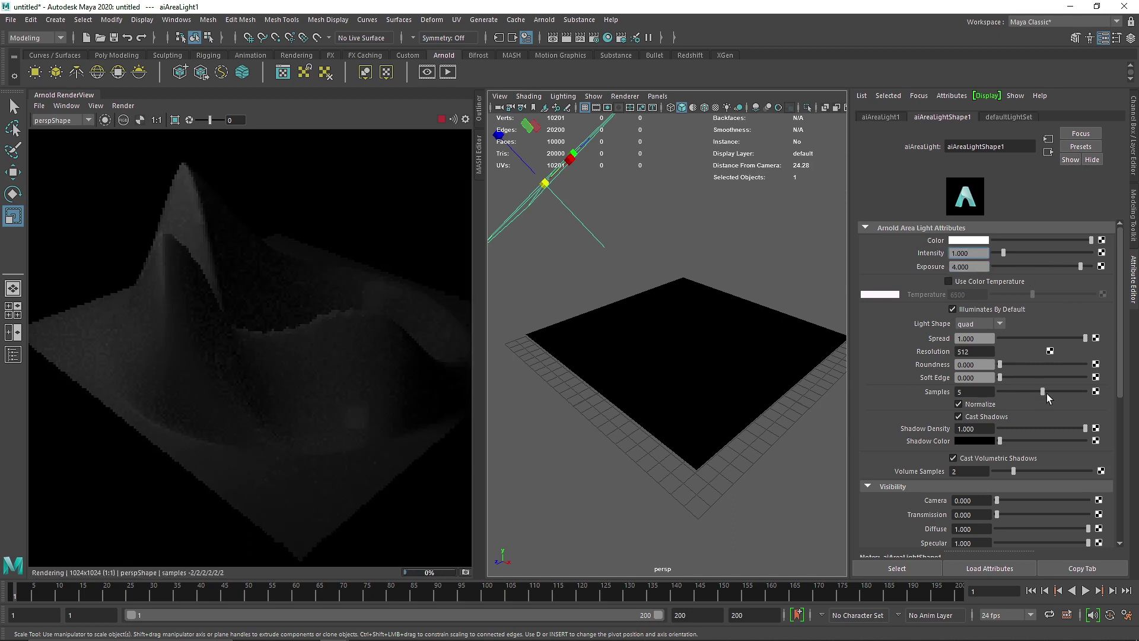
Stop the live render and mark a render region around the tall peak
{"action": "left_click", "coordinate": [440, 120]}
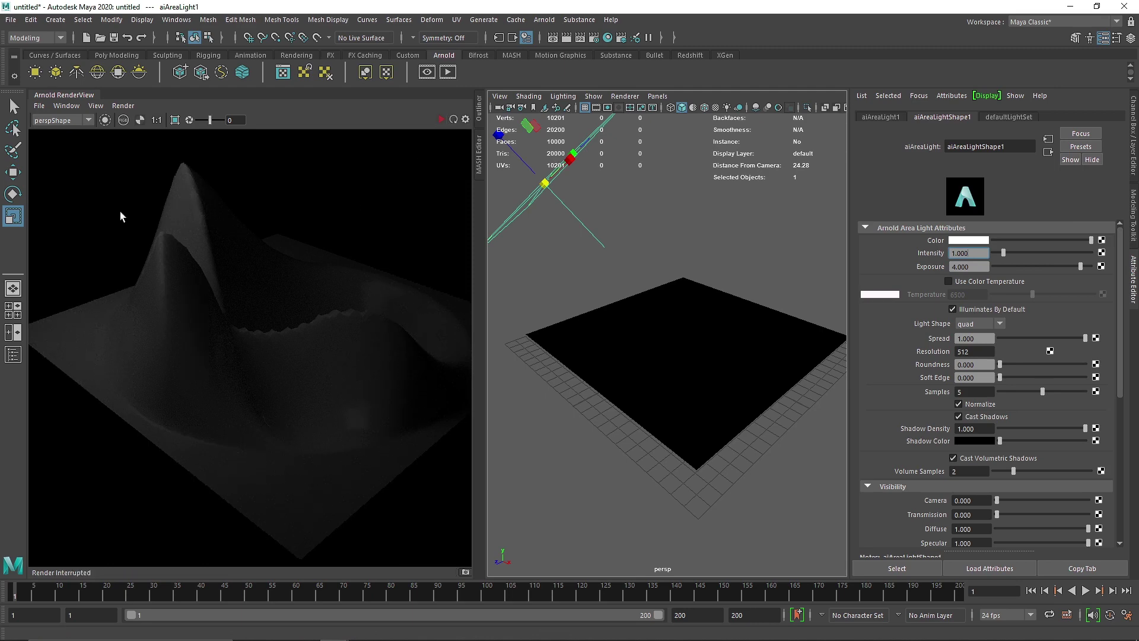
{"action": "left_click_drag", "start_coordinate": [128, 174], "coordinate": [229, 315]}
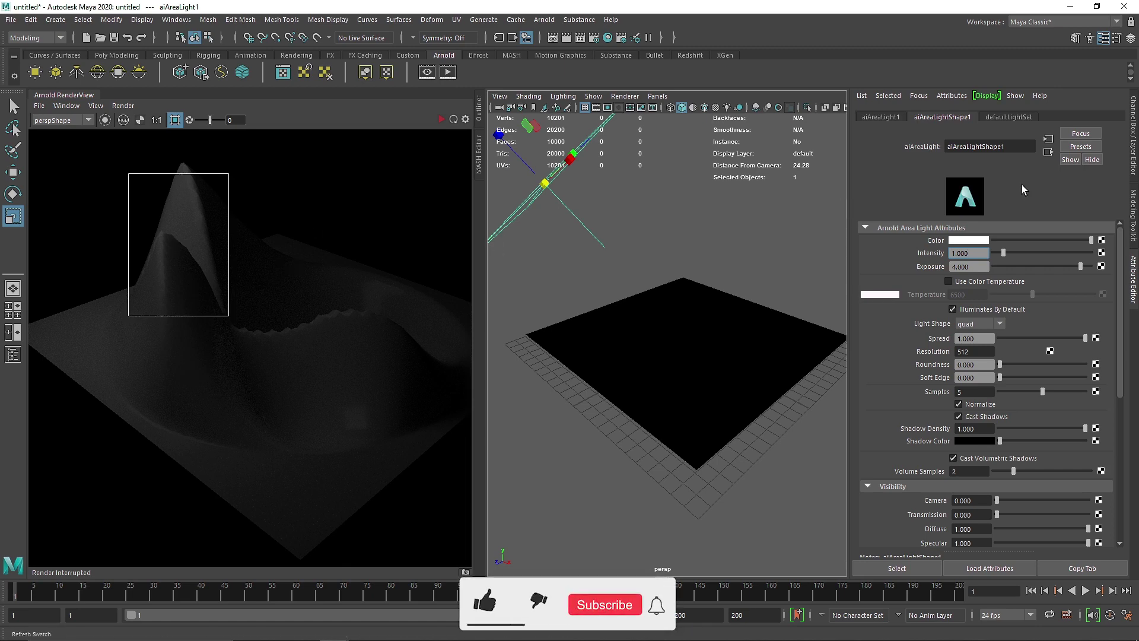
Trace the plane's Abs material through its shading group, aiMultiply1 and aiColorCorrect1 to the aiCellNoise1 attributes
{"action": "left_click", "coordinate": [724, 338]}
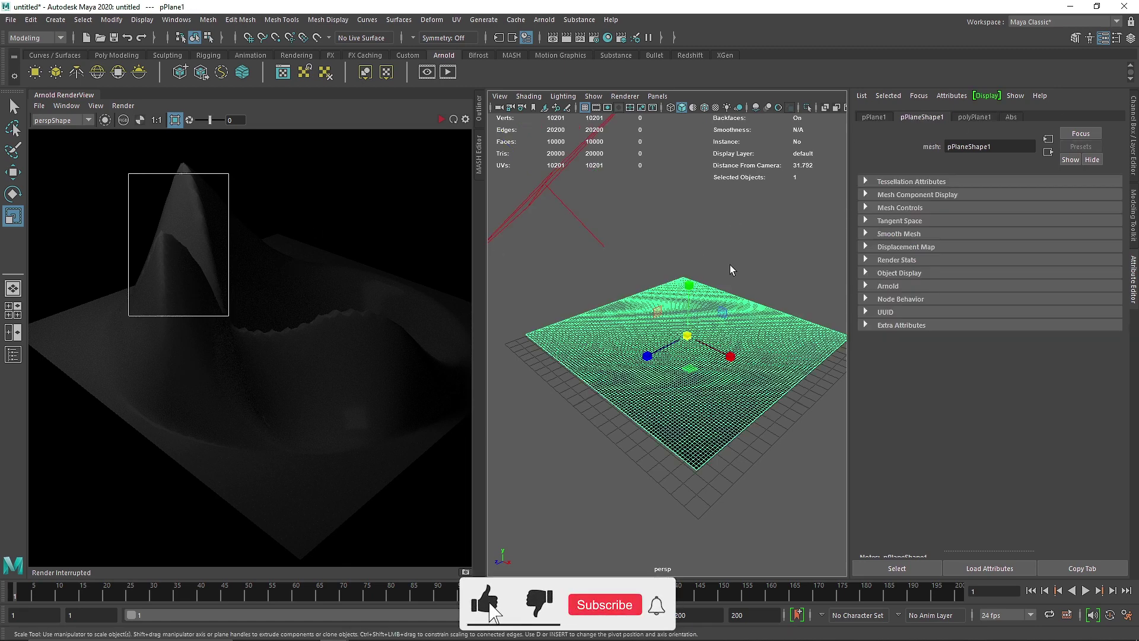
{"action": "left_click", "coordinate": [1012, 117]}
{"action": "left_click", "coordinate": [1048, 152]}
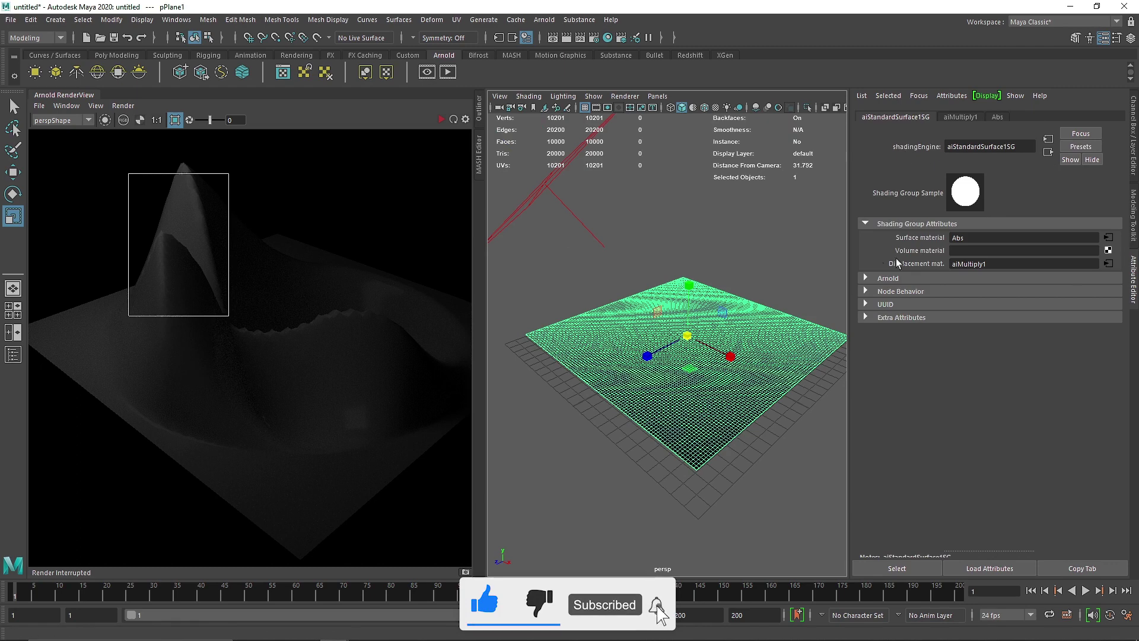
{"action": "left_click", "coordinate": [1108, 264]}
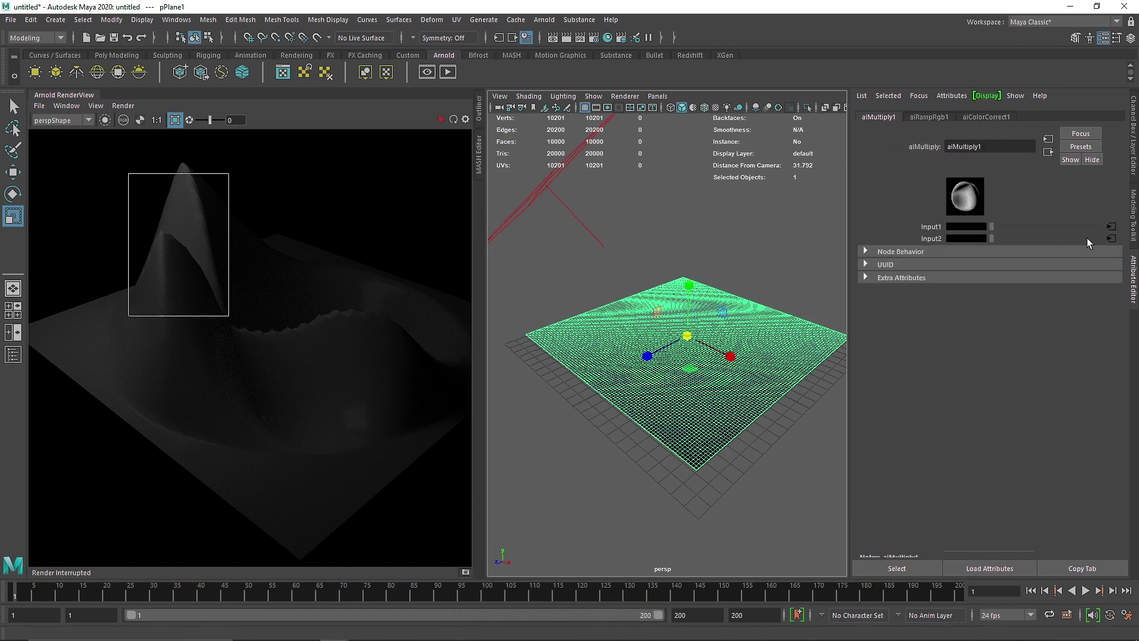
{"action": "left_click", "coordinate": [980, 118]}
{"action": "left_click", "coordinate": [1110, 227]}
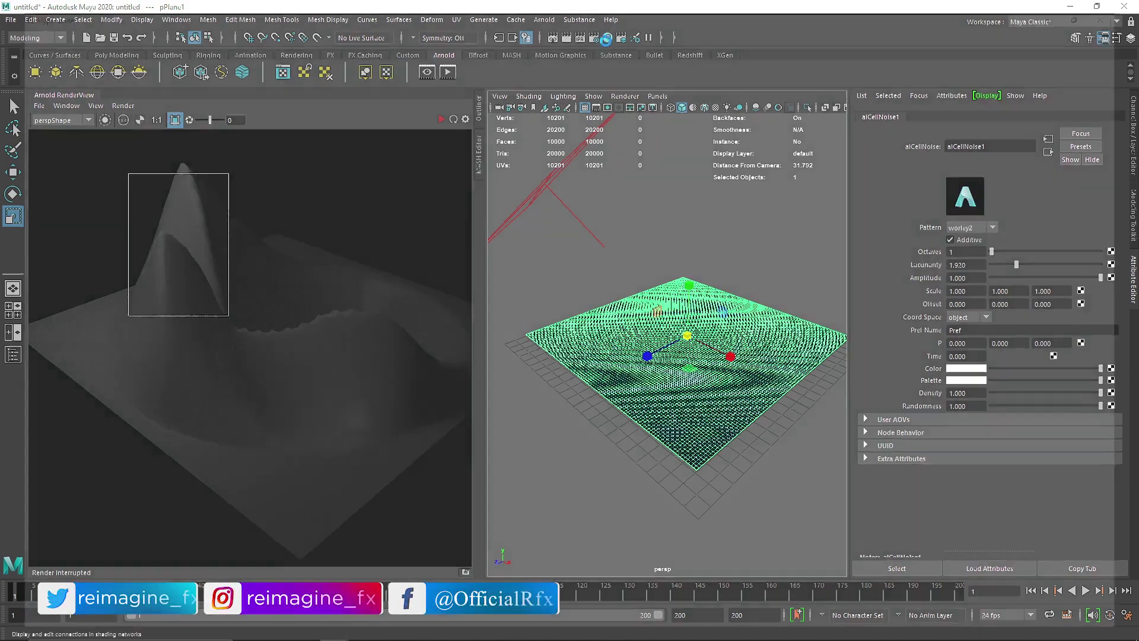
Inspect the cell noise node in the Hypershade graph and return to the main scene
{"action": "left_click", "coordinate": [606, 37]}
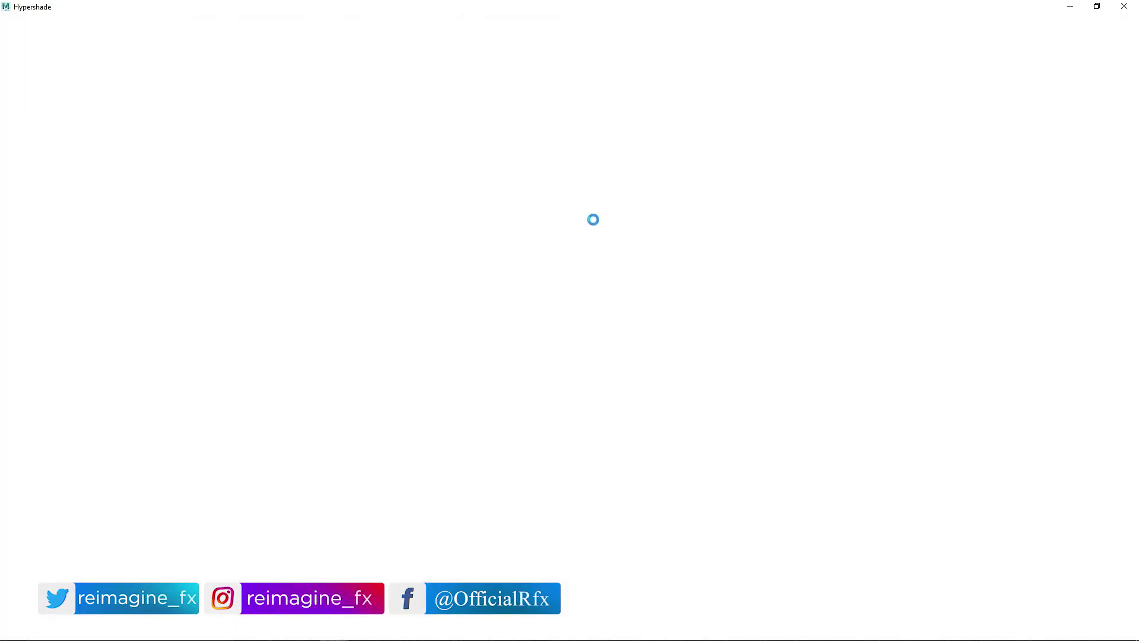
{"action": "left_click", "coordinate": [275, 509]}
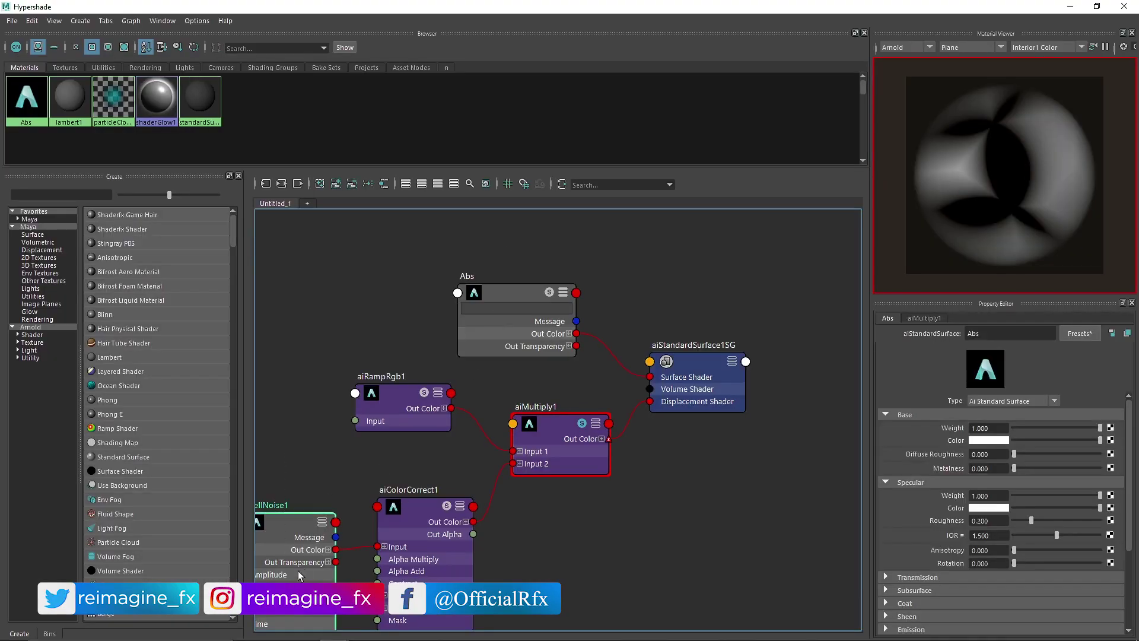
{"action": "left_click", "coordinate": [1120, 6]}
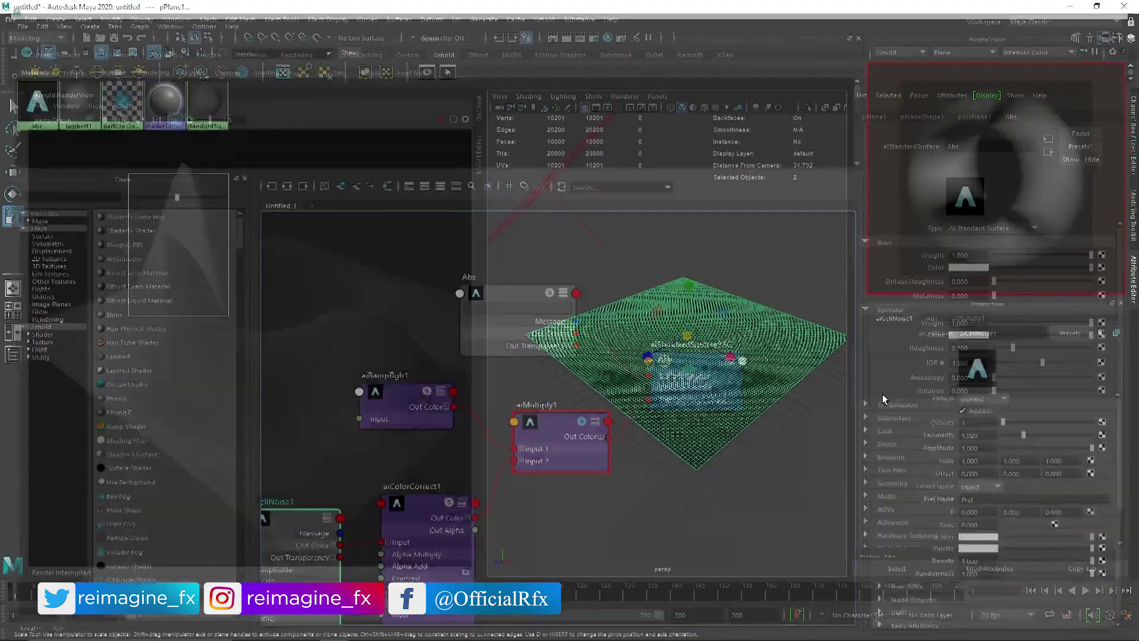
Set the aiCellNoise1 scale to 2 on all three axes and rerun the live render without the render region
{"action": "left_click", "coordinate": [1048, 153]}
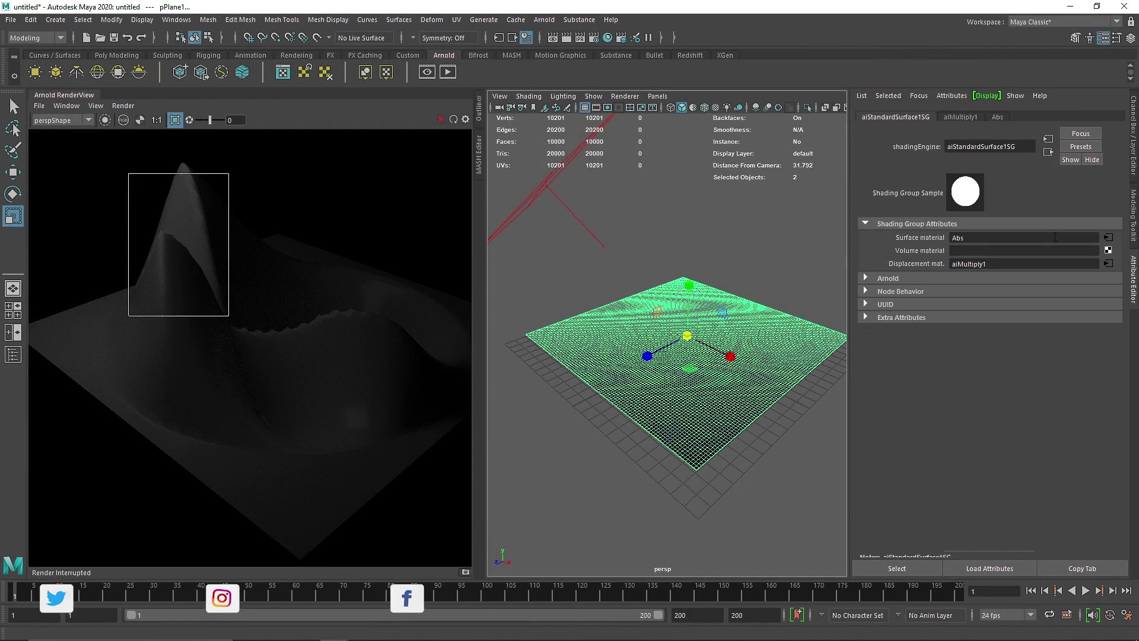
{"action": "left_click", "coordinate": [1110, 263]}
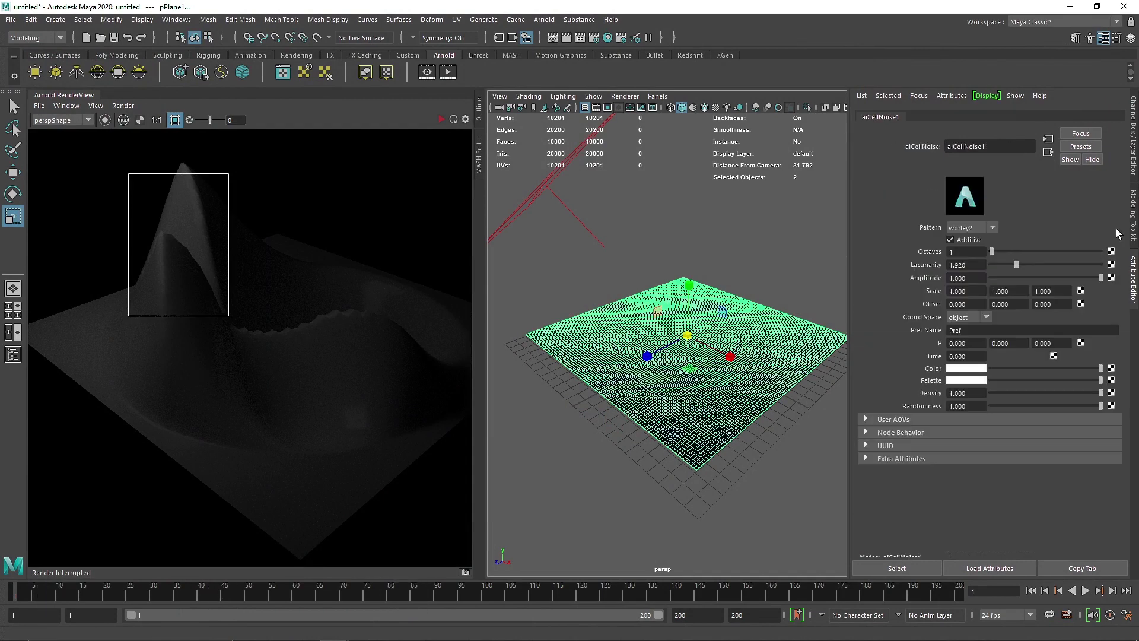
{"action": "left_click", "coordinate": [964, 291]}
{"action": "type", "text": "2"}
{"action": "left_click", "coordinate": [1013, 290]}
{"action": "type", "text": "2"}
{"action": "left_click_drag", "start_coordinate": [1070, 291], "coordinate": [1021, 291]}
{"action": "type", "text": "2"}
{"action": "left_click", "coordinate": [1018, 291]}
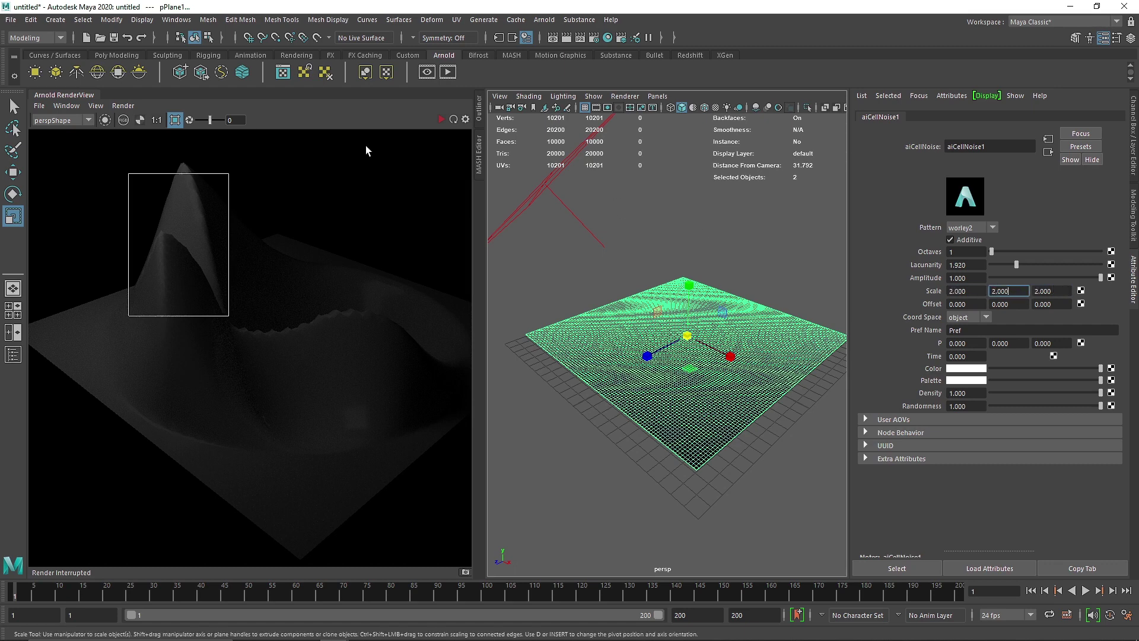
{"action": "left_click", "coordinate": [176, 120]}
{"action": "left_click", "coordinate": [441, 120]}
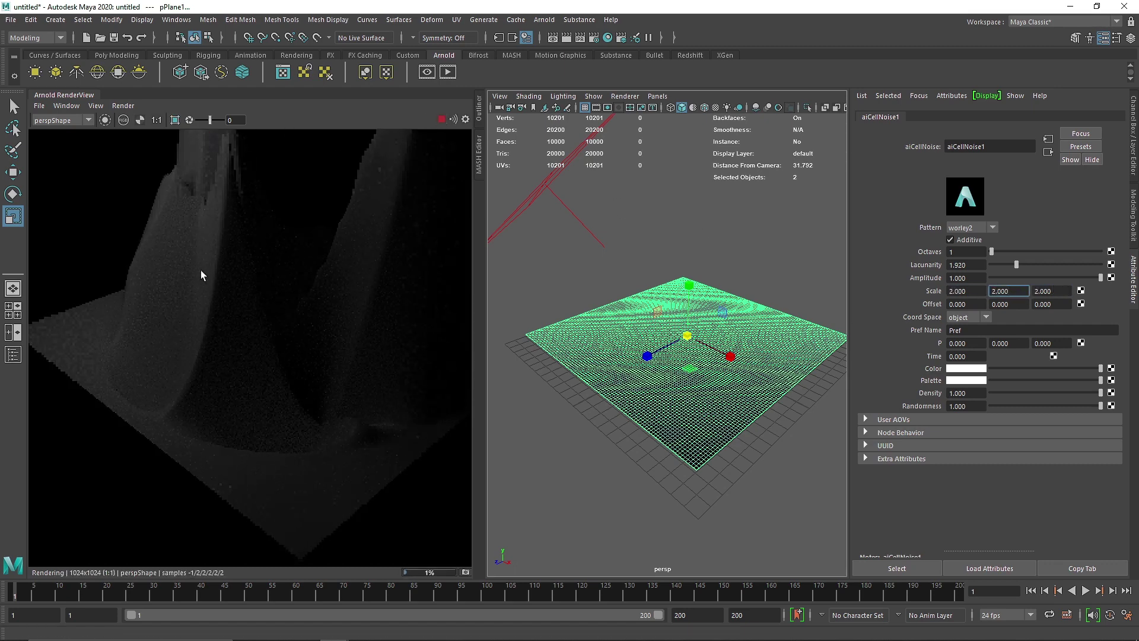
Set the aiCellNoise1 scale to 0.4 on all three axes
{"action": "left_click", "coordinate": [973, 291]}
{"action": "type", "text": "0.4"}
{"action": "key", "text": "Return"}
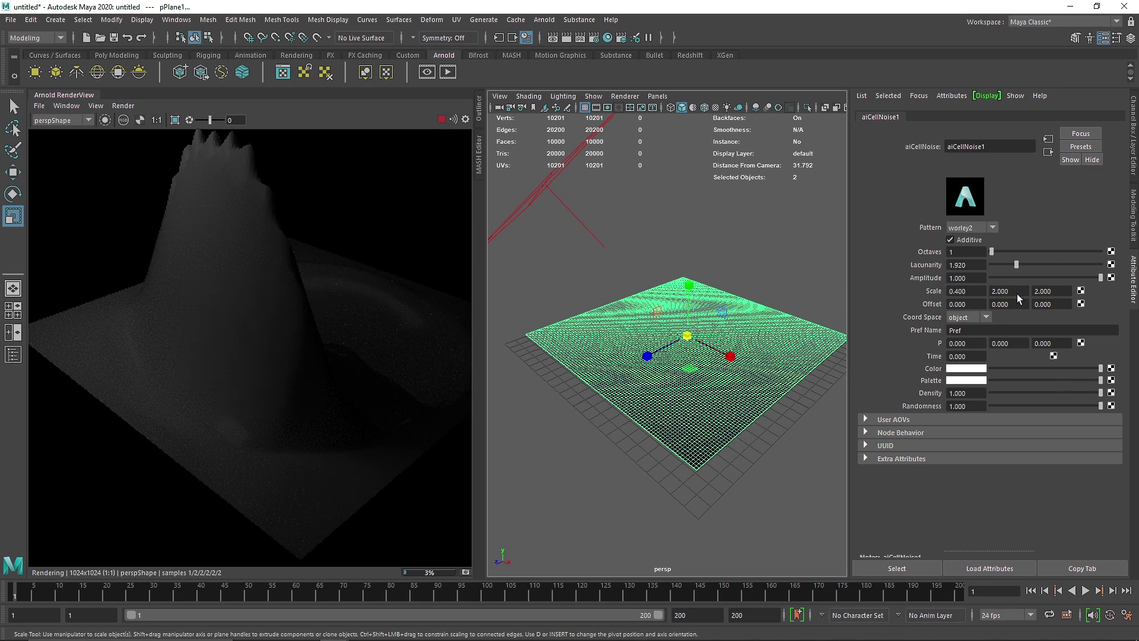
{"action": "left_click", "coordinate": [1017, 294]}
{"action": "type", "text": "0.5"}
{"action": "key", "text": "Return"}
{"action": "key", "text": "Tab"}
{"action": "type", "text": "0.4"}
{"action": "key", "text": "Return"}
{"action": "key", "text": "shift+Tab"}
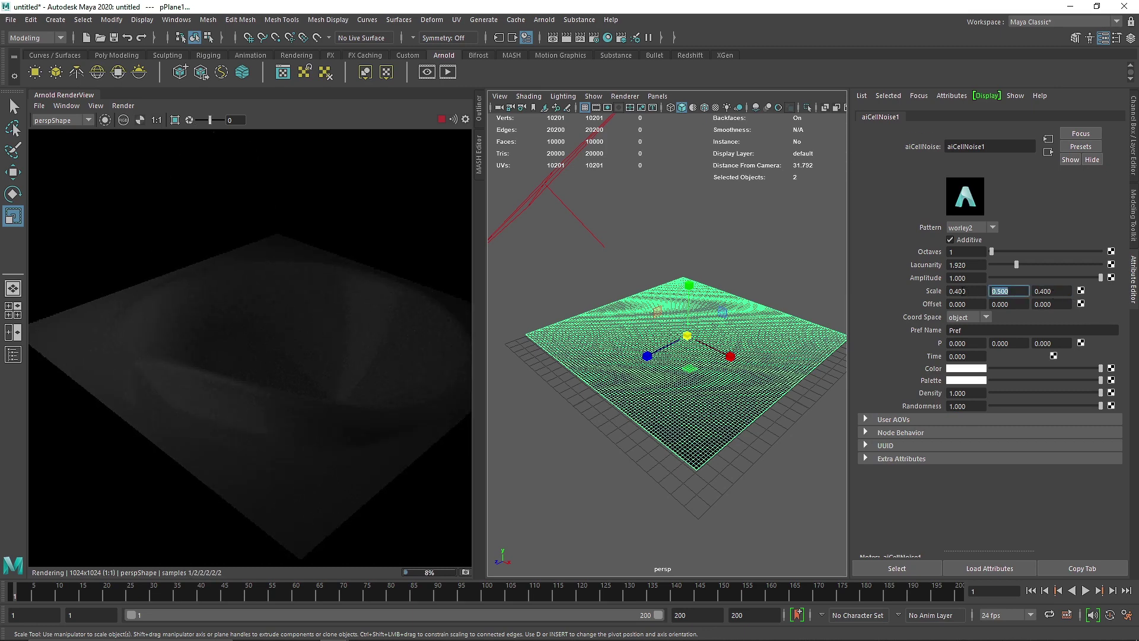
{"action": "type", "text": "0.4"}
{"action": "key", "text": "Return"}
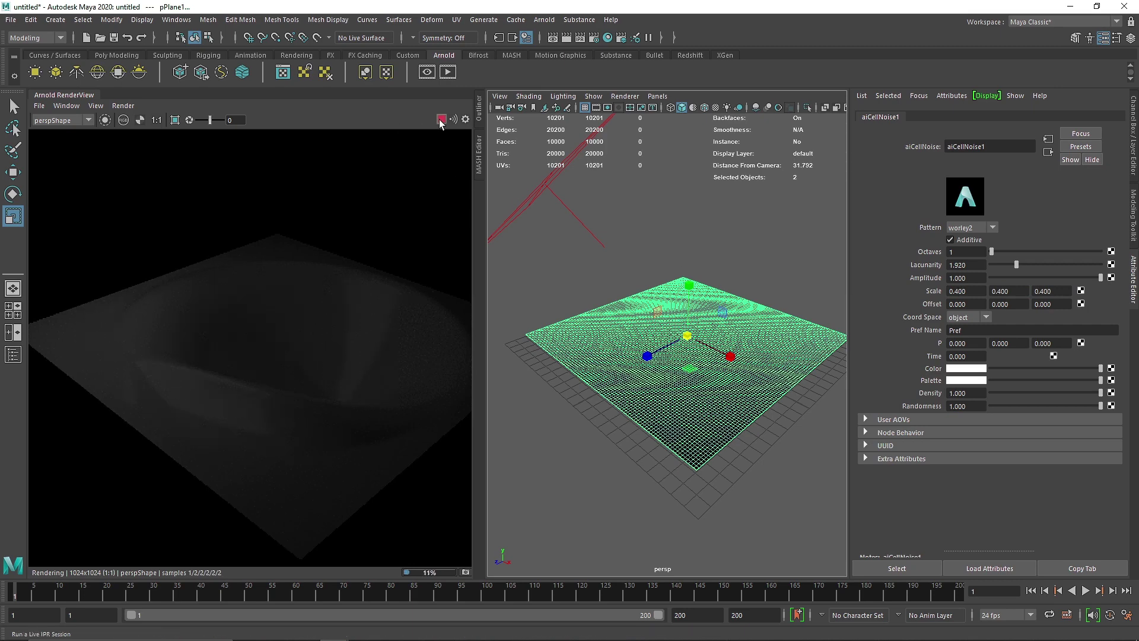
Stop the render, set the aiCellNoise1 scale to 1 on all three axes, and restart the live render
{"action": "left_click", "coordinate": [441, 119]}
{"action": "left_click", "coordinate": [966, 291]}
{"action": "type", "text": "1"}
{"action": "key", "text": "Tab"}
{"action": "type", "text": "1"}
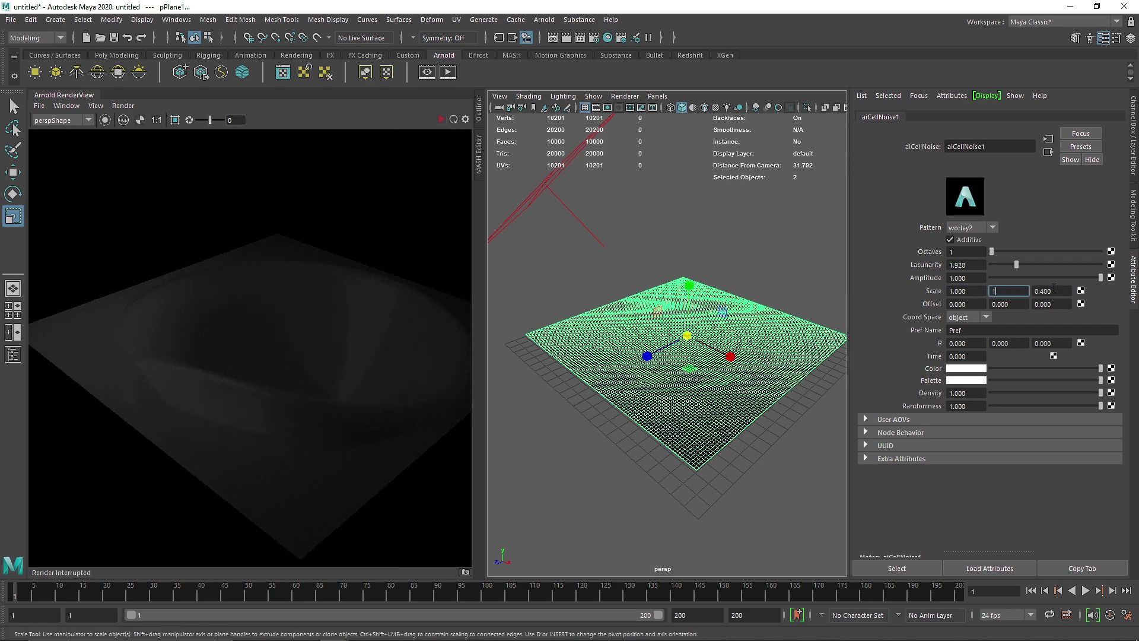
{"action": "key", "text": "Tab"}
{"action": "type", "text": "1"}
{"action": "left_click", "coordinate": [999, 291]}
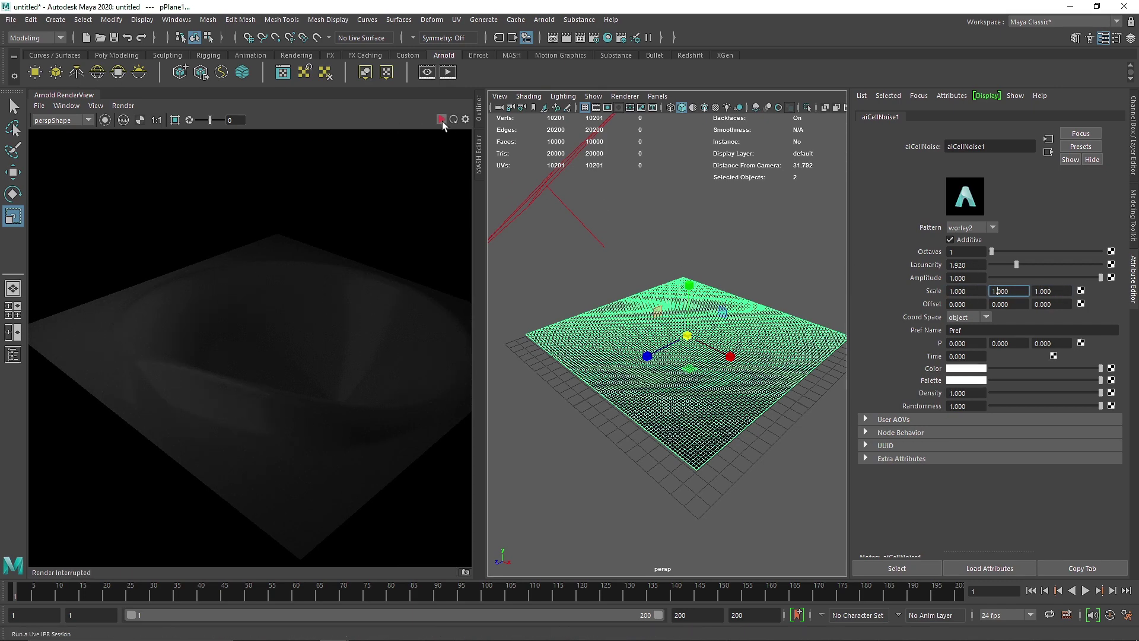
{"action": "left_click", "coordinate": [442, 119]}
Set the plane shape's Arnold displacement height to 0.4 and run the live render
{"action": "left_click", "coordinate": [586, 289]}
{"action": "left_click", "coordinate": [602, 313]}
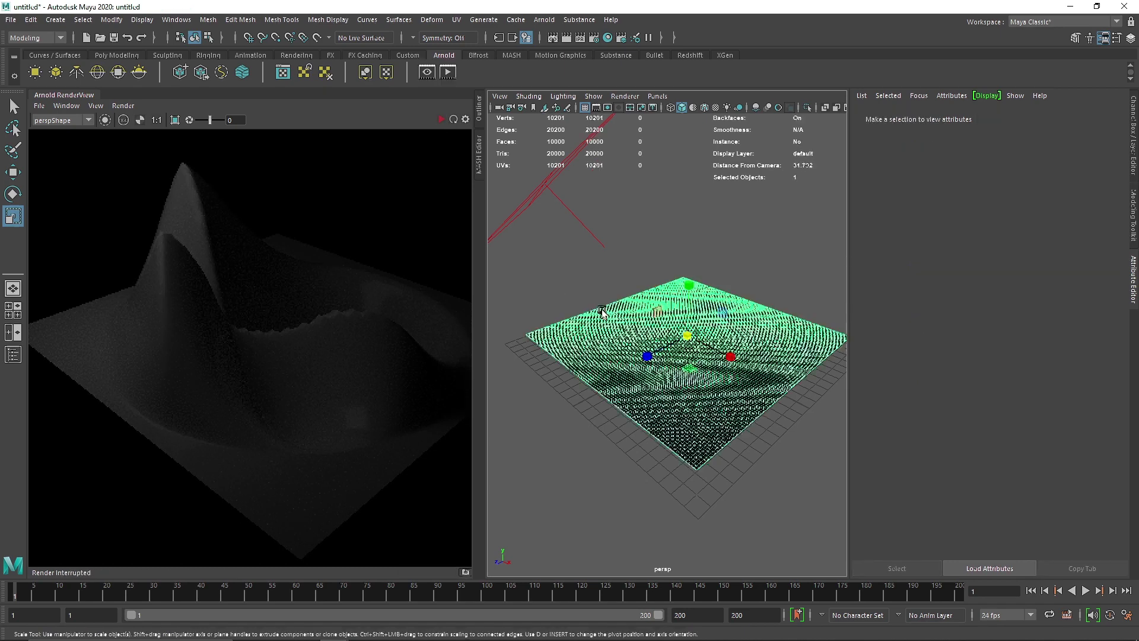
{"action": "left_click", "coordinate": [922, 116]}
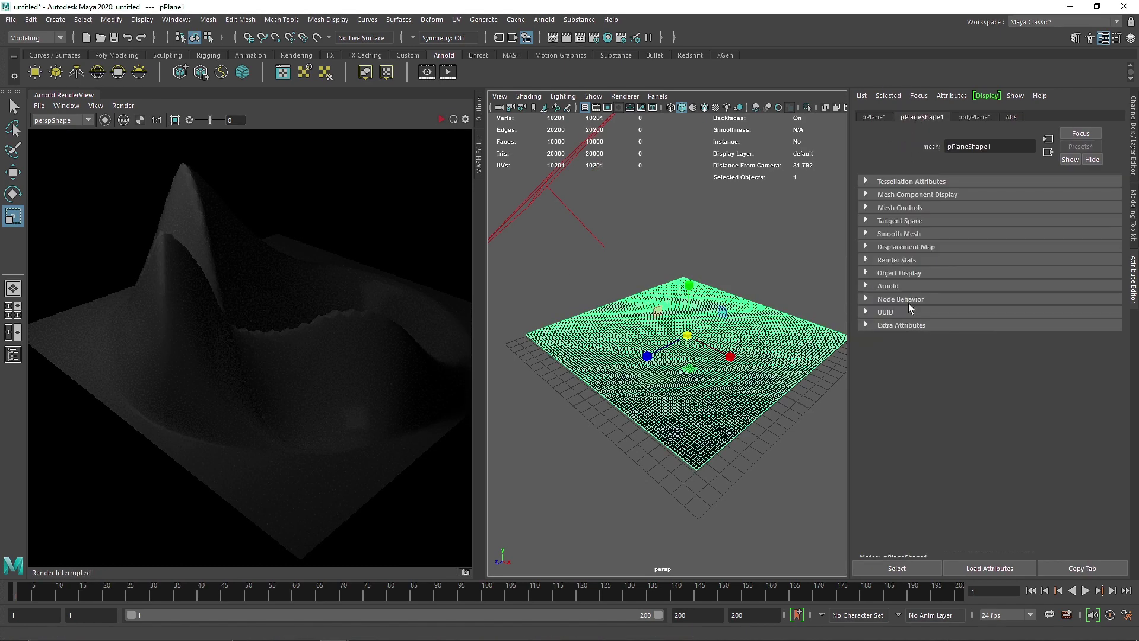
{"action": "left_click", "coordinate": [910, 286]}
{"action": "scroll", "coordinate": [930, 447], "scroll_direction": "down", "scroll_amount": 5}
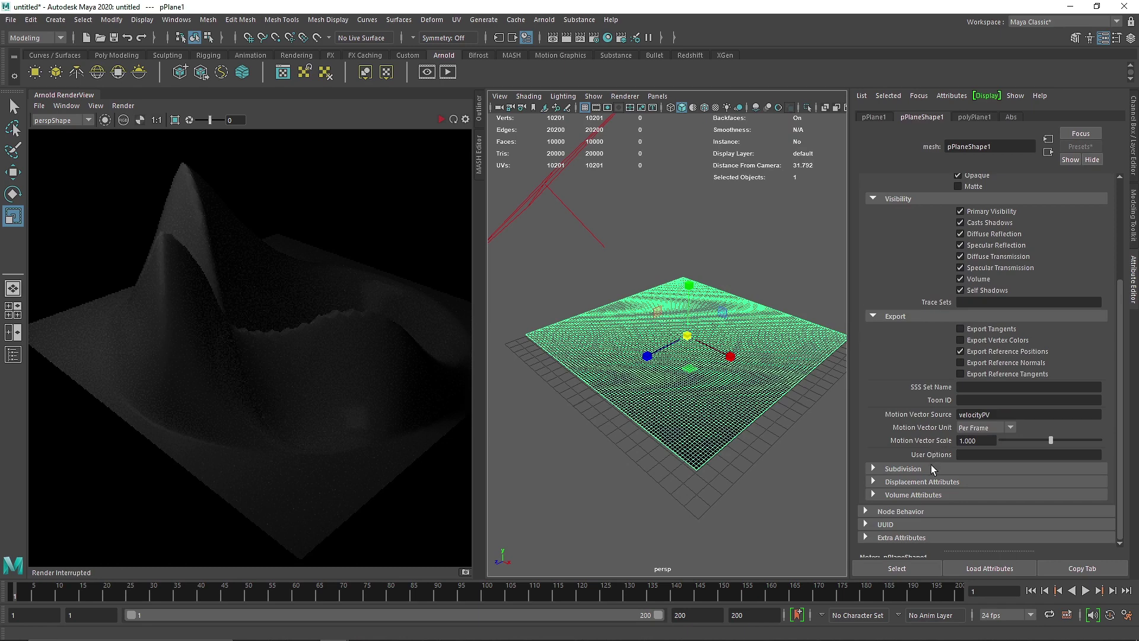
{"action": "left_click", "coordinate": [925, 483]}
{"action": "left_click", "coordinate": [951, 497]}
{"action": "type", "text": "0.4"}
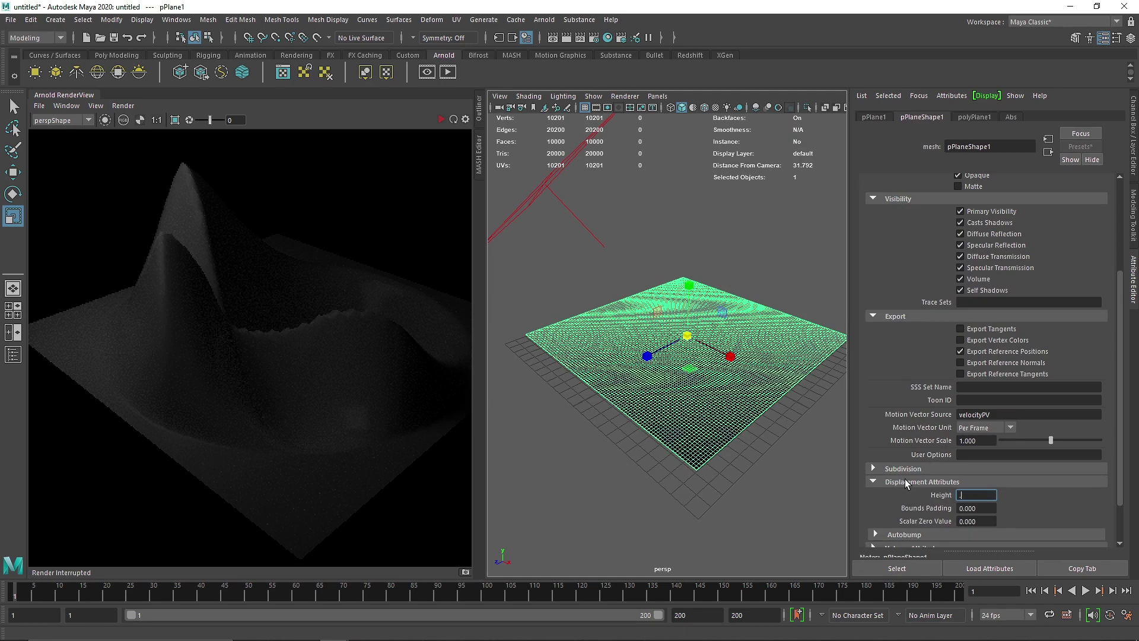
{"action": "key", "text": "Return"}
{"action": "left_click", "coordinate": [440, 120]}
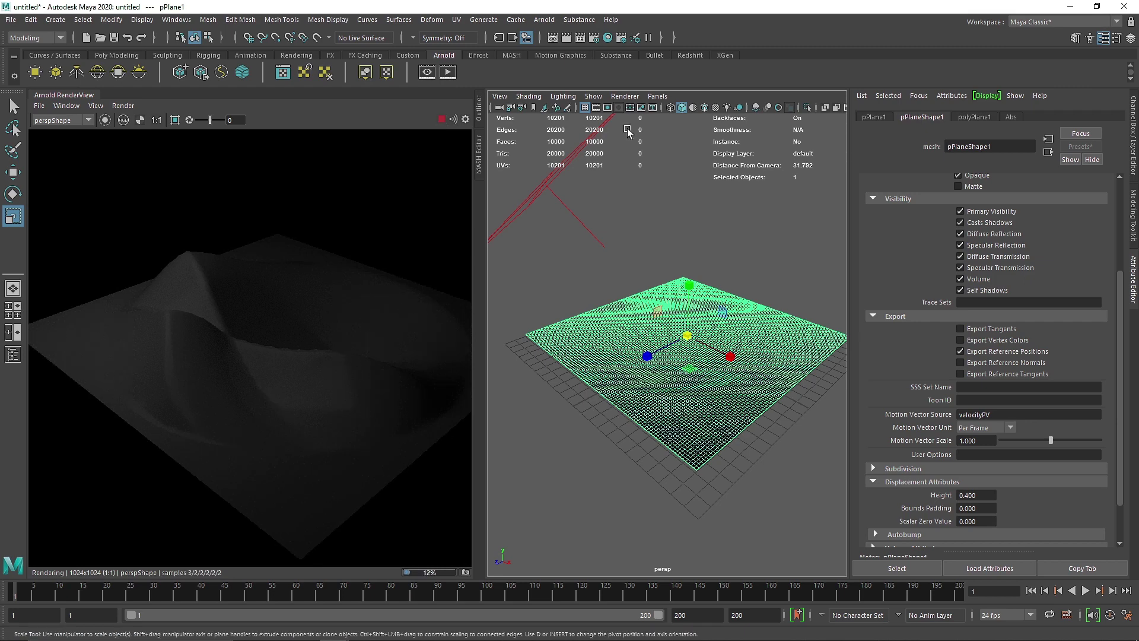
Return to the plane's cell noise texture through its displacement network and set the noise scale to 5 on all three axes
{"action": "left_click", "coordinate": [1019, 118]}
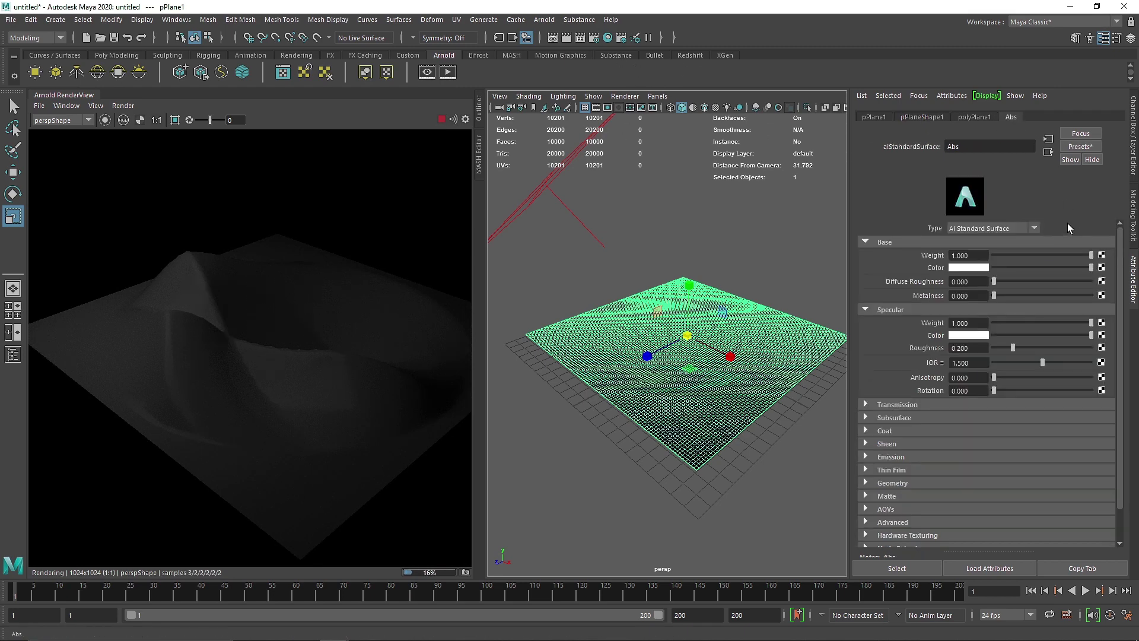
{"action": "left_click", "coordinate": [1049, 154]}
{"action": "left_click", "coordinate": [1107, 264]}
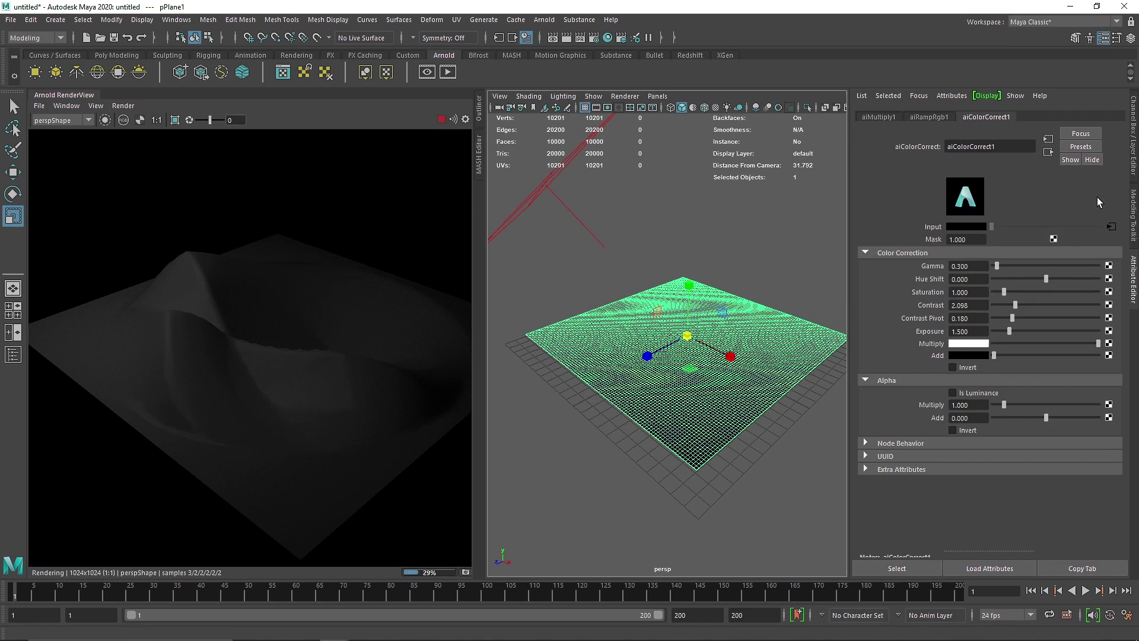
{"action": "left_click", "coordinate": [1111, 226]}
{"action": "double_click", "coordinate": [979, 292]}
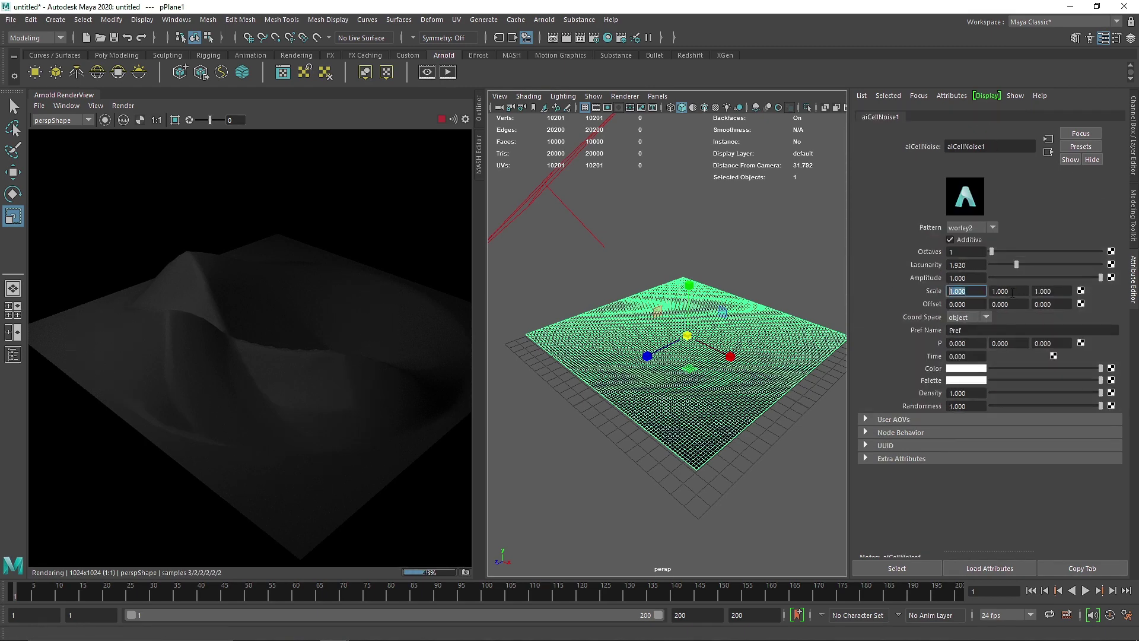
{"action": "type", "text": "3"}
{"action": "key", "text": "Tab"}
{"action": "key", "text": "shift+Tab"}
{"action": "type", "text": "5"}
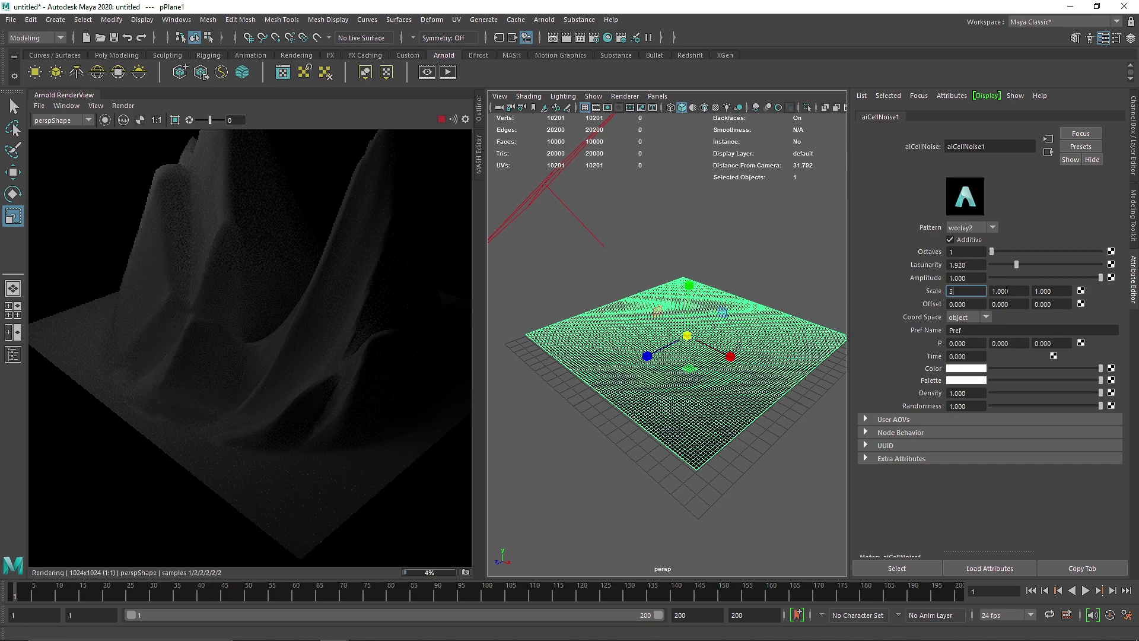
{"action": "double_click", "coordinate": [1006, 290]}
{"action": "type", "text": "5"}
{"action": "double_click", "coordinate": [1050, 291]}
{"action": "type", "text": "5"}
{"action": "left_click", "coordinate": [983, 291]}
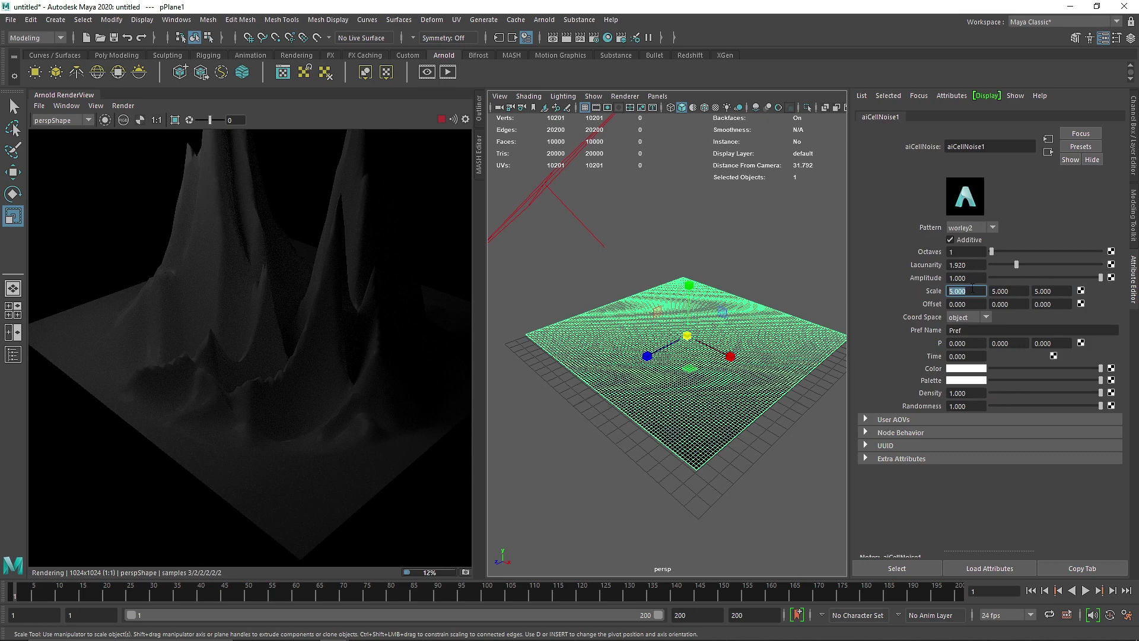
Set the aiCellNoise1 scale to 6 on all three axes, and stop the live render
{"action": "left_click_drag", "start_coordinate": [1011, 291], "coordinate": [1040, 291]}
{"action": "type", "text": "6"}
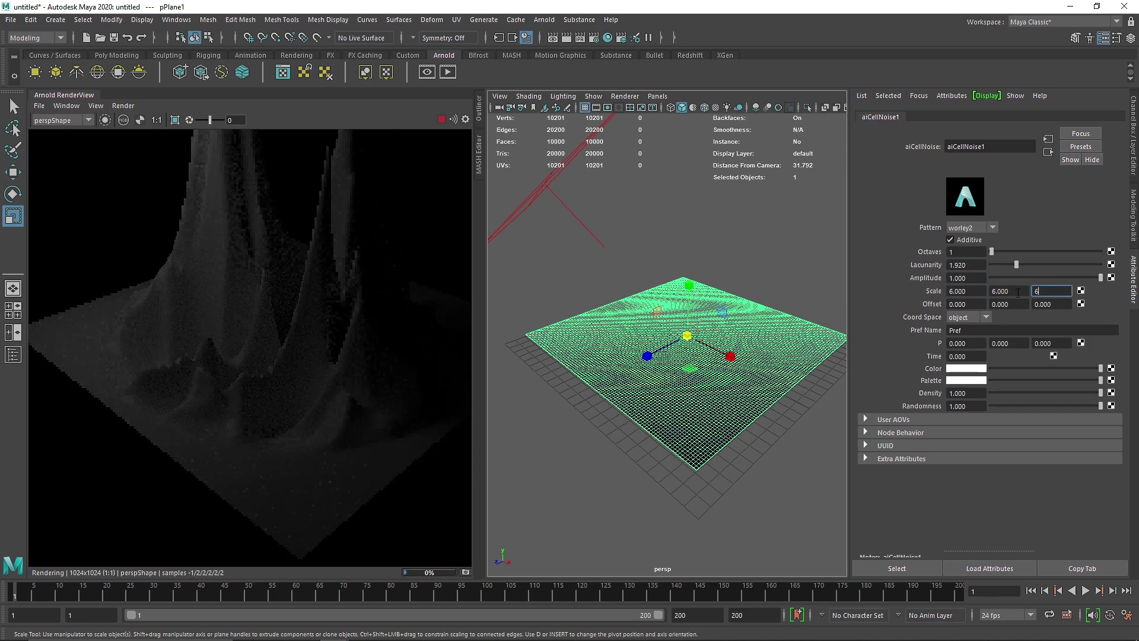
{"action": "key", "text": "Return"}
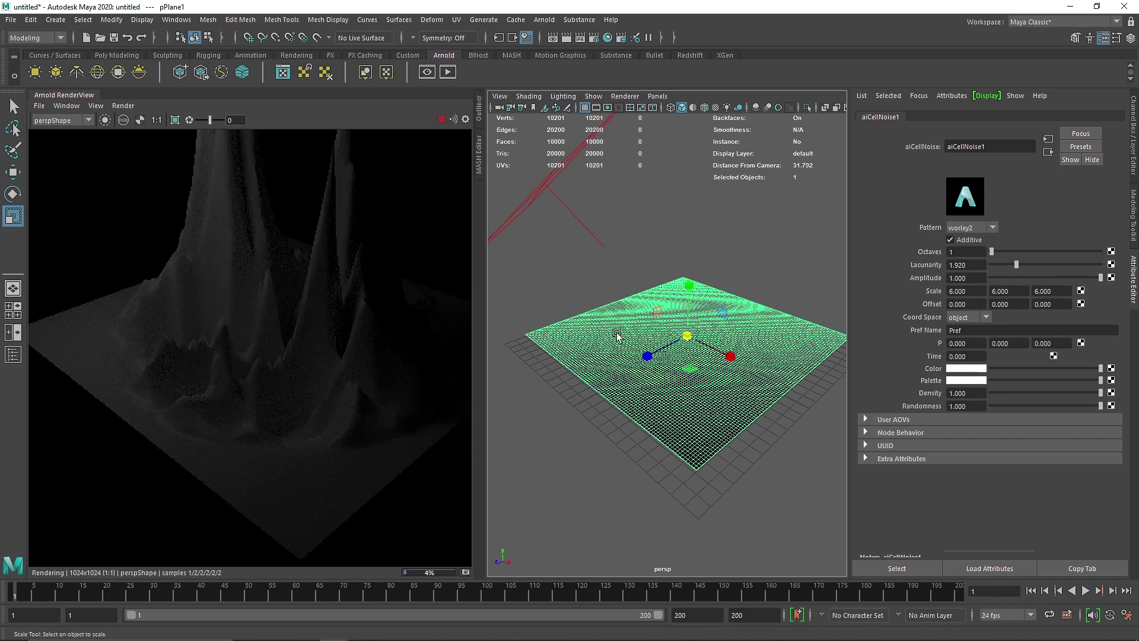
{"action": "left_click", "coordinate": [833, 261]}
{"action": "left_click", "coordinate": [441, 119]}
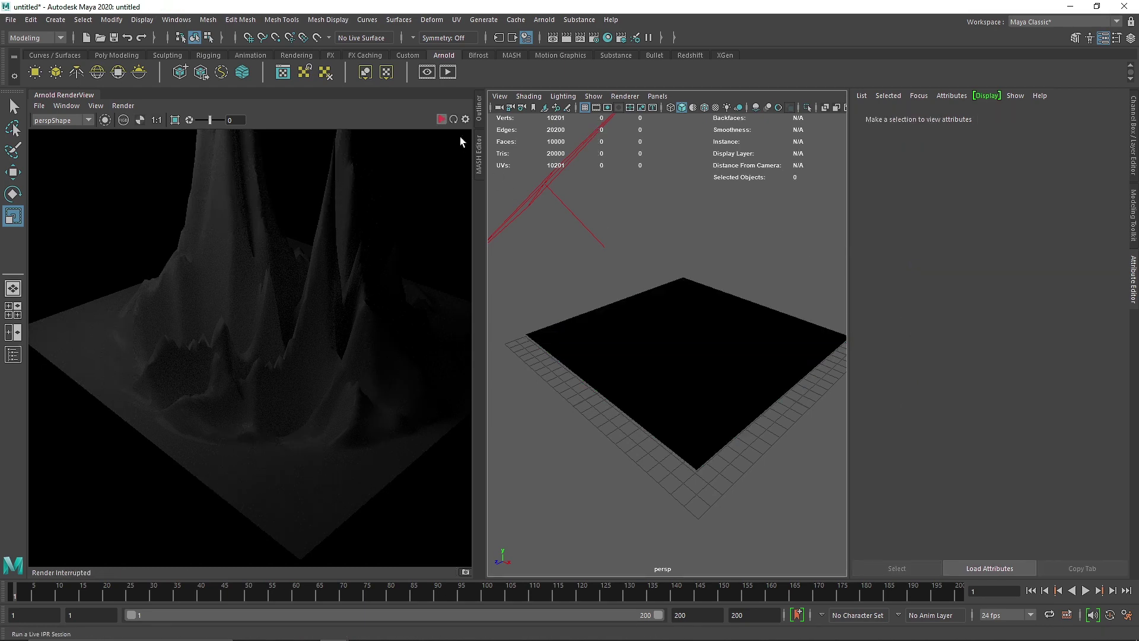
Set the plane shape's Arnold displacement height to 0.1 and run the live render
{"action": "left_click", "coordinate": [765, 339]}
{"action": "left_click", "coordinate": [922, 116]}
{"action": "scroll", "coordinate": [943, 394], "scroll_direction": "down", "scroll_amount": 5}
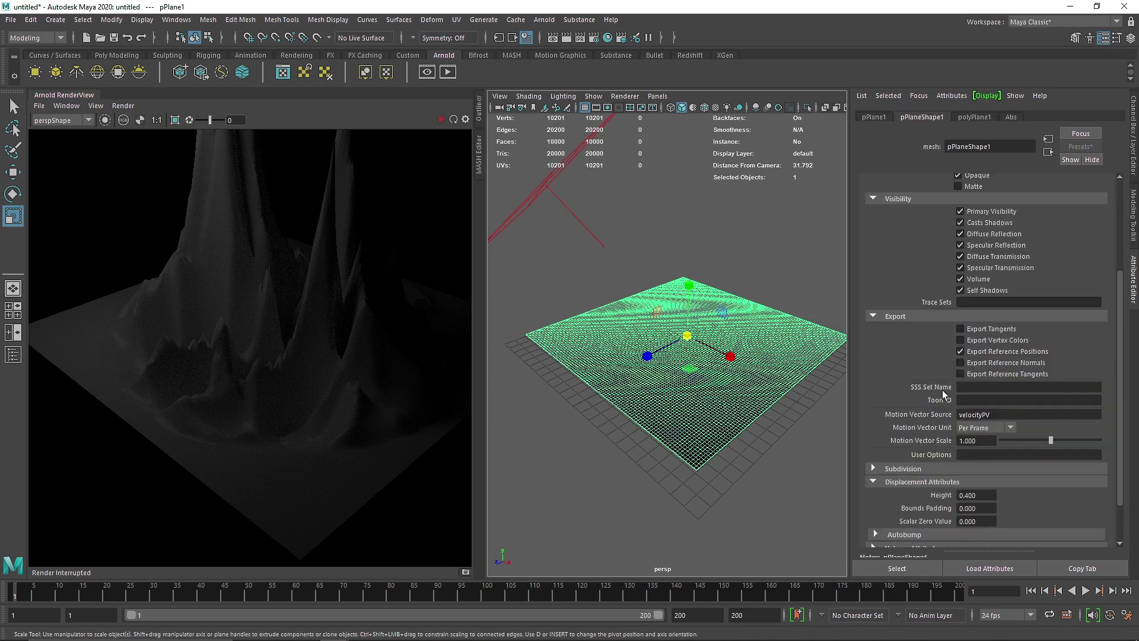
{"action": "left_click_drag", "start_coordinate": [975, 494], "coordinate": [923, 482]}
{"action": "type", "text": ".1"}
{"action": "key", "text": "Return"}
{"action": "left_click", "coordinate": [440, 120]}
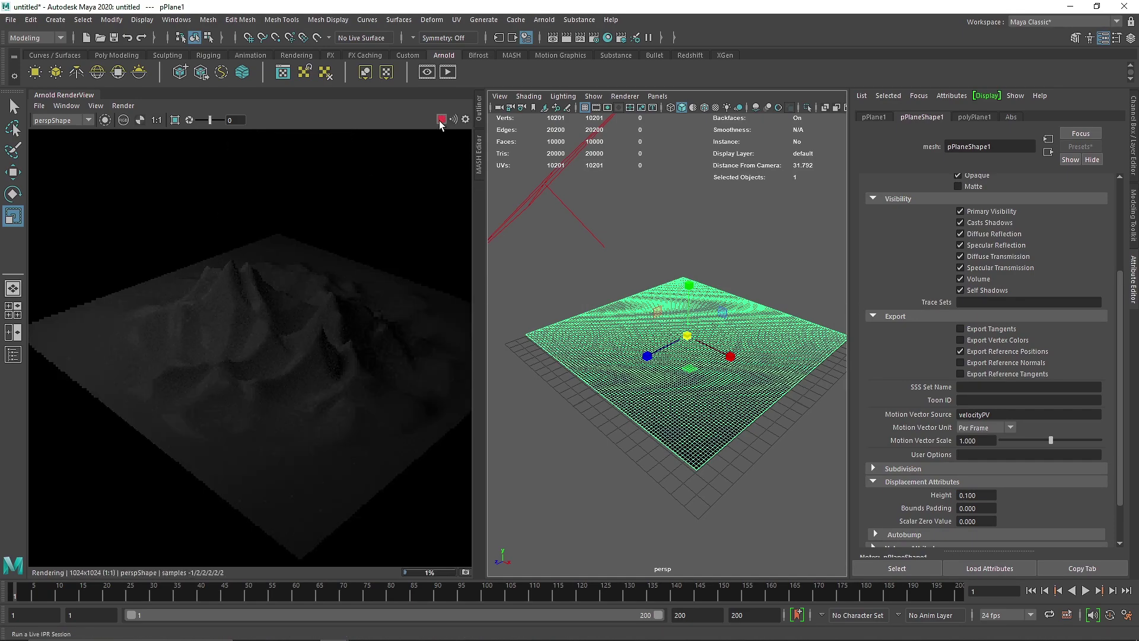
Restart the live render, inspect the displaced plane from a different angle and closer up, and stop the render
{"action": "left_click", "coordinate": [440, 120]}
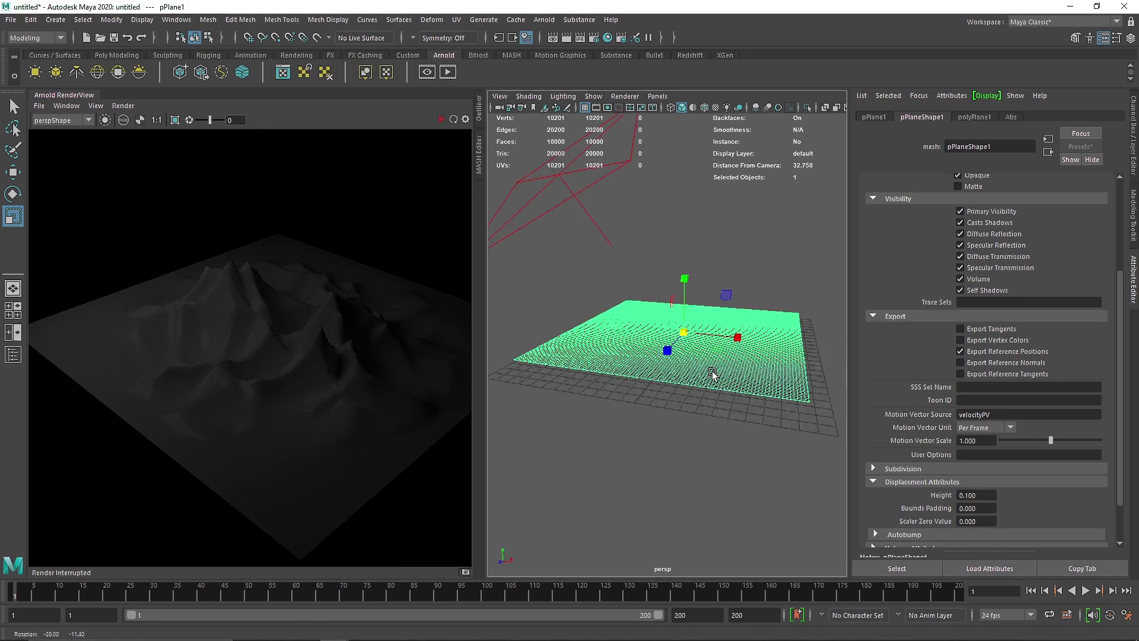
{"action": "left_click", "coordinate": [441, 119]}
{"action": "left_click_drag", "start_coordinate": [675, 303], "coordinate": [667, 328], "text": "alt"}
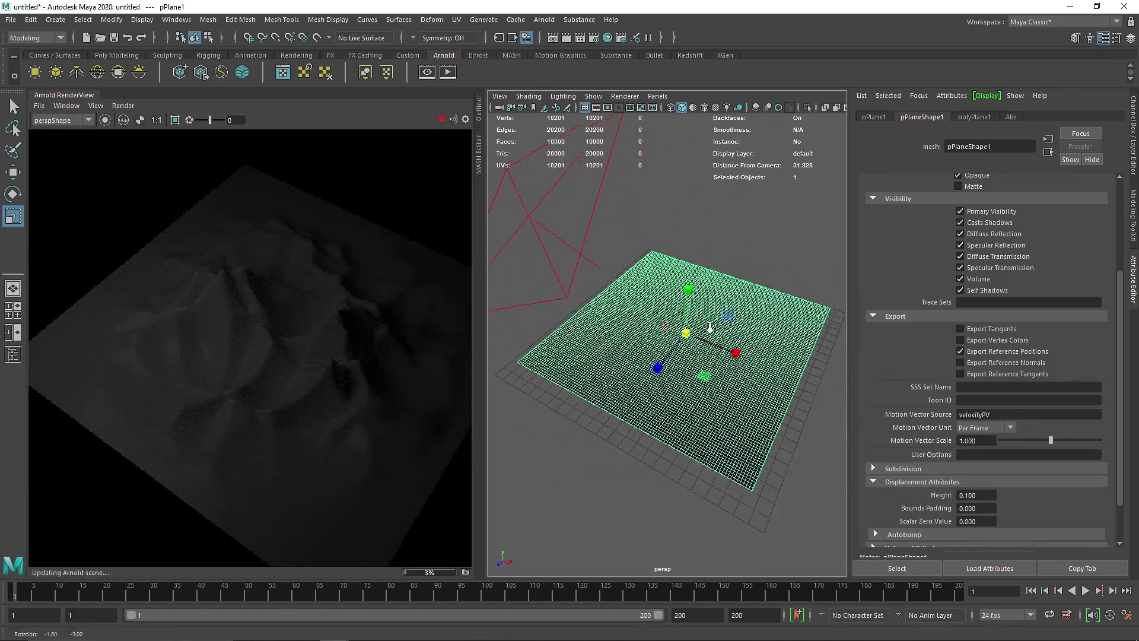
{"action": "right_click_drag", "start_coordinate": [694, 332], "coordinate": [564, 244], "text": "alt"}
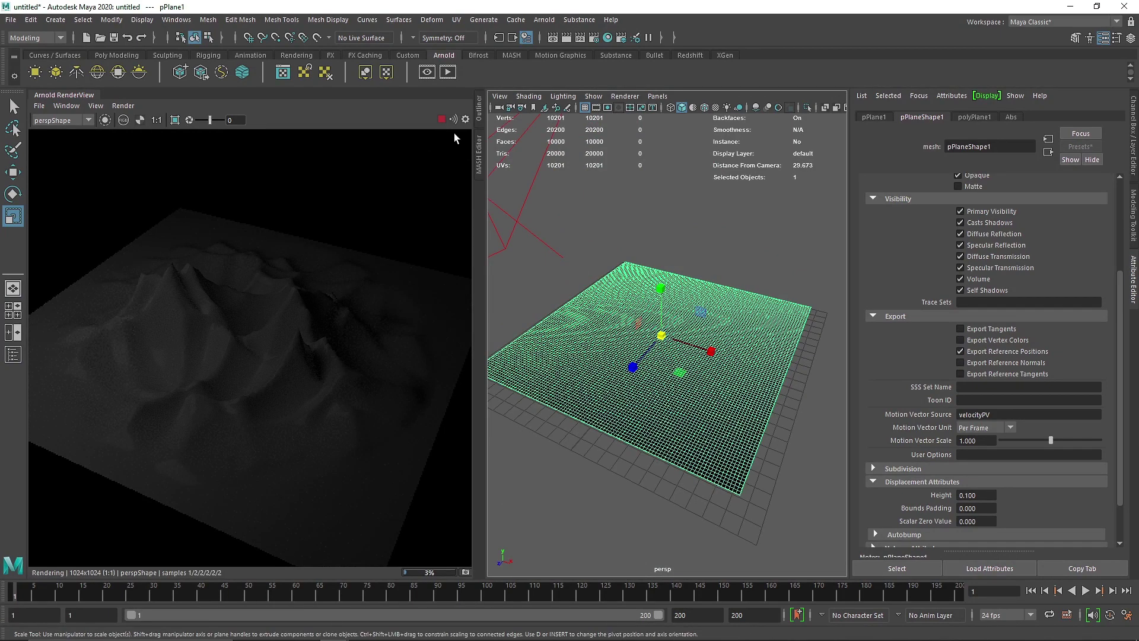
{"action": "left_click", "coordinate": [441, 120]}
Open aiRampRgb1 through the Abs displacement network, move its black stop to position 0.304, and update the full scene in the live render
{"action": "left_click", "coordinate": [1009, 117]}
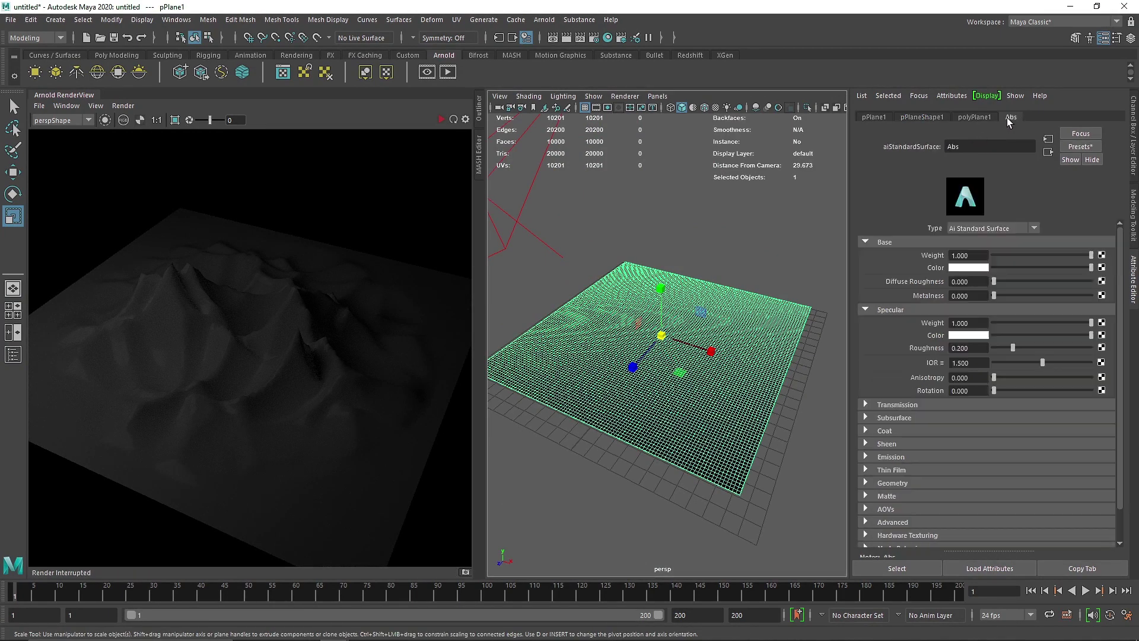
{"action": "left_click", "coordinate": [1046, 153]}
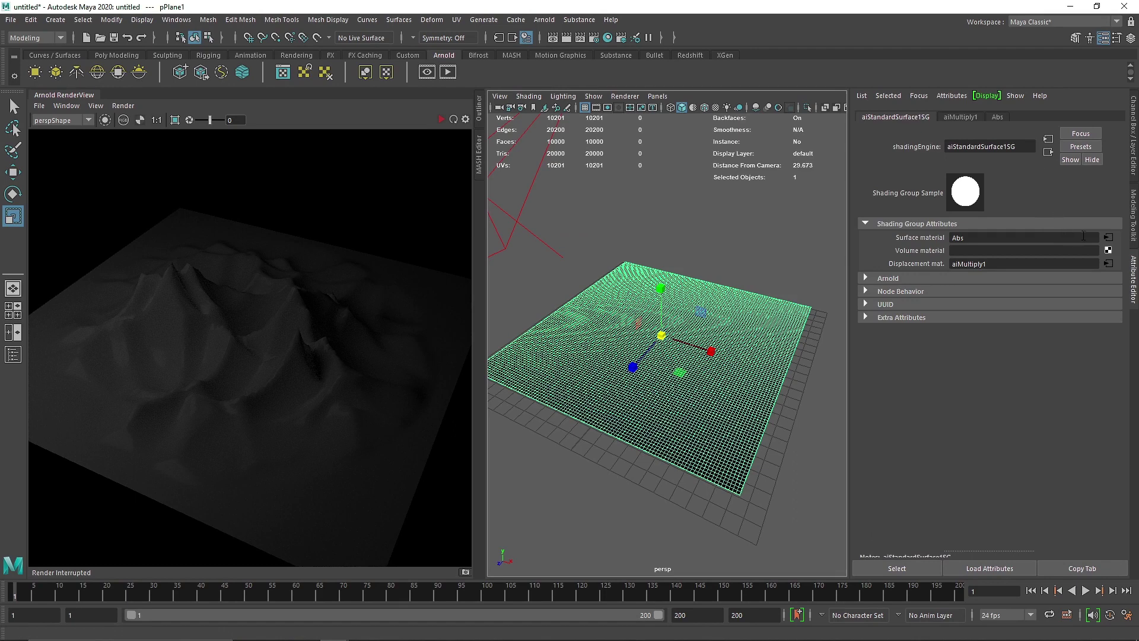
{"action": "left_click", "coordinate": [960, 117]}
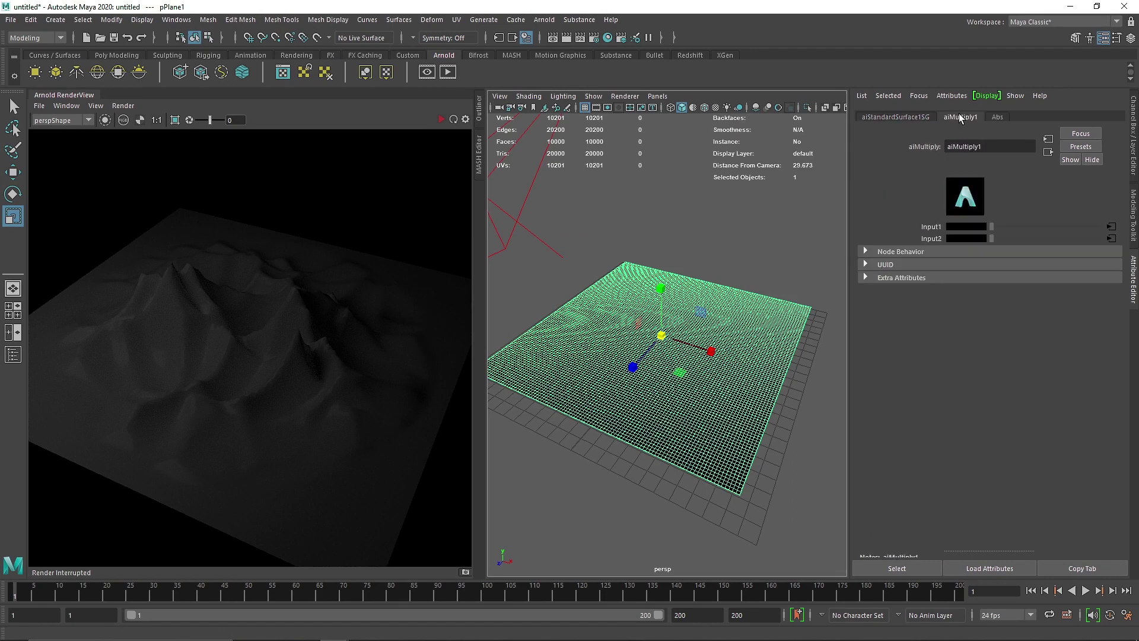
{"action": "left_click", "coordinate": [899, 118]}
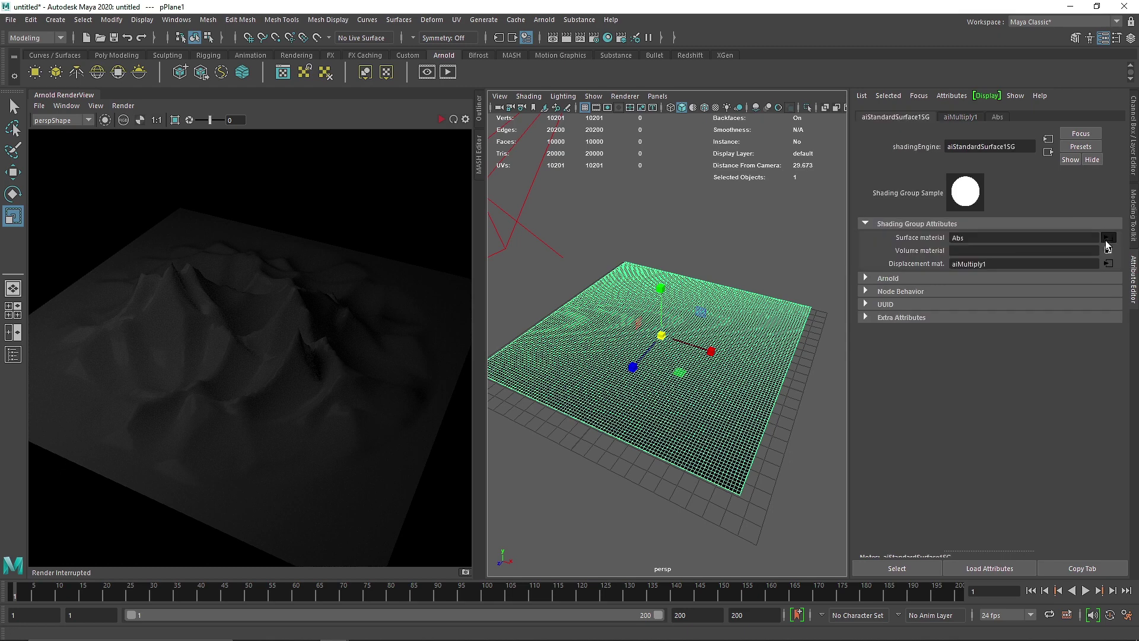
{"action": "left_click", "coordinate": [1107, 238]}
{"action": "left_click", "coordinate": [1044, 154]}
{"action": "left_click", "coordinate": [1108, 263]}
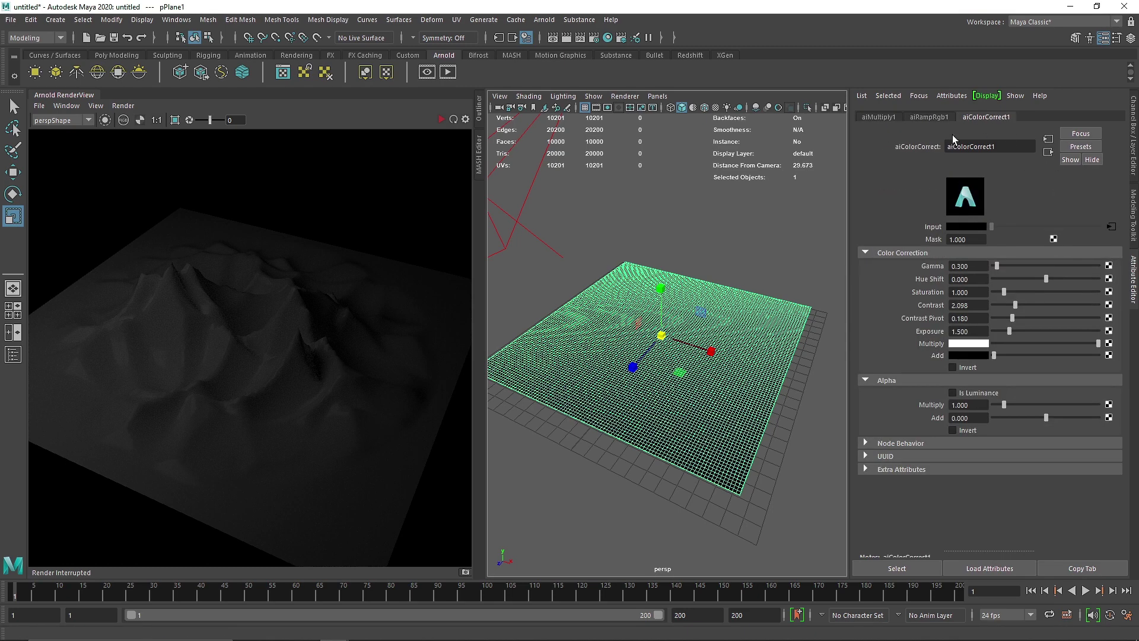
{"action": "left_click", "coordinate": [927, 117]}
{"action": "mouse_move", "coordinate": [1018, 274]}
{"action": "left_mouse_down"}
{"action": "mouse_move", "coordinate": [1003, 274]}
{"action": "mouse_move", "coordinate": [1036, 274]}
{"action": "mouse_move", "coordinate": [1019, 274]}
{"action": "left_mouse_up"}
{"action": "left_click", "coordinate": [123, 106]}
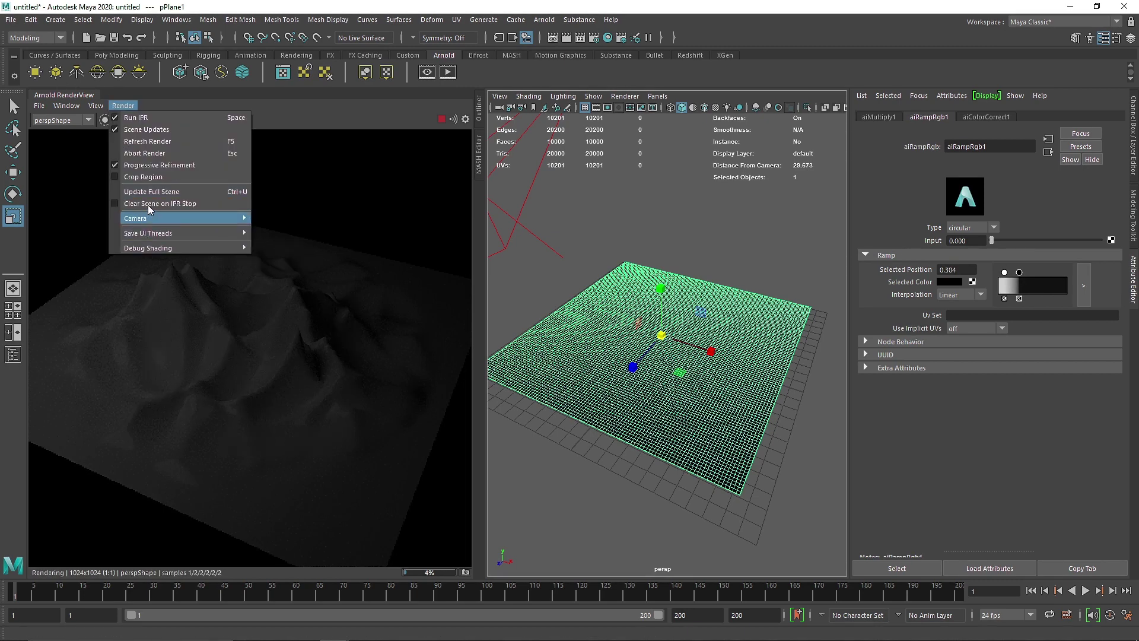
{"action": "left_click", "coordinate": [152, 191]}
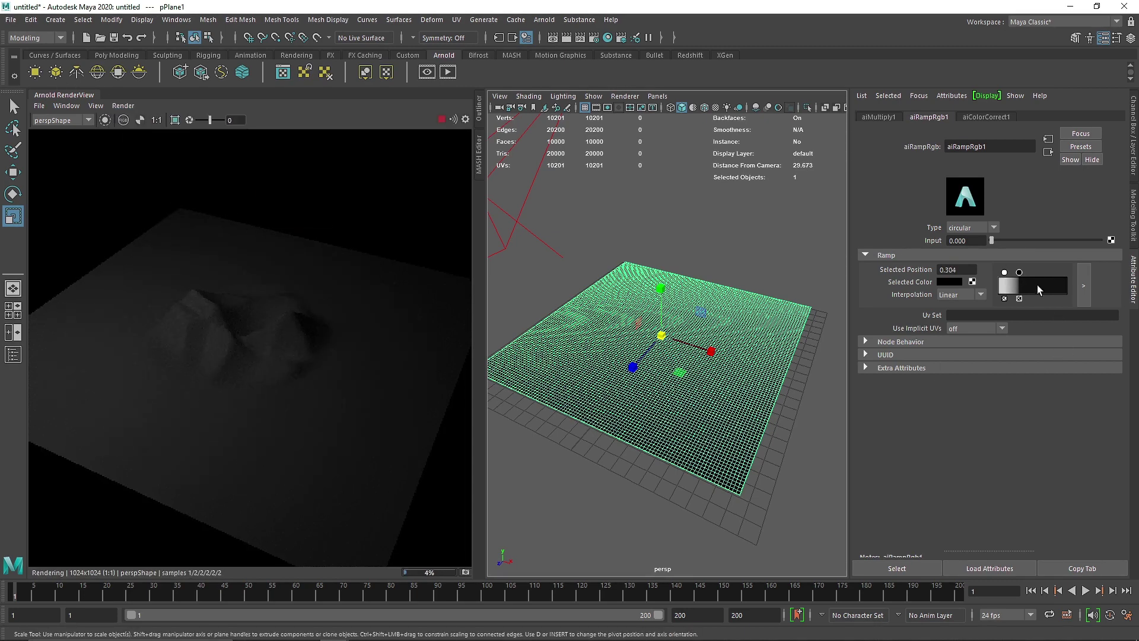
Move the aiRampRgb1 black stop outward to position 0.4, refreshing the full scene while adjusting it, and stop the render
{"action": "left_click_drag", "start_coordinate": [1020, 275], "coordinate": [1048, 274]}
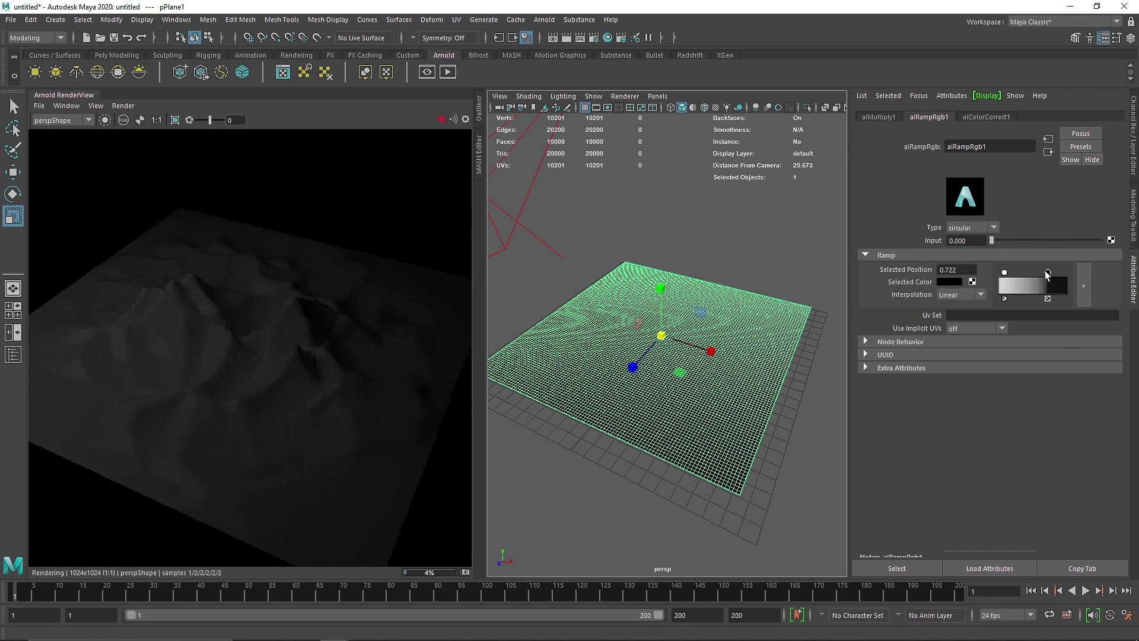
{"action": "left_click_drag", "start_coordinate": [1045, 272], "coordinate": [1032, 271]}
{"action": "left_click", "coordinate": [123, 105]}
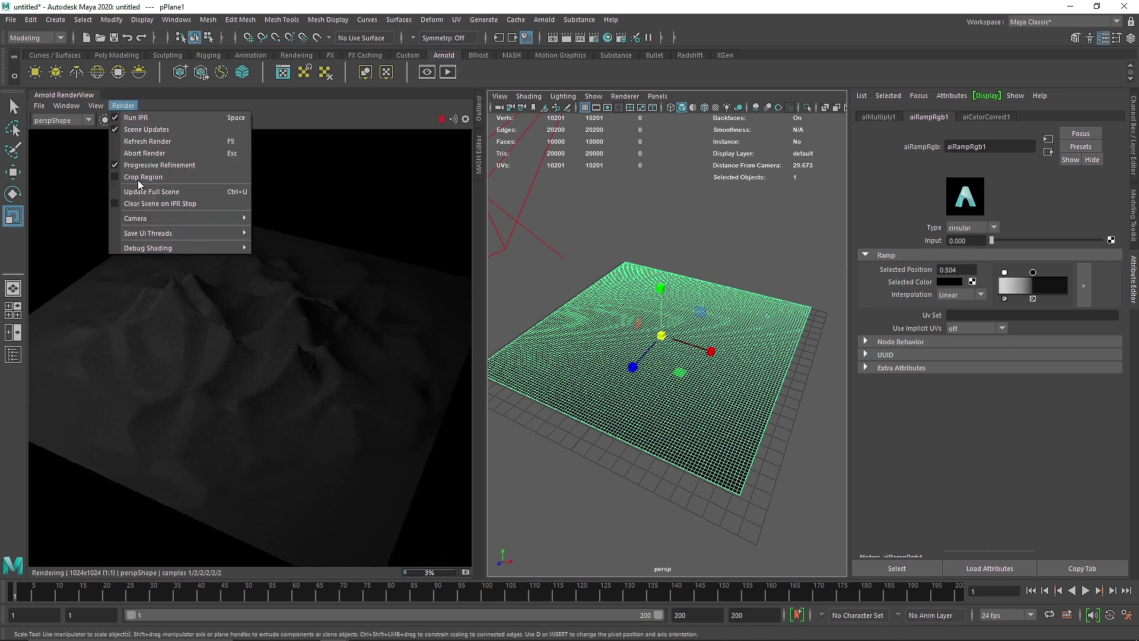
{"action": "left_click", "coordinate": [145, 192]}
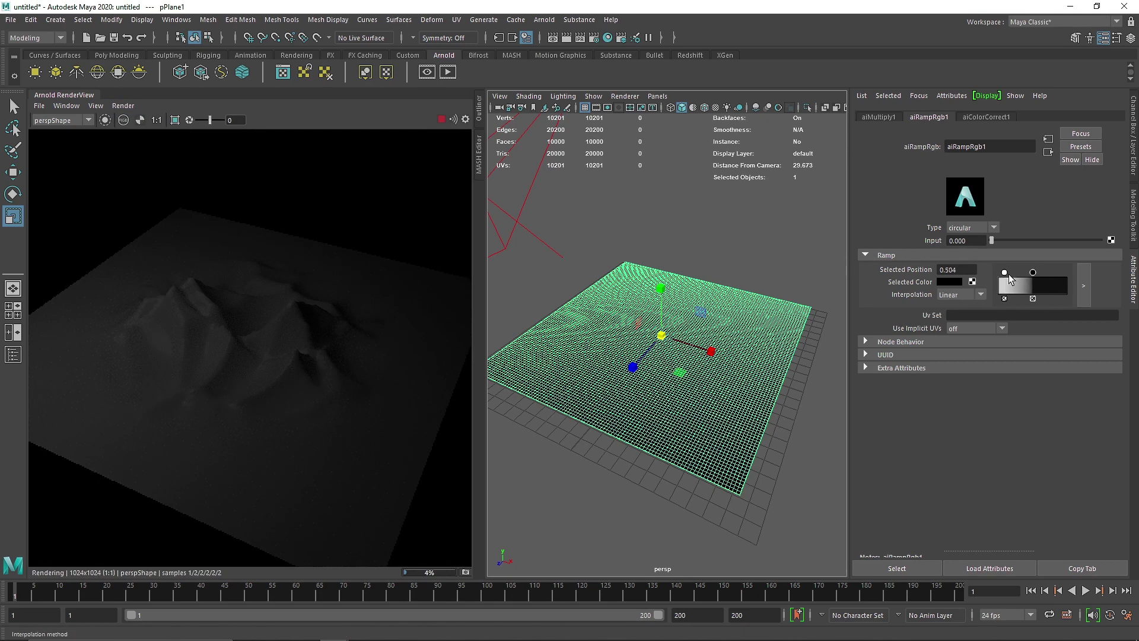
{"action": "left_click_drag", "start_coordinate": [1034, 273], "coordinate": [1026, 272]}
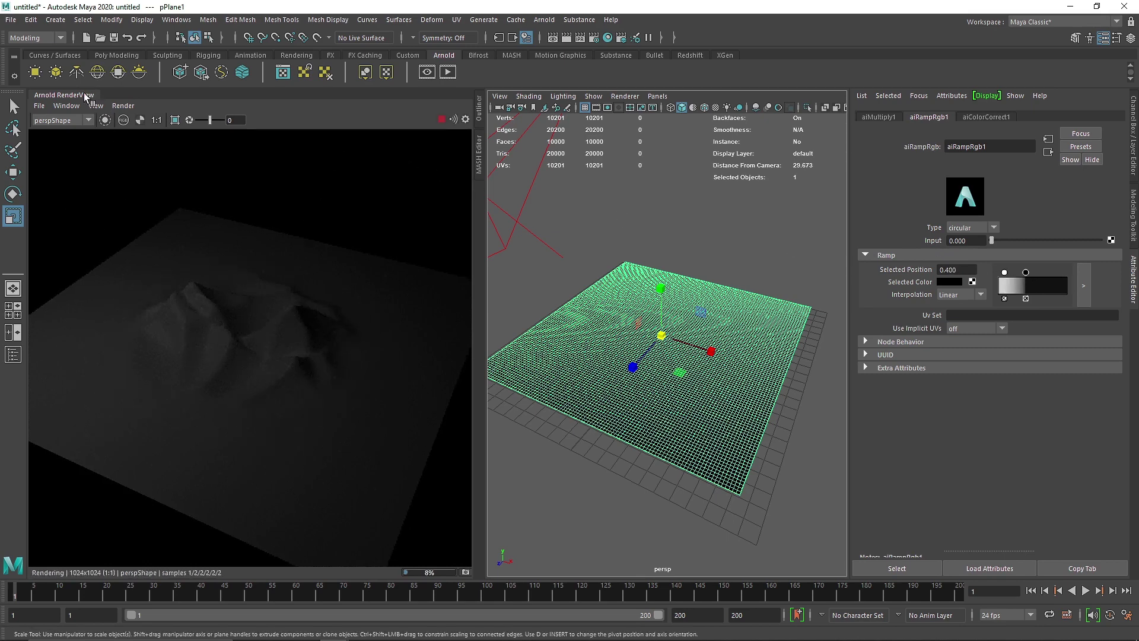
{"action": "left_click", "coordinate": [441, 119]}
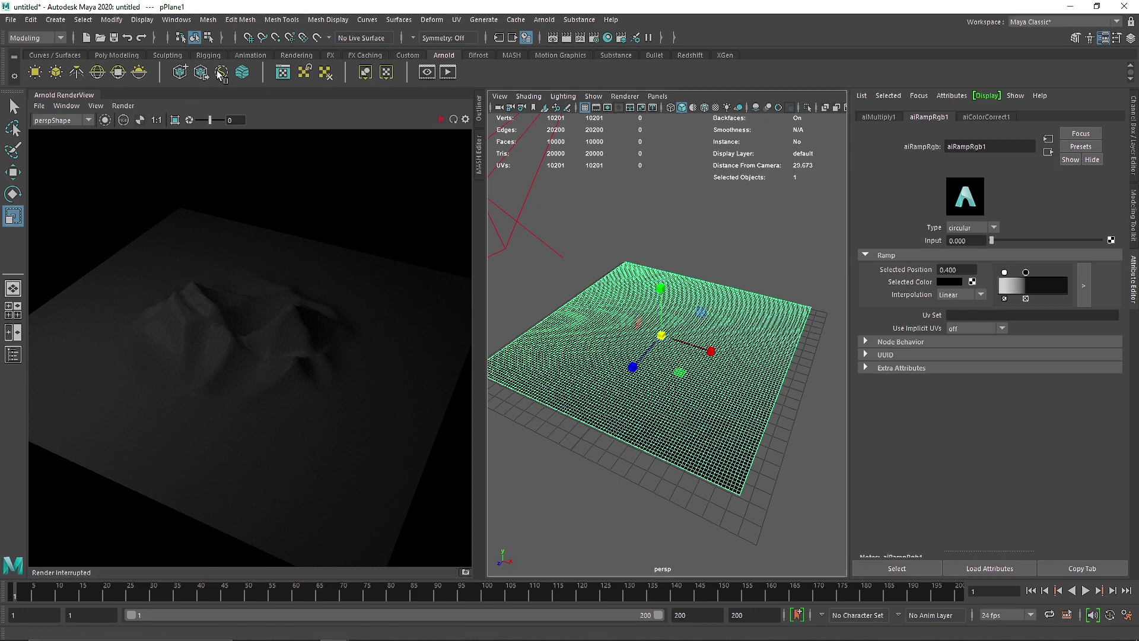
Create a new camera and look through camera1 in the viewport, orbiting it toward the plane
{"action": "left_click", "coordinate": [56, 20]}
{"action": "mouse_move", "coordinate": [129, 97]}
{"action": "left_click", "coordinate": [270, 110]}
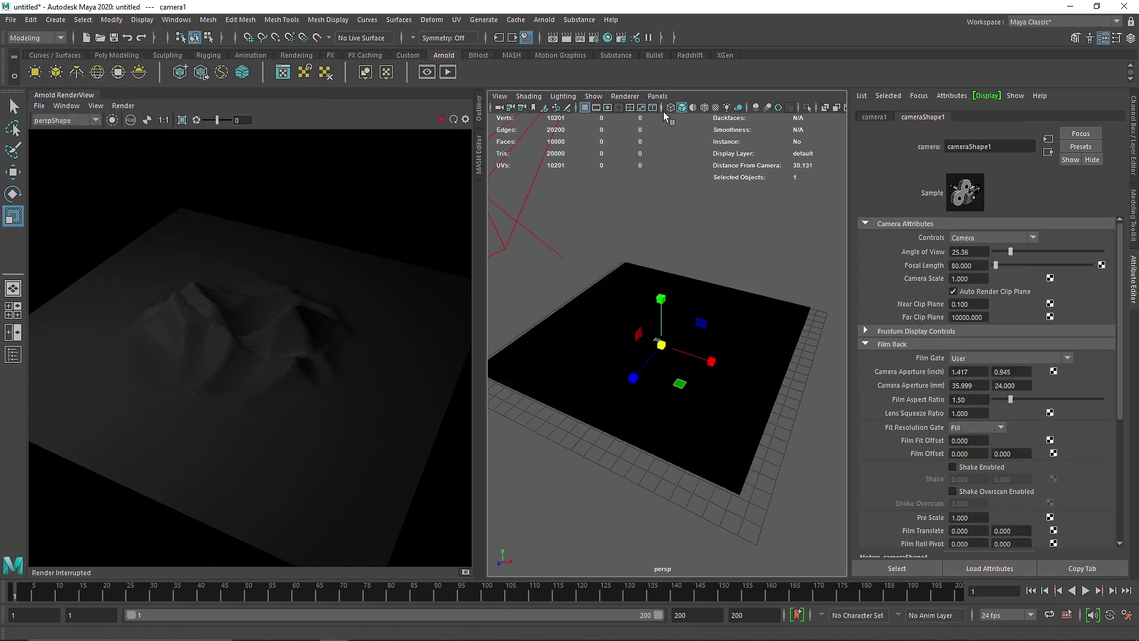
{"action": "left_click", "coordinate": [657, 96]}
{"action": "mouse_move", "coordinate": [682, 107]}
{"action": "left_click", "coordinate": [801, 118]}
{"action": "left_click_drag", "start_coordinate": [704, 293], "coordinate": [641, 300], "text": "alt"}
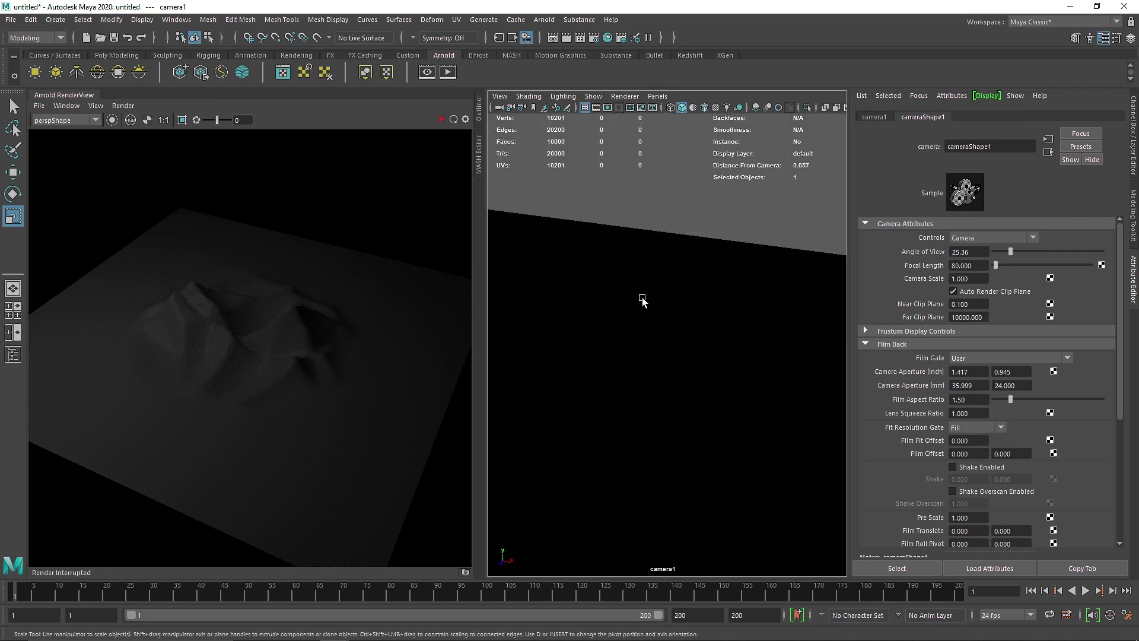
Run the live render through cameraShape1 and pull the camera back from the plane
{"action": "left_click", "coordinate": [440, 120]}
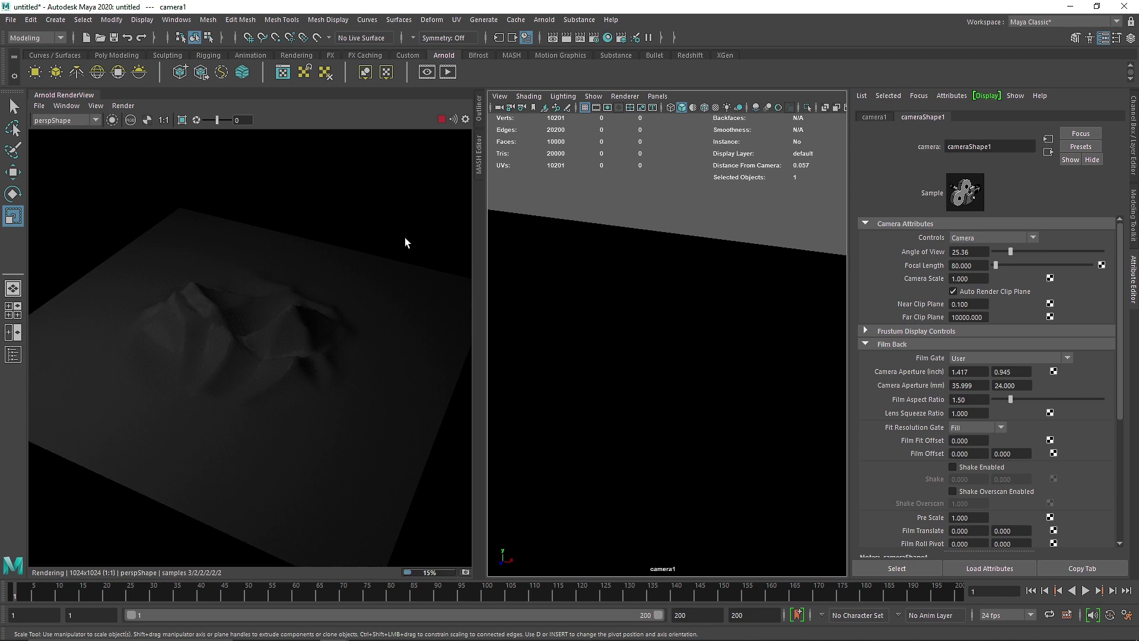
{"action": "left_click", "coordinate": [68, 120]}
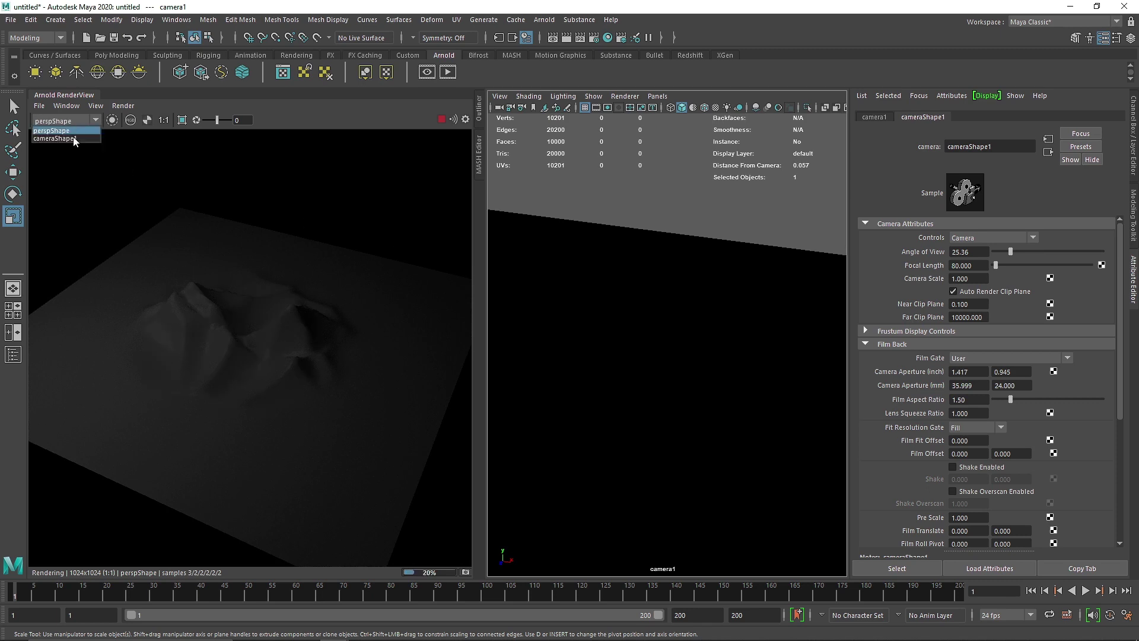
{"action": "left_click", "coordinate": [71, 144]}
{"action": "right_click_drag", "start_coordinate": [696, 372], "coordinate": [478, 215], "text": "alt"}
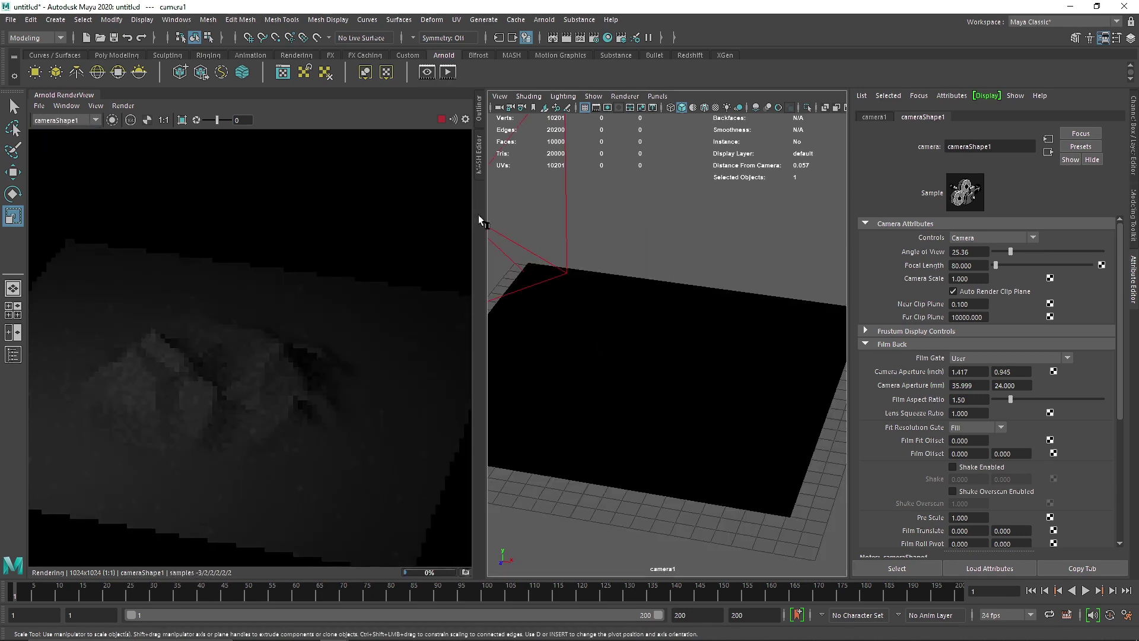
Display the viewport objects with the default material and frame the plane close-up through camera1
{"action": "left_click", "coordinate": [78, 95]}
{"action": "left_click", "coordinate": [248, 107]}
{"action": "right_click_drag", "start_coordinate": [451, 332], "coordinate": [564, 369], "text": "alt"}
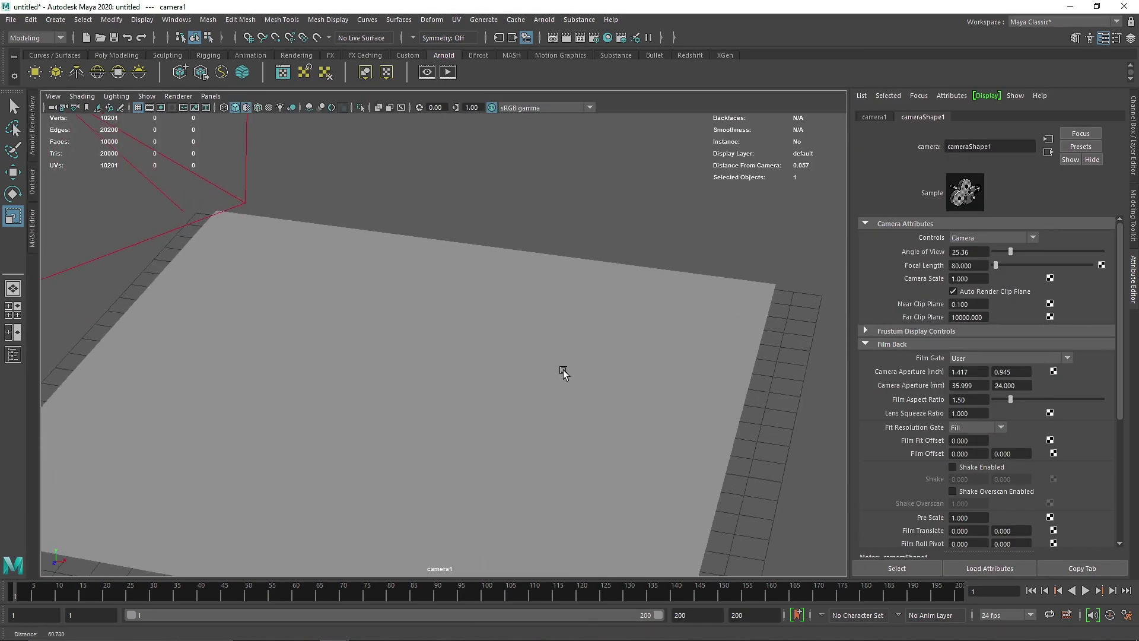
{"action": "left_click_drag", "start_coordinate": [563, 369], "coordinate": [409, 361], "text": "alt"}
{"action": "middle_click_drag", "start_coordinate": [409, 361], "coordinate": [468, 338], "text": "alt"}
{"action": "right_click_drag", "start_coordinate": [469, 338], "coordinate": [598, 379], "text": "alt"}
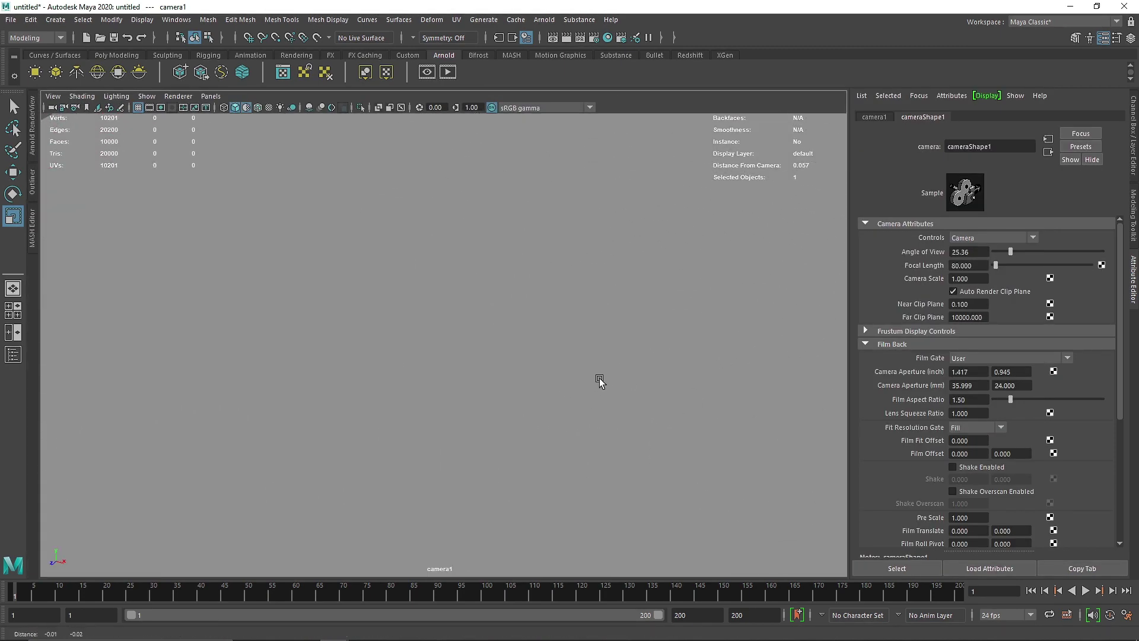
Turn on camera1's resolution gate, refine its framing of the peaks against the live render, and stop the render
{"action": "left_click", "coordinate": [172, 108]}
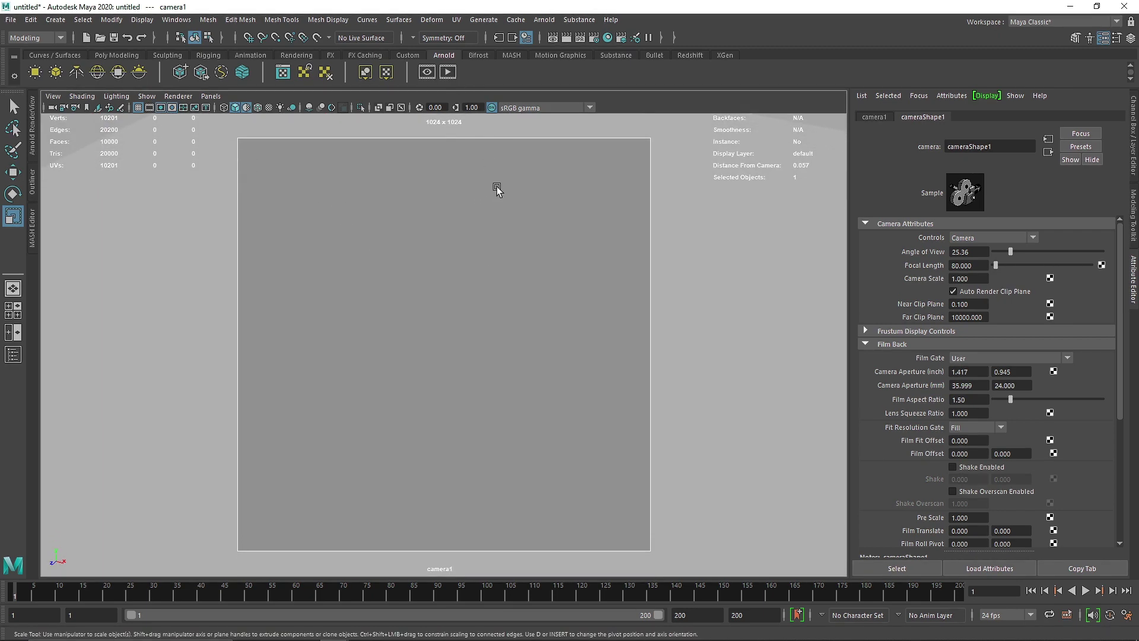
{"action": "left_click", "coordinate": [33, 123]}
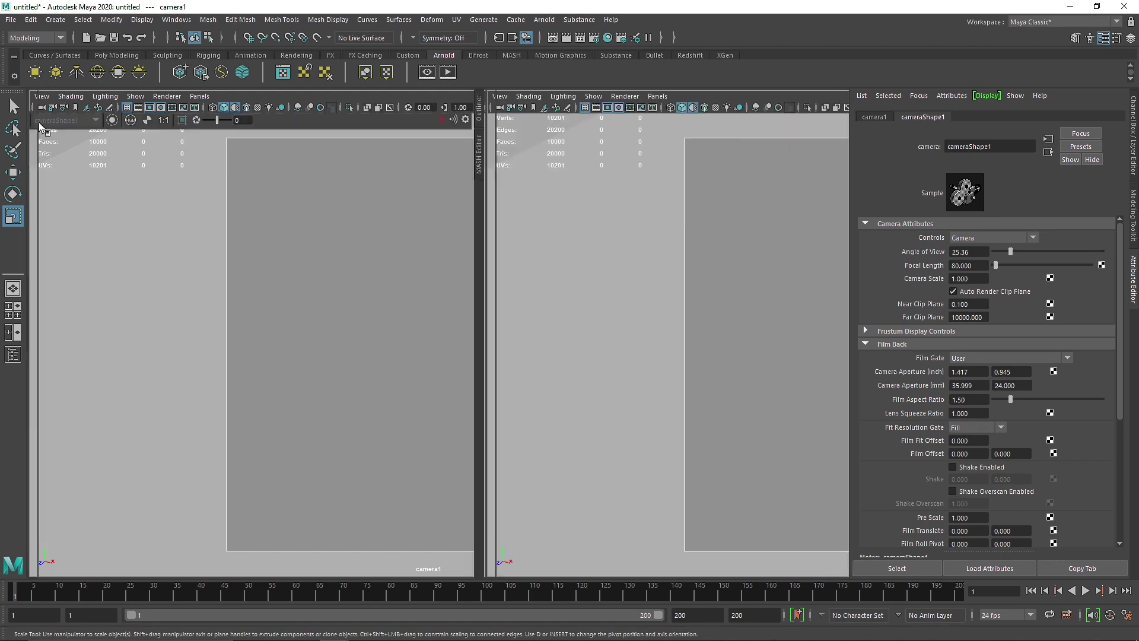
{"action": "scroll", "coordinate": [324, 241], "scroll_direction": "up", "scroll_amount": 2}
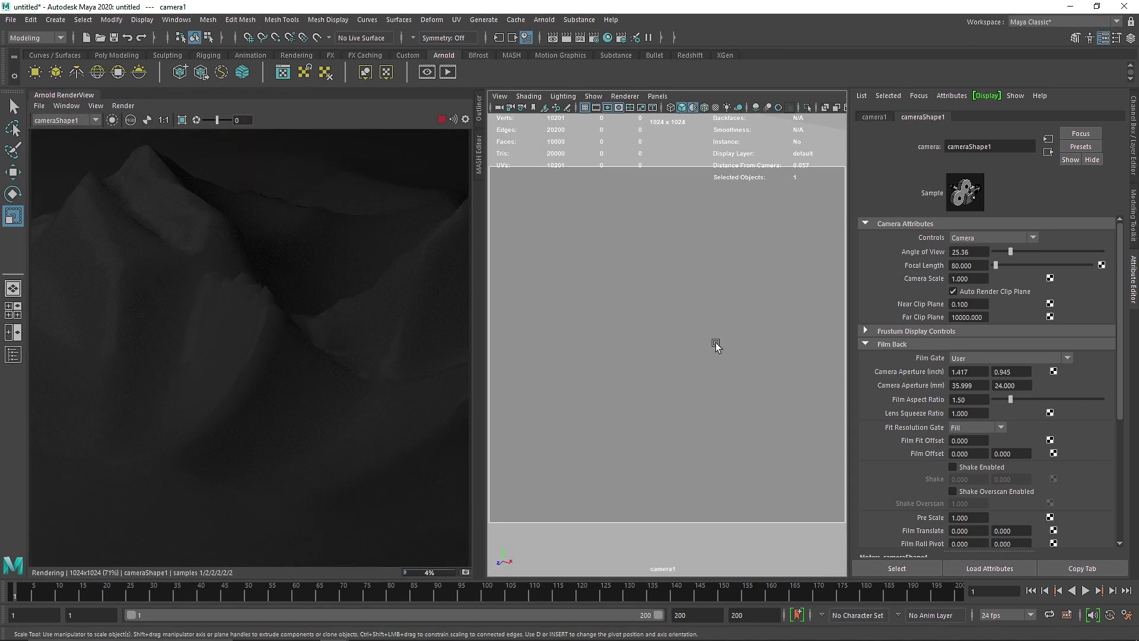
{"action": "right_click_drag", "start_coordinate": [716, 343], "coordinate": [669, 319], "text": "alt"}
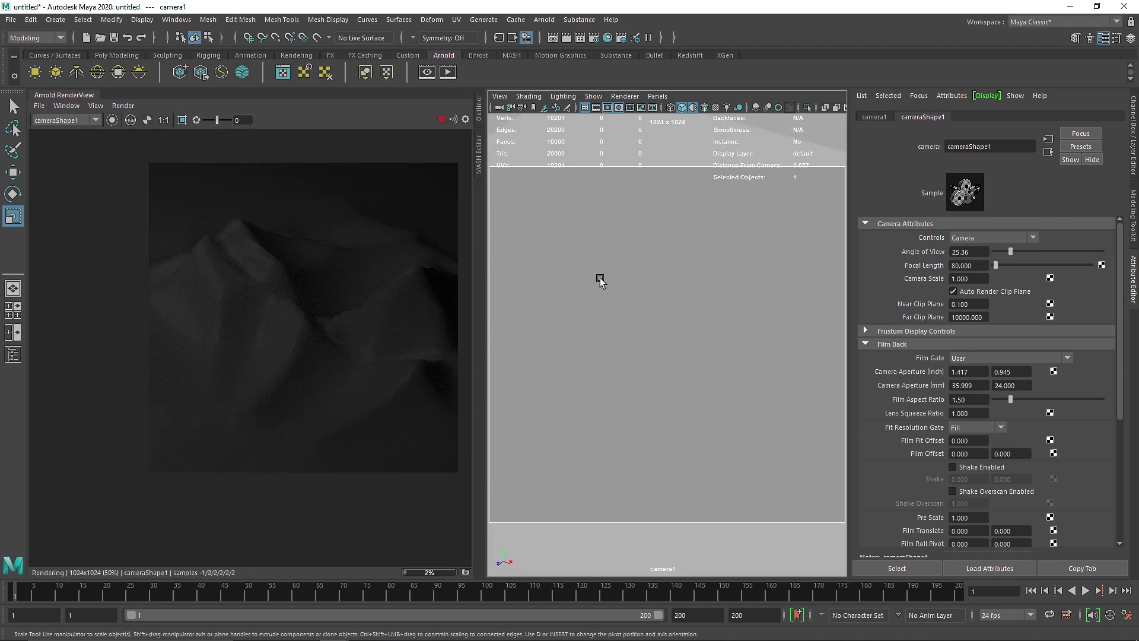
{"action": "left_click", "coordinate": [441, 119]}
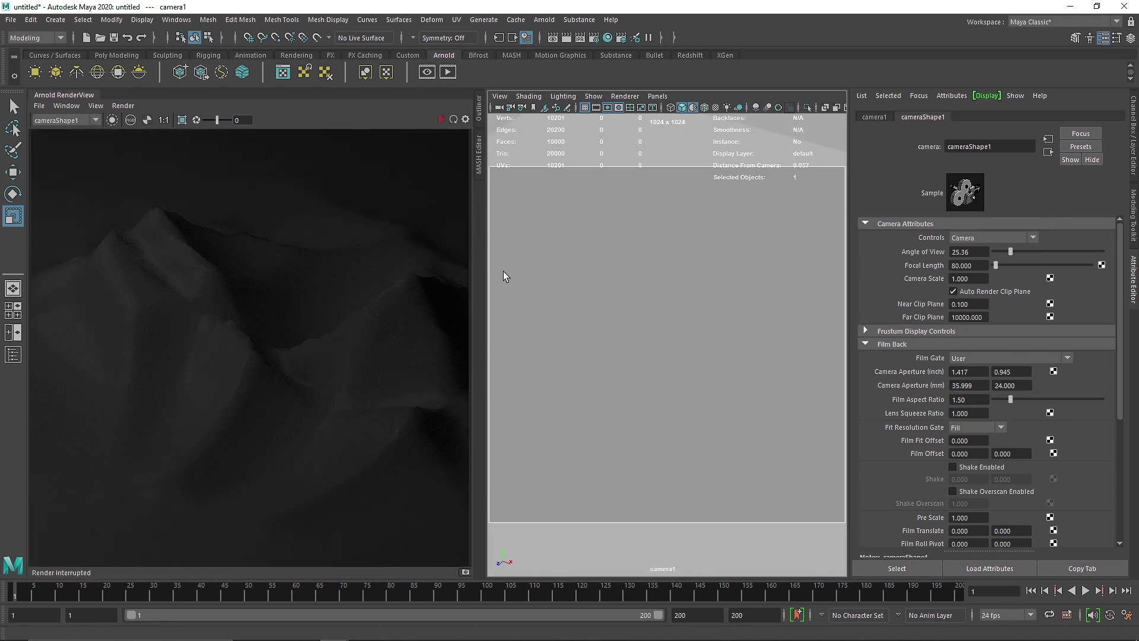
Reopen aiRampRgb1 through the plane's displacement network and move its black stop to position 0.339
{"action": "left_click", "coordinate": [649, 293]}
{"action": "left_click", "coordinate": [1014, 116]}
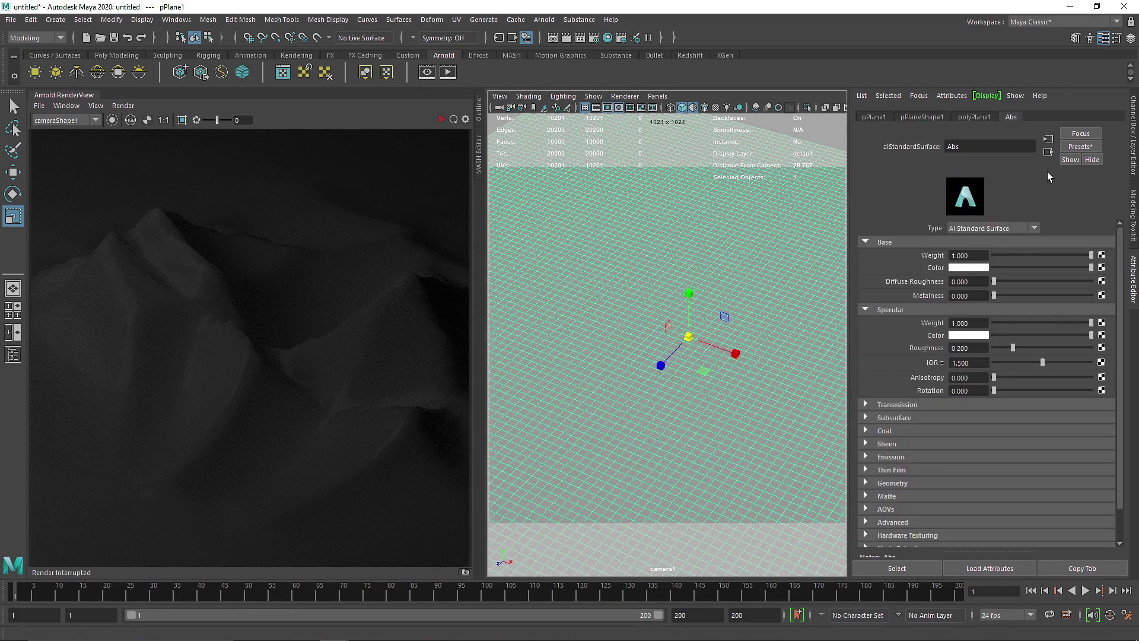
{"action": "left_click", "coordinate": [1049, 153]}
{"action": "left_click", "coordinate": [1109, 264]}
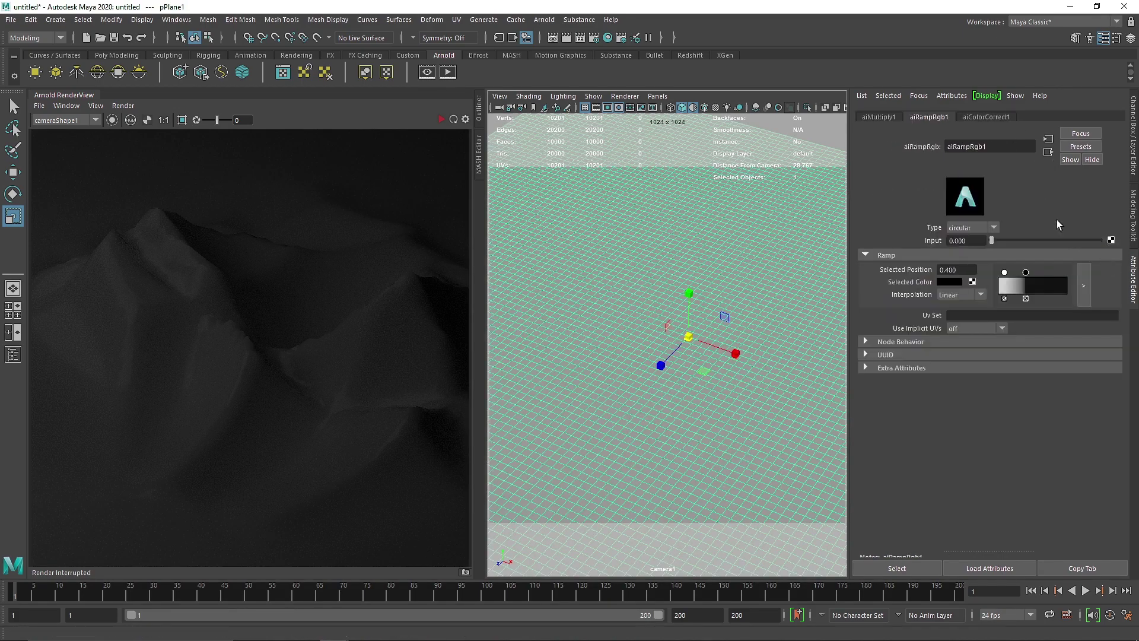
{"action": "left_click_drag", "start_coordinate": [1027, 274], "coordinate": [1021, 275]}
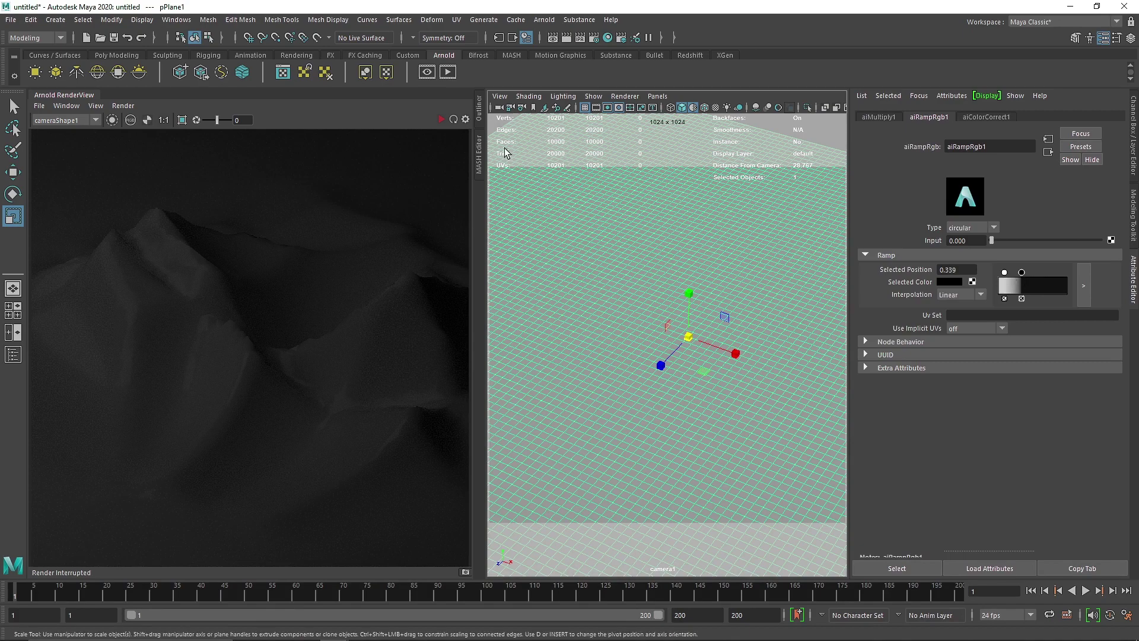
Restart the live render, move aiRampRgb1's black stop to position 0.287, and update the full scene
{"action": "left_click", "coordinate": [439, 120]}
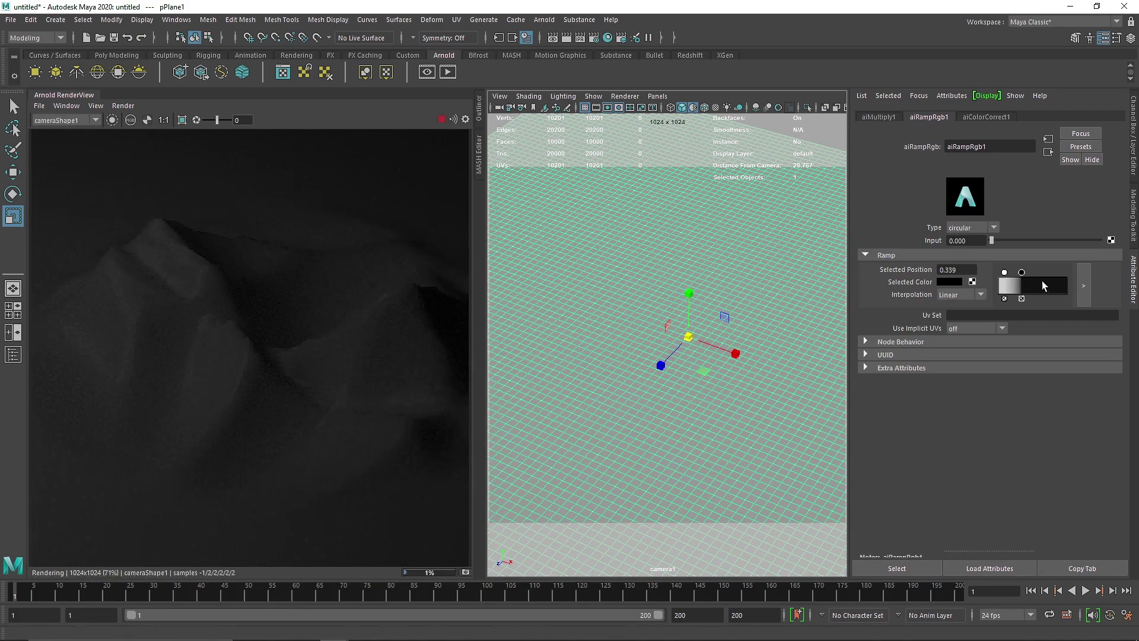
{"action": "left_click_drag", "start_coordinate": [1024, 276], "coordinate": [1018, 276]}
{"action": "left_click", "coordinate": [122, 107]}
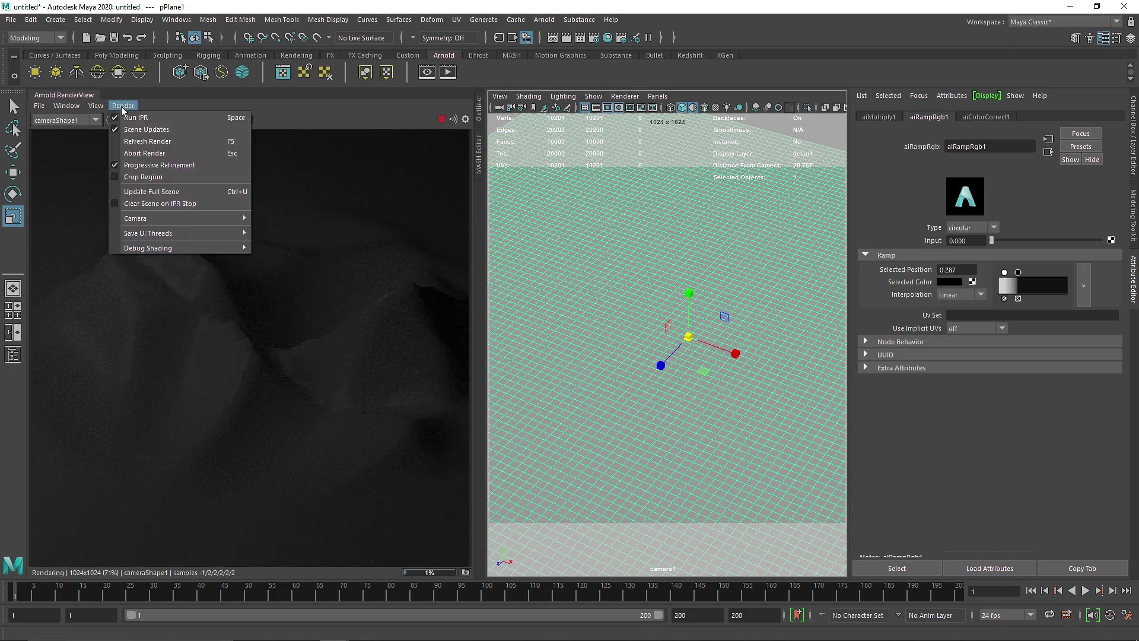
{"action": "left_click", "coordinate": [156, 192]}
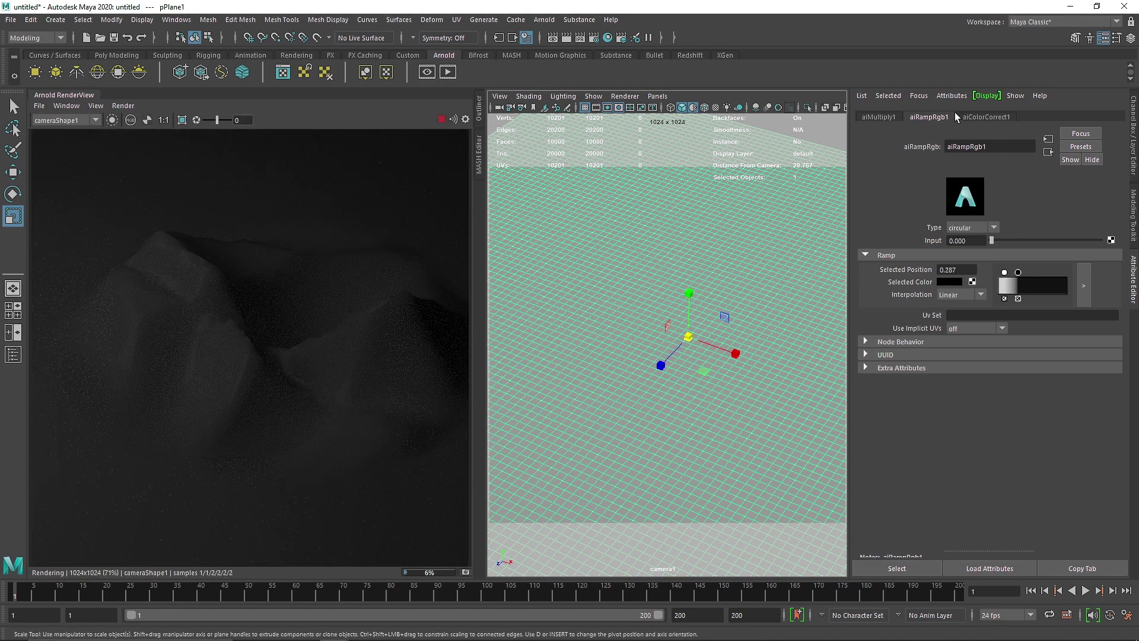
Open aiCellNoise1 through aiColorCorrect1 and try scales of 8 and 12 on all three axes
{"action": "left_click", "coordinate": [973, 117]}
{"action": "left_click", "coordinate": [1111, 227]}
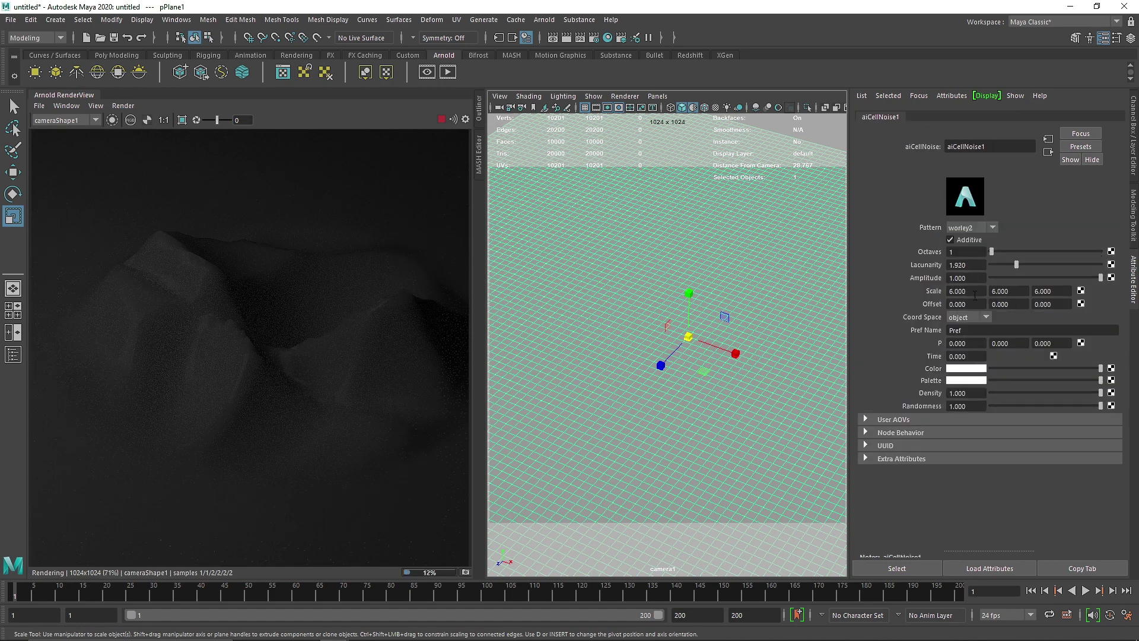
{"action": "type", "text": "8"}
{"action": "key", "text": "Return"}
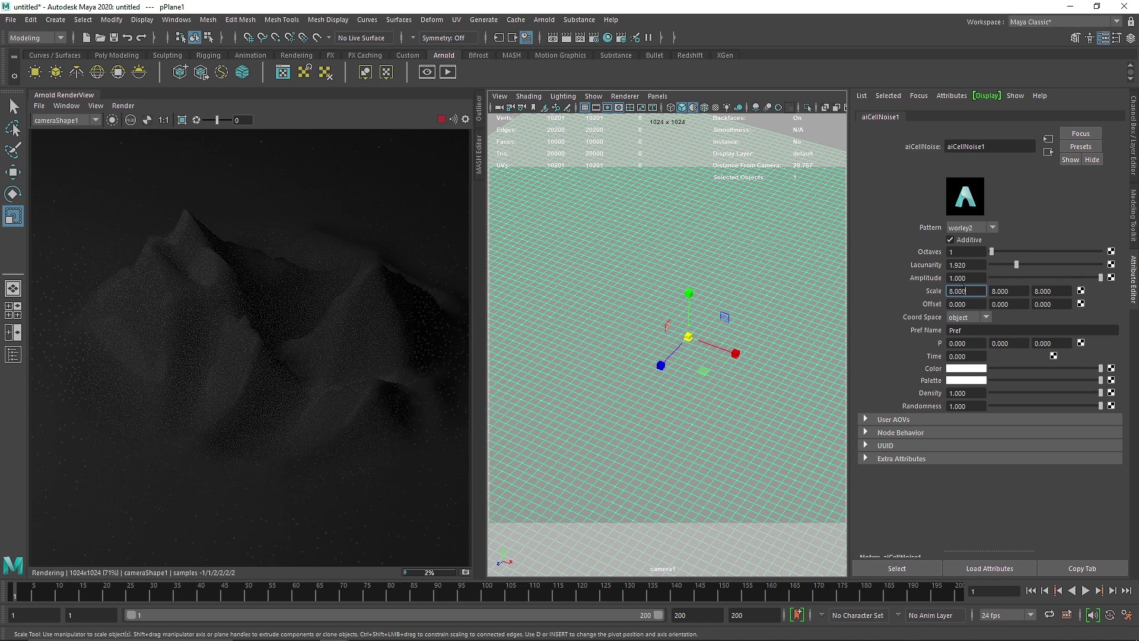
{"action": "key", "text": "Tab"}
{"action": "type", "text": "12"}
{"action": "key", "text": "Tab"}
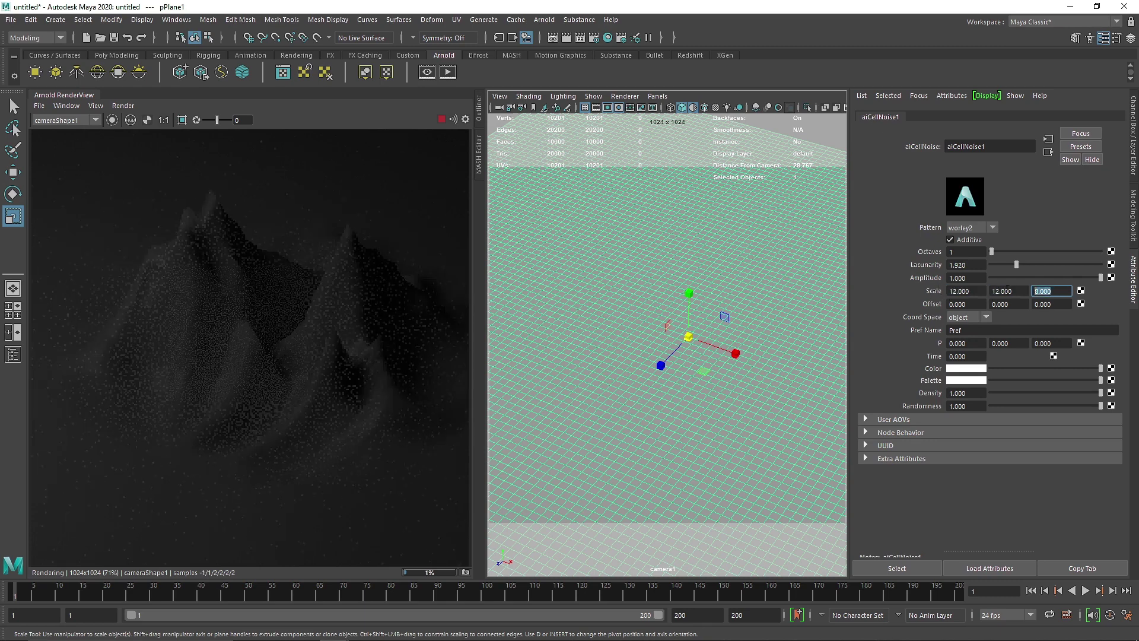
{"action": "type", "text": "12"}
{"action": "left_click", "coordinate": [1004, 289]}
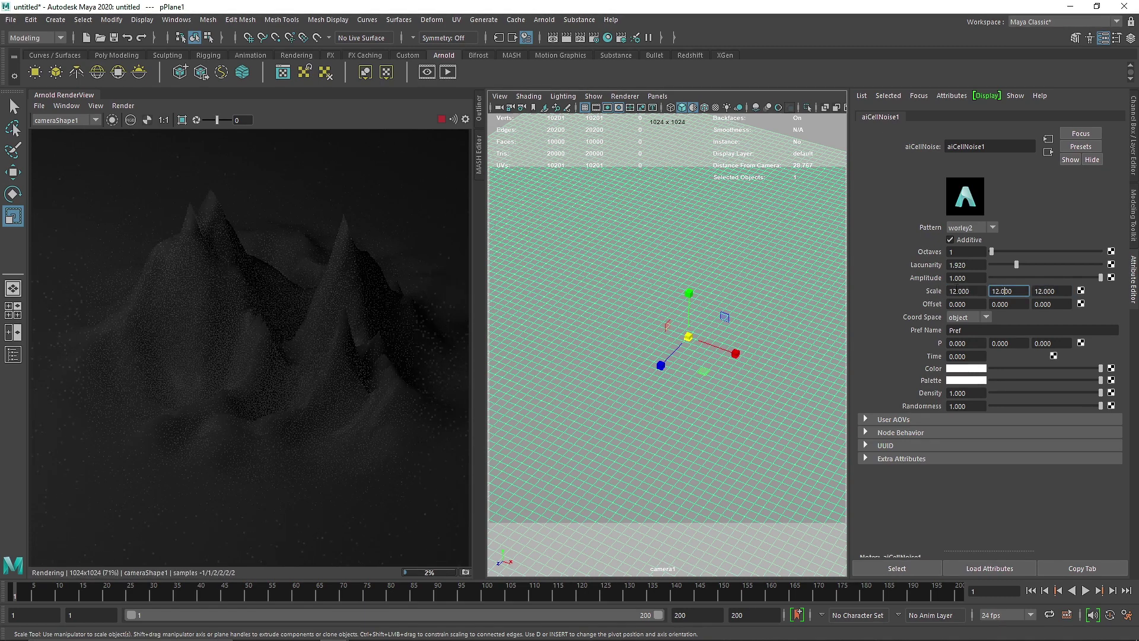
Set the cell noise scale to 14 on all three axes and stop the live render
{"action": "left_click_drag", "start_coordinate": [975, 290], "coordinate": [927, 291]}
{"action": "type", "text": "14"}
{"action": "key", "text": "Return"}
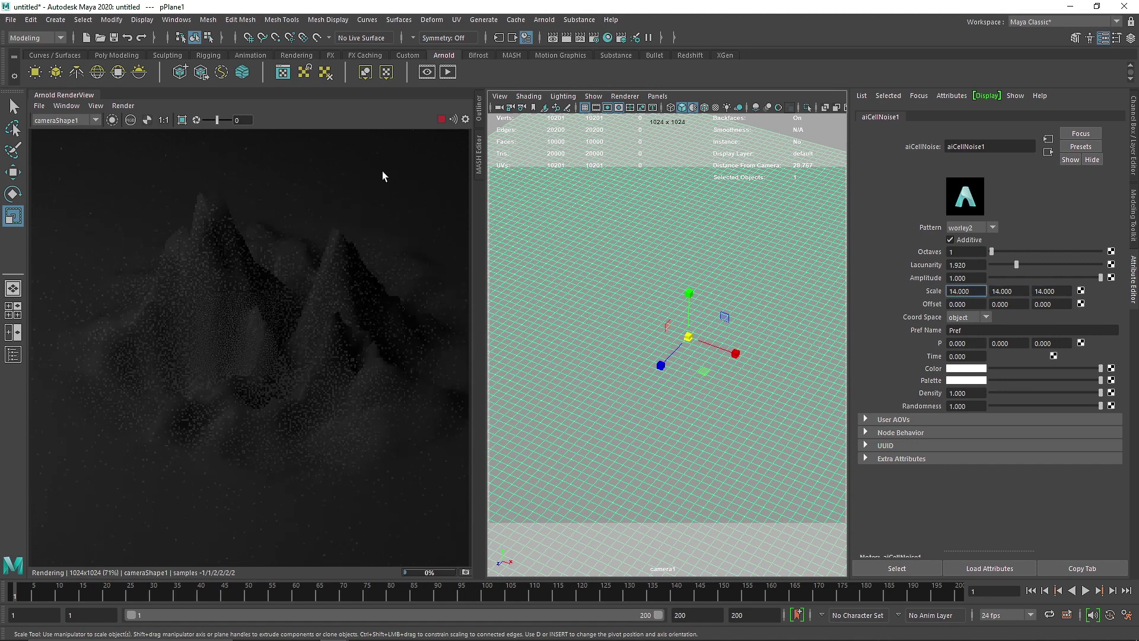
{"action": "left_click", "coordinate": [440, 120]}
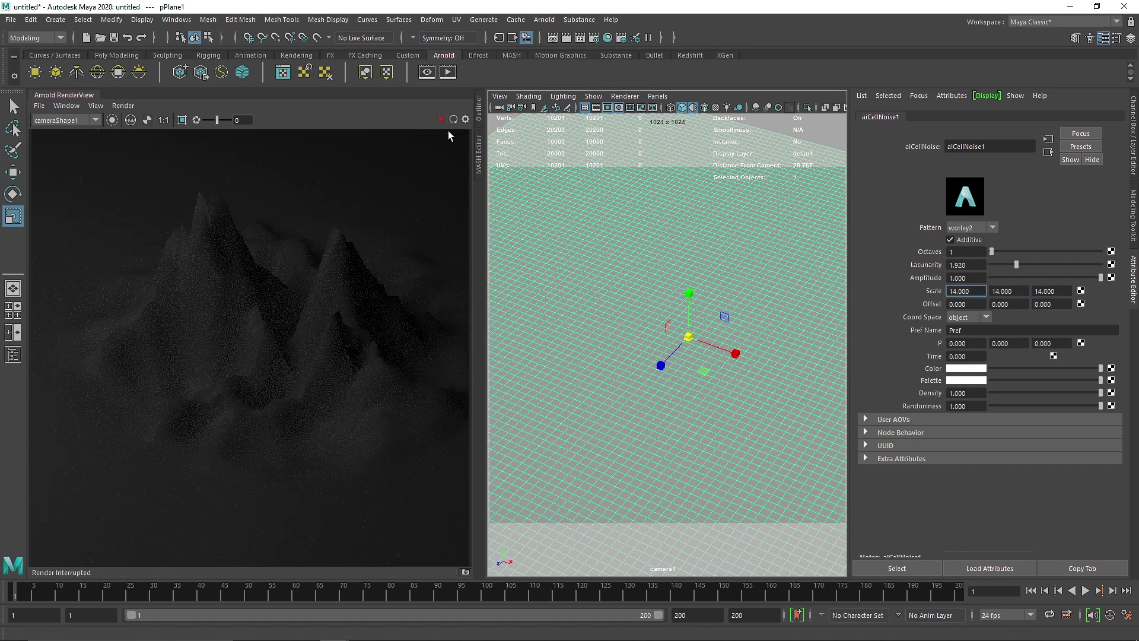
Switch the viewport from camera1 to the perspective view and delete the area light beside the plane
{"action": "left_click", "coordinate": [656, 285]}
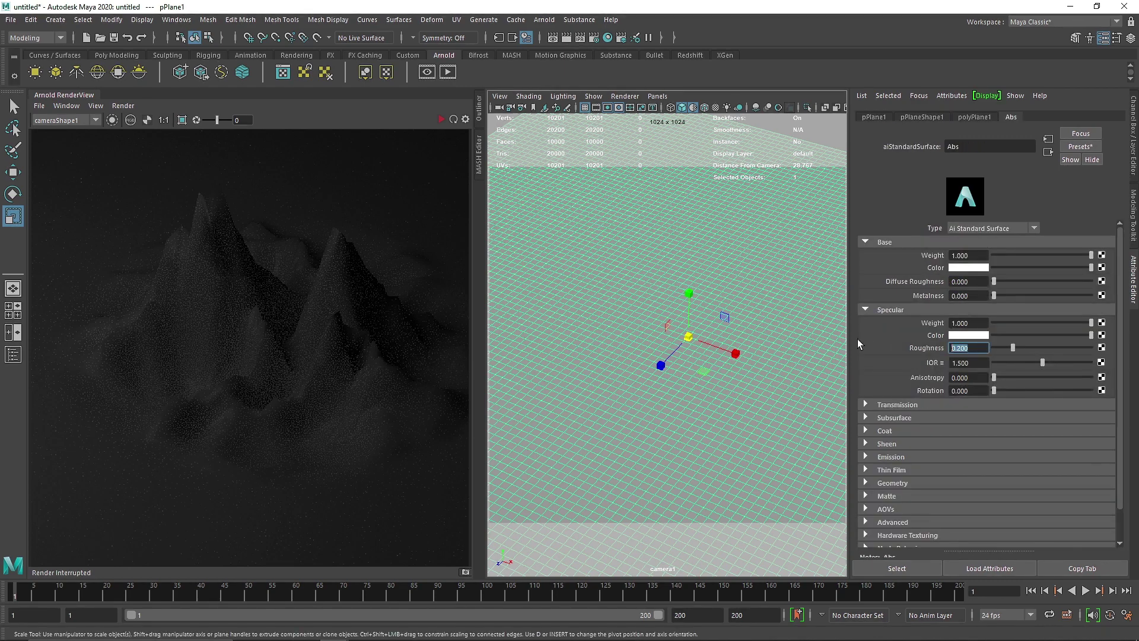
{"action": "left_click", "coordinate": [440, 121]}
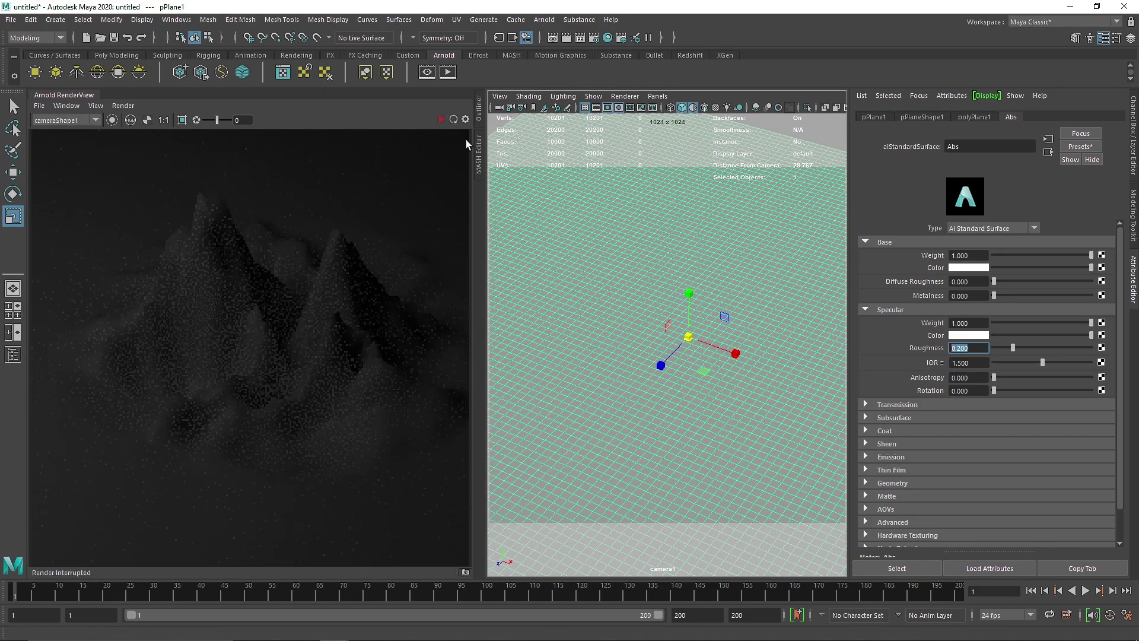
{"action": "key", "text": "space"}
{"action": "left_click_drag", "start_coordinate": [626, 350], "coordinate": [618, 207]}
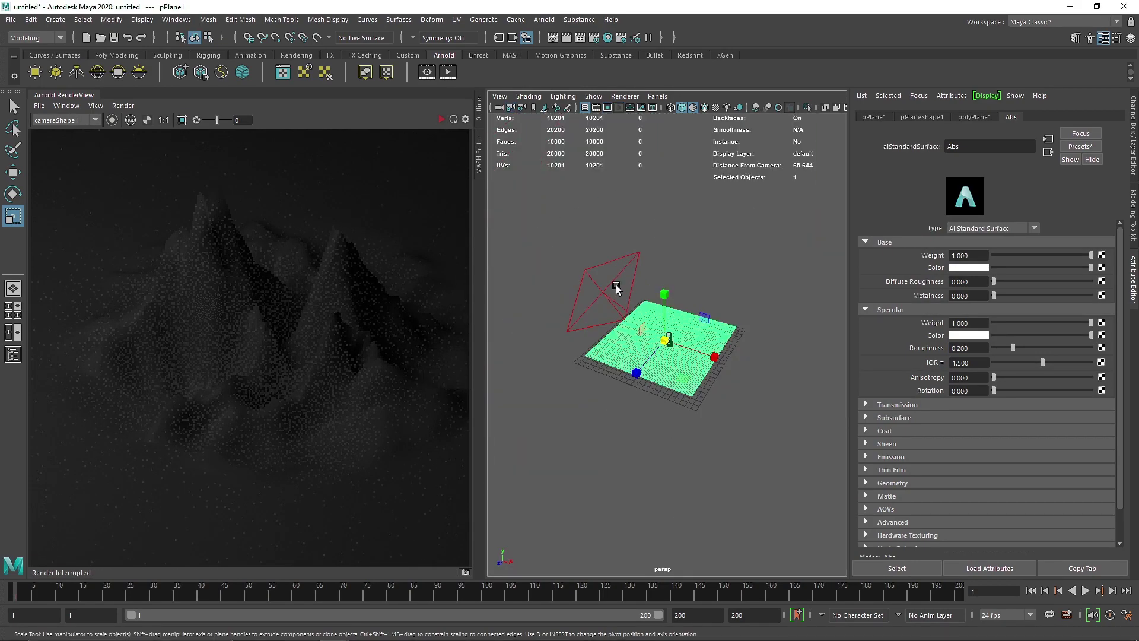
{"action": "left_click", "coordinate": [584, 258]}
{"action": "left_click", "coordinate": [585, 267]}
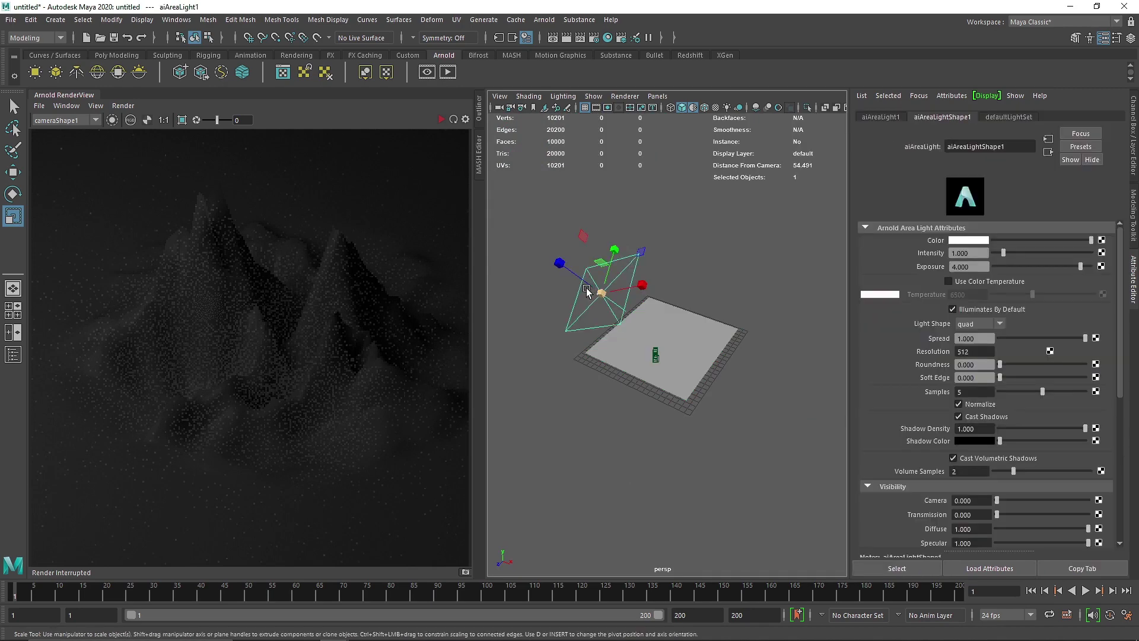
{"action": "key", "text": "Delete"}
Add a directional light to the scene and move it up and over to the plane's far corner
{"action": "left_click", "coordinate": [440, 121]}
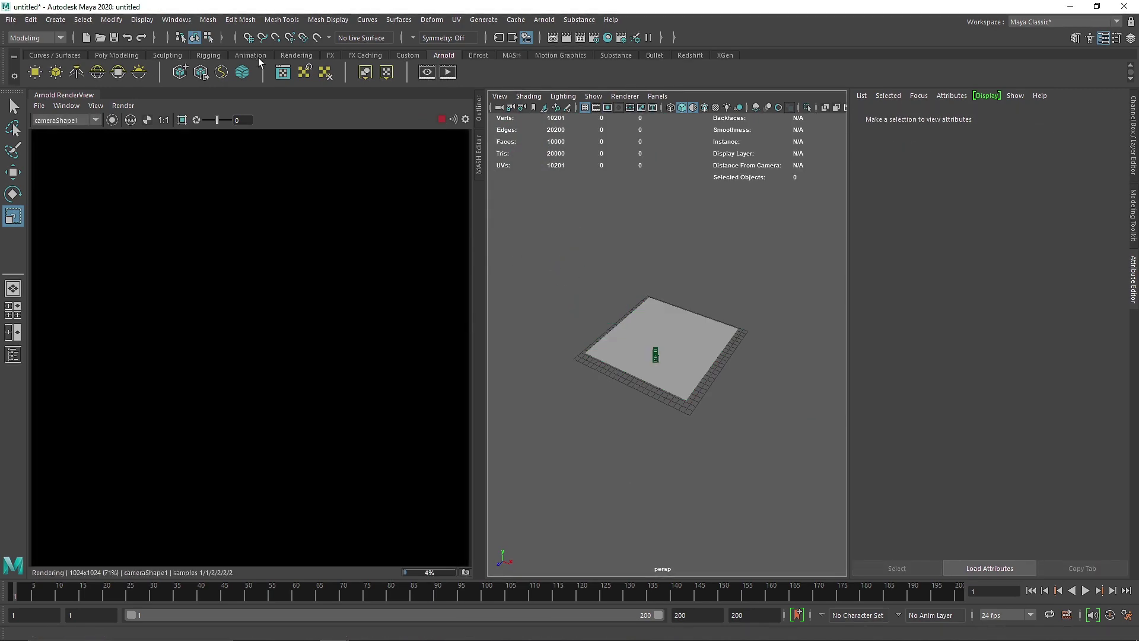
{"action": "left_click", "coordinate": [296, 55]}
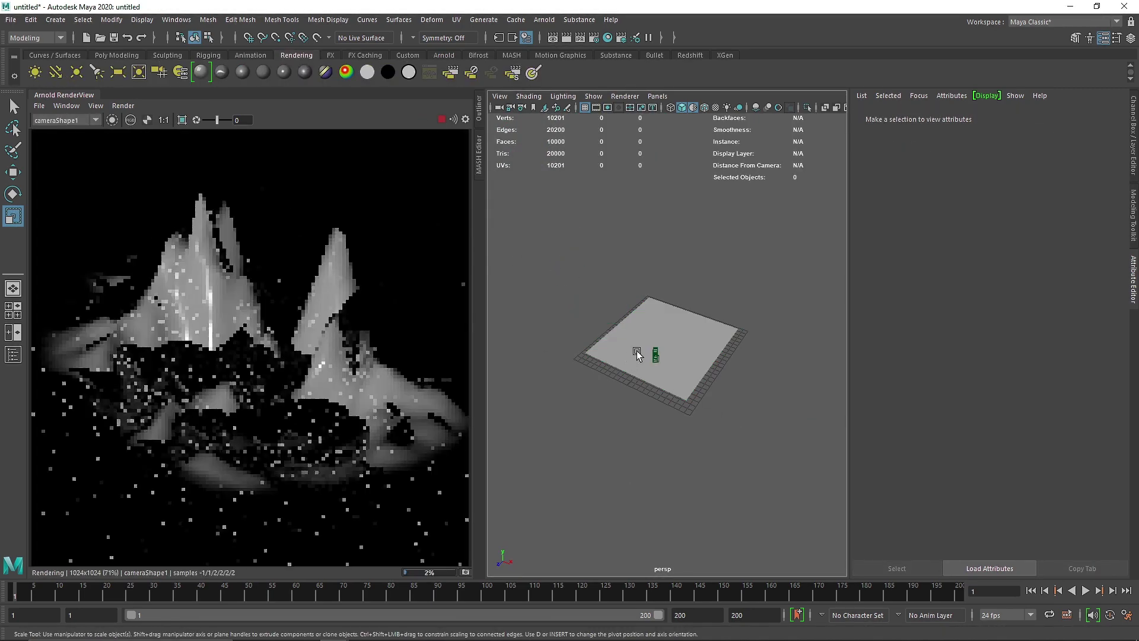
{"action": "left_click", "coordinate": [441, 119]}
{"action": "key", "text": "w"}
{"action": "left_click_drag", "start_coordinate": [664, 301], "coordinate": [664, 239]}
{"action": "left_click_drag", "start_coordinate": [706, 299], "coordinate": [612, 244]}
Scale and rotate the directional light to rake across the peaks against the live render, and stop the render
{"action": "key", "text": "r"}
{"action": "key", "text": "e"}
{"action": "left_click", "coordinate": [440, 120]}
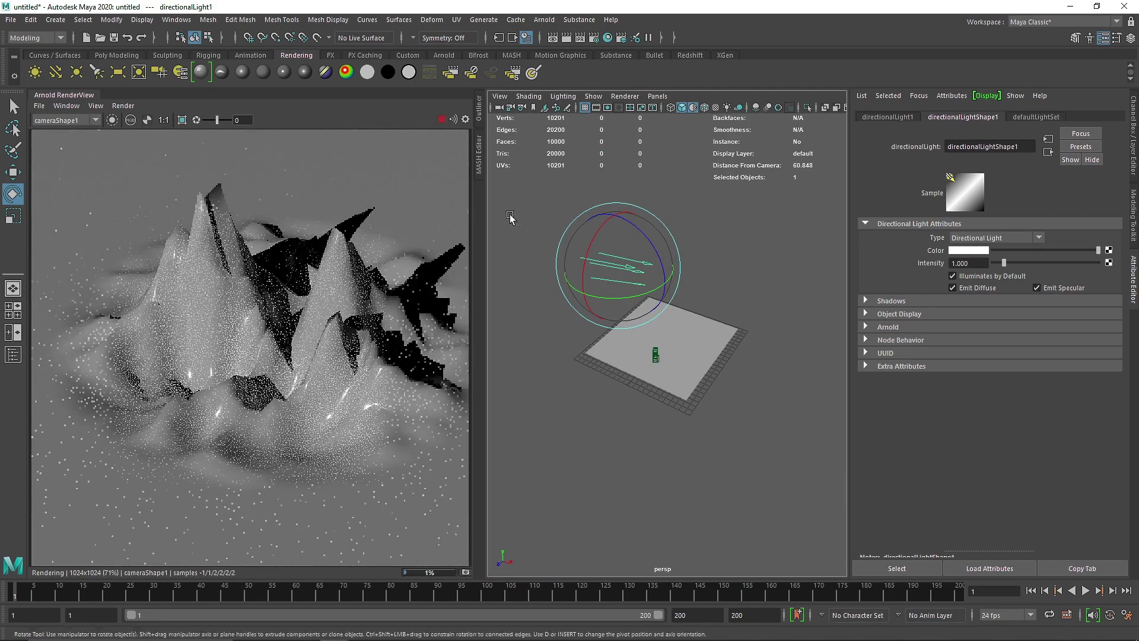
{"action": "mouse_move", "coordinate": [593, 260]}
{"action": "left_mouse_down"}
{"action": "mouse_move", "coordinate": [564, 242]}
{"action": "mouse_move", "coordinate": [567, 270]}
{"action": "mouse_move", "coordinate": [591, 265]}
{"action": "left_mouse_up"}
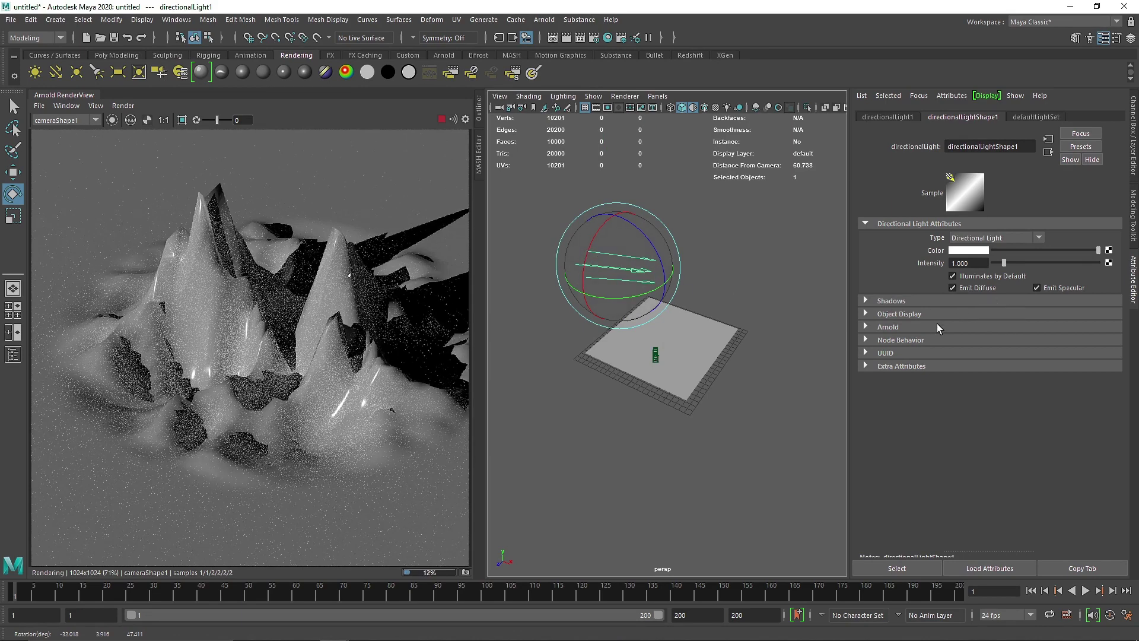
{"action": "double_click", "coordinate": [967, 263]}
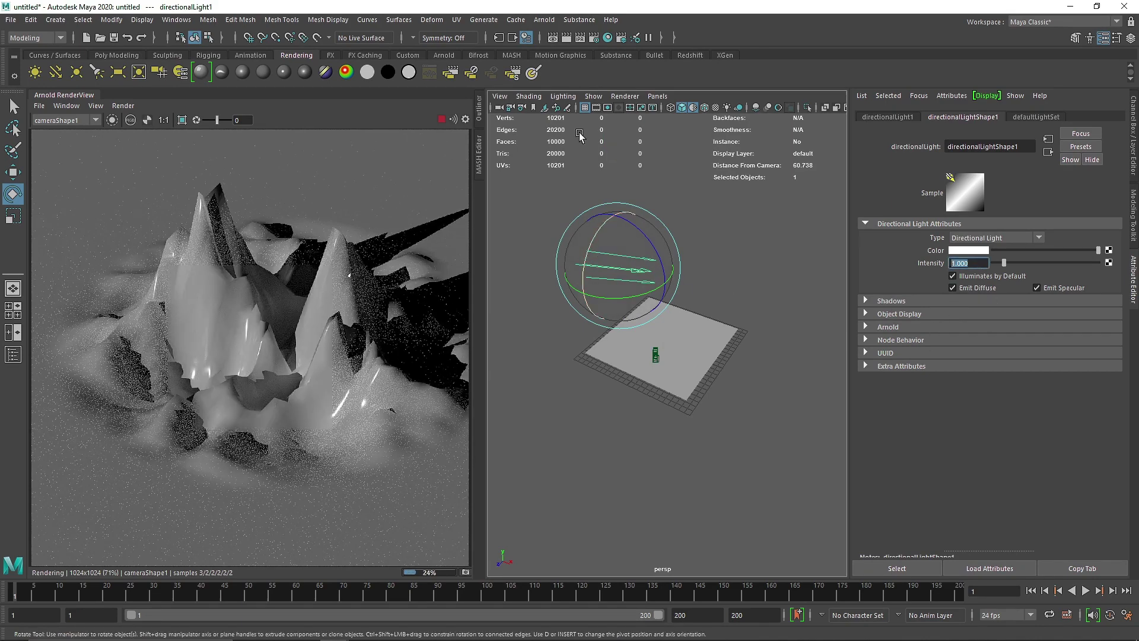
{"action": "left_click", "coordinate": [442, 120]}
Select the plane, close the Arnold RenderView tab, and open the Hypershade
{"action": "scroll", "coordinate": [634, 306], "scroll_direction": "up", "scroll_amount": 5}
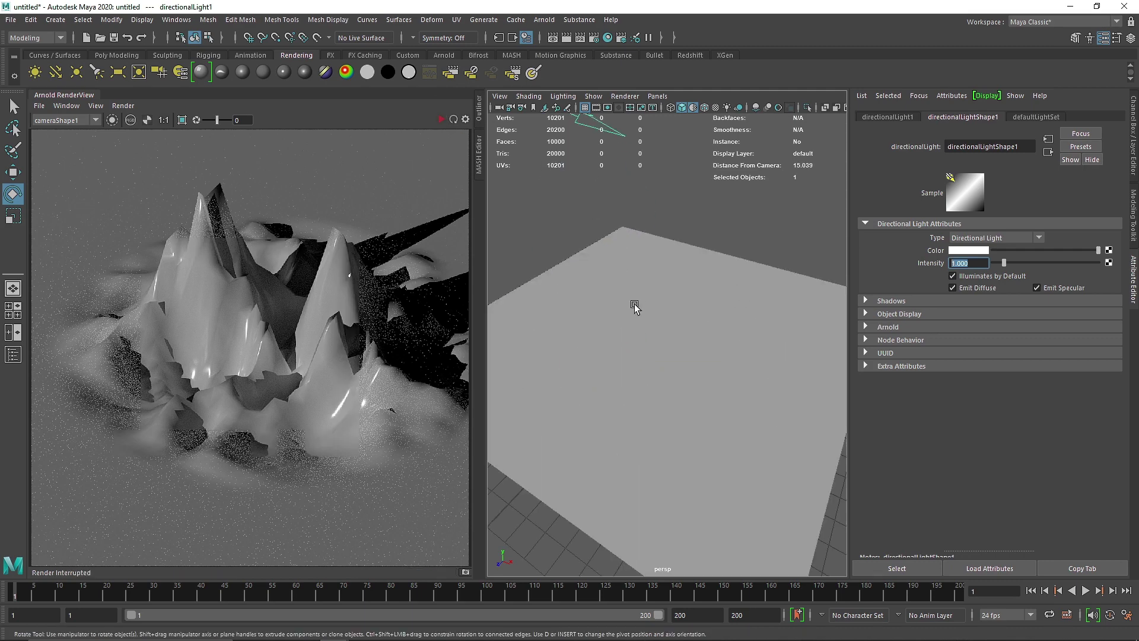
{"action": "left_click", "coordinate": [631, 320]}
{"action": "left_click", "coordinate": [66, 106]}
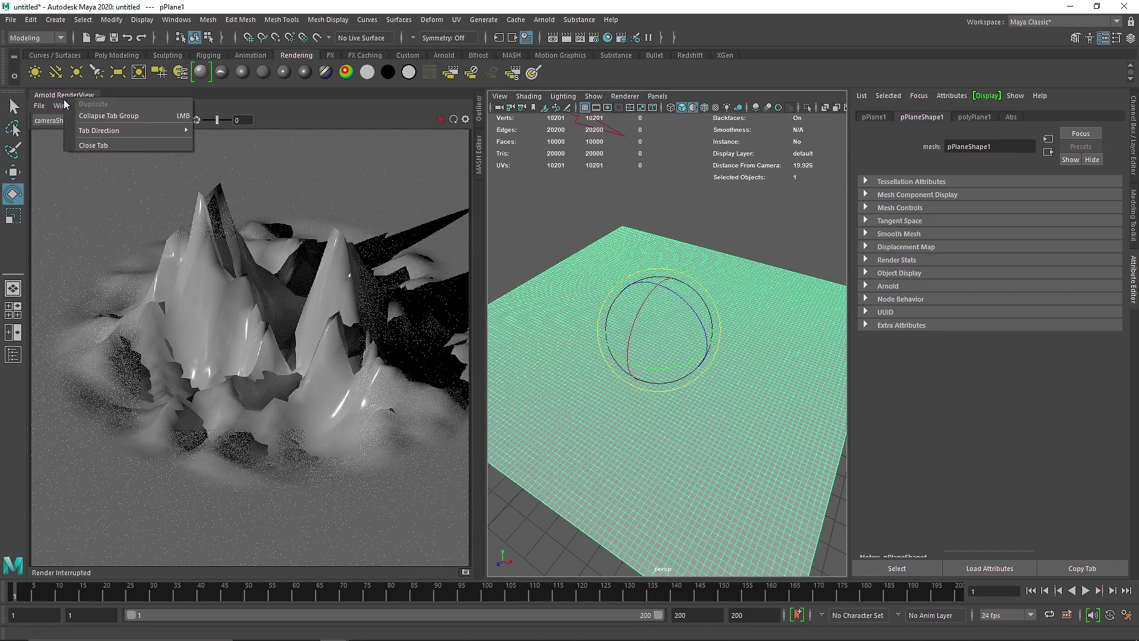
{"action": "left_click", "coordinate": [94, 151]}
{"action": "right_click", "coordinate": [77, 94]}
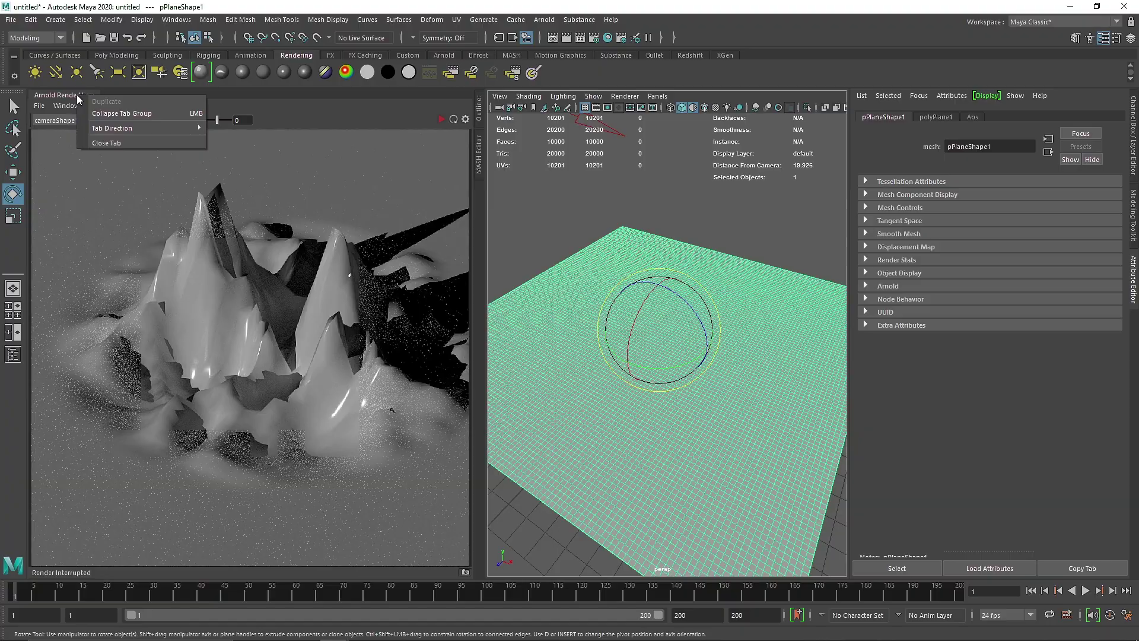
{"action": "left_click", "coordinate": [107, 146]}
{"action": "left_click", "coordinate": [607, 38]}
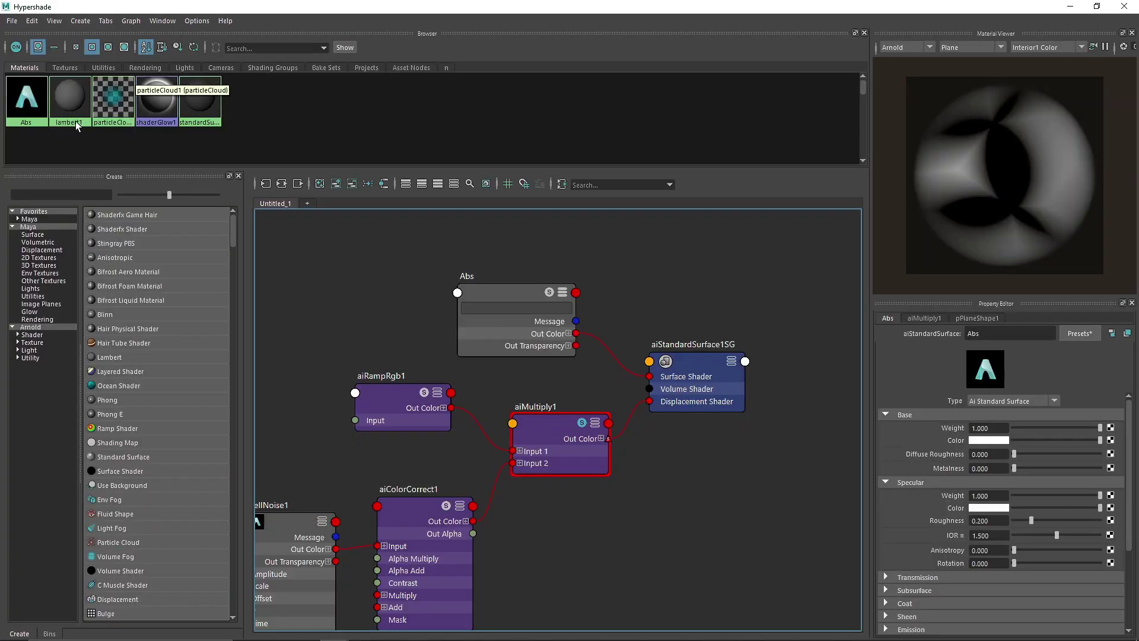
Move the Abs node up above the displacement network and expand it to show all its attributes
{"action": "left_click", "coordinate": [511, 292]}
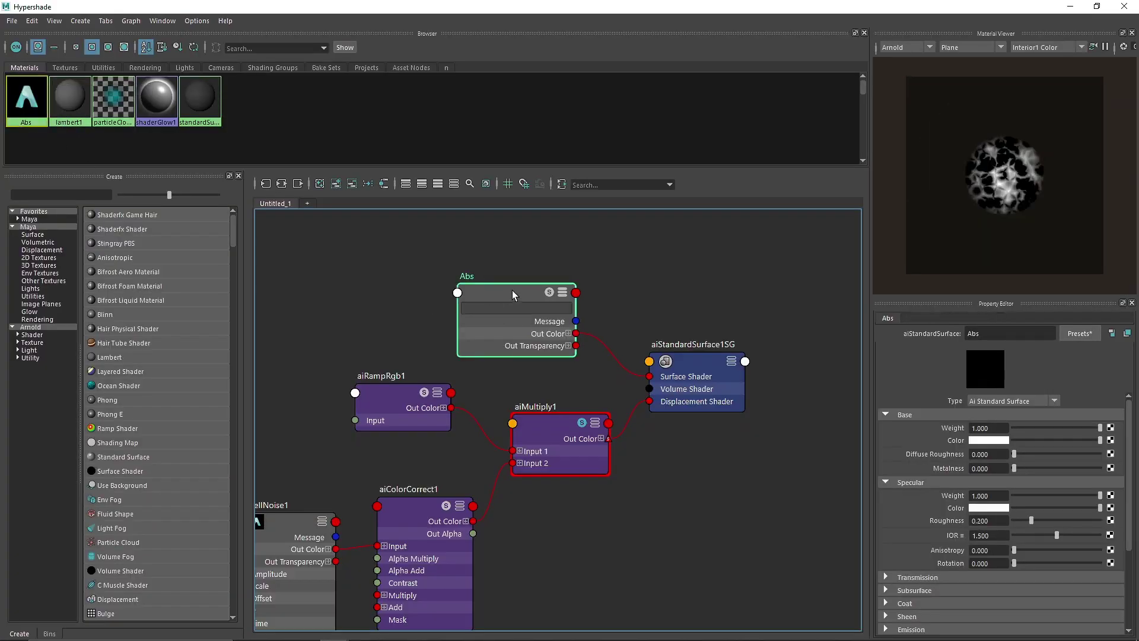
{"action": "scroll", "coordinate": [593, 277], "scroll_direction": "down", "scroll_amount": 2}
{"action": "middle_click_drag", "start_coordinate": [609, 279], "coordinate": [579, 379]}
{"action": "left_click_drag", "start_coordinate": [577, 380], "coordinate": [583, 252]}
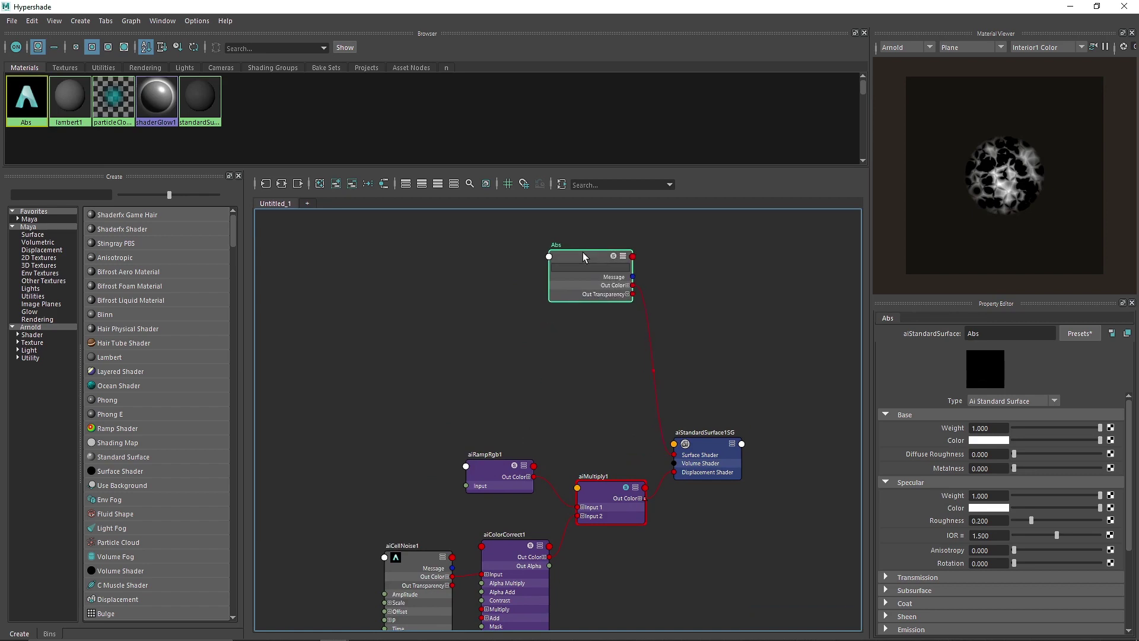
{"action": "left_click", "coordinate": [454, 183]}
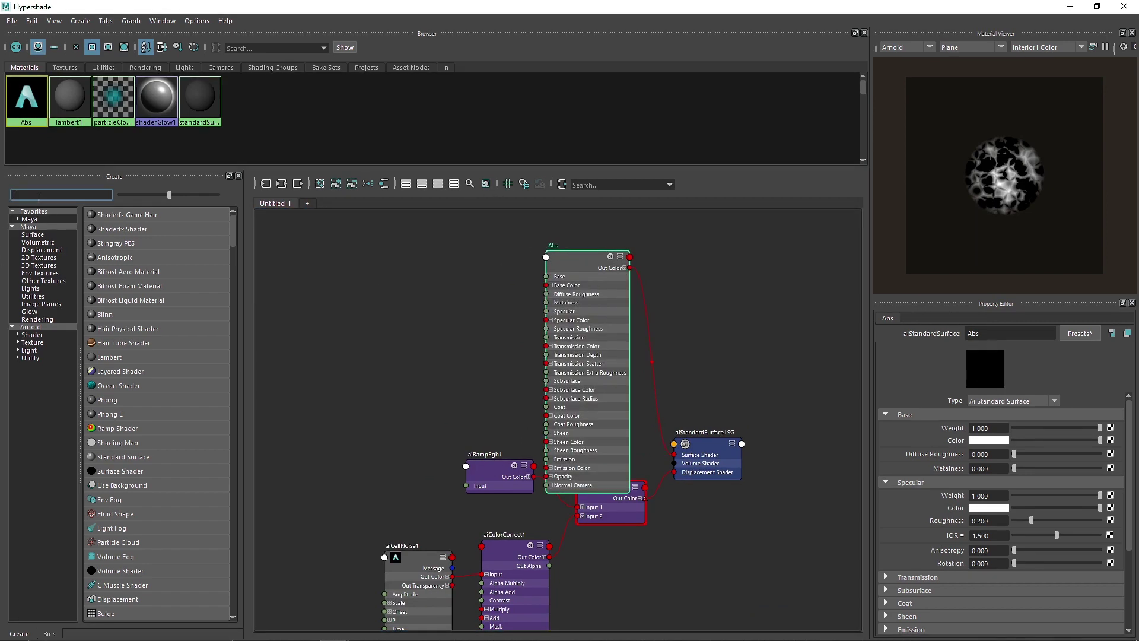
Create a Maya Ramp texture and connect its Out Color to the Base Color of Abs
{"action": "type", "text": "ramp"}
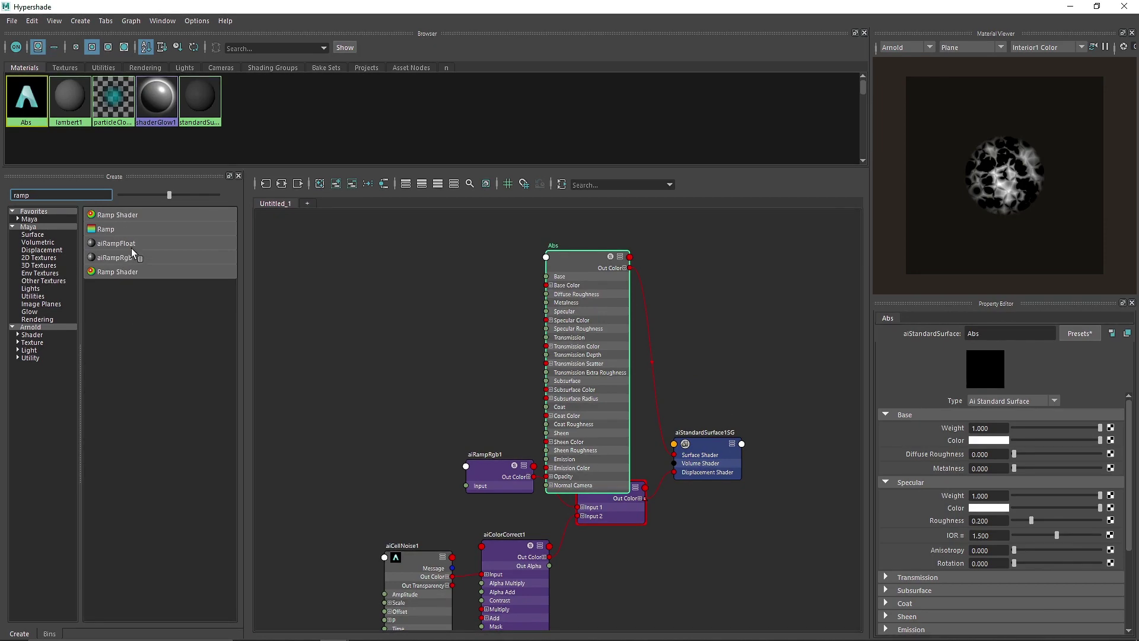
{"action": "left_click", "coordinate": [106, 229]}
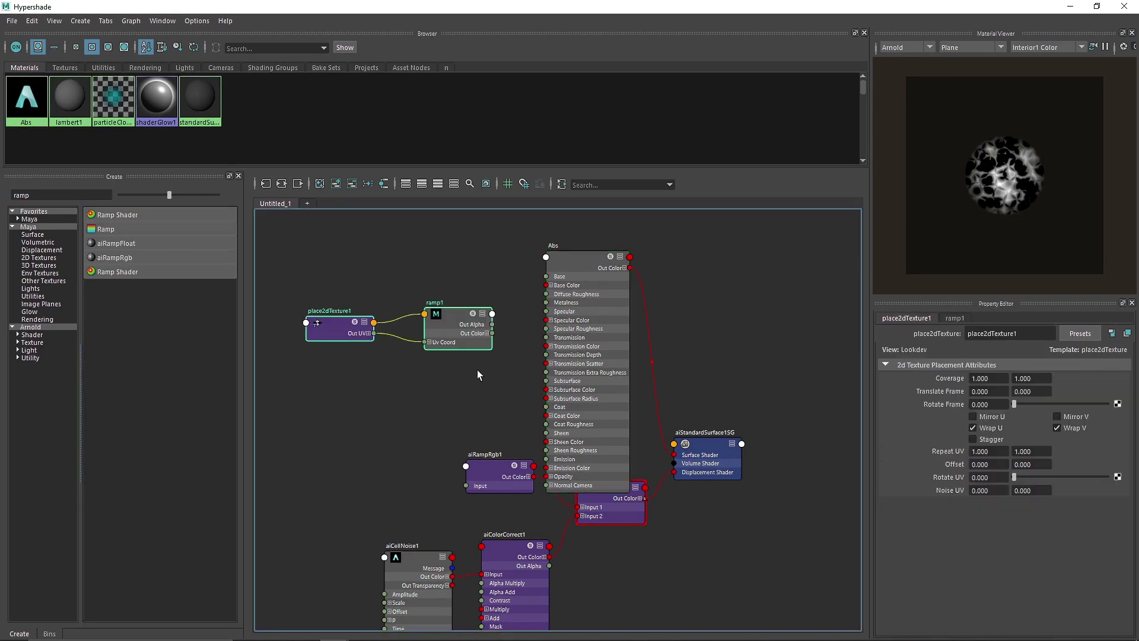
{"action": "scroll", "coordinate": [485, 359], "scroll_direction": "up", "scroll_amount": 5}
{"action": "left_click_drag", "start_coordinate": [990, 490], "coordinate": [966, 486]}
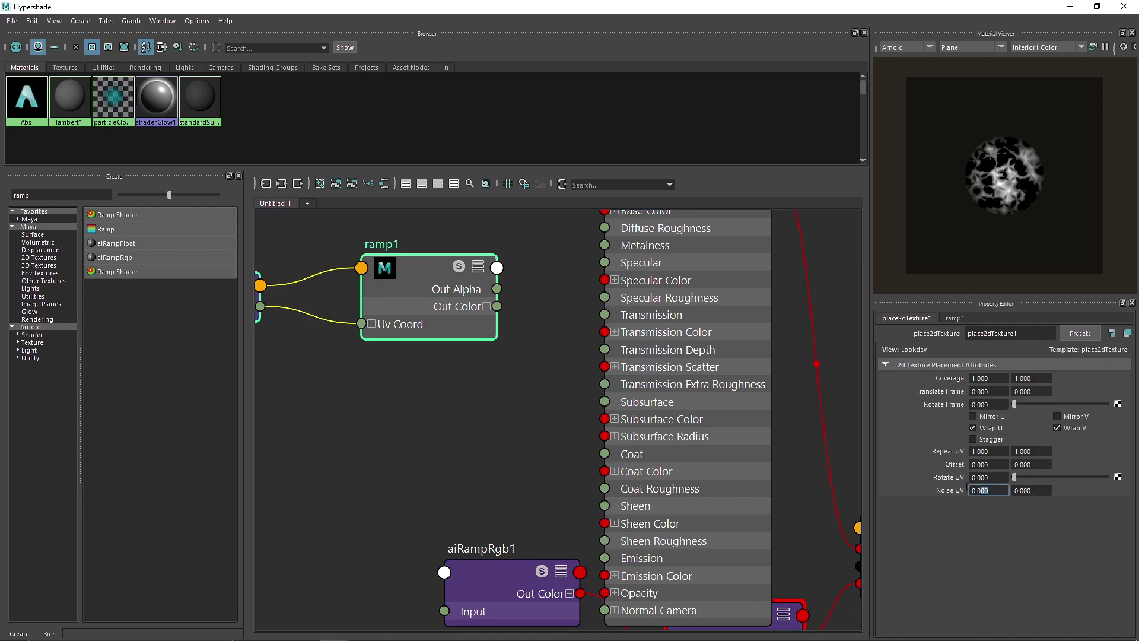
{"action": "left_click", "coordinate": [457, 416]}
{"action": "scroll", "coordinate": [501, 303], "scroll_direction": "down", "scroll_amount": 4}
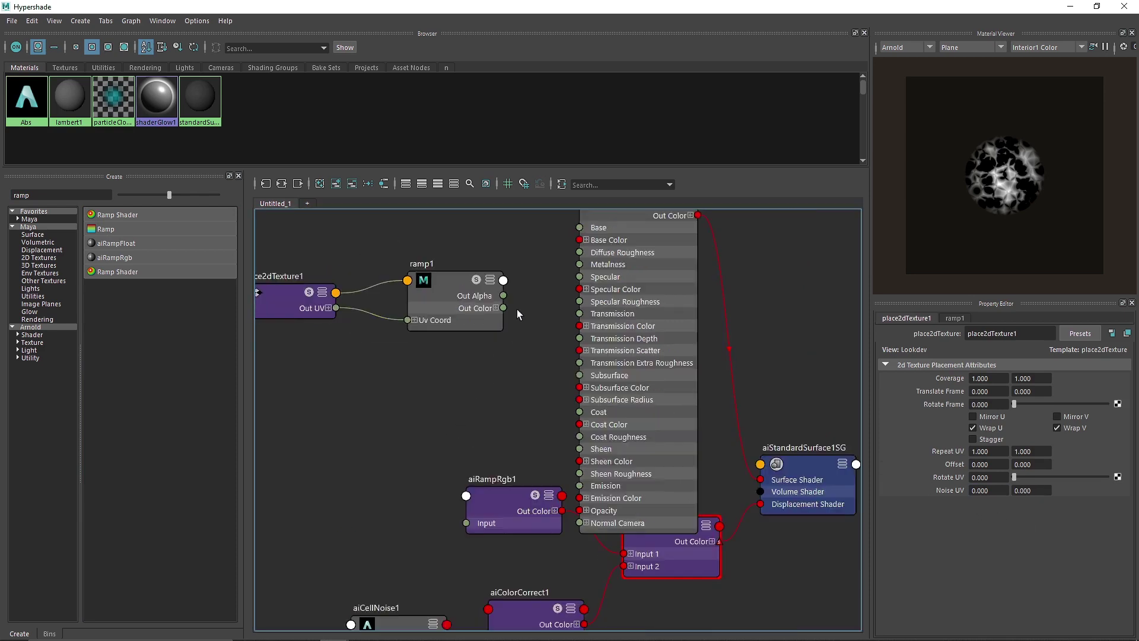
{"action": "left_click_drag", "start_coordinate": [547, 315], "coordinate": [570, 298]}
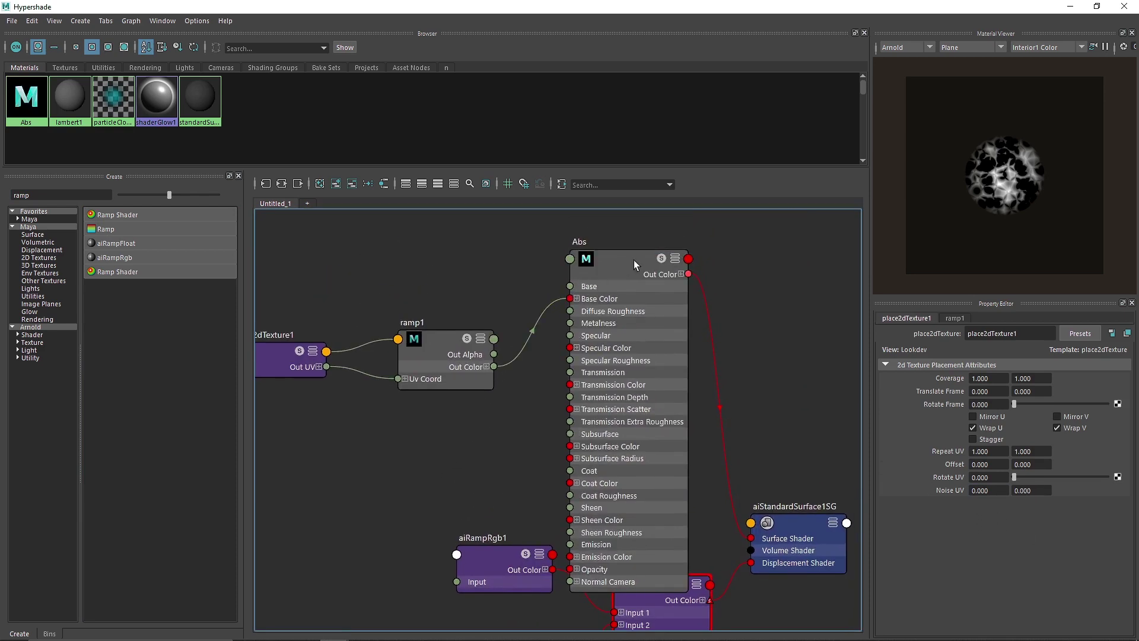
Select the Abs material and switch its preview geometry to Shader Ball
{"action": "left_click", "coordinate": [635, 259]}
{"action": "left_click", "coordinate": [961, 47]}
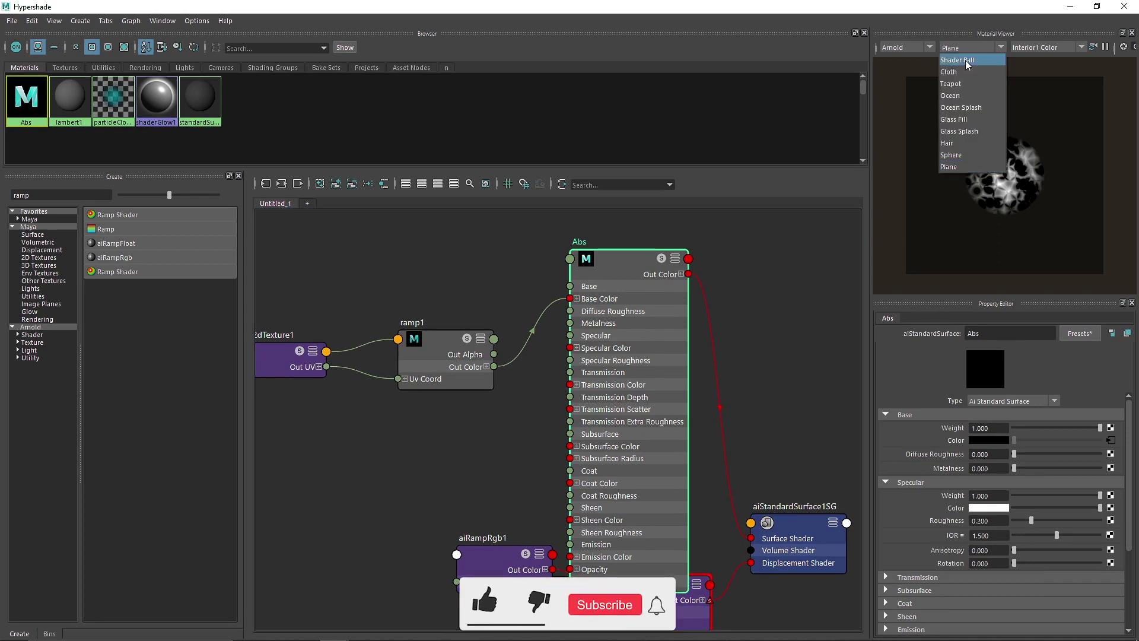
{"action": "left_click", "coordinate": [965, 60]}
Change the color of ramp1's black stop at position 0 to yellow
{"action": "left_click", "coordinate": [428, 345]}
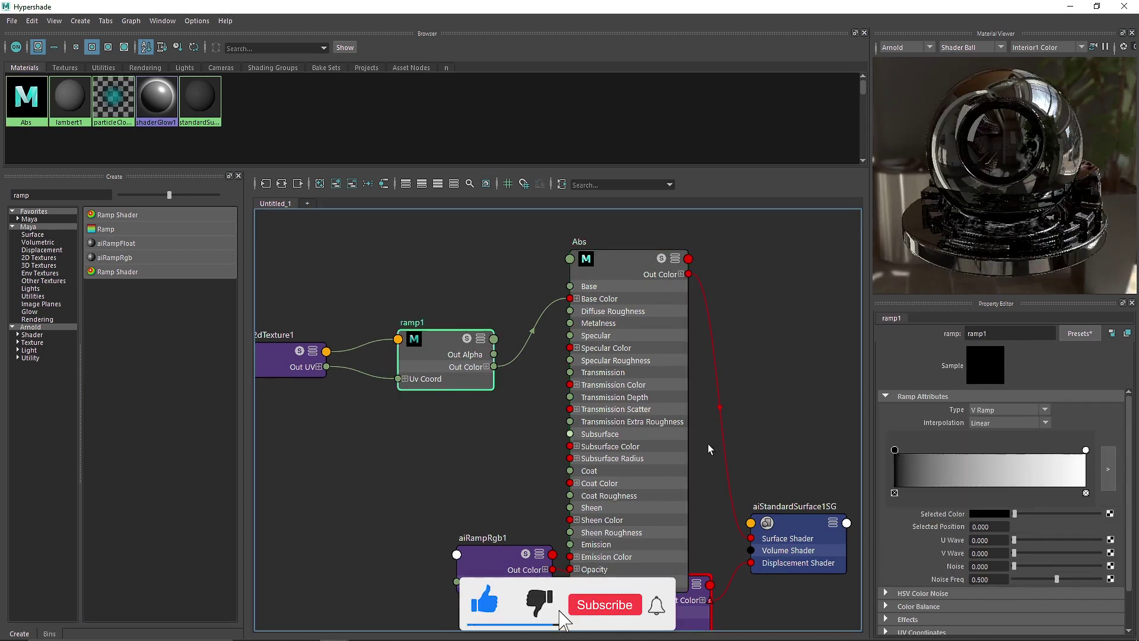
{"action": "left_click", "coordinate": [895, 450]}
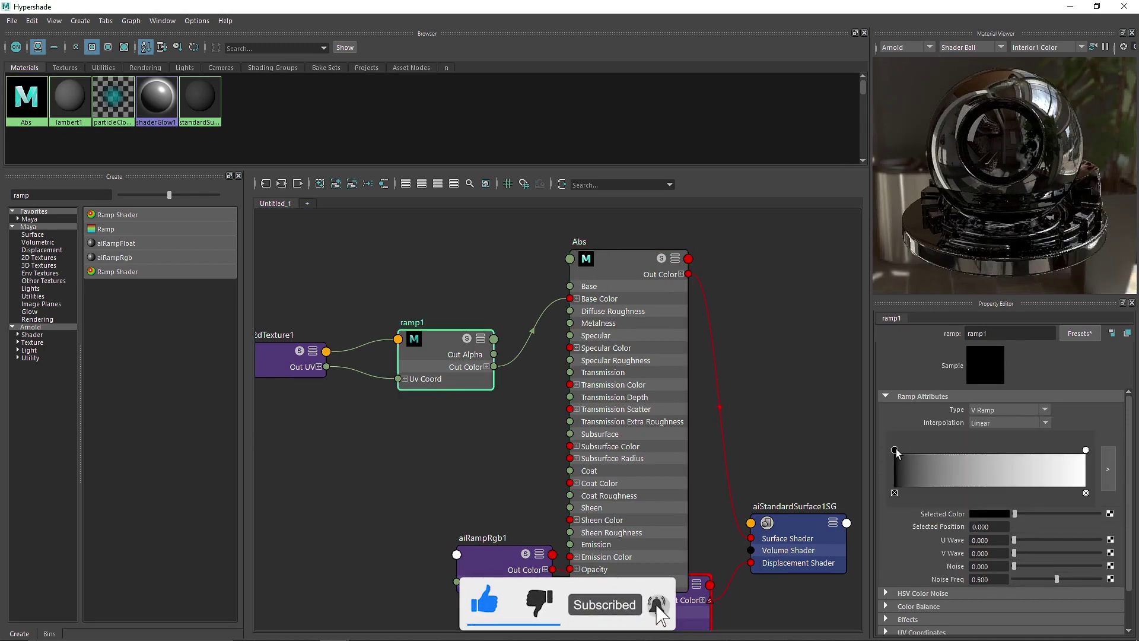
{"action": "left_click", "coordinate": [999, 515]}
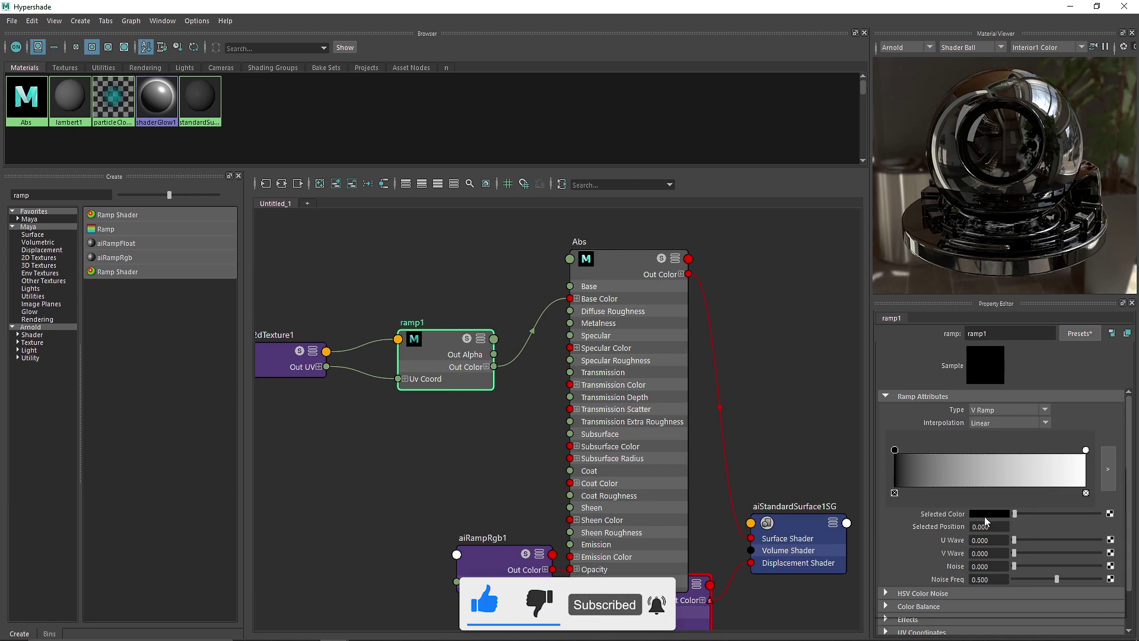
{"action": "left_click", "coordinate": [964, 486]}
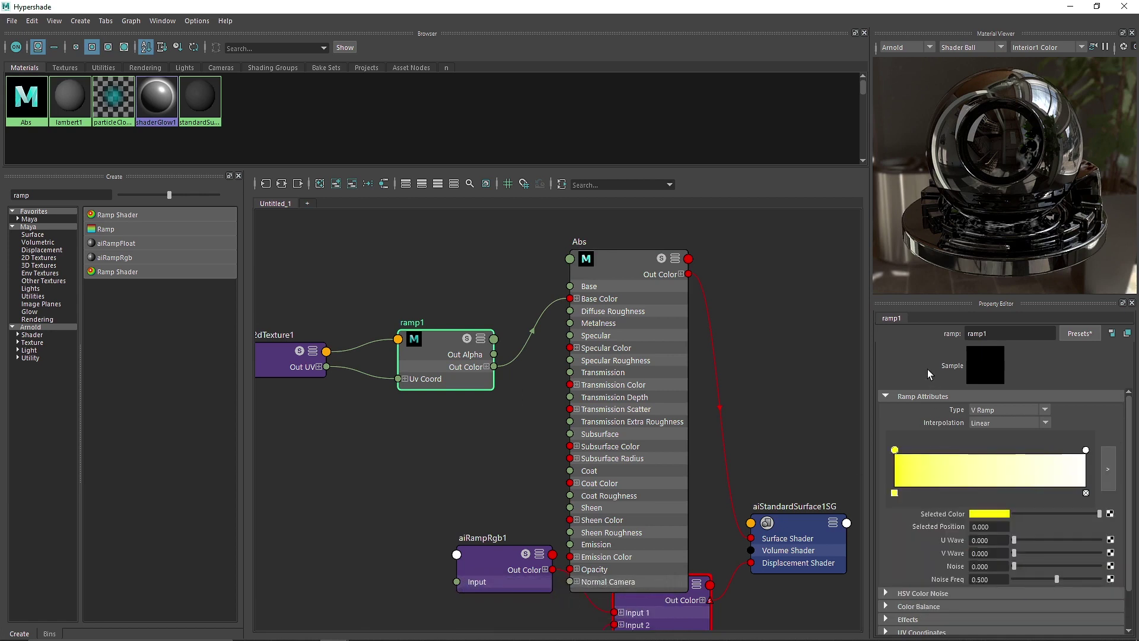
Add a green stop at position 0.365 on ramp1 and set the ramp type to U Ramp
{"action": "left_click", "coordinate": [965, 464]}
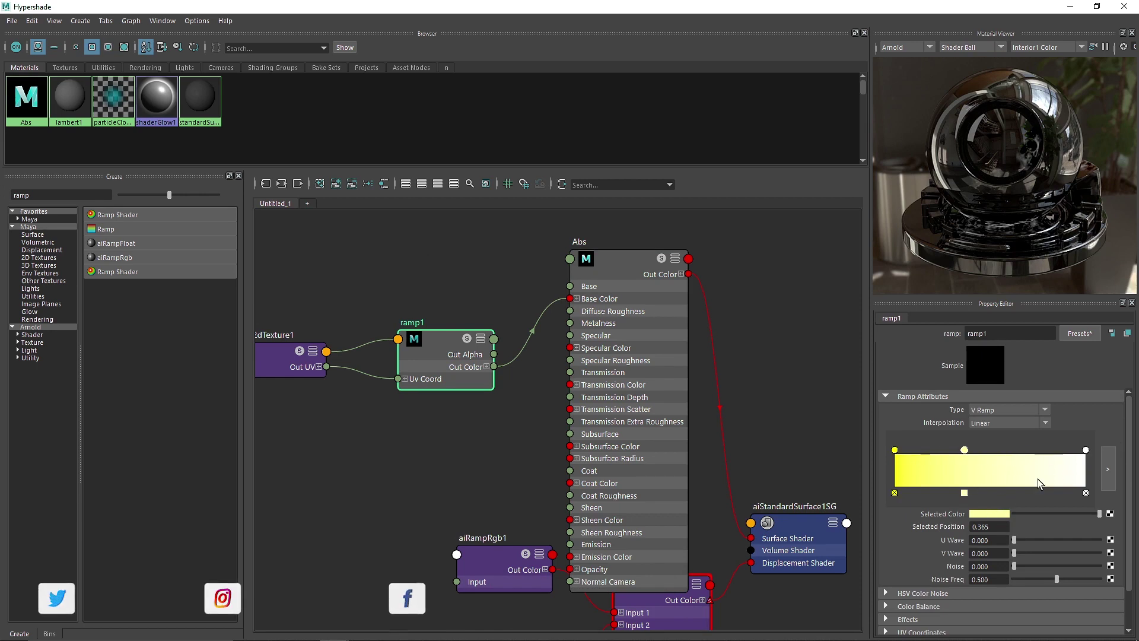
{"action": "left_click", "coordinate": [989, 513]}
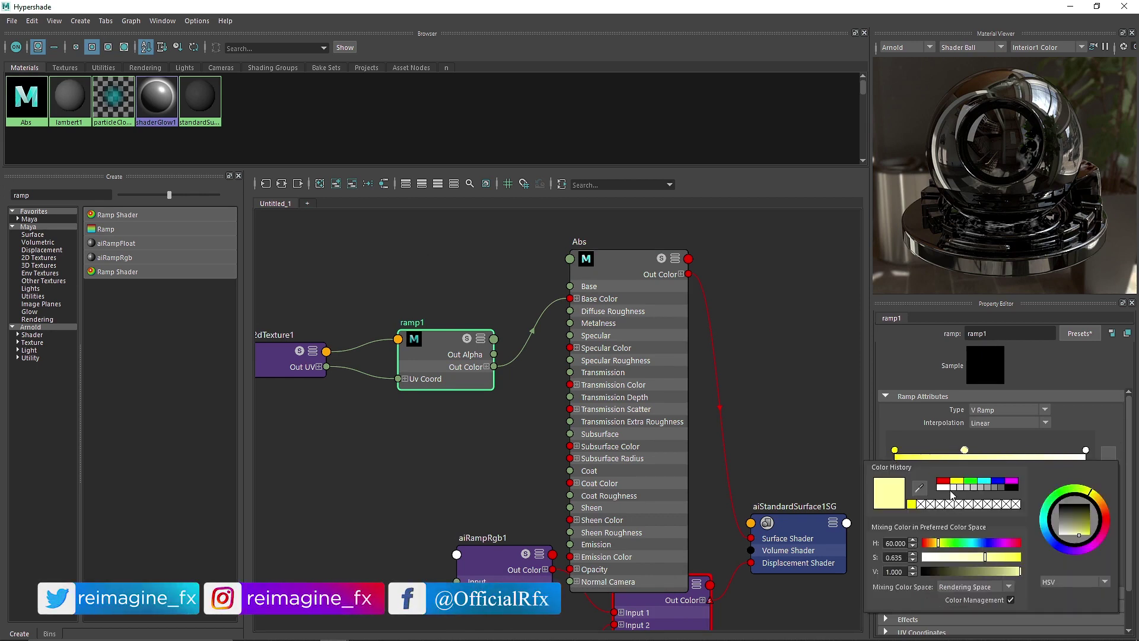
{"action": "left_click", "coordinate": [973, 480]}
{"action": "left_click", "coordinate": [1008, 414]}
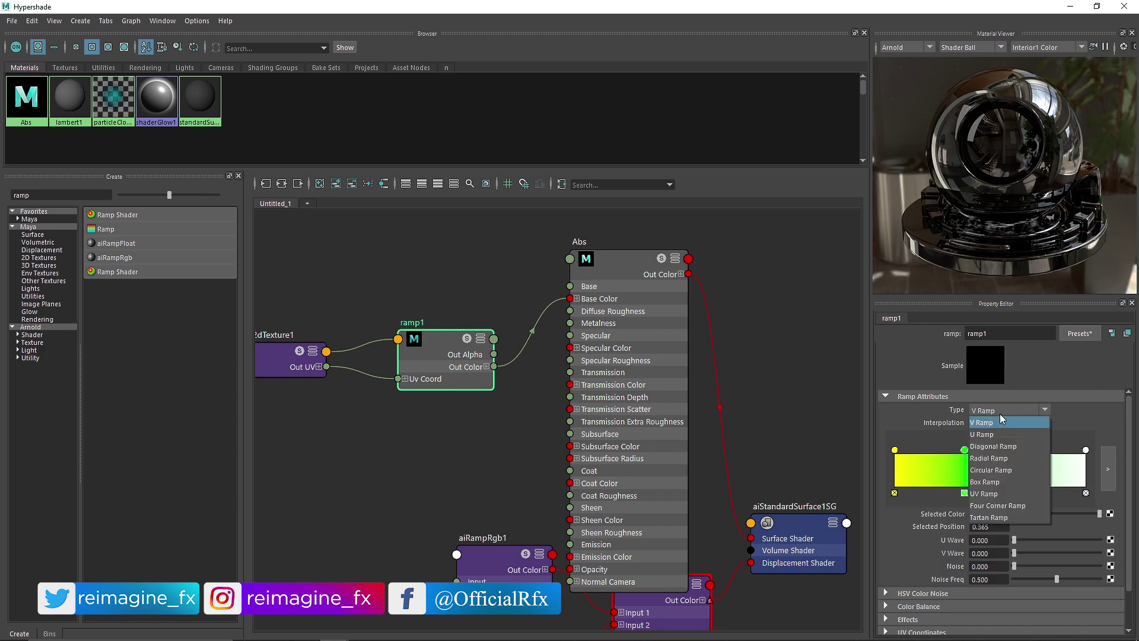
{"action": "left_click", "coordinate": [989, 434]}
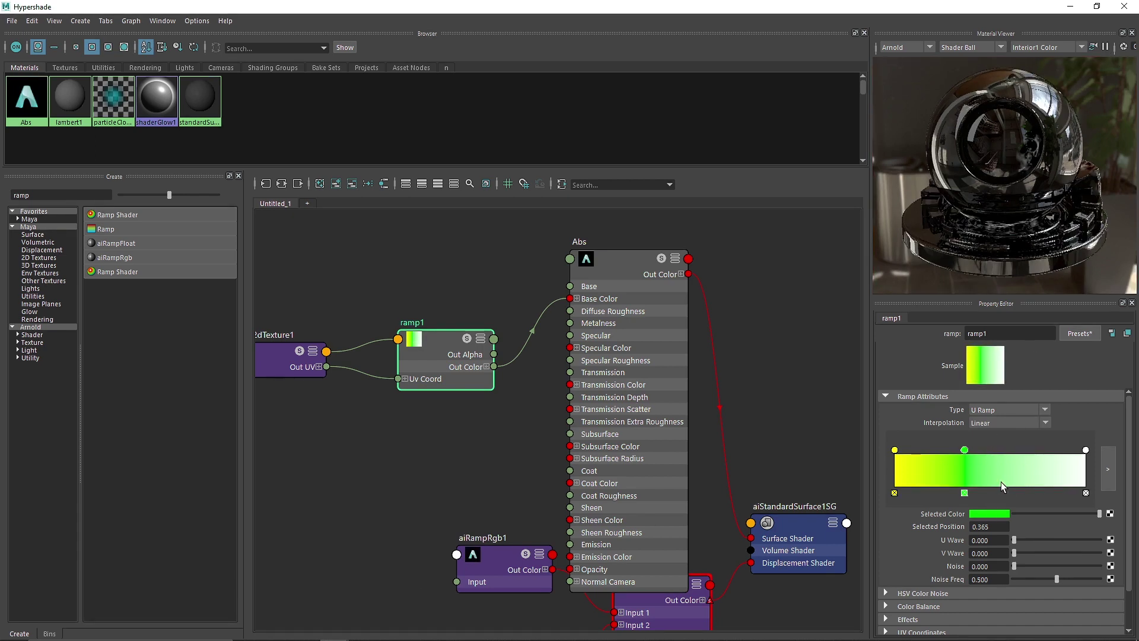
Add a magenta stop at position 0.715 between the green and white stops of ramp1
{"action": "left_click", "coordinate": [1031, 460]}
{"action": "left_click", "coordinate": [991, 514]}
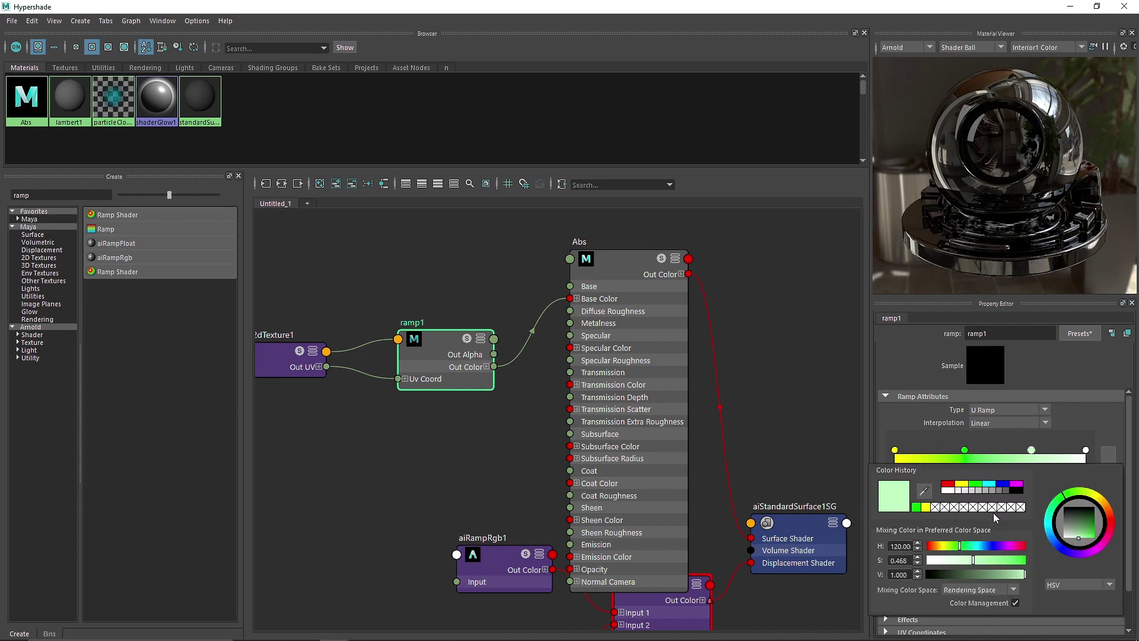
{"action": "left_click", "coordinate": [1012, 486]}
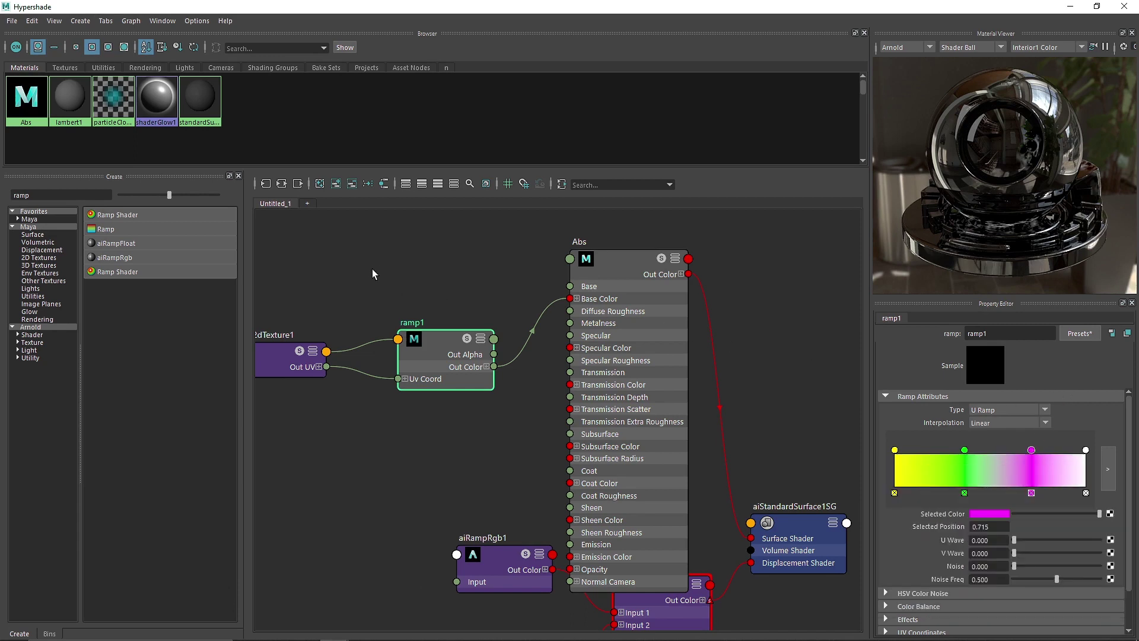
Leave the Hypershade for the main Maya window and render the displaced plane in the Arnold RenderView
{"action": "middle_click_drag", "start_coordinate": [624, 230], "coordinate": [638, 268], "text": "alt"}
{"action": "left_click_drag", "start_coordinate": [785, 274], "coordinate": [612, 330]}
{"action": "middle_click_drag", "start_coordinate": [622, 330], "coordinate": [623, 274], "text": "alt"}
{"action": "left_click_drag", "start_coordinate": [637, 260], "coordinate": [618, 281]}
{"action": "left_click", "coordinate": [440, 183]}
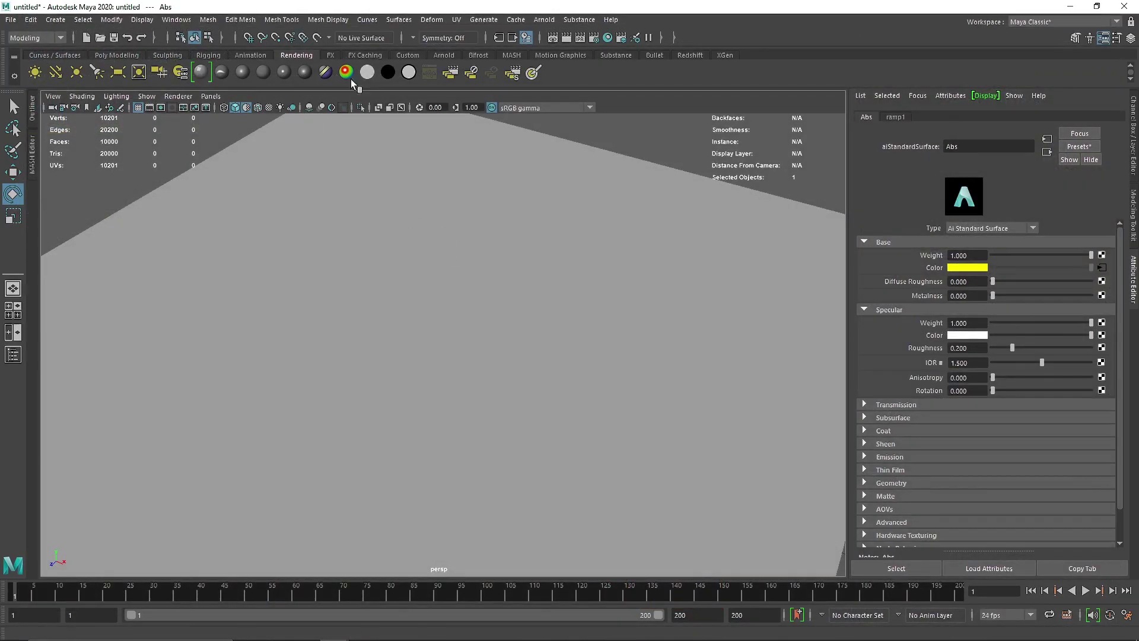
{"action": "left_click", "coordinate": [367, 176]}
{"action": "left_click", "coordinate": [444, 55]}
{"action": "left_click", "coordinate": [447, 72]}
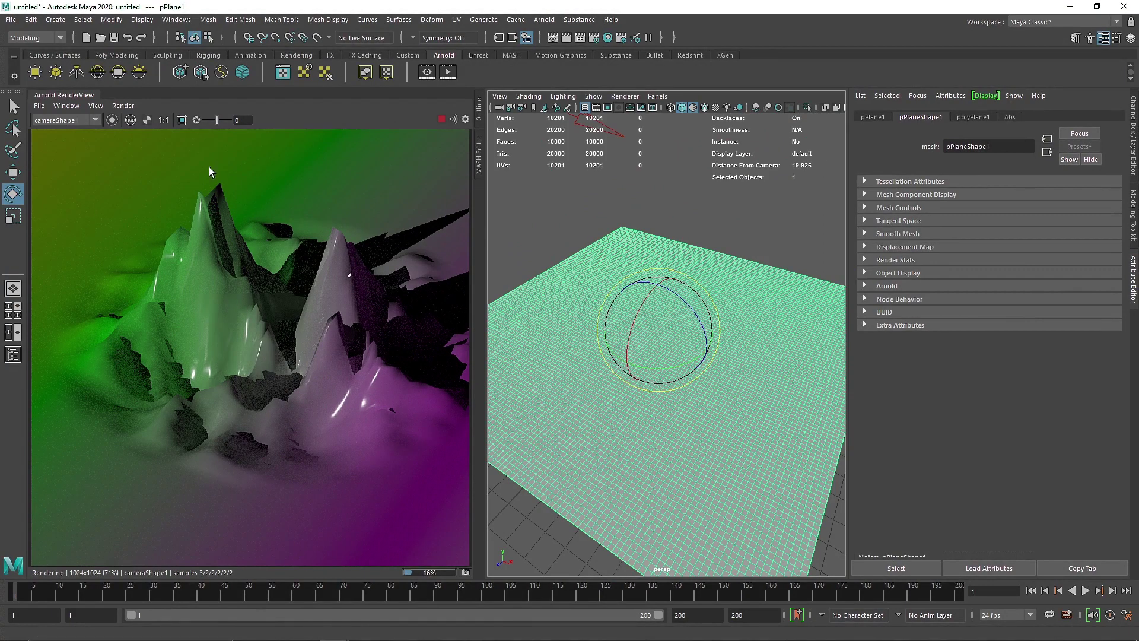
Open ramp1 from the Abs material's base color and change the white stop at position 1 to blue
{"action": "left_click", "coordinate": [1010, 117]}
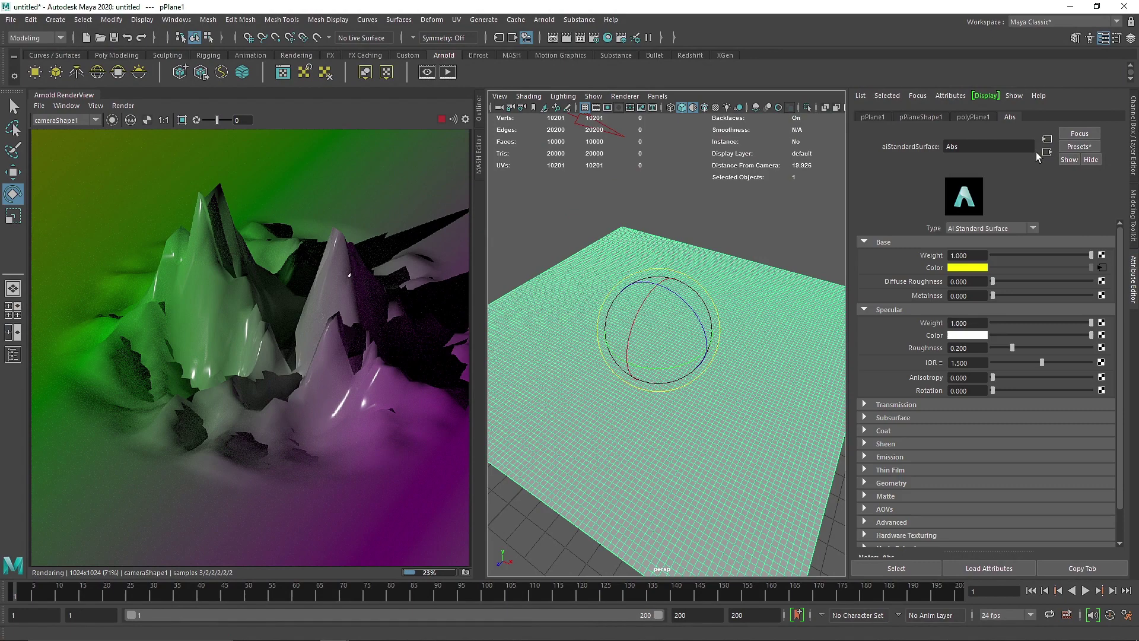
{"action": "left_click", "coordinate": [1099, 267]}
{"action": "left_click", "coordinate": [1084, 277]}
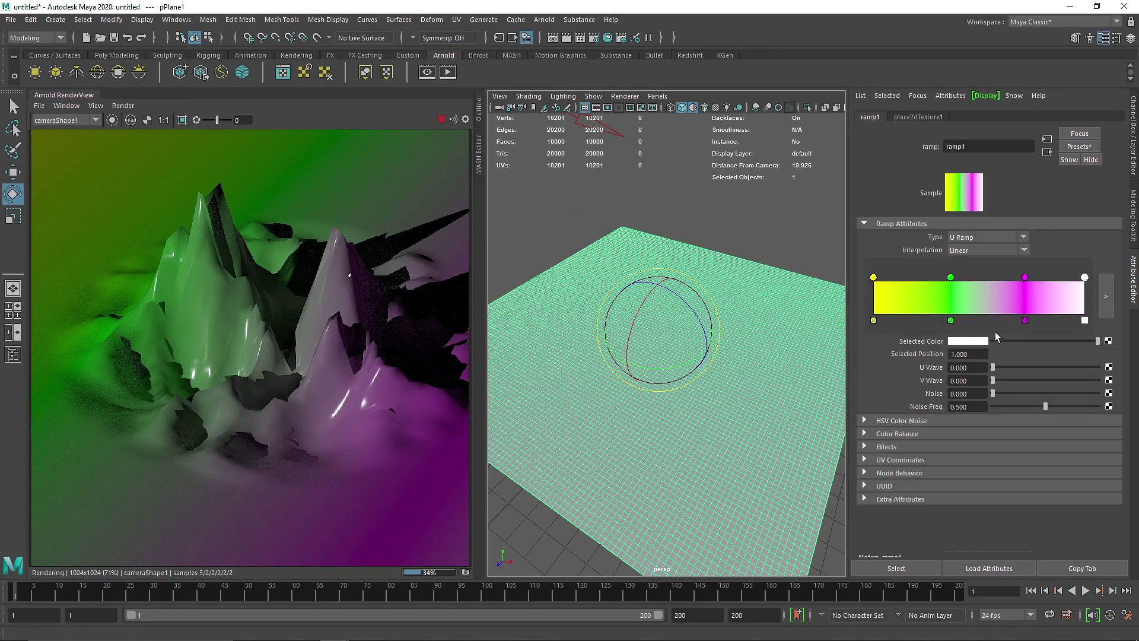
{"action": "left_click", "coordinate": [978, 342]}
{"action": "left_click", "coordinate": [989, 311]}
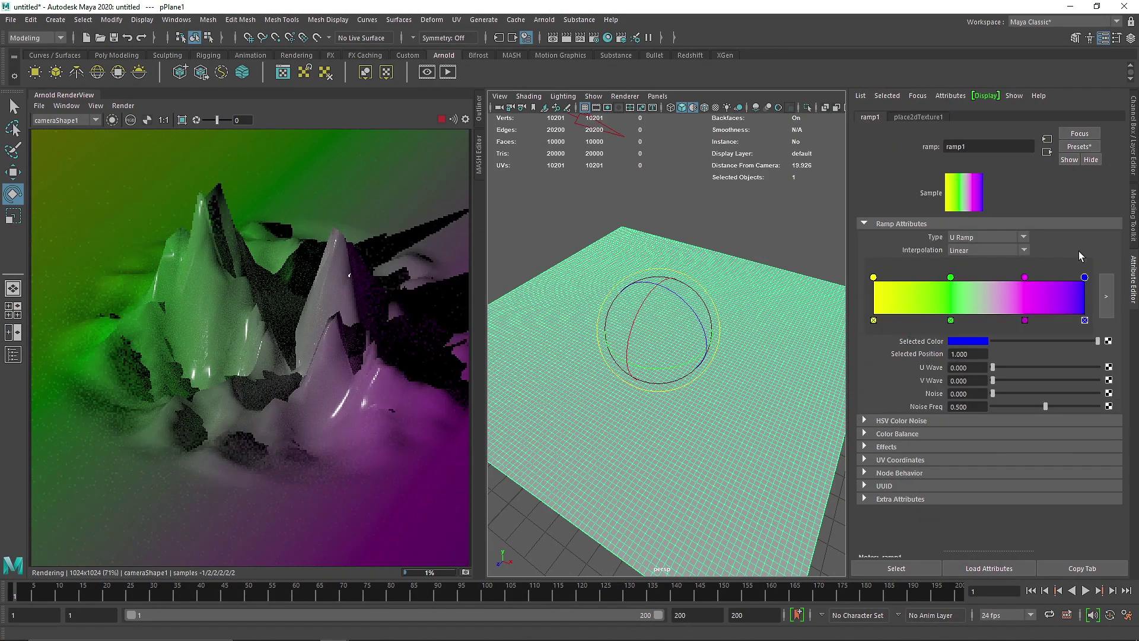
Shift the green stop toward magenta and add a red stop at position 0.219 between yellow and green
{"action": "left_click_drag", "start_coordinate": [949, 277], "coordinate": [977, 278]}
{"action": "left_click", "coordinate": [938, 282]}
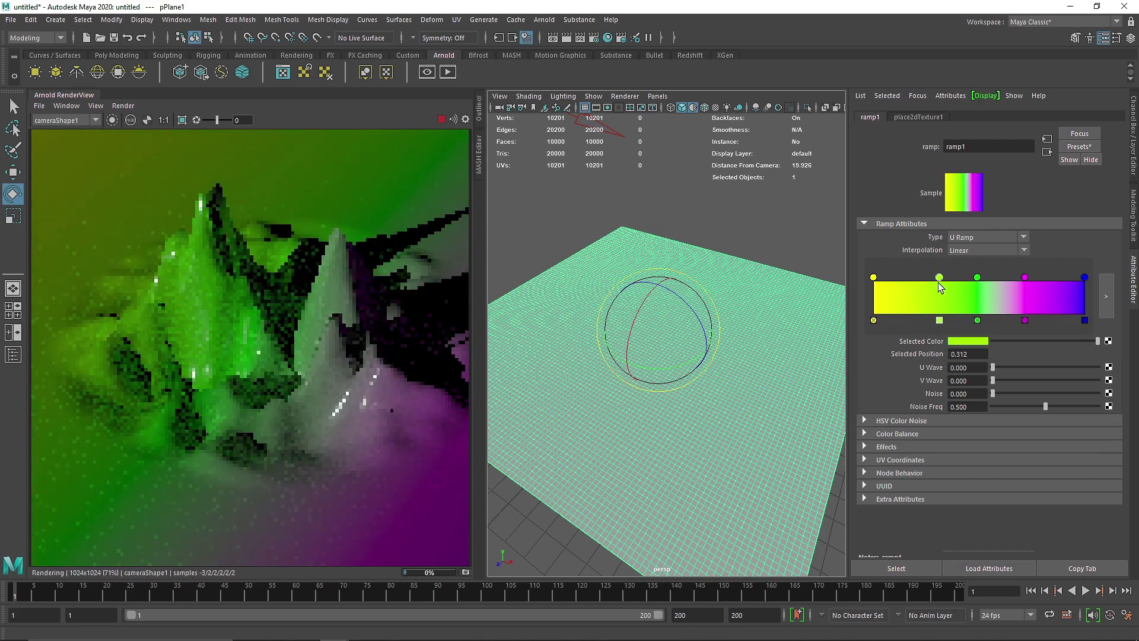
{"action": "left_click", "coordinate": [978, 340]}
{"action": "left_click", "coordinate": [942, 309]}
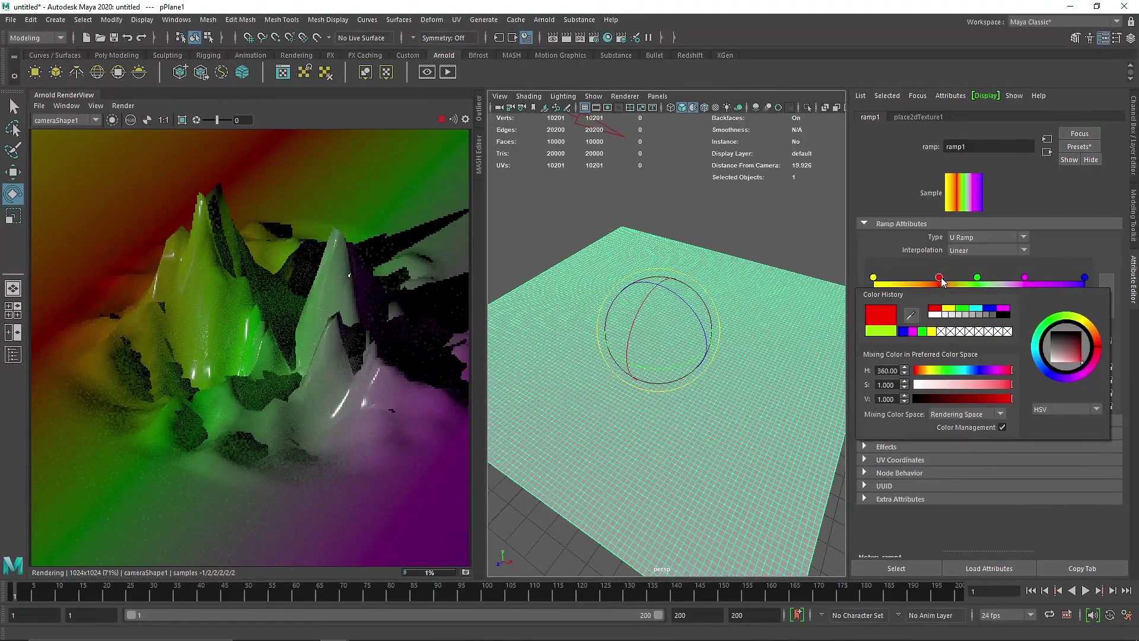
{"action": "left_click_drag", "start_coordinate": [977, 277], "coordinate": [920, 277]}
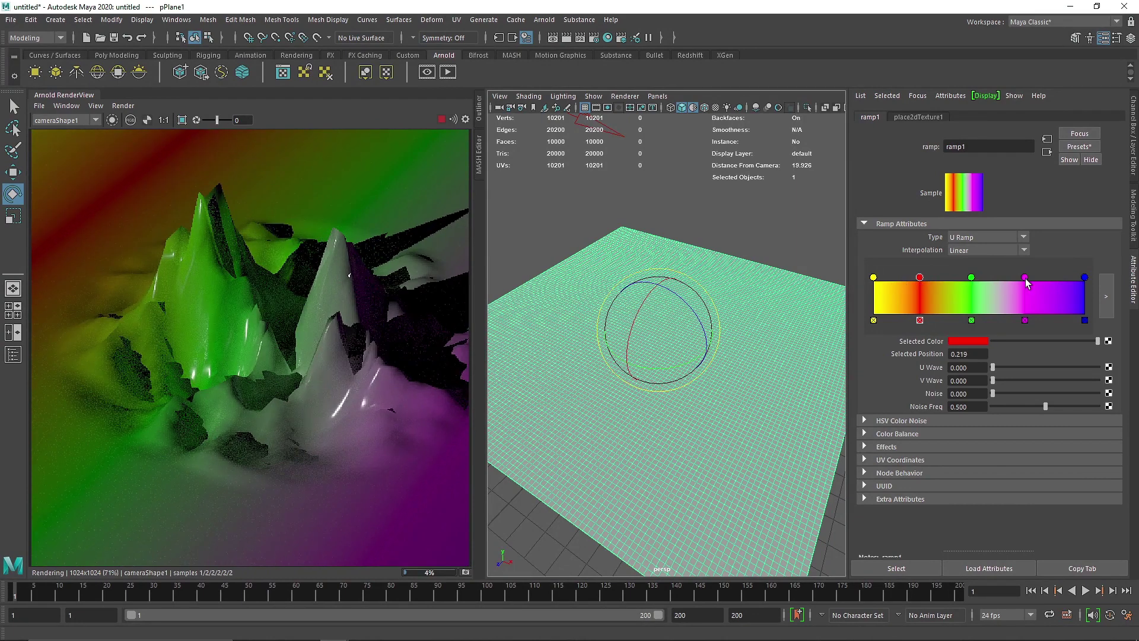
Move the magenta stop to position 0.750 and lower the saturation of magenta to about 0.942 and blue to about 0.923
{"action": "left_click_drag", "start_coordinate": [1025, 278], "coordinate": [1032, 277]}
{"action": "left_click", "coordinate": [968, 341]}
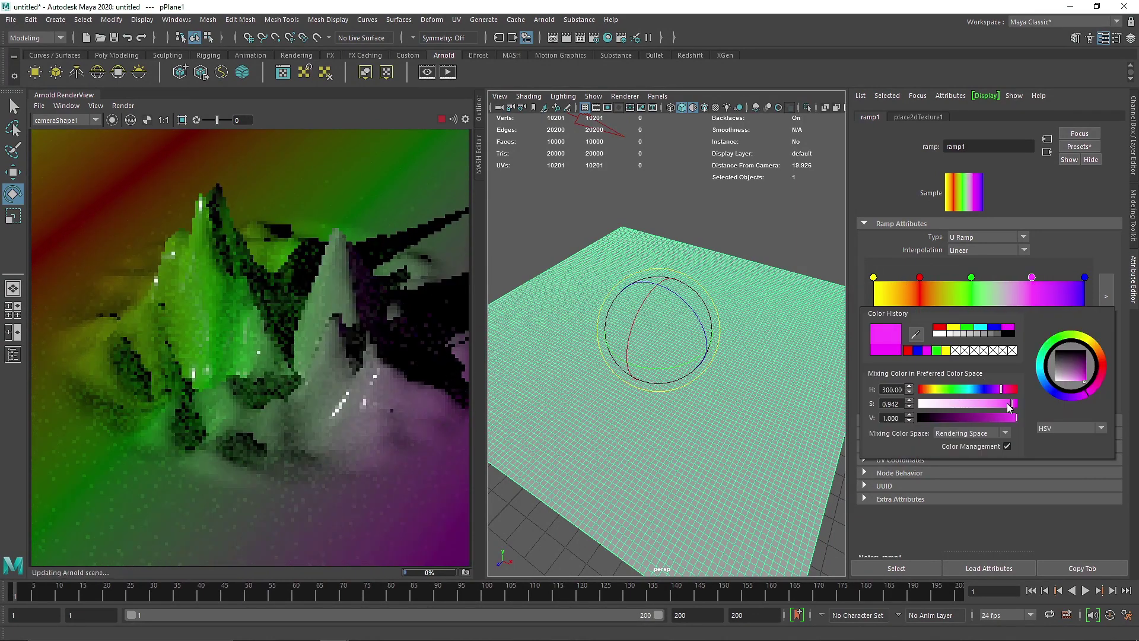
{"action": "left_click", "coordinate": [1085, 277]}
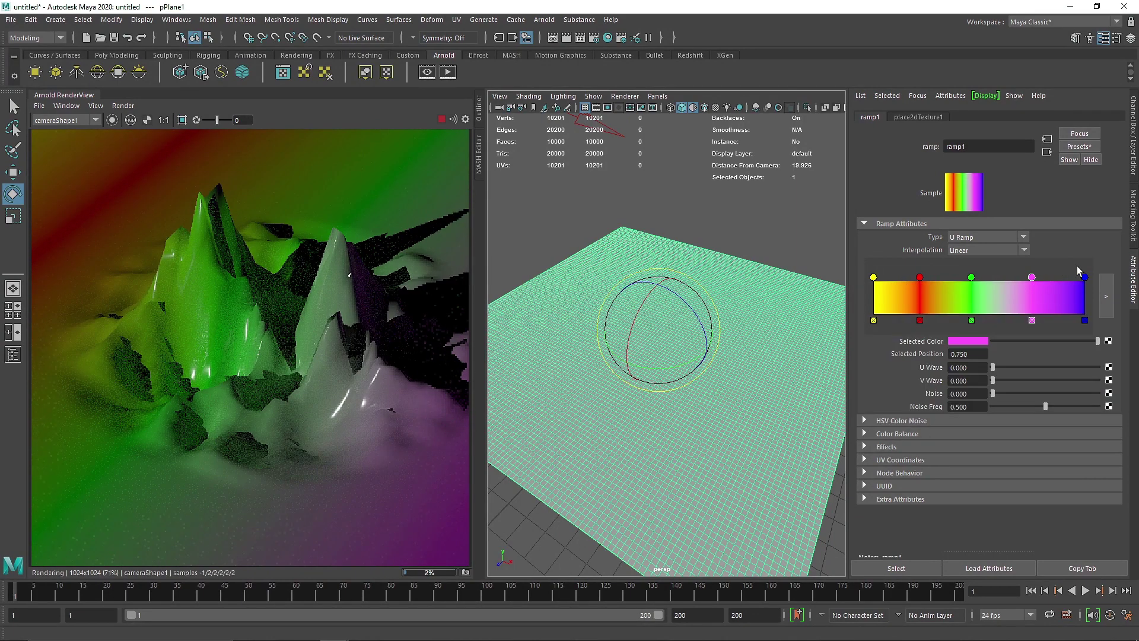
{"action": "left_click", "coordinate": [984, 344]}
{"action": "left_click_drag", "start_coordinate": [1025, 435], "coordinate": [1019, 435]}
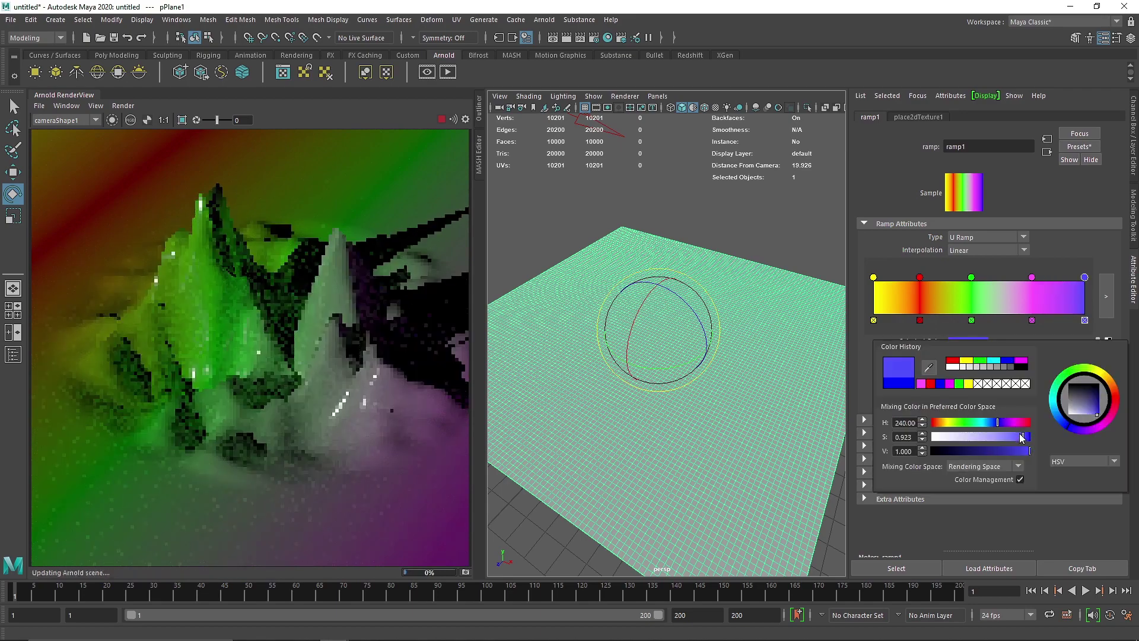
Lower the saturation of the green stop to 0.904 and of the red stop to about 0.891
{"action": "left_click", "coordinate": [972, 278]}
{"action": "left_click", "coordinate": [984, 343]}
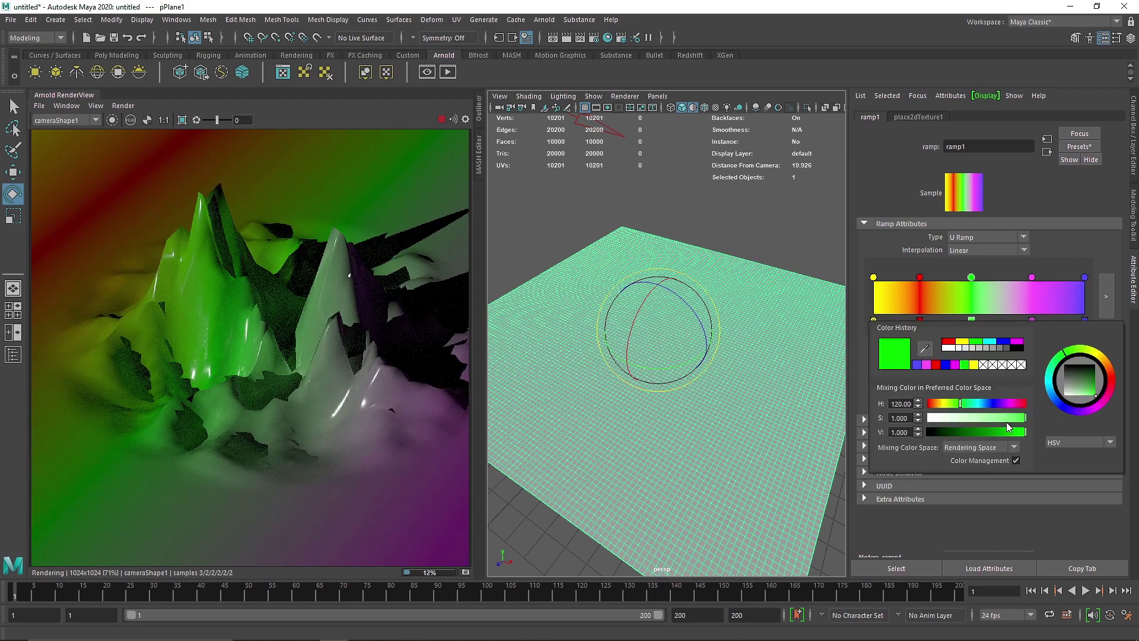
{"action": "left_click", "coordinate": [1032, 326]}
{"action": "left_click", "coordinate": [920, 278]}
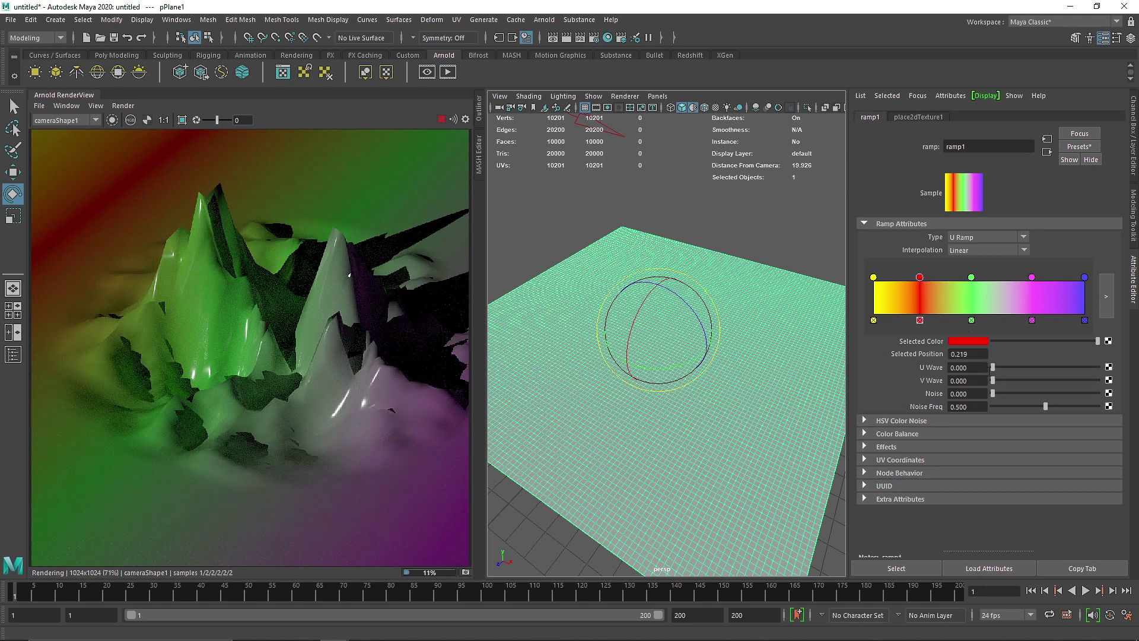
{"action": "left_click", "coordinate": [975, 342]}
{"action": "left_click", "coordinate": [999, 418]}
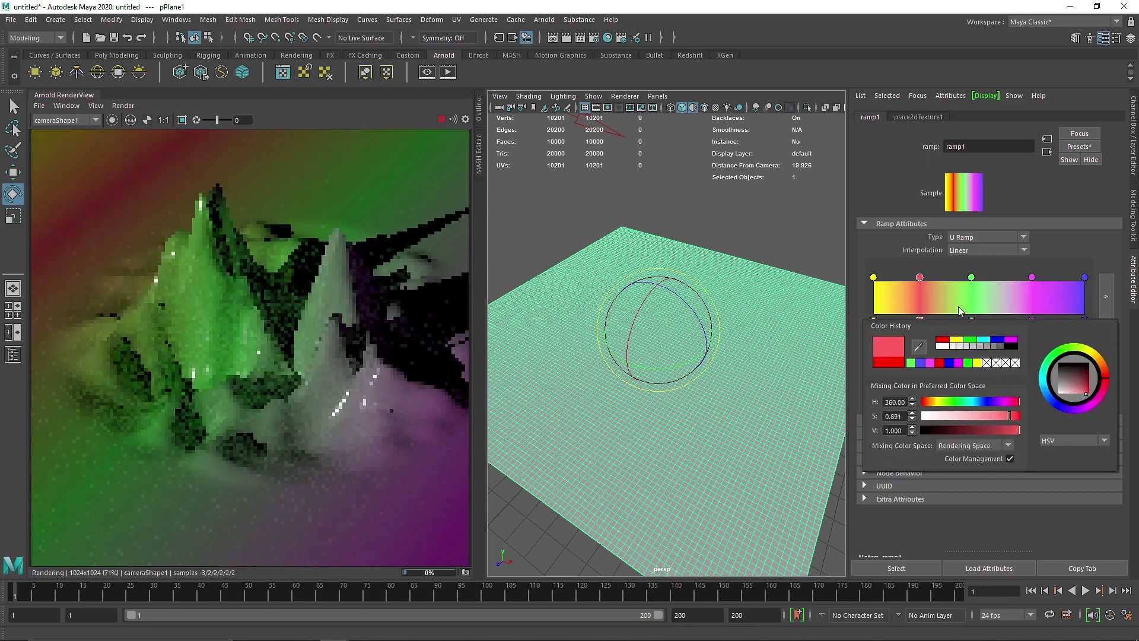
Slightly lower the saturation of the yellow stop at position 0
{"action": "left_click", "coordinate": [873, 277]}
{"action": "left_click", "coordinate": [967, 341]}
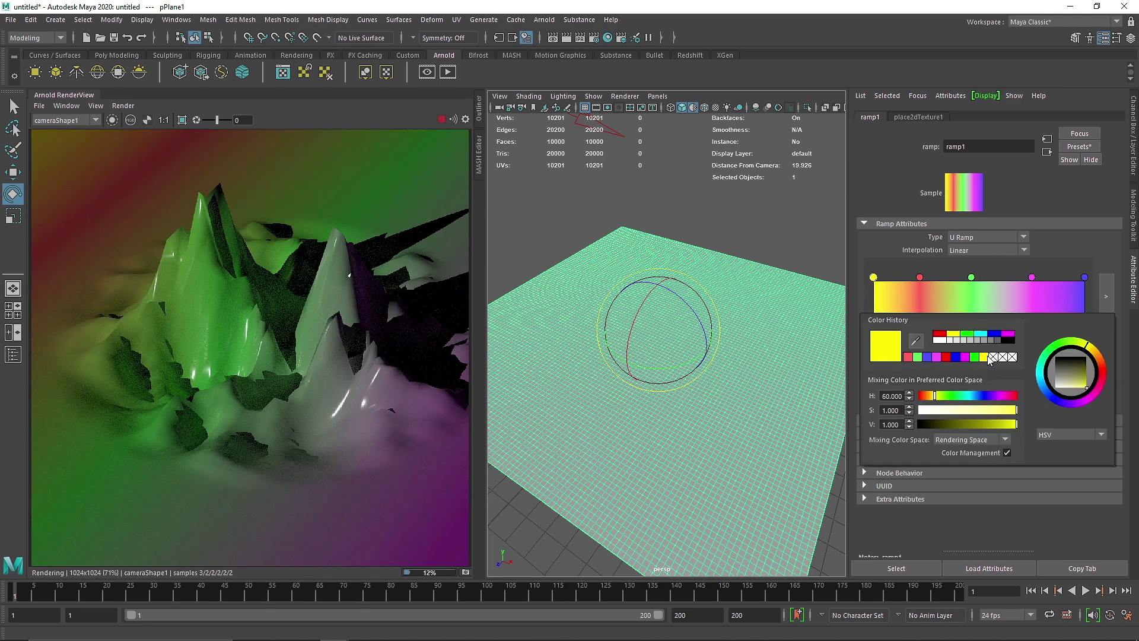
{"action": "left_click", "coordinate": [1007, 412]}
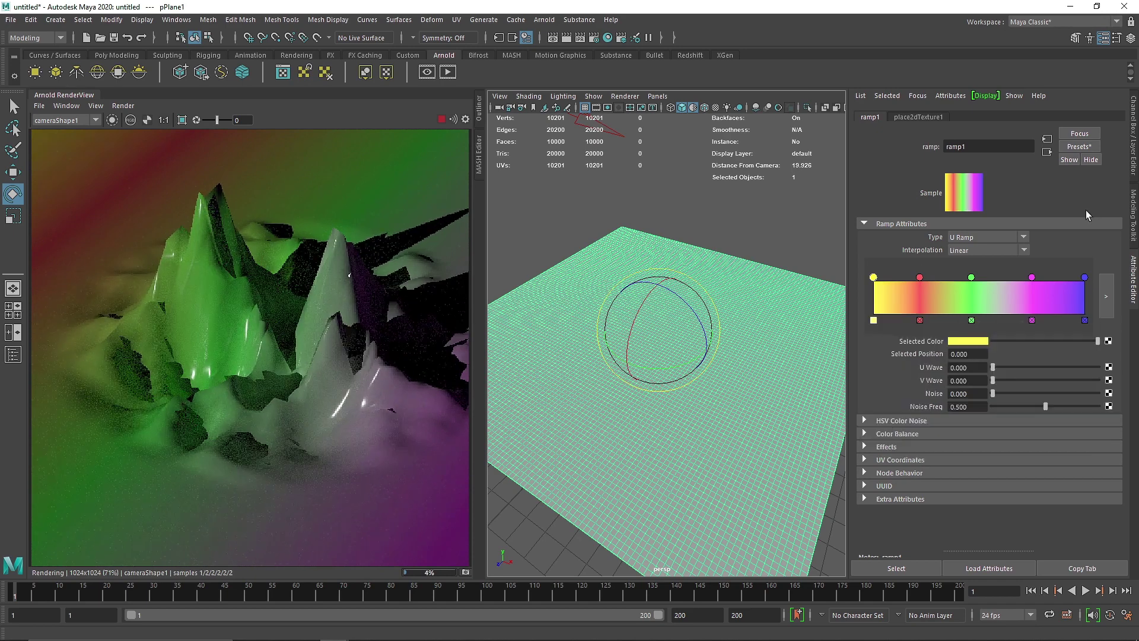
Move the green stop to position 0.486 and shift its hue to turquoise, about 170
{"action": "left_click_drag", "start_coordinate": [971, 277], "coordinate": [976, 277]}
{"action": "left_click", "coordinate": [968, 341]}
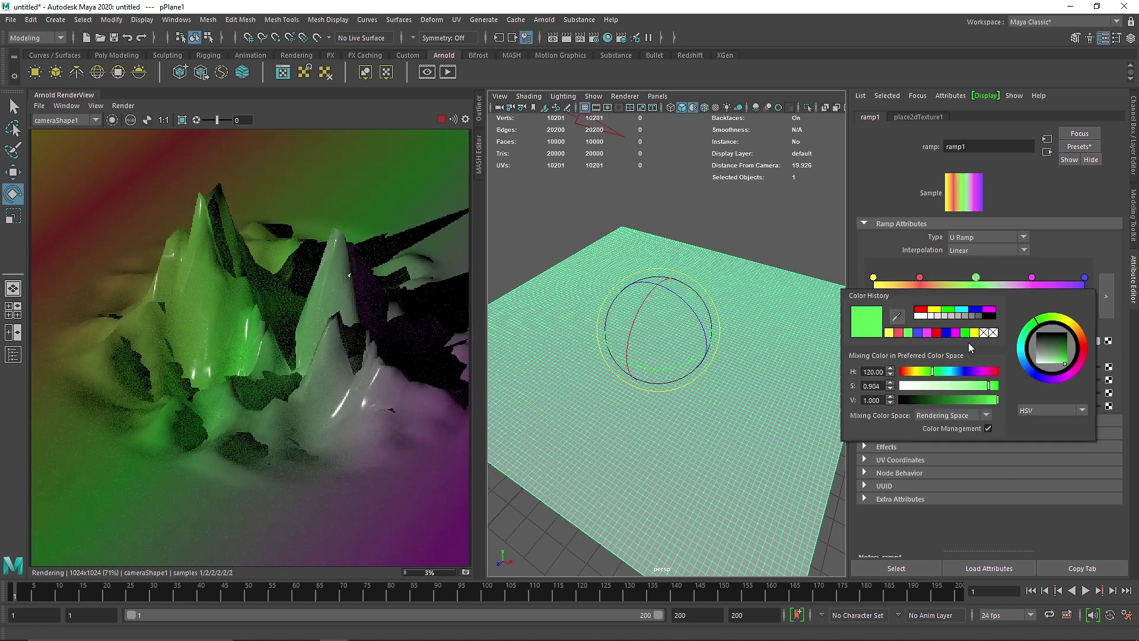
{"action": "left_click_drag", "start_coordinate": [1031, 330], "coordinate": [1021, 341]}
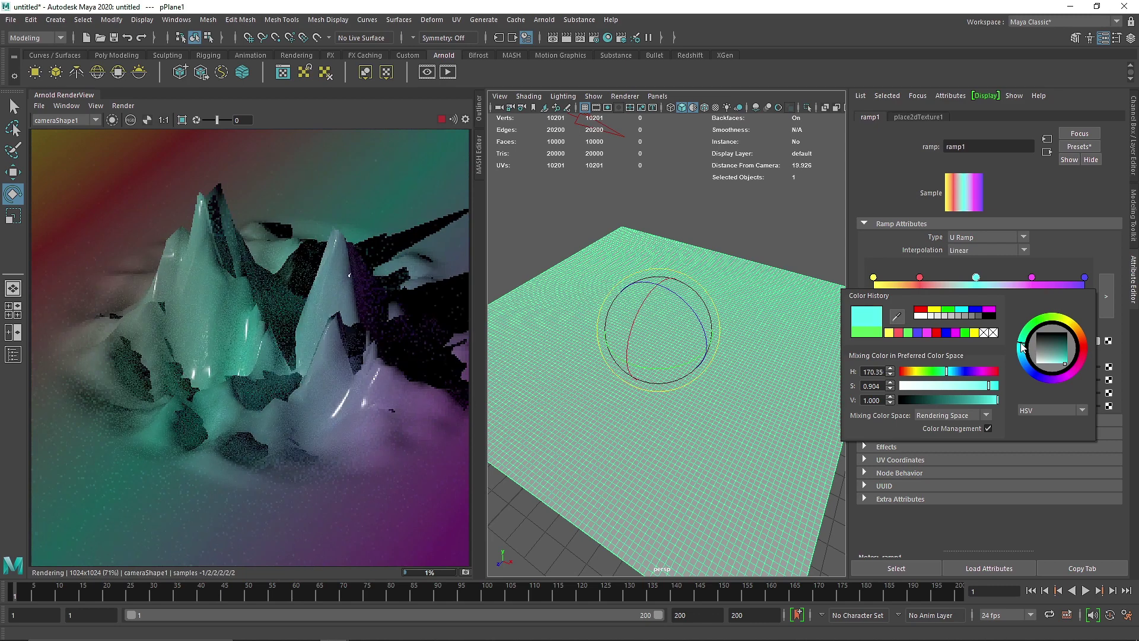
Try the V, Diagonal, Radial and Circular ramp types on ramp1 and return to U Ramp
{"action": "left_click", "coordinate": [988, 237]}
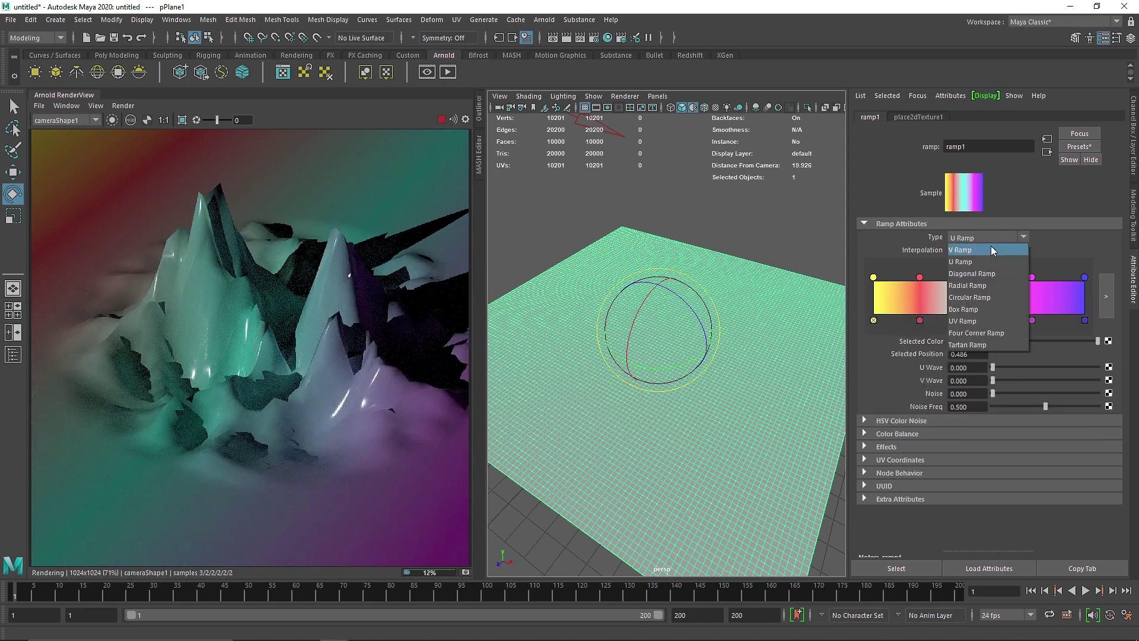
{"action": "left_click", "coordinate": [979, 252]}
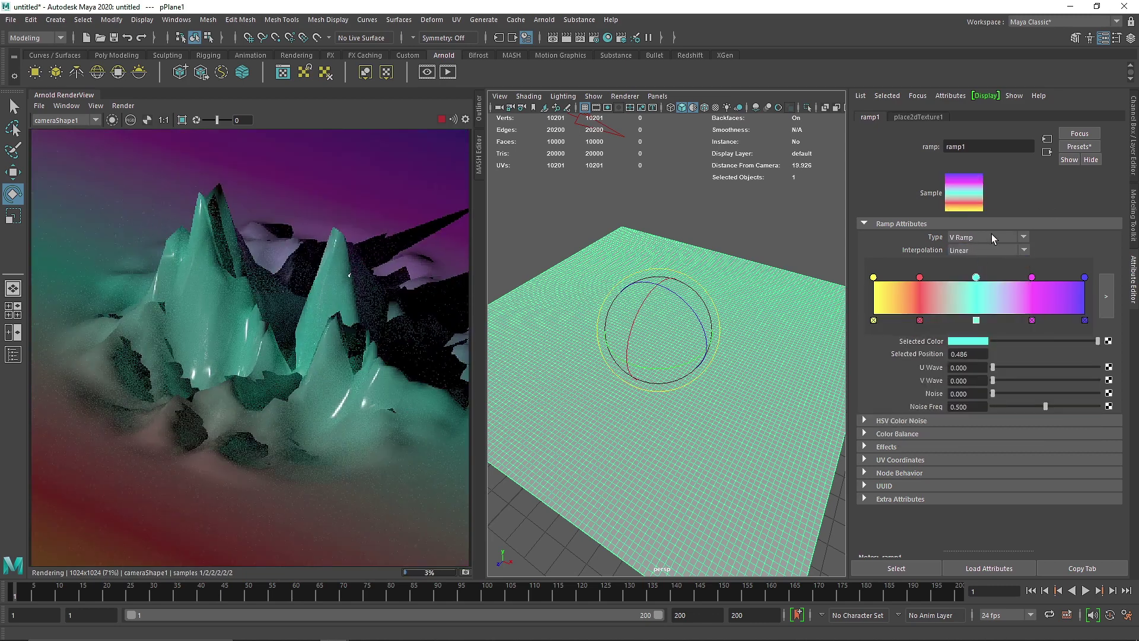
{"action": "left_click", "coordinate": [993, 236]}
{"action": "left_click", "coordinate": [982, 274]}
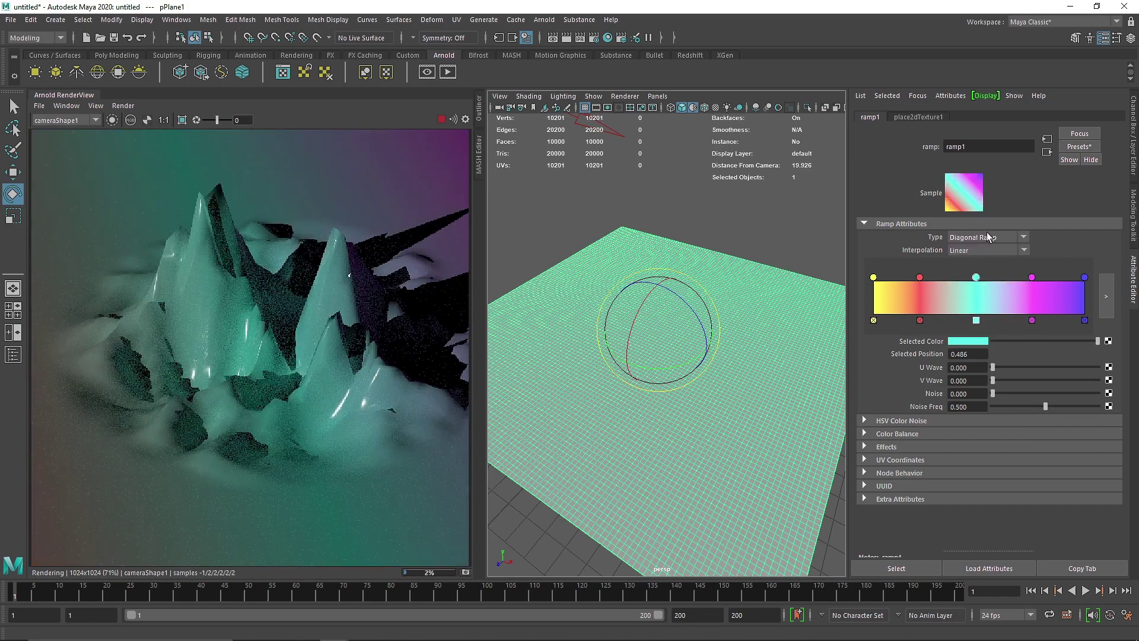
{"action": "left_click", "coordinate": [987, 238]}
{"action": "left_click", "coordinate": [978, 286]}
{"action": "left_click", "coordinate": [987, 238]}
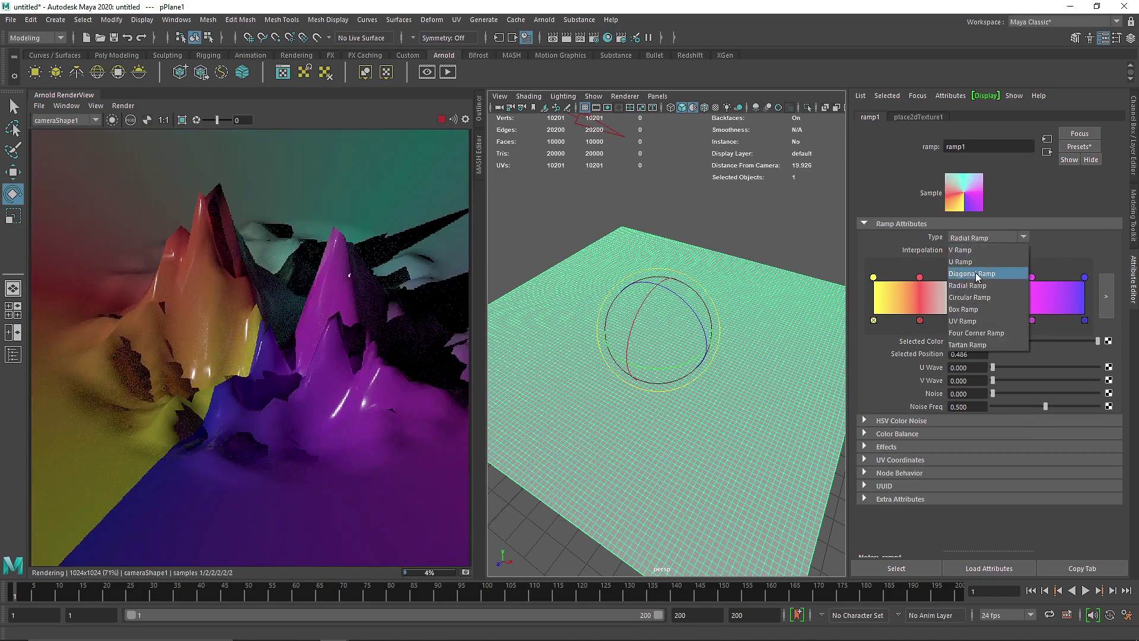
{"action": "left_click", "coordinate": [977, 297]}
{"action": "left_click", "coordinate": [982, 237]}
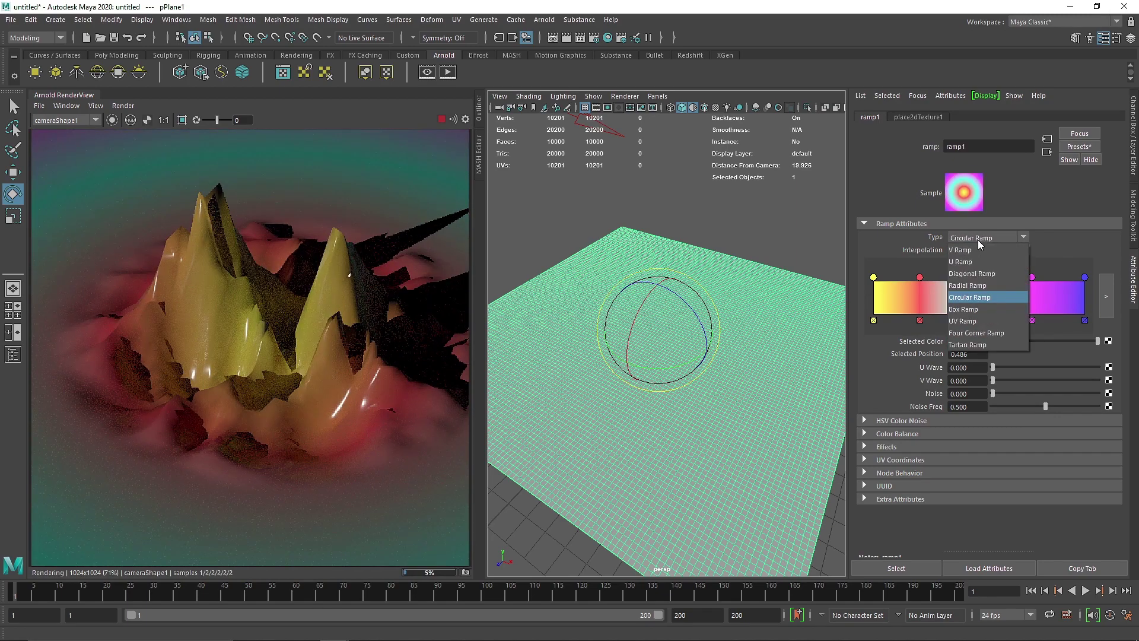
{"action": "left_click", "coordinate": [971, 251]}
{"action": "left_click", "coordinate": [980, 235]}
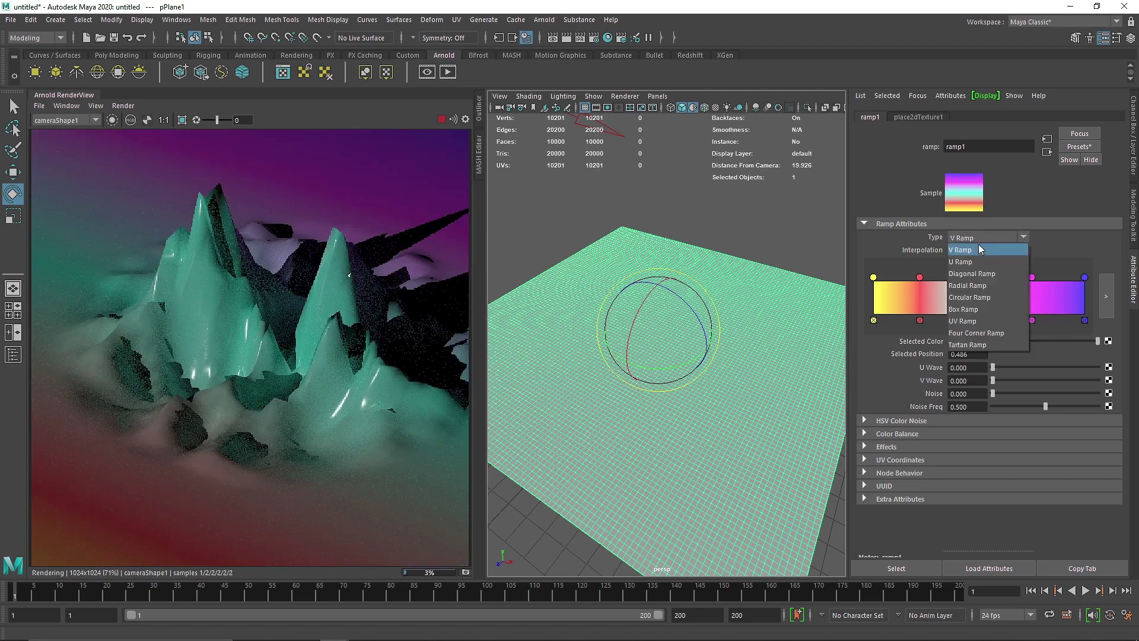
{"action": "left_click", "coordinate": [977, 262]}
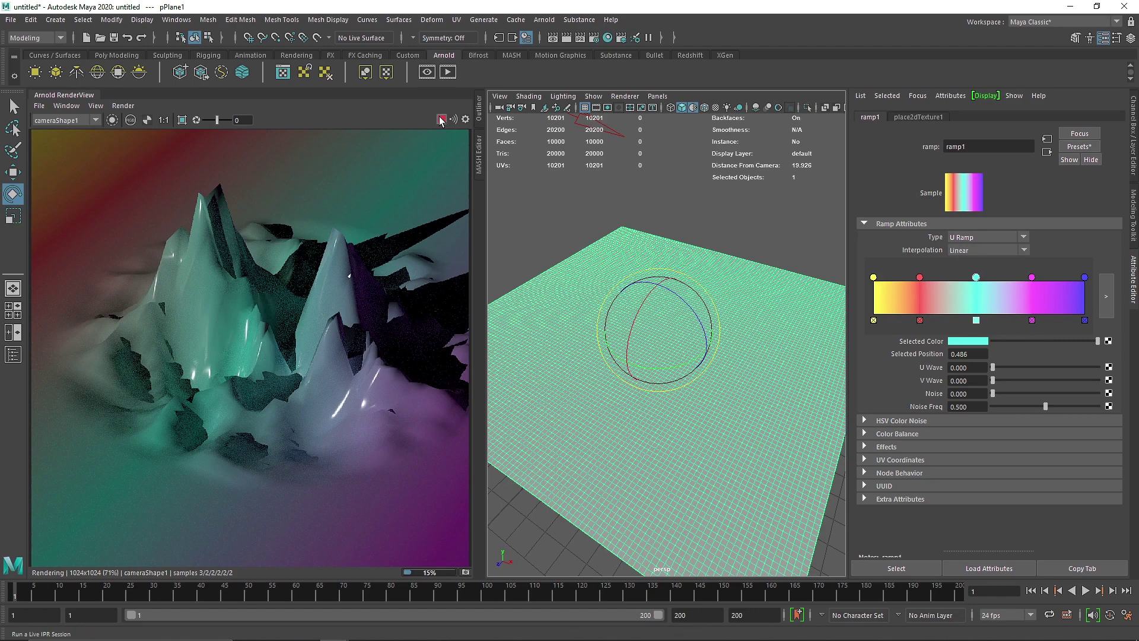
Set ramp1's Noise to 1, U Wave to about 0.926 and Noise Freq to about 0.438
{"action": "left_click_drag", "start_coordinate": [993, 393], "coordinate": [1137, 391]}
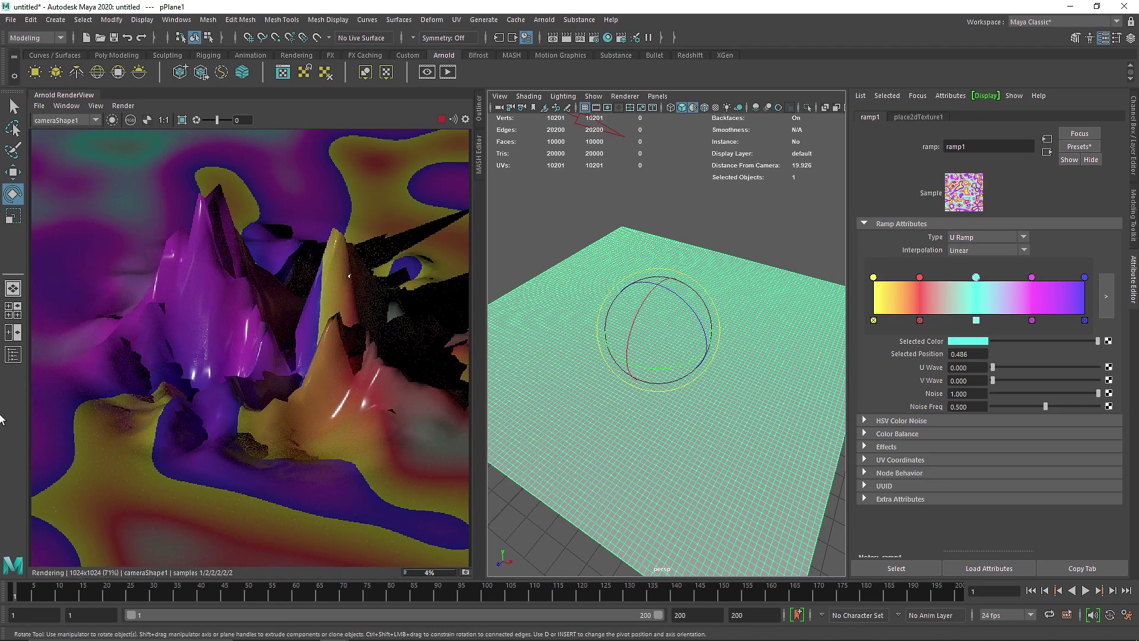
{"action": "scroll", "coordinate": [184, 451], "scroll_direction": "down", "scroll_amount": 2}
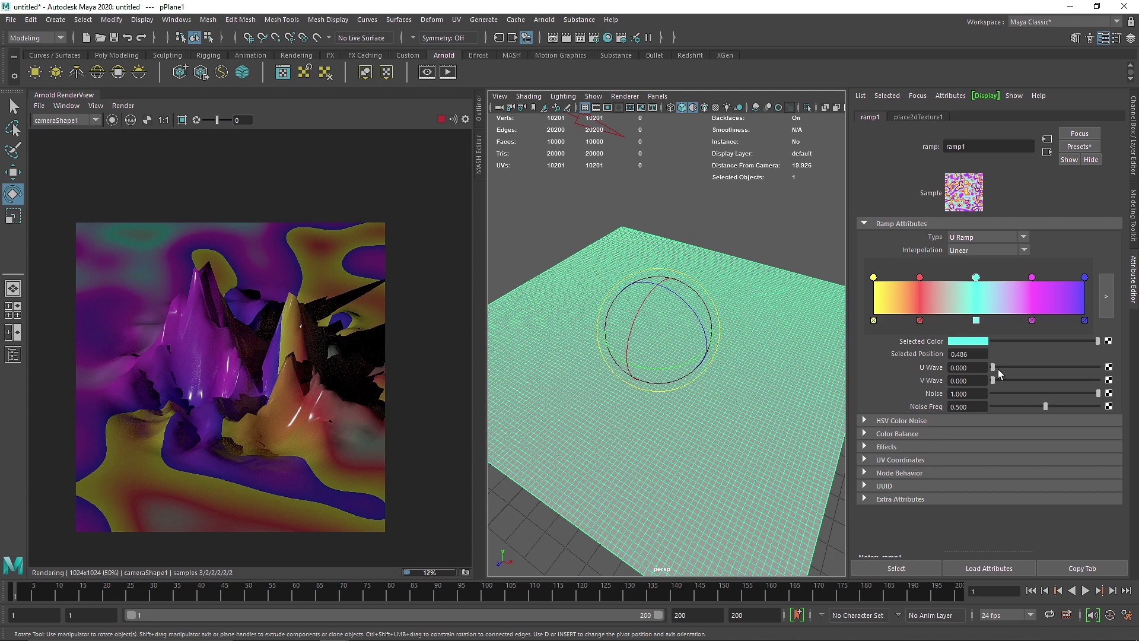
{"action": "mouse_move", "coordinate": [992, 368]}
{"action": "left_mouse_down"}
{"action": "mouse_move", "coordinate": [1113, 384]}
{"action": "mouse_move", "coordinate": [1012, 384]}
{"action": "mouse_move", "coordinate": [930, 361]}
{"action": "left_mouse_up"}
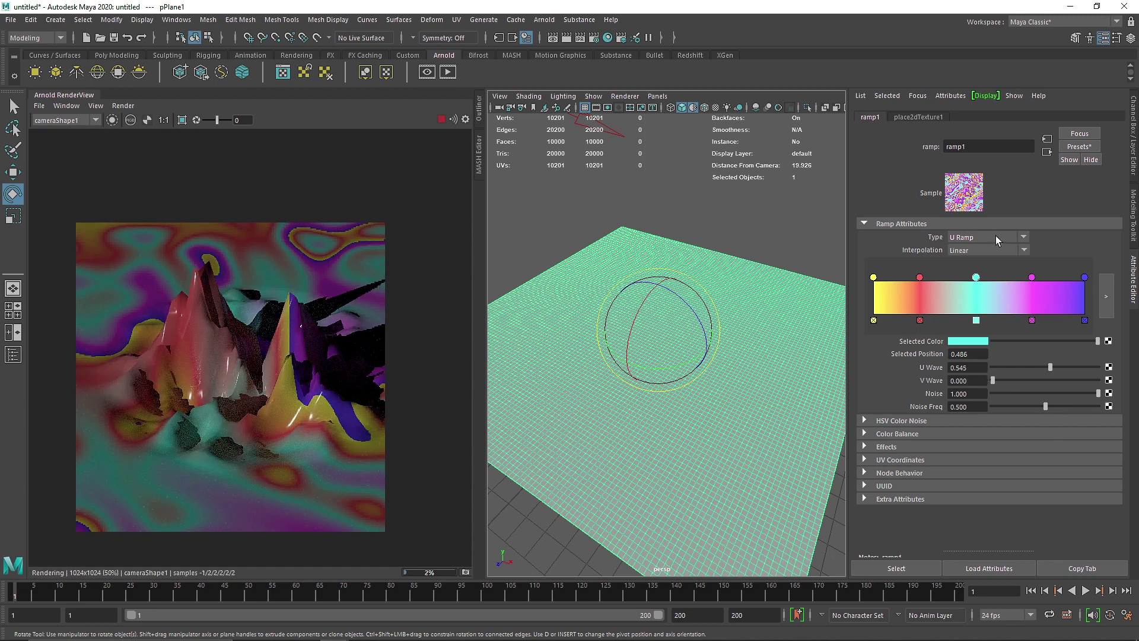
{"action": "left_click_drag", "start_coordinate": [1047, 365], "coordinate": [1083, 367]}
{"action": "mouse_move", "coordinate": [1034, 408]}
{"action": "left_mouse_down"}
{"action": "mouse_move", "coordinate": [1021, 408]}
{"action": "mouse_move", "coordinate": [1077, 407]}
{"action": "mouse_move", "coordinate": [1012, 403]}
{"action": "mouse_move", "coordinate": [1038, 405]}
{"action": "left_mouse_up"}
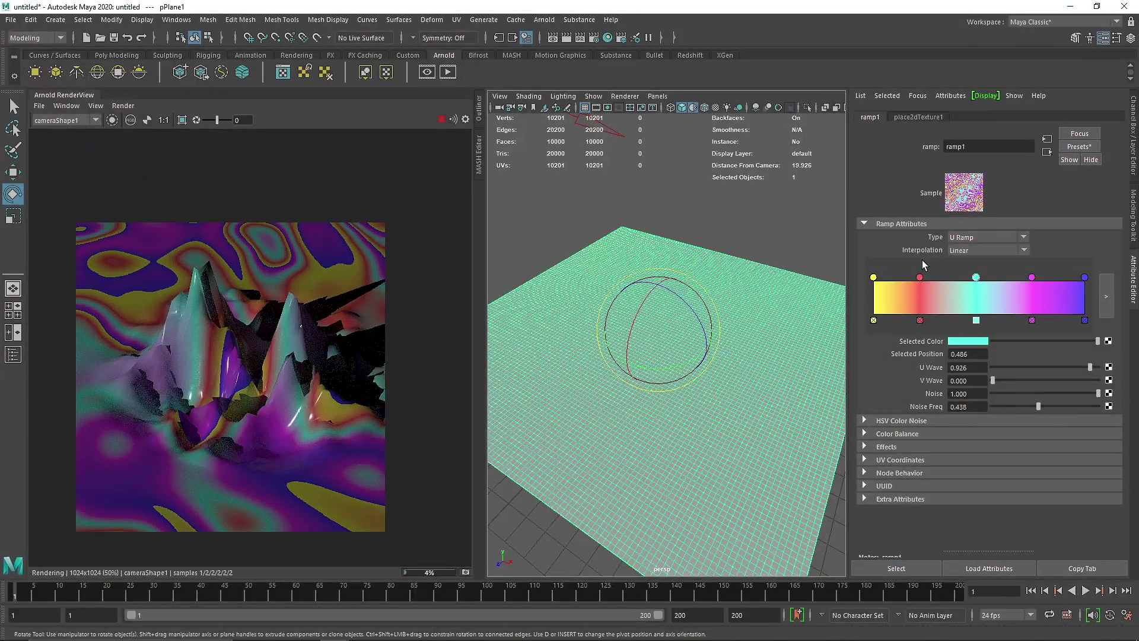
Switch ramp1 to the V Ramp type and set its V Wave to 1
{"action": "left_click", "coordinate": [971, 237]}
{"action": "left_click", "coordinate": [961, 250]}
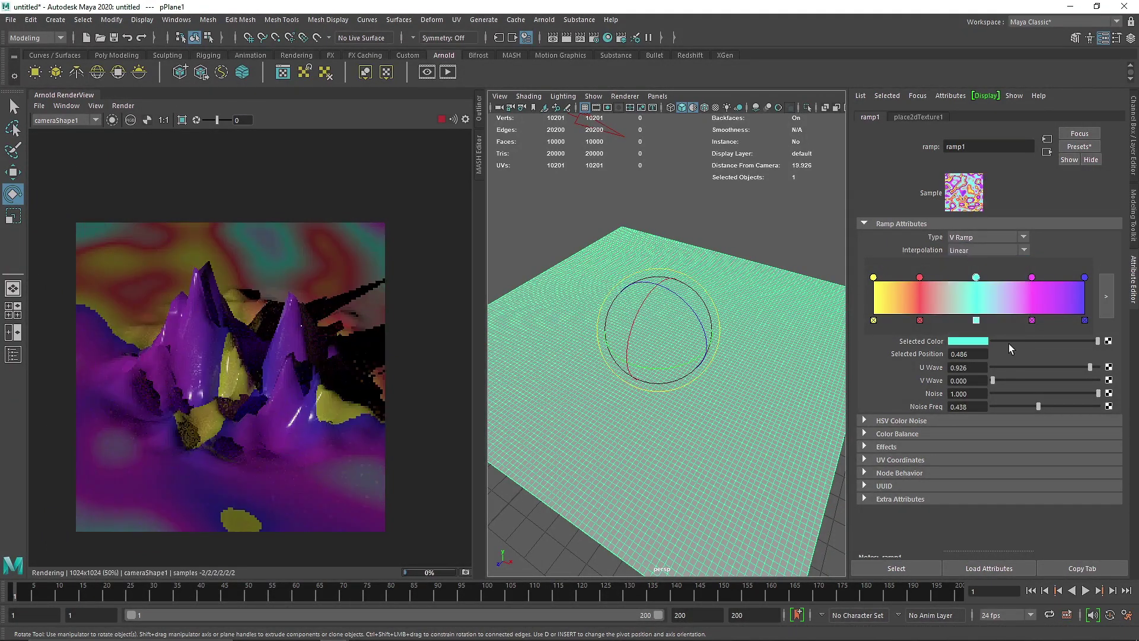
{"action": "left_click_drag", "start_coordinate": [1019, 381], "coordinate": [1097, 376]}
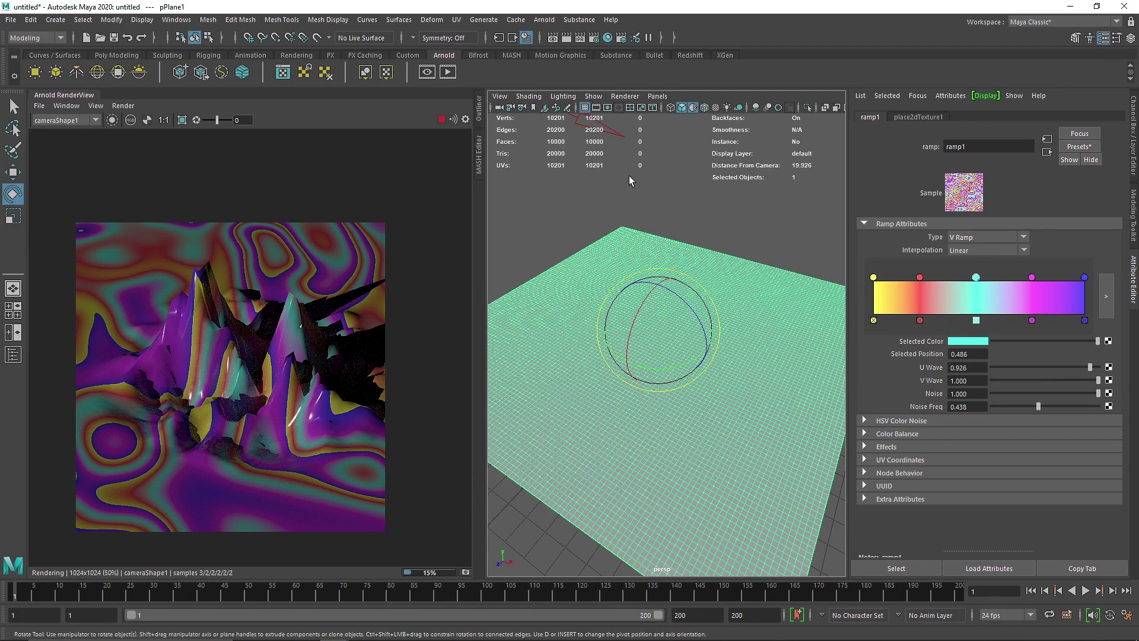
Set the plane shape's Arnold subdivision type to linear with 3 iterations
{"action": "scroll", "coordinate": [625, 360], "scroll_direction": "up", "scroll_amount": 3}
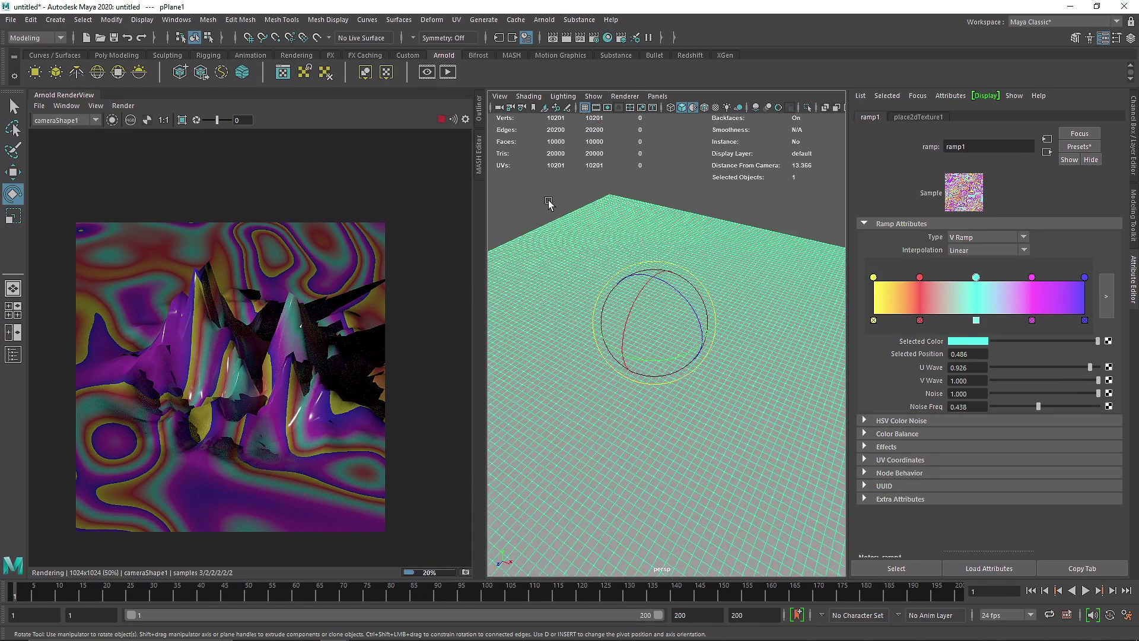
{"action": "left_click", "coordinate": [549, 200]}
{"action": "left_click", "coordinate": [608, 281]}
{"action": "left_click", "coordinate": [914, 116]}
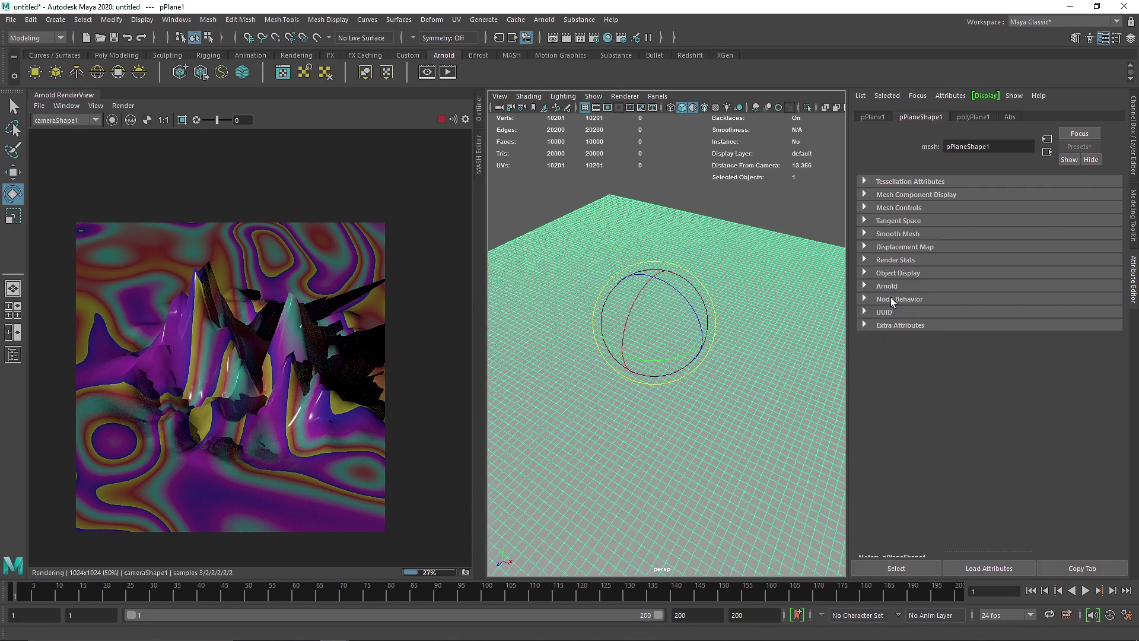
{"action": "left_click", "coordinate": [887, 285]}
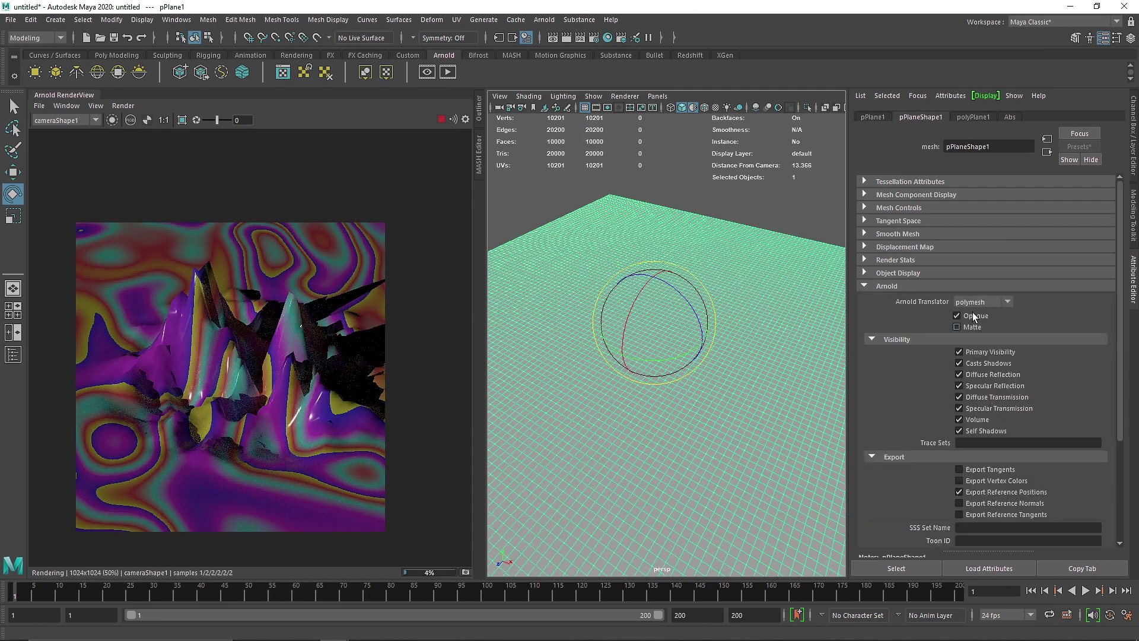
{"action": "scroll", "coordinate": [897, 435], "scroll_direction": "down", "scroll_amount": 5}
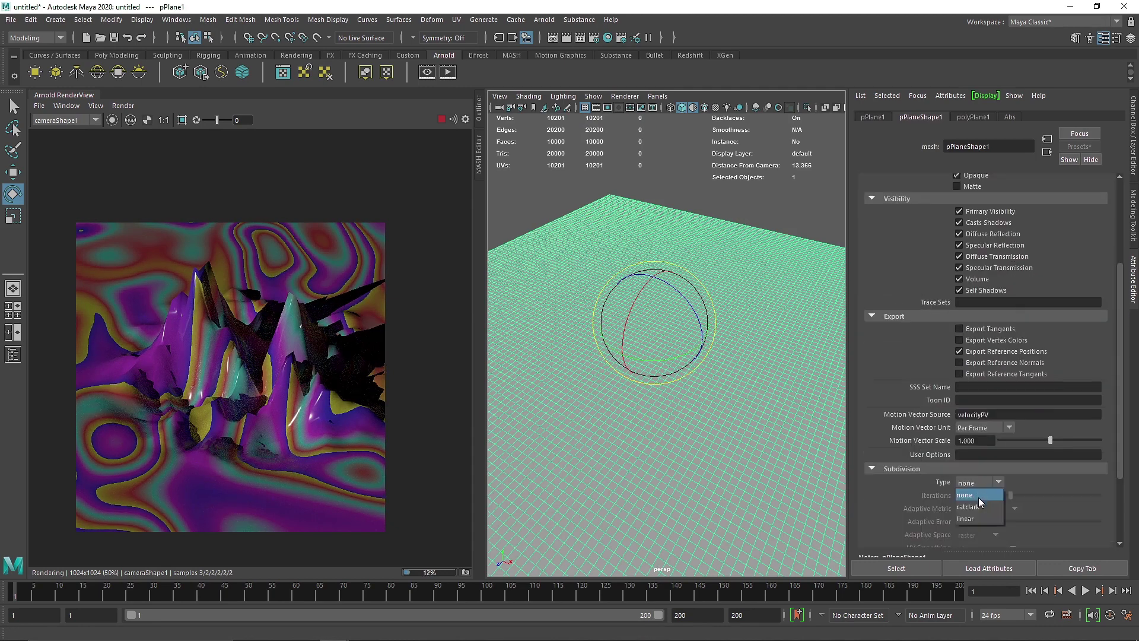
{"action": "left_click", "coordinate": [979, 518]}
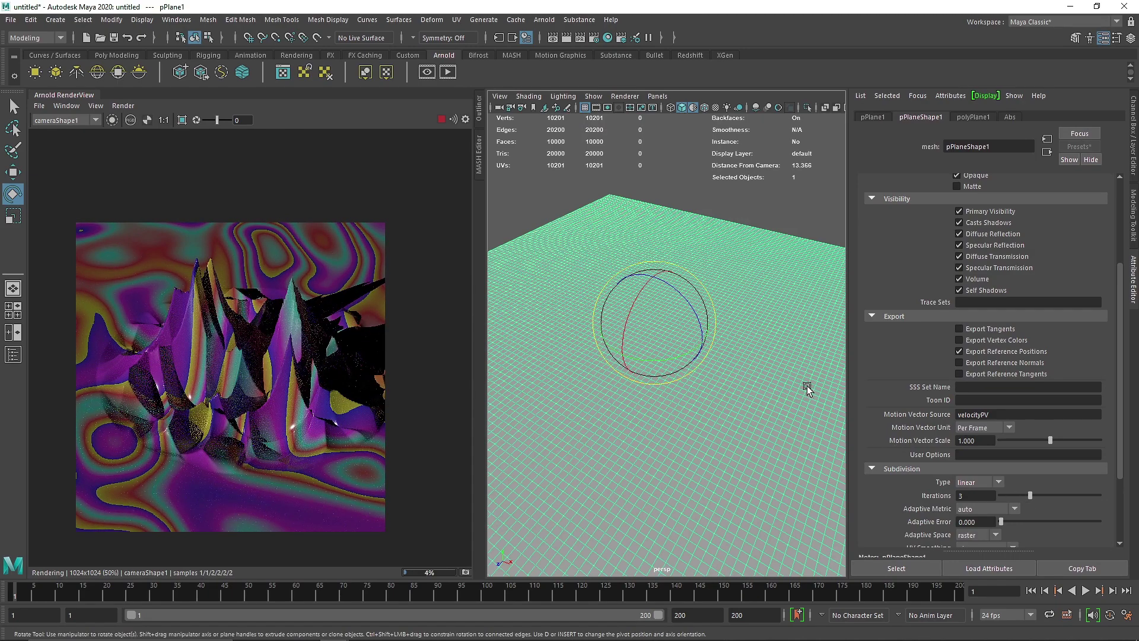
Inspect the displaced peaks up close in the Arnold RenderView using a small render region
{"action": "key", "text": "f"}
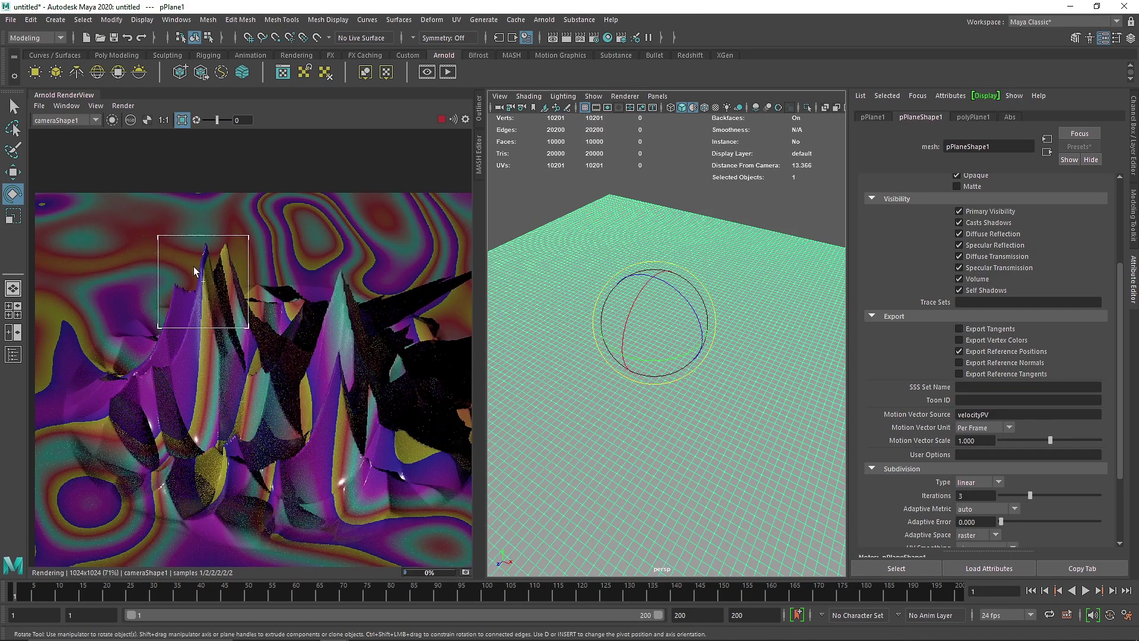
{"action": "scroll", "coordinate": [192, 265], "scroll_direction": "up", "scroll_amount": 2}
{"action": "scroll", "coordinate": [198, 376], "scroll_direction": "down", "scroll_amount": 3}
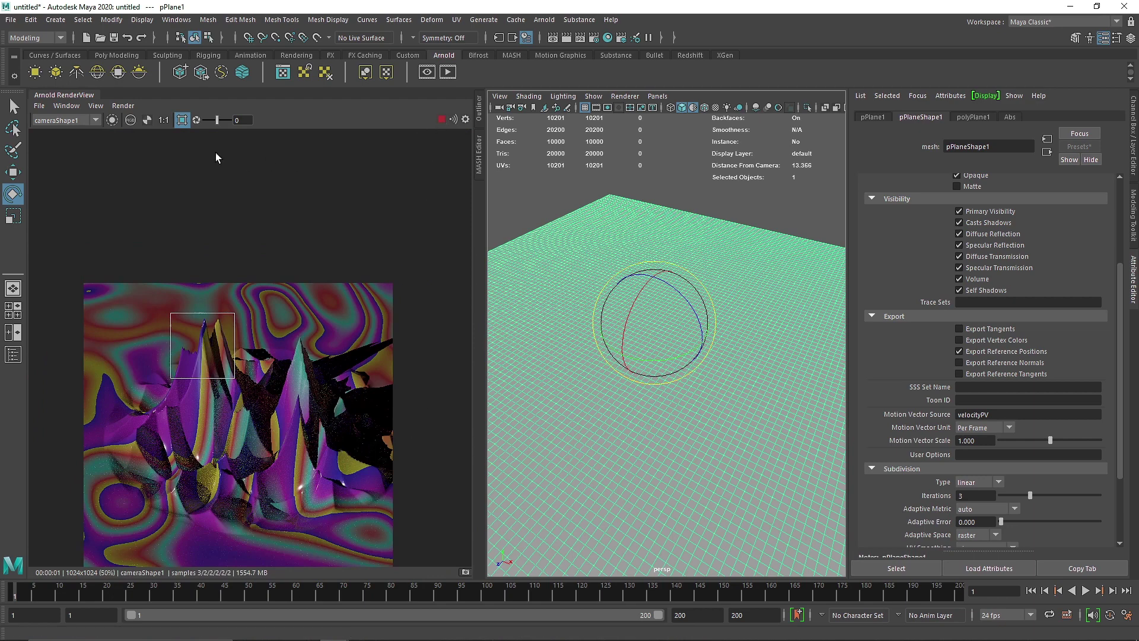
{"action": "scroll", "coordinate": [263, 292], "scroll_direction": "up", "scroll_amount": 2}
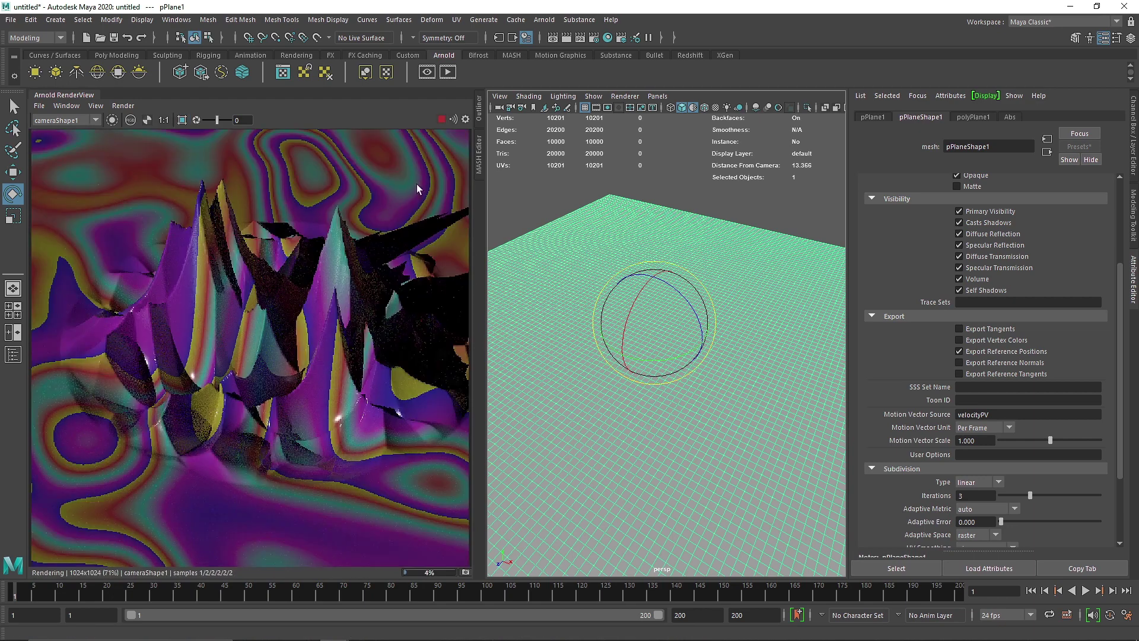
Stop the live render and close the Arnold RenderView
{"action": "left_click", "coordinate": [441, 120]}
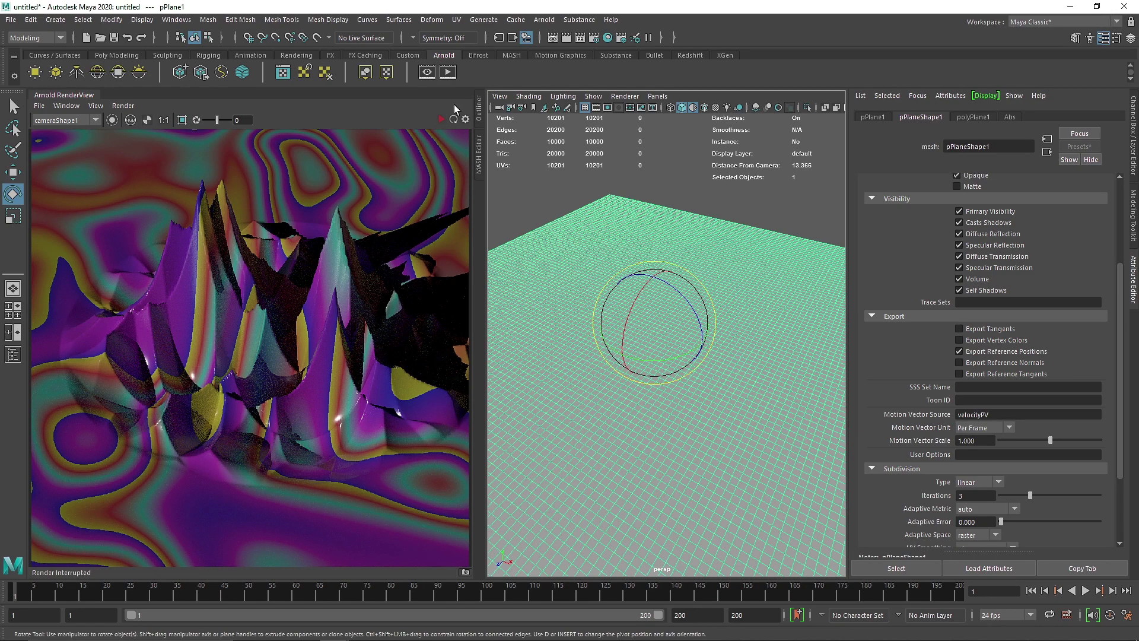
{"action": "right_click", "coordinate": [82, 100]}
{"action": "left_click", "coordinate": [137, 142]}
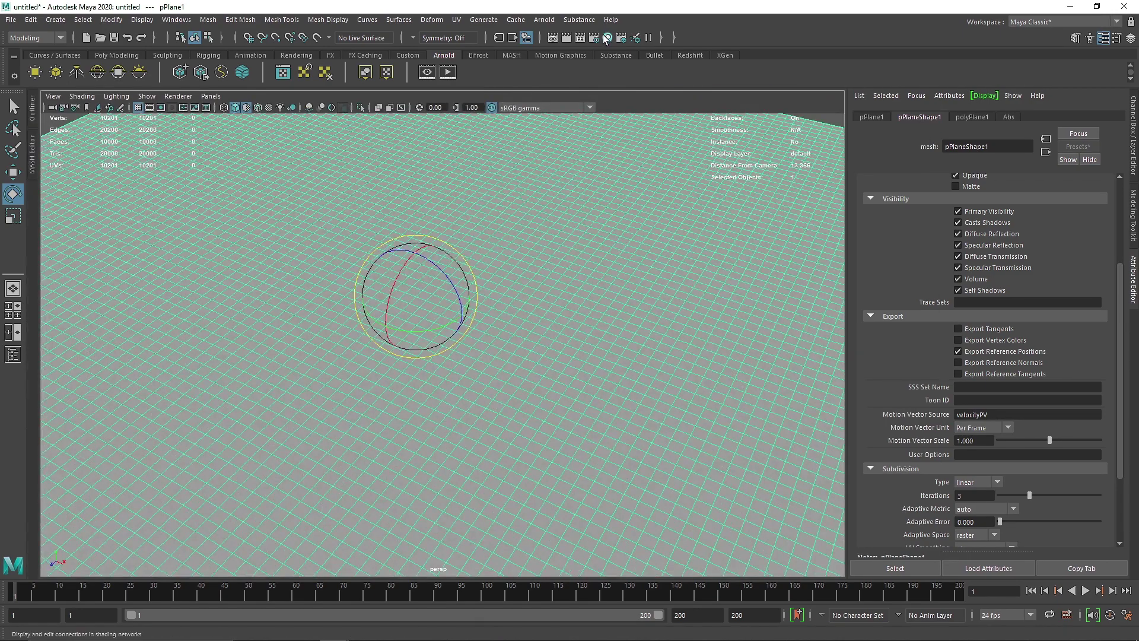
In Hypershade, show all inputs of the Abs material and connect ramp1's Out Color to its Emission Color
{"action": "left_click", "coordinate": [605, 38]}
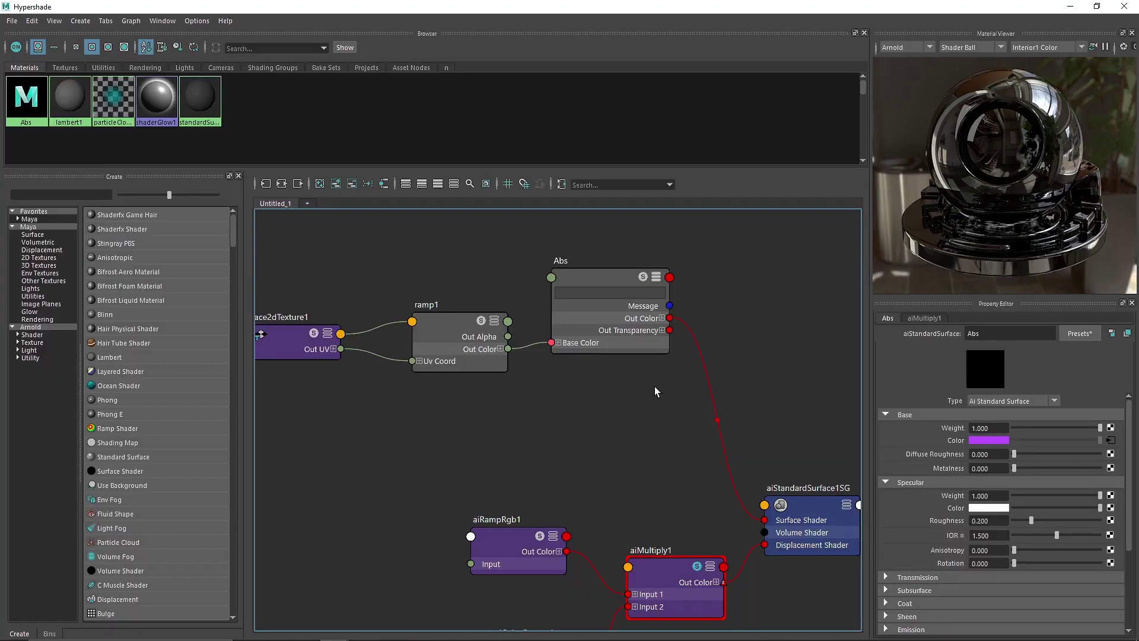
{"action": "left_click", "coordinate": [611, 296]}
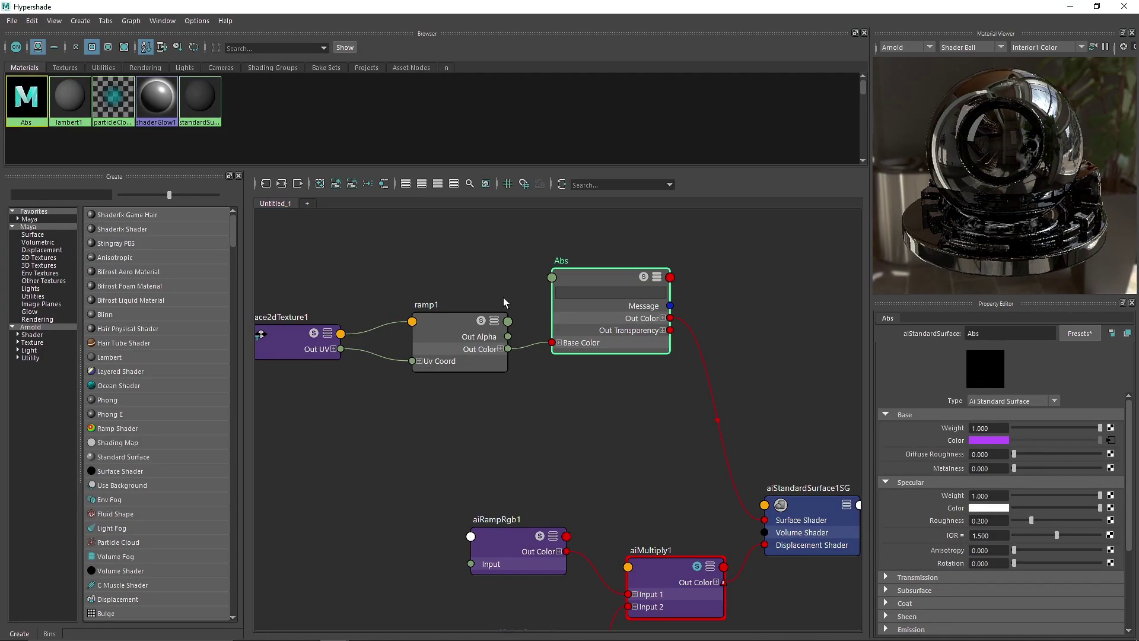
{"action": "left_click", "coordinate": [453, 182]}
{"action": "left_click_drag", "start_coordinate": [508, 349], "coordinate": [562, 575]}
{"action": "left_click_drag", "start_coordinate": [588, 272], "coordinate": [742, 360]}
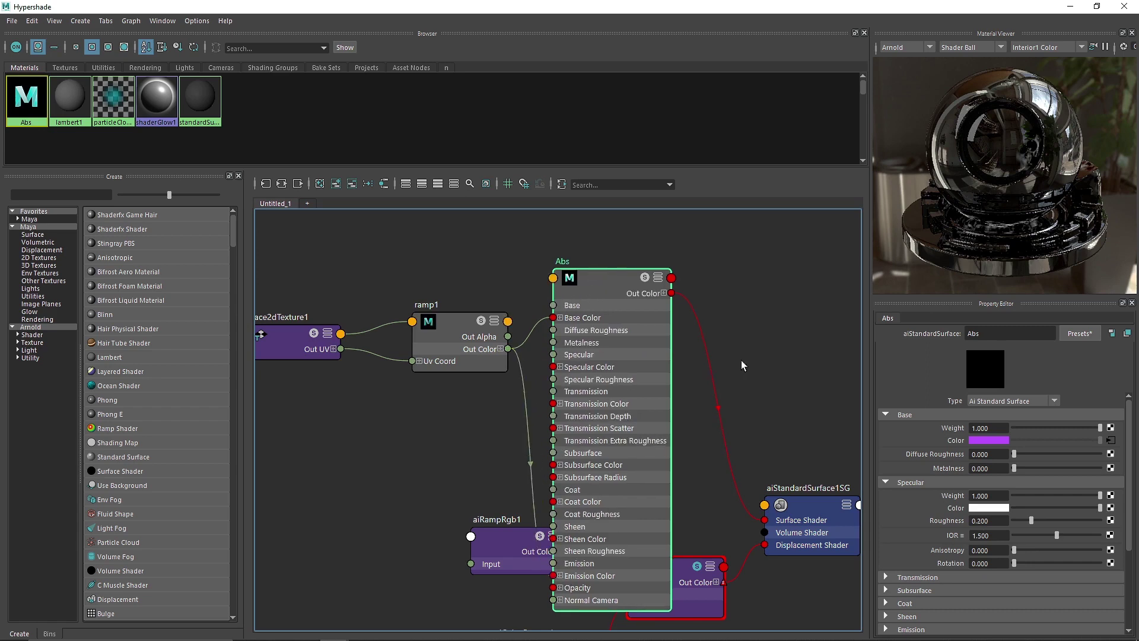
Set the Abs material's Emission Weight to 1 and disconnect ramp1 from its Base Color
{"action": "left_click", "coordinate": [913, 415]}
{"action": "left_click", "coordinate": [910, 428]}
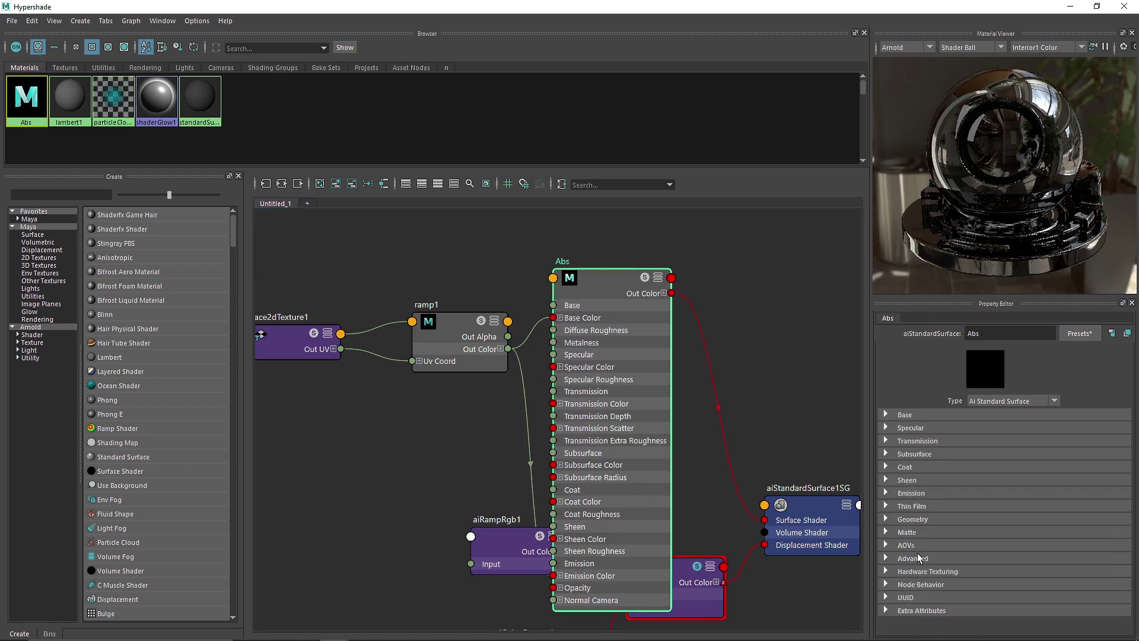
{"action": "left_click", "coordinate": [912, 493]}
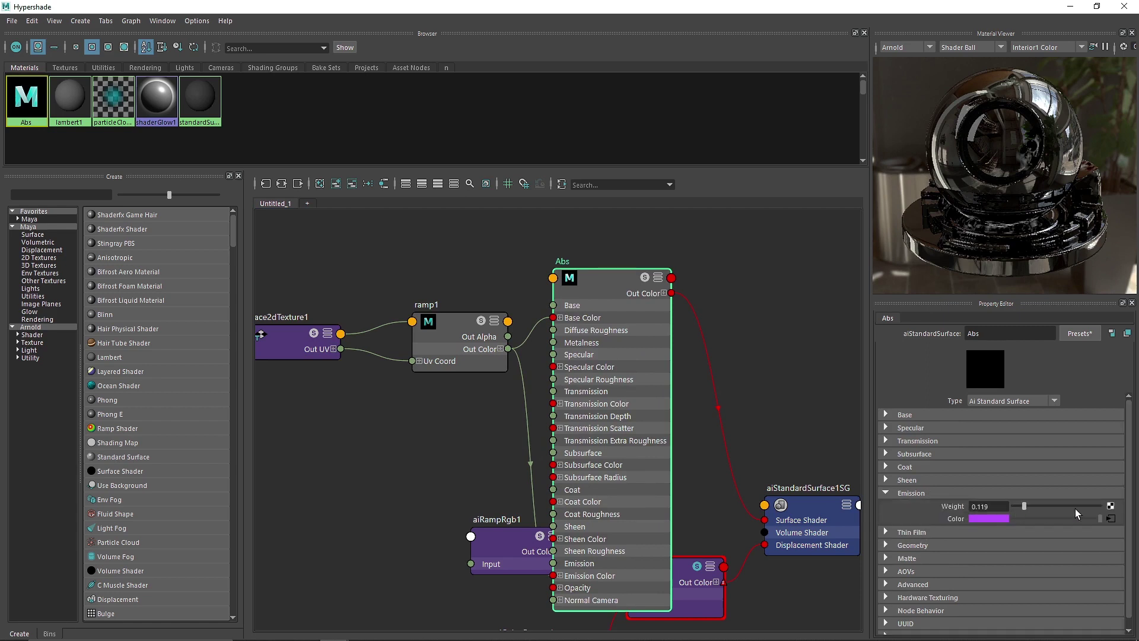
{"action": "left_click_drag", "start_coordinate": [543, 324], "coordinate": [560, 318]}
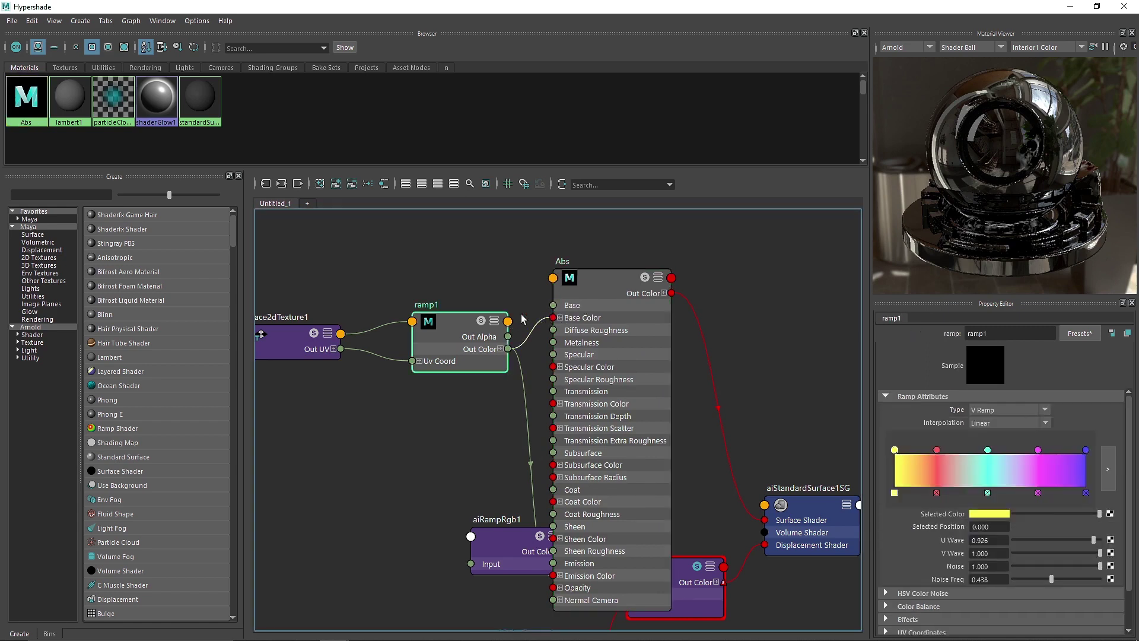
{"action": "left_click", "coordinate": [558, 323]}
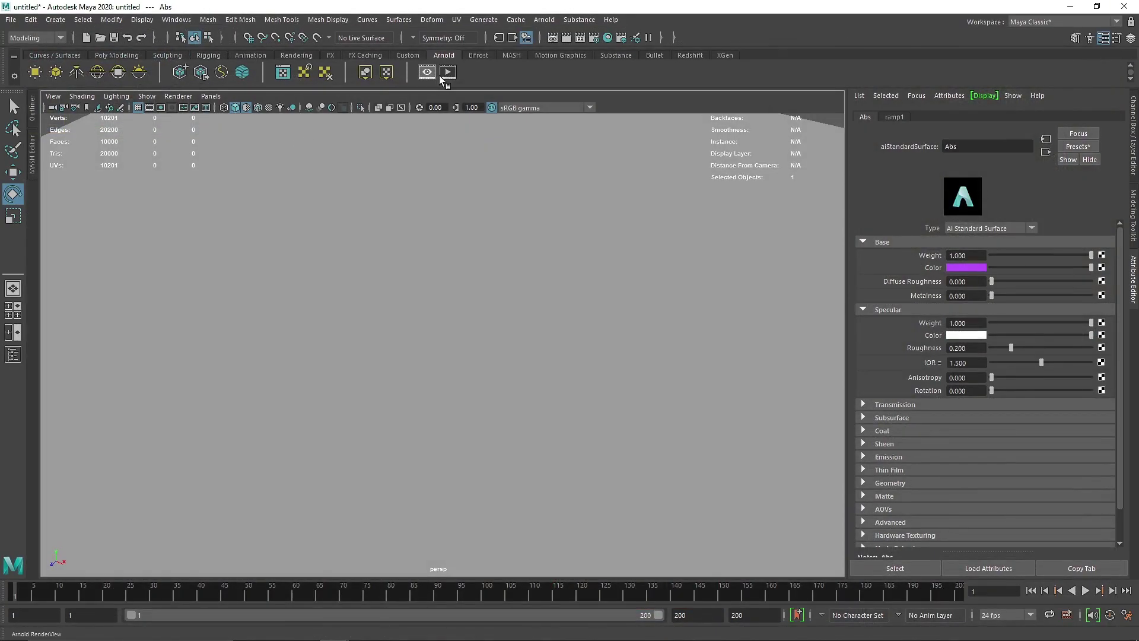
Render the plane in the Arnold RenderView to preview the emissive ramp colors, and stop the render
{"action": "left_click", "coordinate": [447, 72]}
{"action": "scroll", "coordinate": [322, 204], "scroll_direction": "down", "scroll_amount": 2}
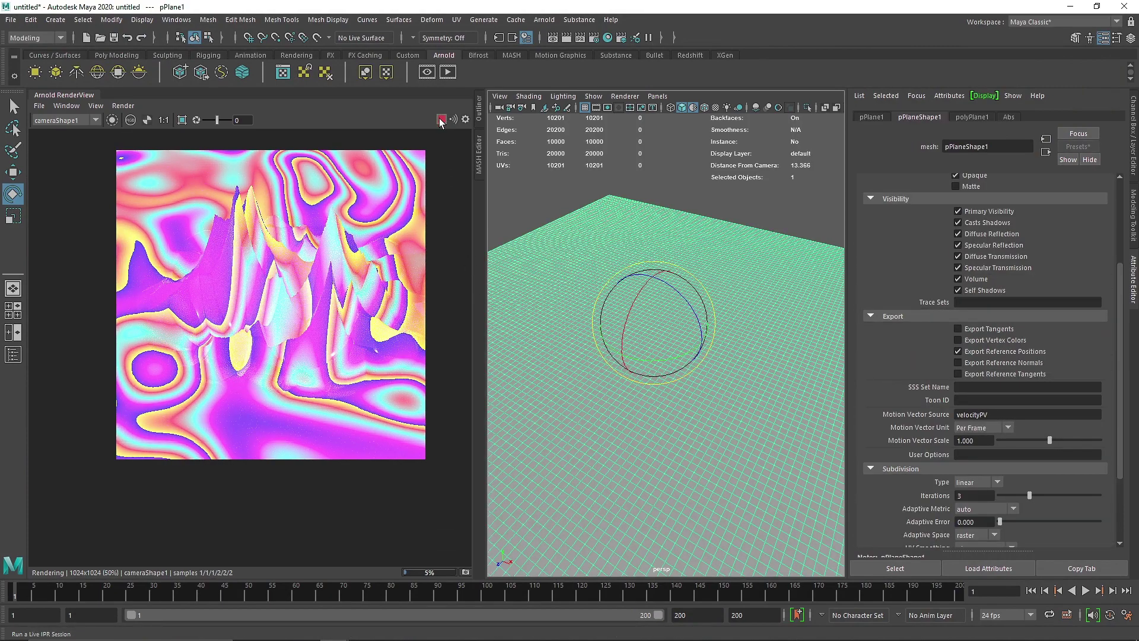
{"action": "left_click", "coordinate": [441, 119]}
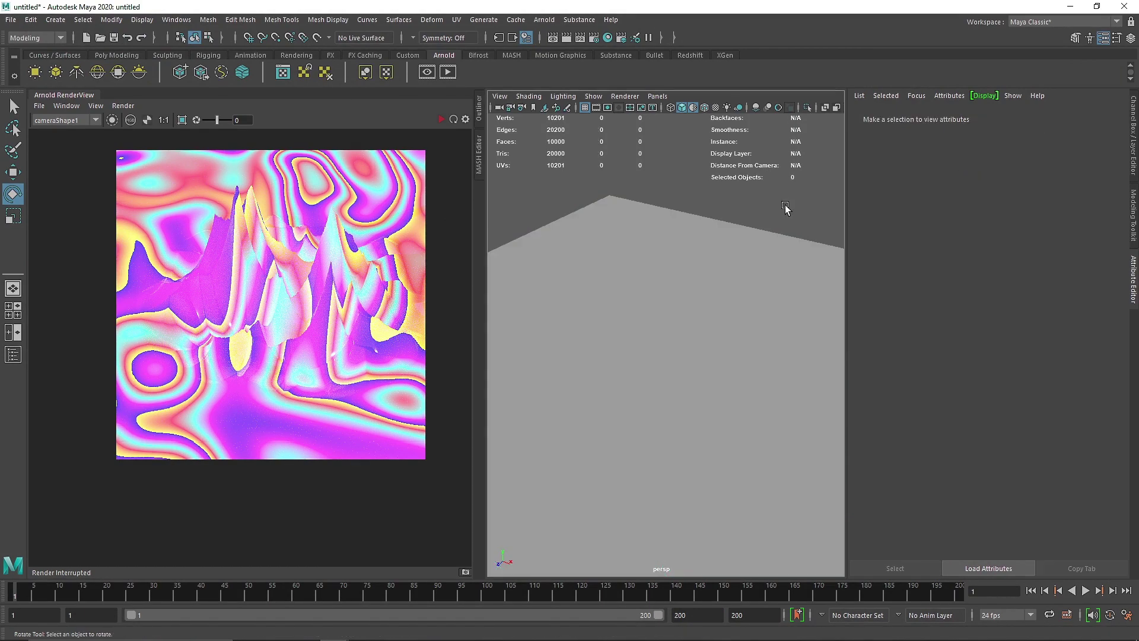
Darken the Abs material's Base Color to near black and set its Metalness to 0.5
{"action": "left_click", "coordinate": [1010, 117]}
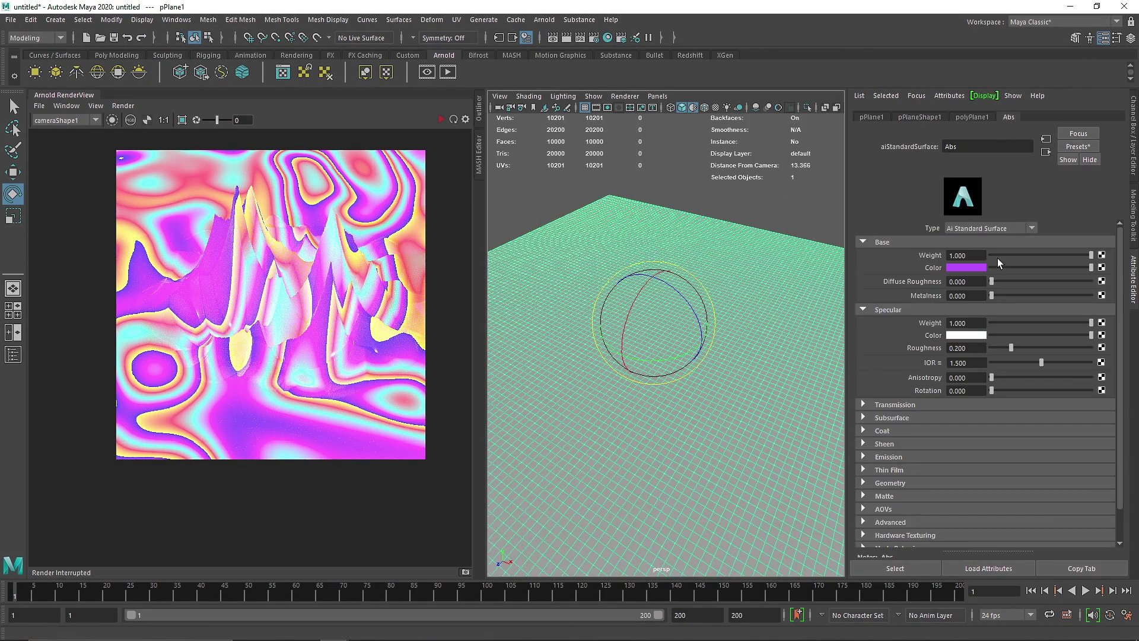
{"action": "left_click_drag", "start_coordinate": [1008, 275], "coordinate": [994, 275]}
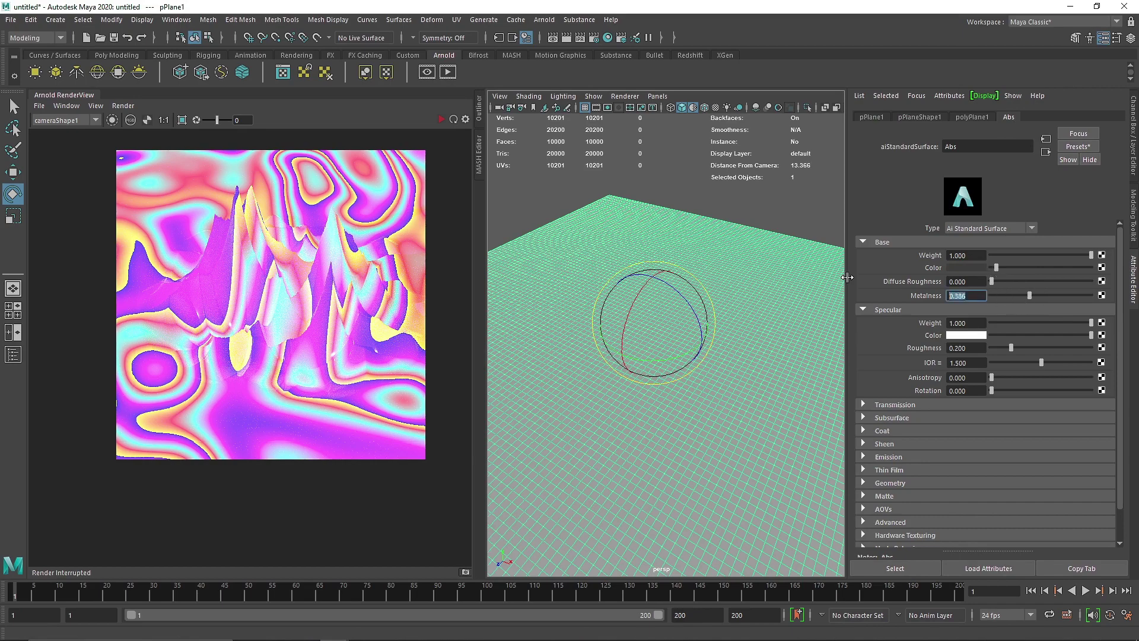
Set the Abs material's Emission Weight to 0 and break the ramp1 connection on its Emission Color
{"action": "left_click", "coordinate": [888, 456]}
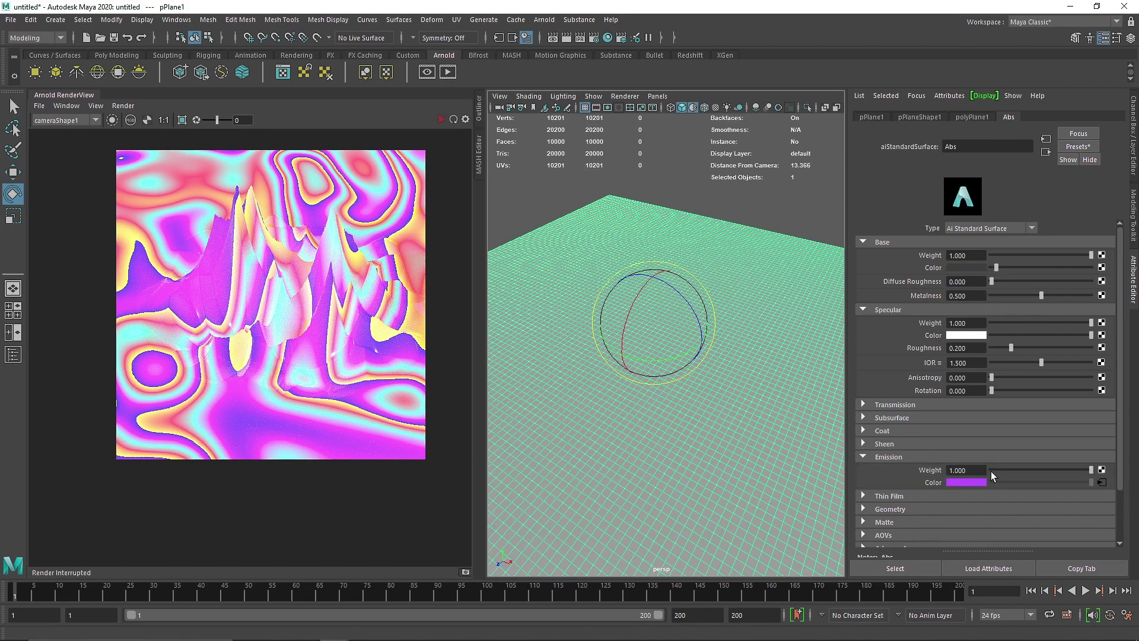
{"action": "left_click", "coordinate": [941, 481]}
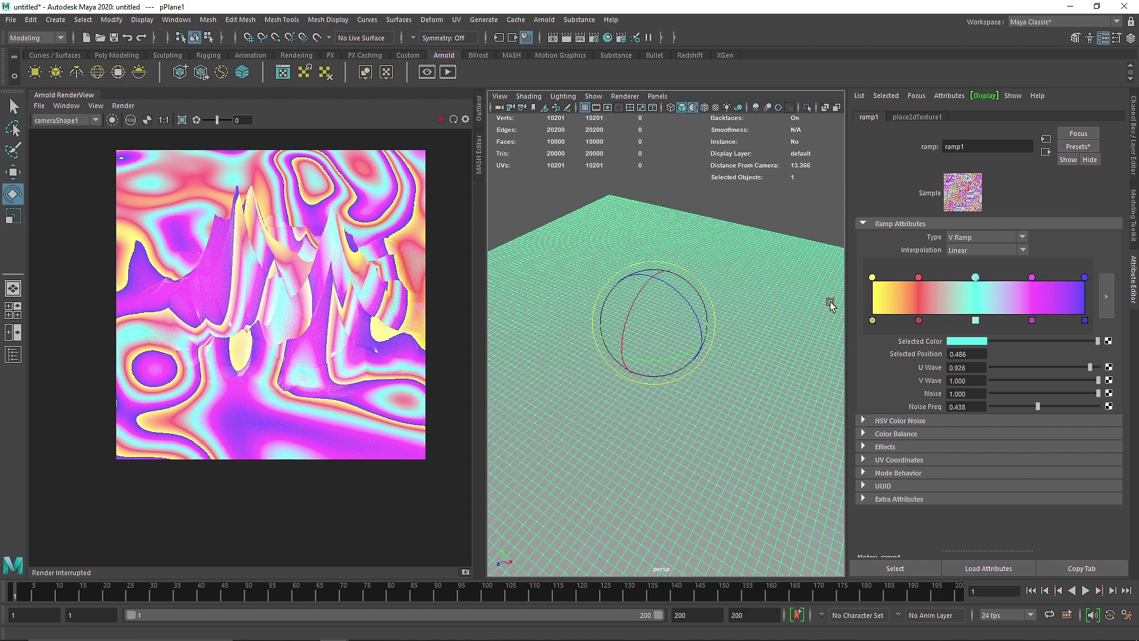
{"action": "left_click", "coordinate": [711, 152]}
{"action": "left_click", "coordinate": [742, 249]}
{"action": "right_click", "coordinate": [934, 471]}
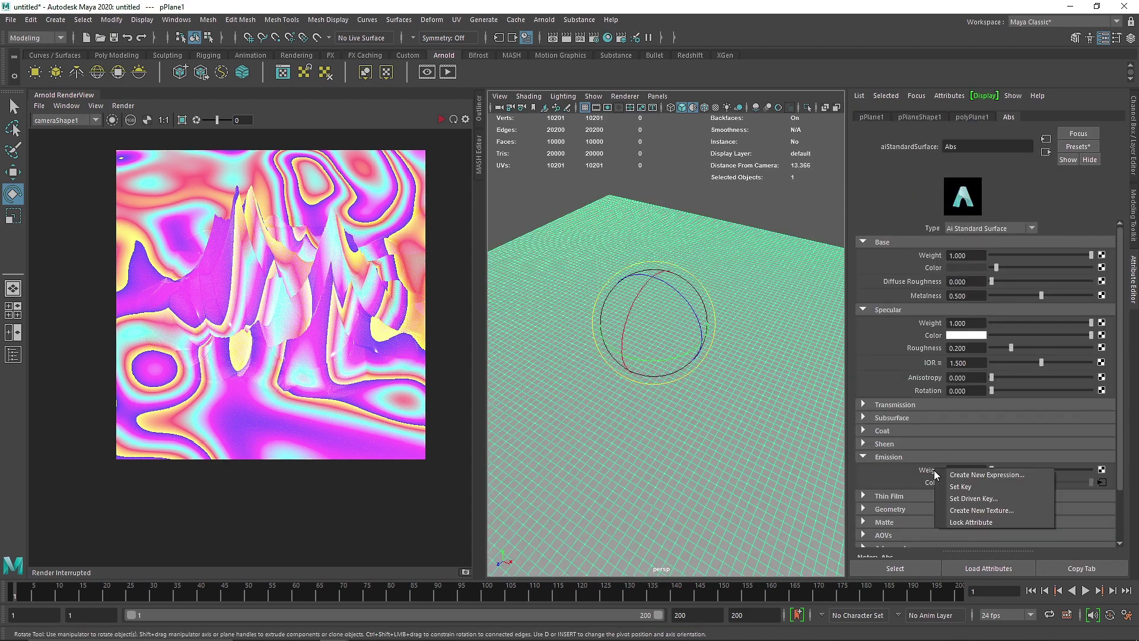
{"action": "right_click", "coordinate": [927, 485]}
{"action": "left_click", "coordinate": [963, 515]}
{"action": "left_click", "coordinate": [886, 455]}
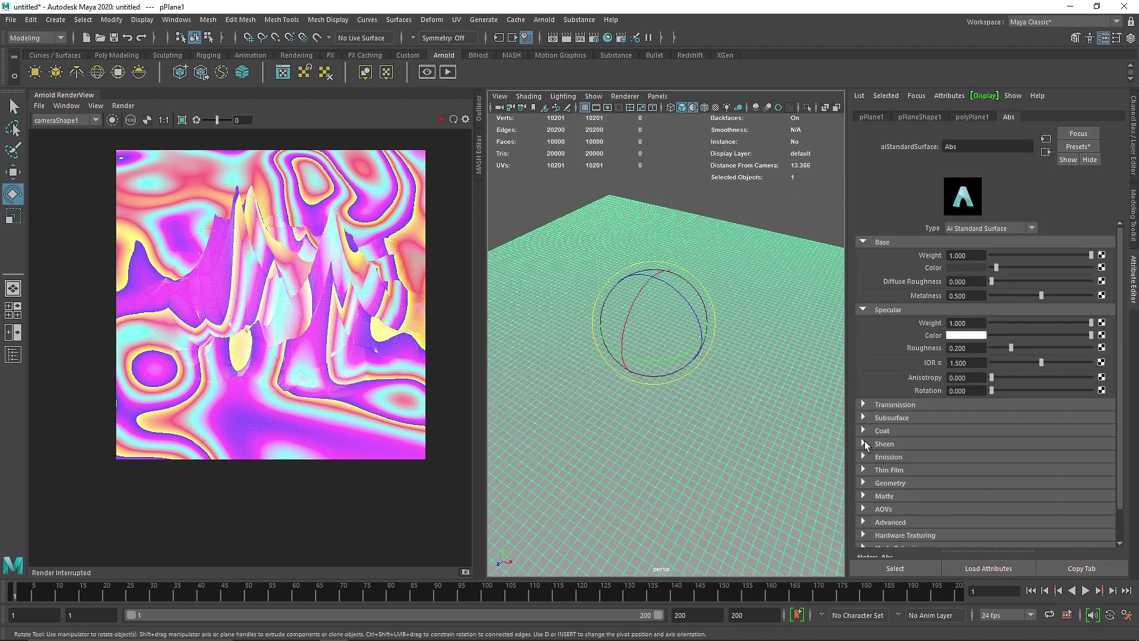
Restart the live render and set the Abs material's Specular Roughness to 0.4
{"action": "left_click", "coordinate": [440, 120]}
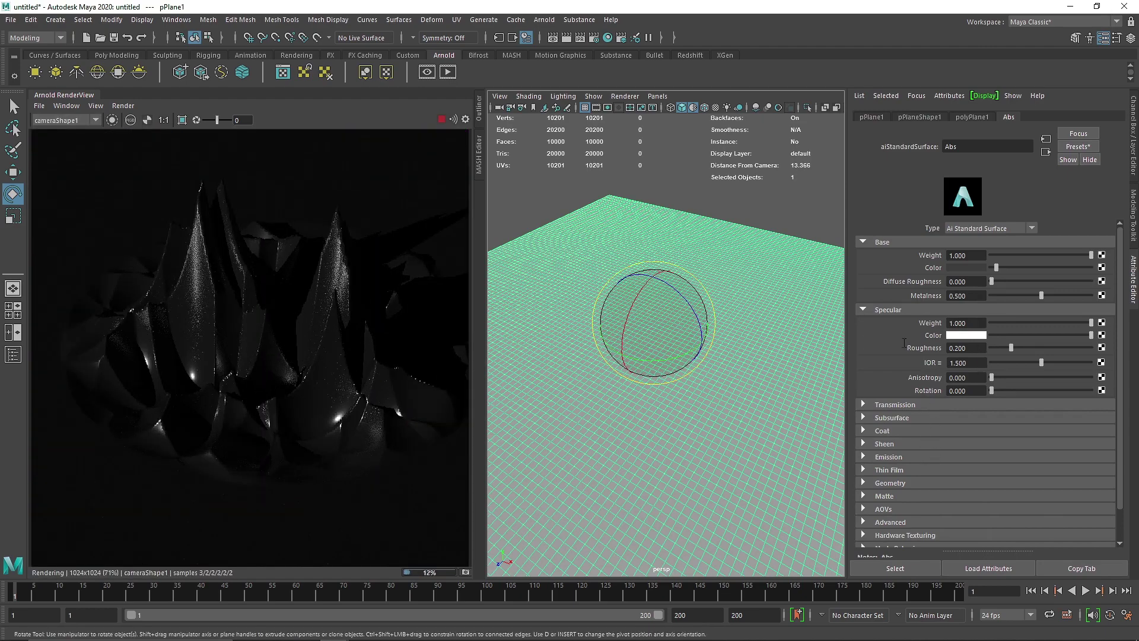
{"action": "left_click_drag", "start_coordinate": [904, 342], "coordinate": [866, 340]}
{"action": "type", "text": ".4"}
{"action": "key", "text": "Return"}
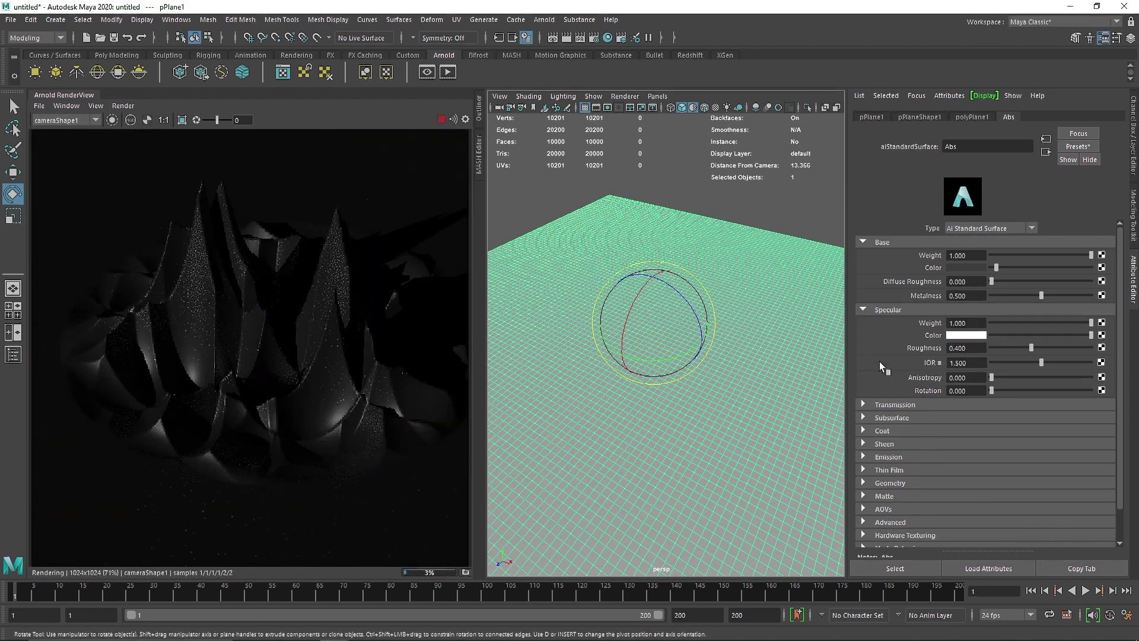
Give the Abs material a Coat with Weight 1 and Roughness 0.3
{"action": "left_click", "coordinate": [906, 432]}
{"action": "left_click_drag", "start_coordinate": [991, 443], "coordinate": [1118, 455]}
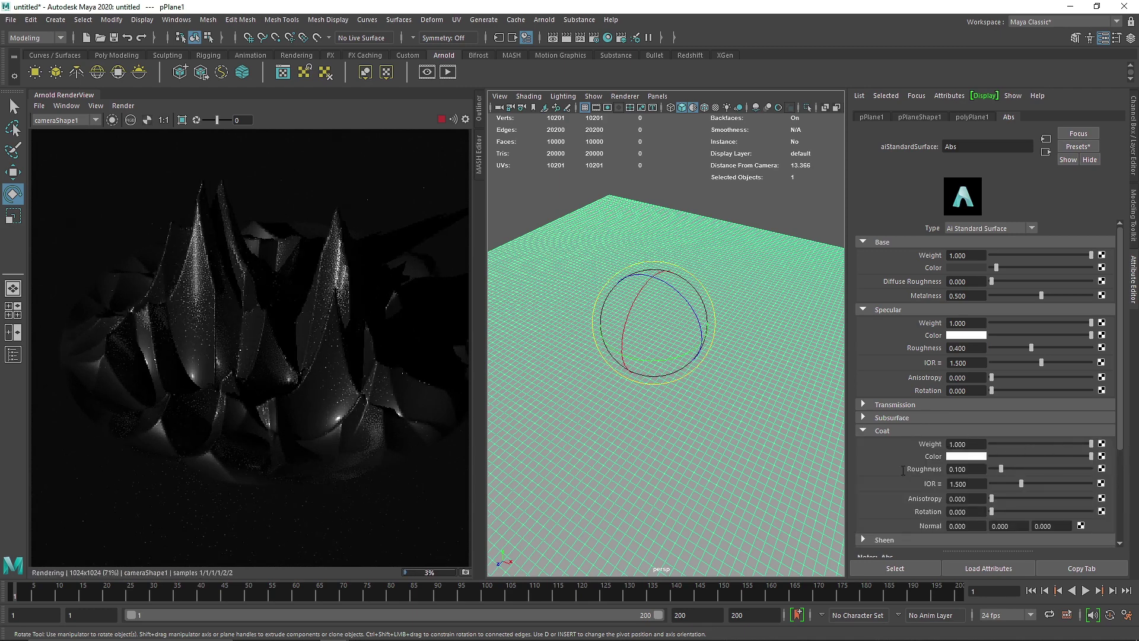
{"action": "left_click_drag", "start_coordinate": [973, 469], "coordinate": [859, 468]}
{"action": "type", "text": ".3"}
{"action": "key", "text": "Return"}
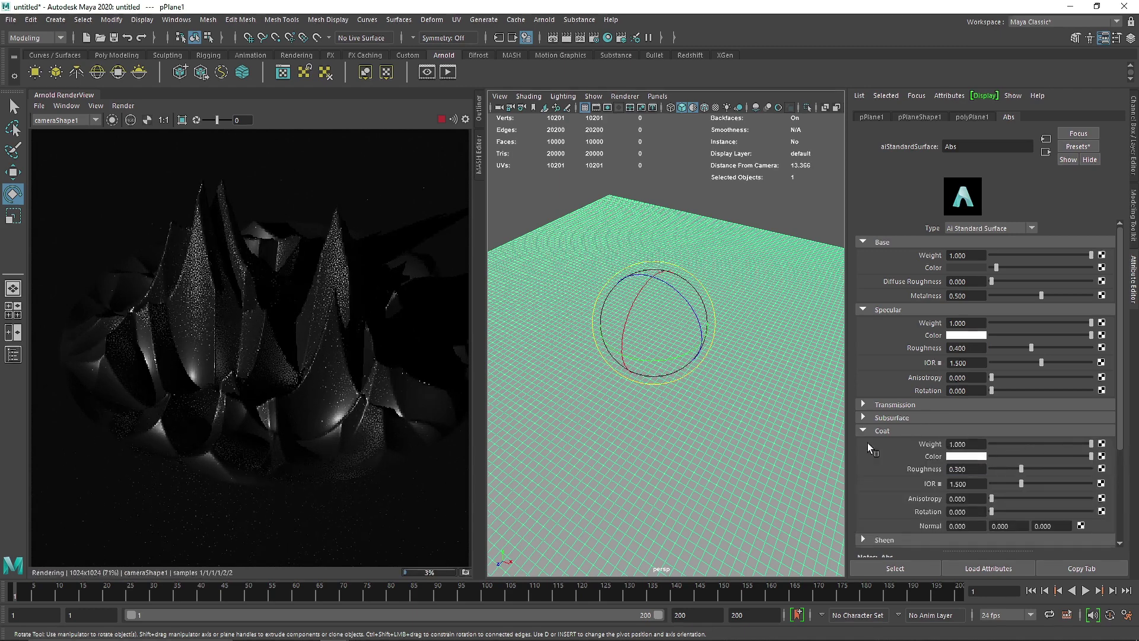
Set the Abs material's Metalness to 0.8
{"action": "left_click", "coordinate": [887, 430]}
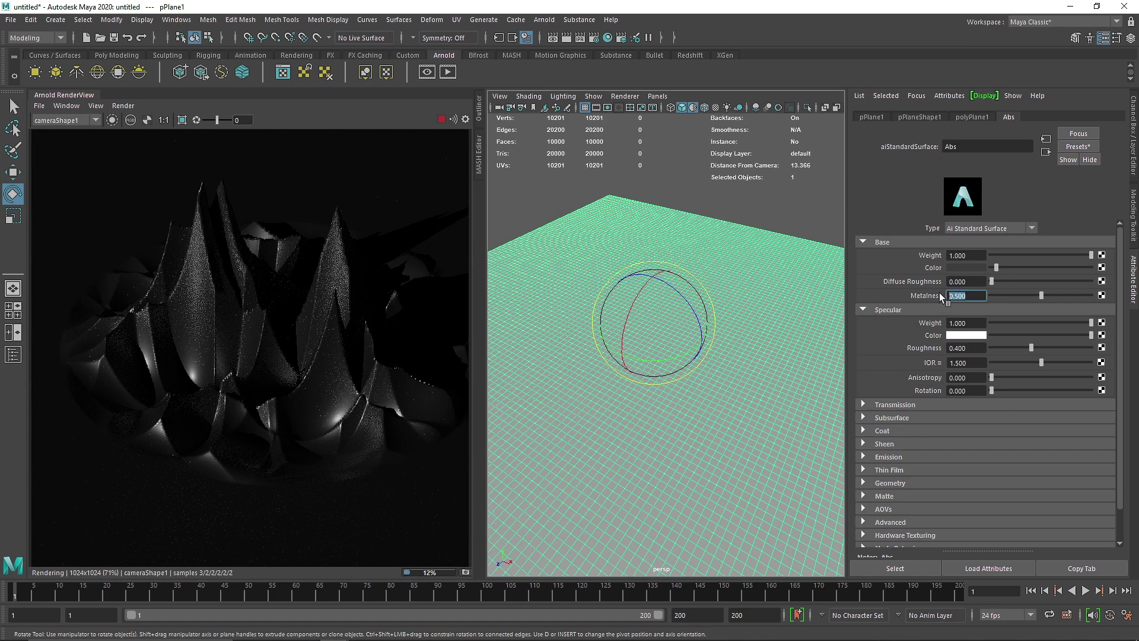
{"action": "type", "text": ".8"}
{"action": "key", "text": "Return"}
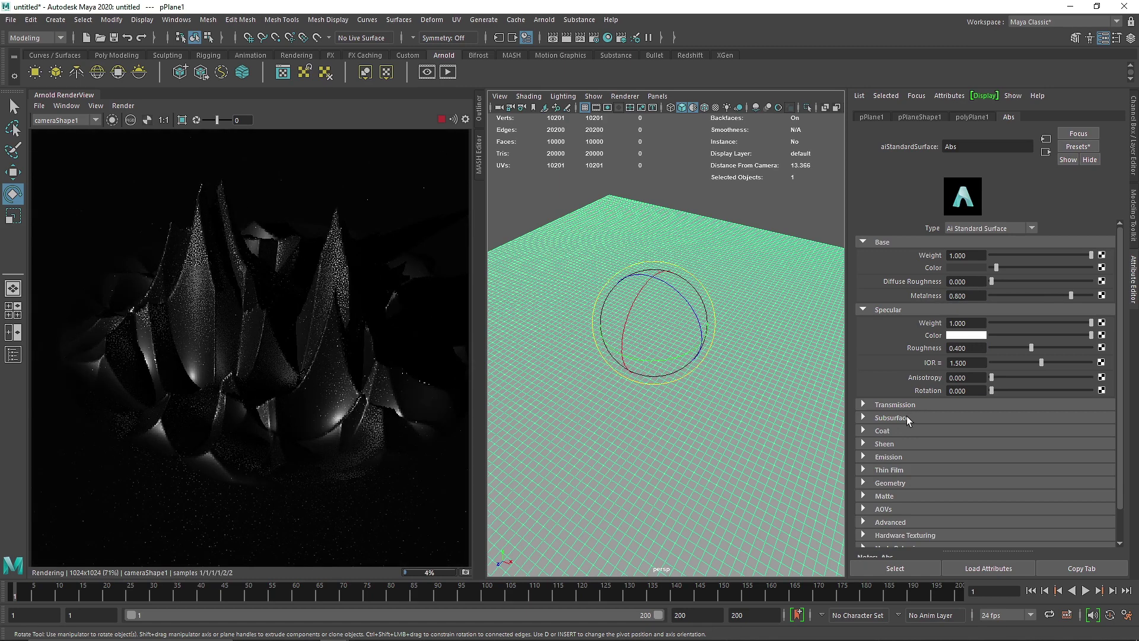
Give the Abs material a Thin Film, adjusting its Thickness and IOR against the live render for a dark bluish iridescence
{"action": "left_click", "coordinate": [899, 470]}
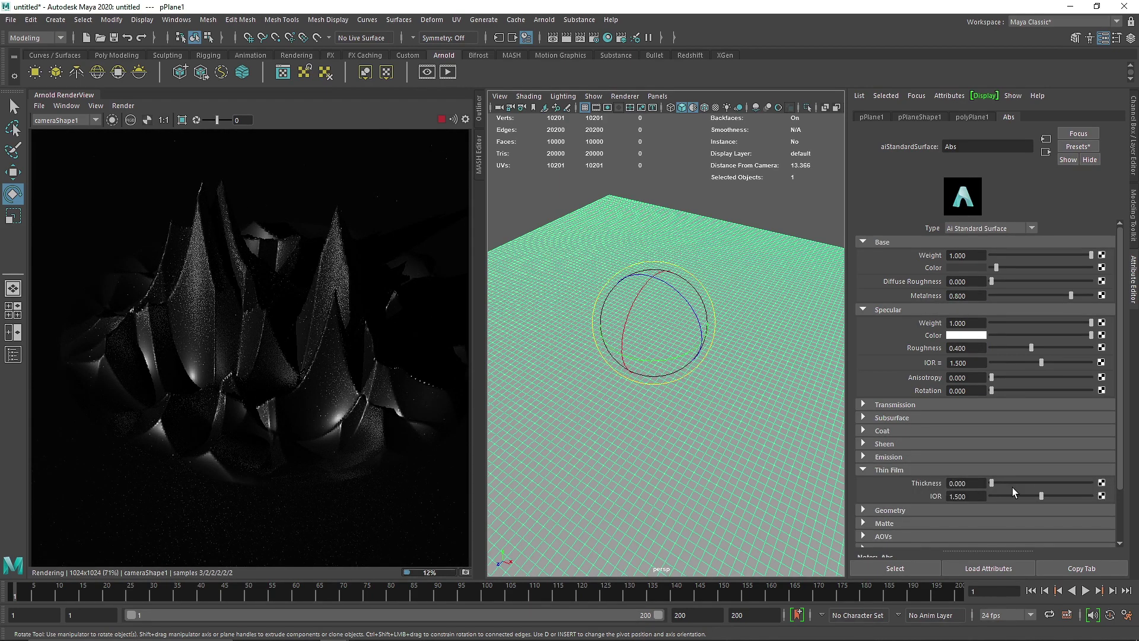
{"action": "left_click", "coordinate": [1010, 484]}
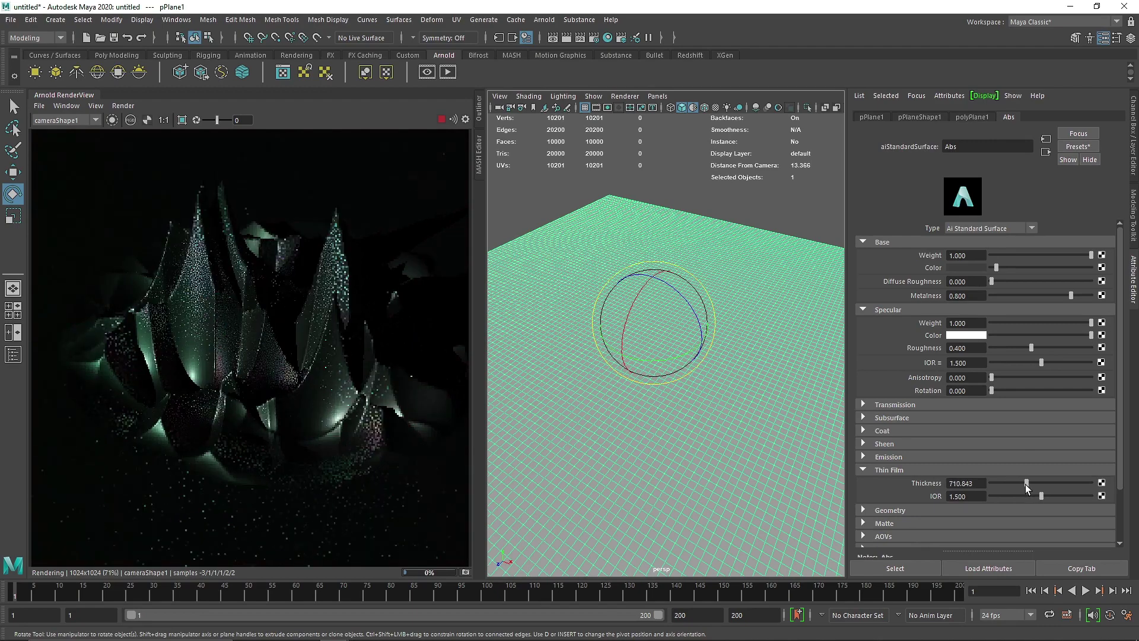
{"action": "left_click", "coordinate": [1019, 483]}
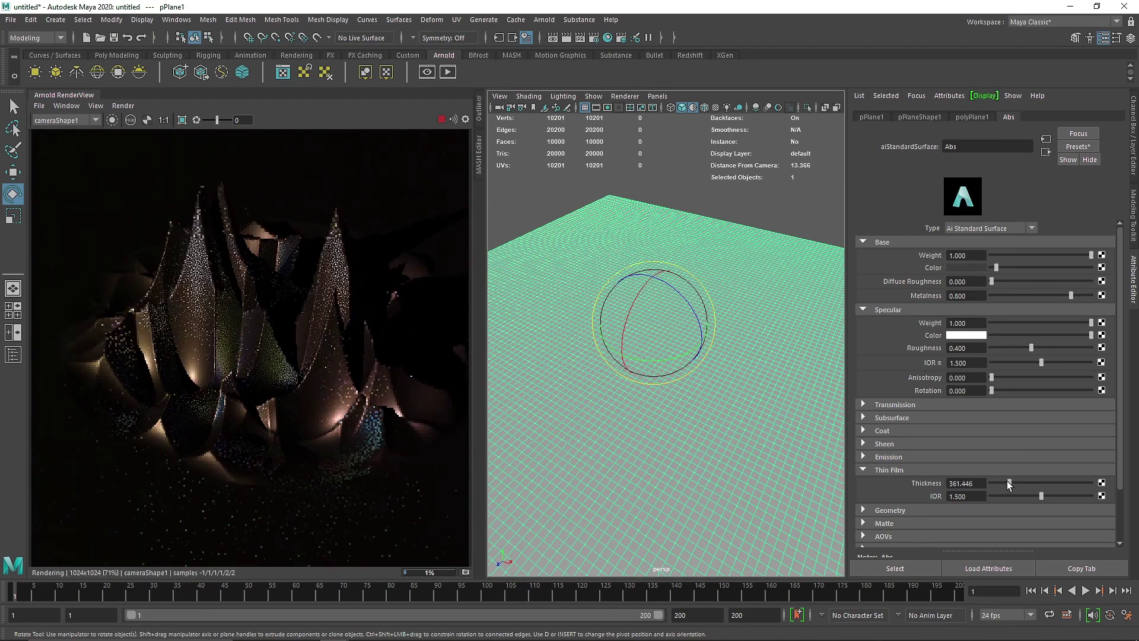
{"action": "left_click", "coordinate": [1009, 483]}
{"action": "left_click", "coordinate": [1031, 496]}
{"action": "left_click", "coordinate": [895, 470]}
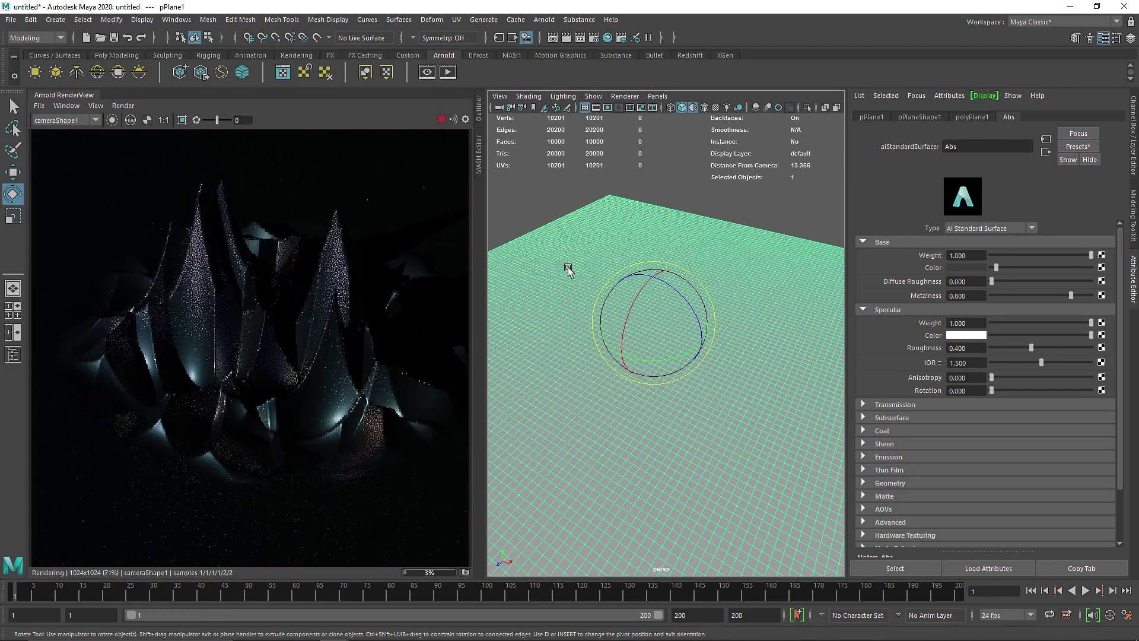
Stop the live render and create an Arnold area light scaled uniformly to about 6.8
{"action": "left_click", "coordinate": [441, 119]}
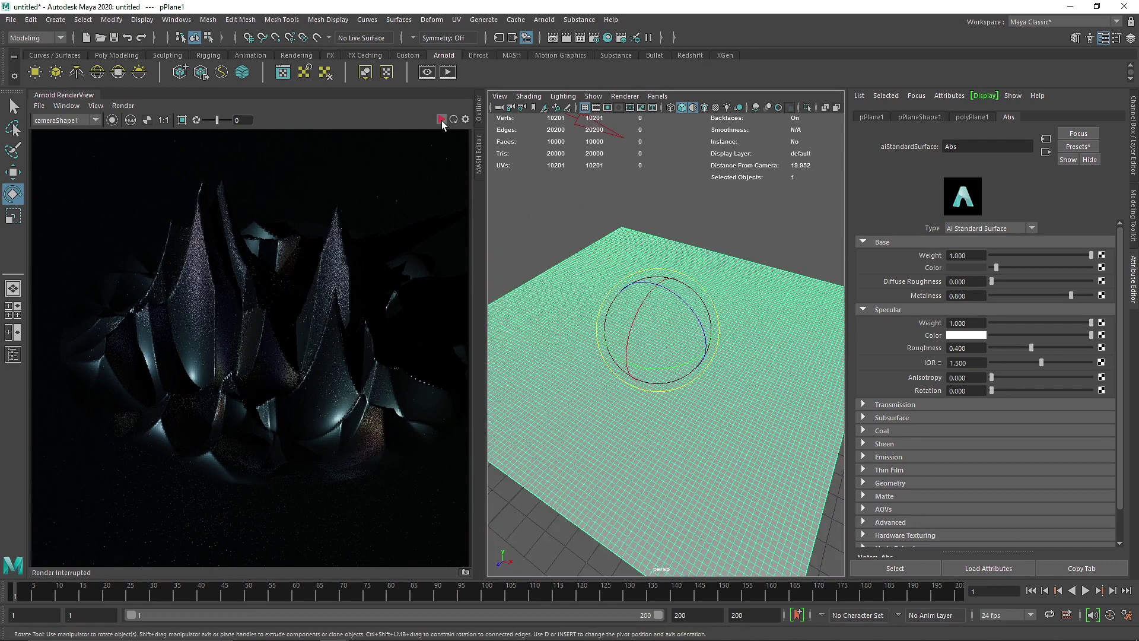
{"action": "scroll", "coordinate": [564, 145], "scroll_direction": "down", "scroll_amount": 5}
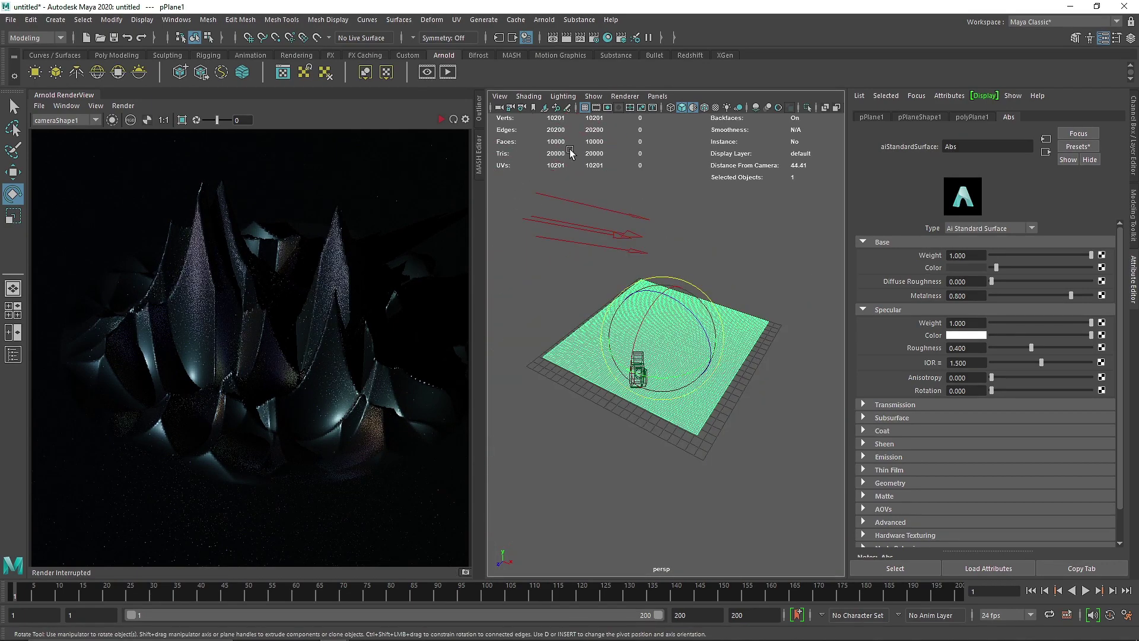
{"action": "left_click", "coordinate": [587, 231]}
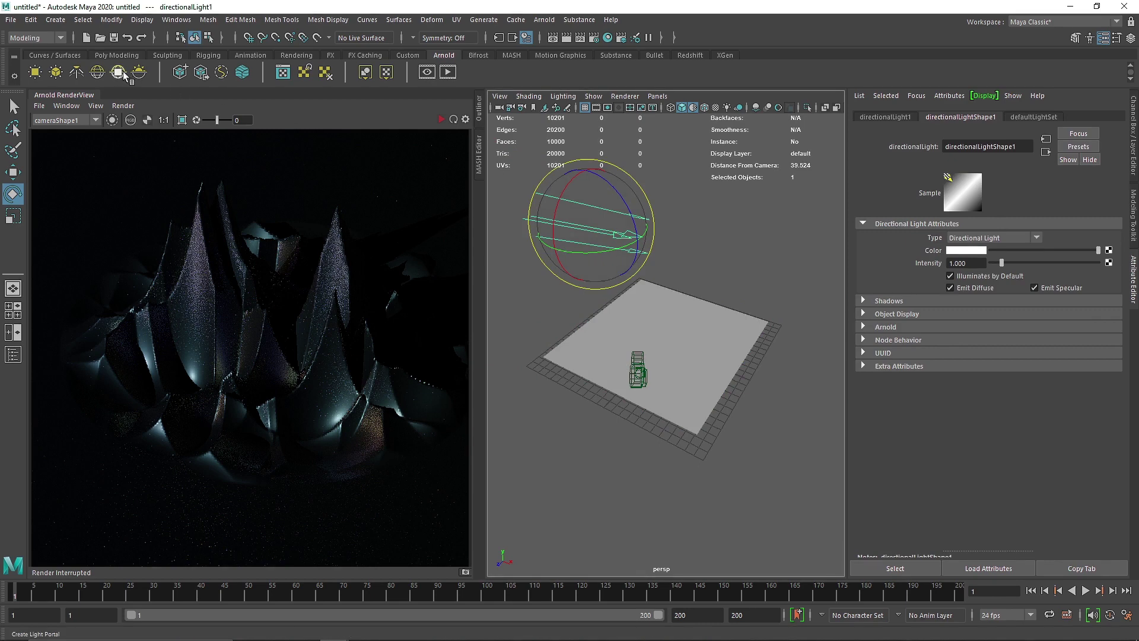
{"action": "left_click", "coordinate": [657, 327]}
{"action": "key", "text": "r"}
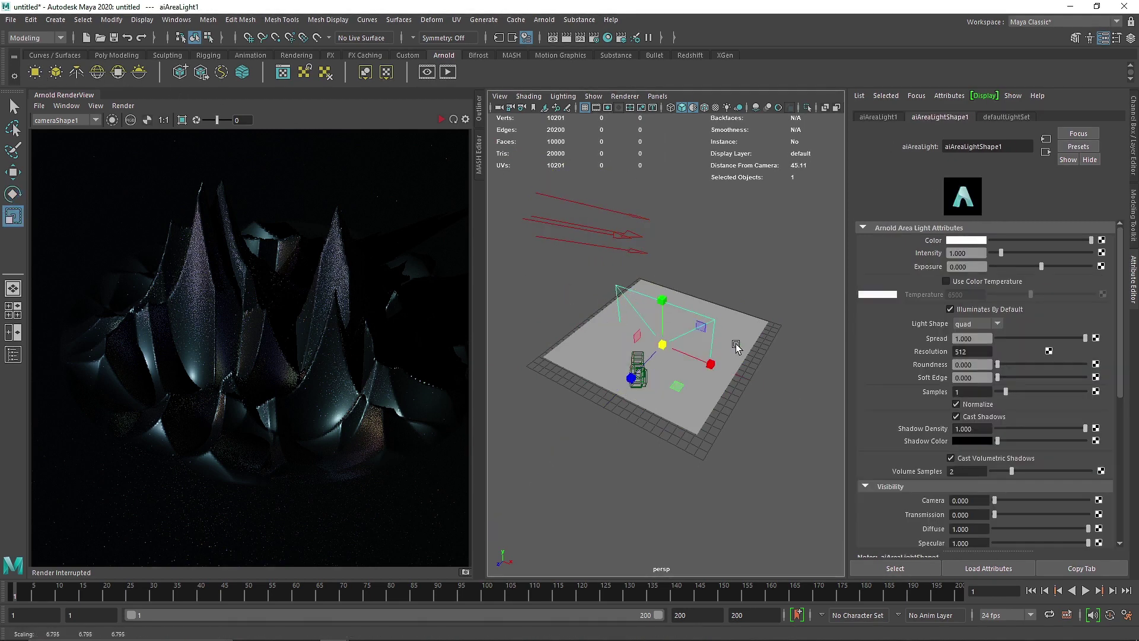
Raise the area light to about 7.3 above the plane and rotate it to -90 degrees about Y
{"action": "key", "text": "e"}
{"action": "key", "text": "w"}
{"action": "left_click_drag", "start_coordinate": [660, 324], "coordinate": [680, 278]}
{"action": "key", "text": "e"}
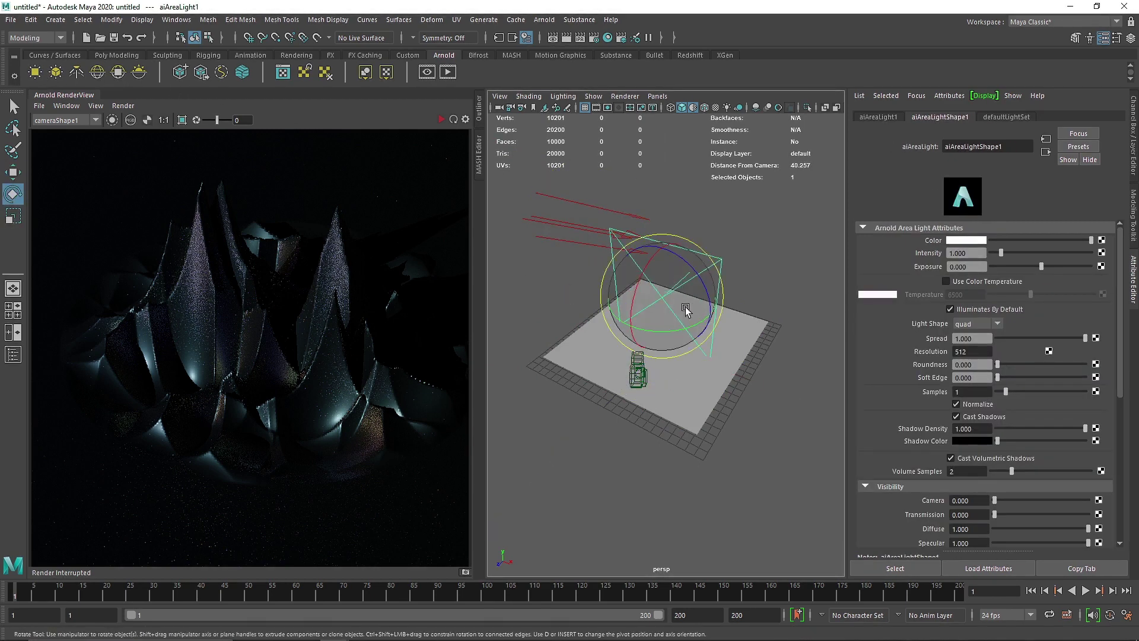
{"action": "left_click_drag", "start_coordinate": [687, 327], "coordinate": [602, 318]}
Move the area light about 15.3 units along negative X, beyond the plane's edge, and widen its X scale to about 12.55
{"action": "key", "text": "w"}
{"action": "left_click_drag", "start_coordinate": [704, 315], "coordinate": [592, 284]}
{"action": "key", "text": "r"}
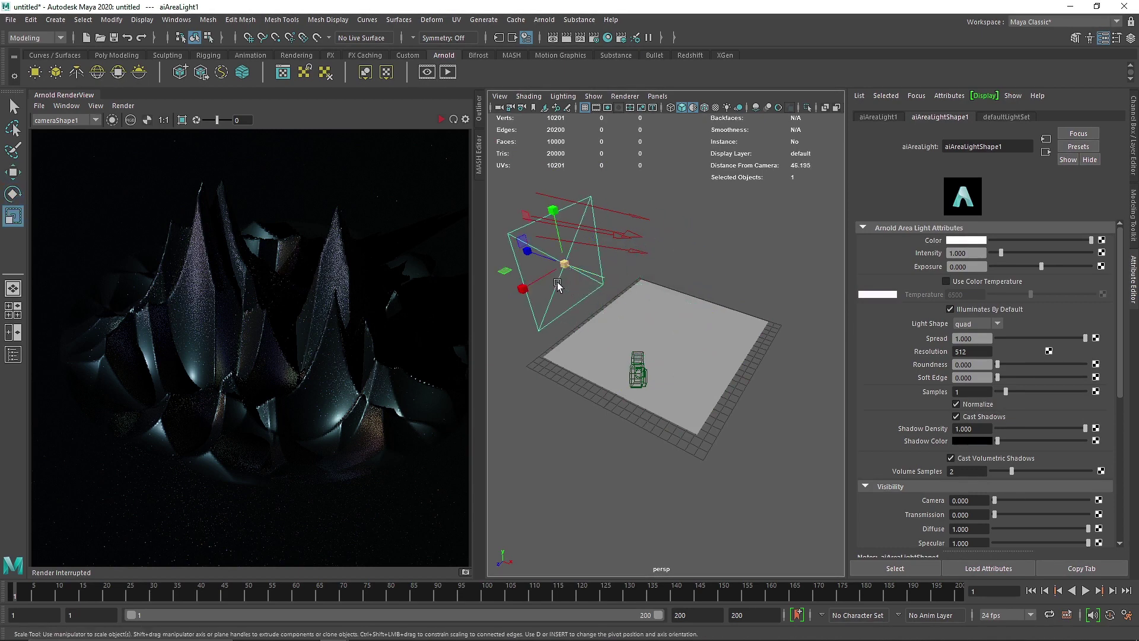
{"action": "left_click_drag", "start_coordinate": [523, 288], "coordinate": [472, 312]}
Restart the live render and set the area light's Exposure to 8
{"action": "left_click", "coordinate": [441, 121]}
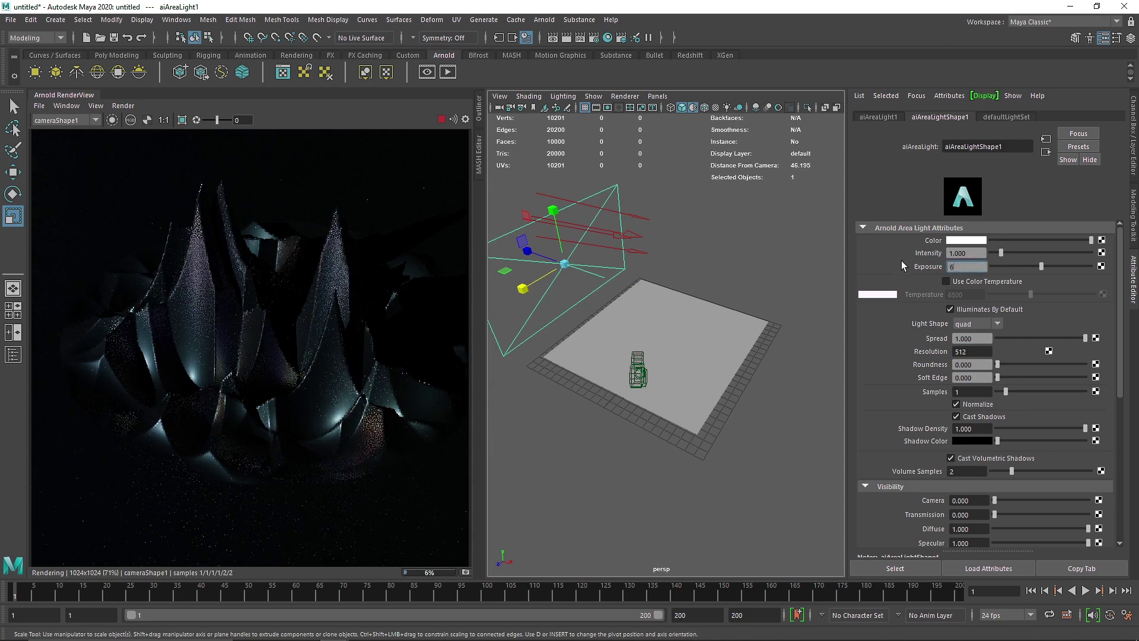
{"action": "type", "text": "6"}
{"action": "key", "text": "Return"}
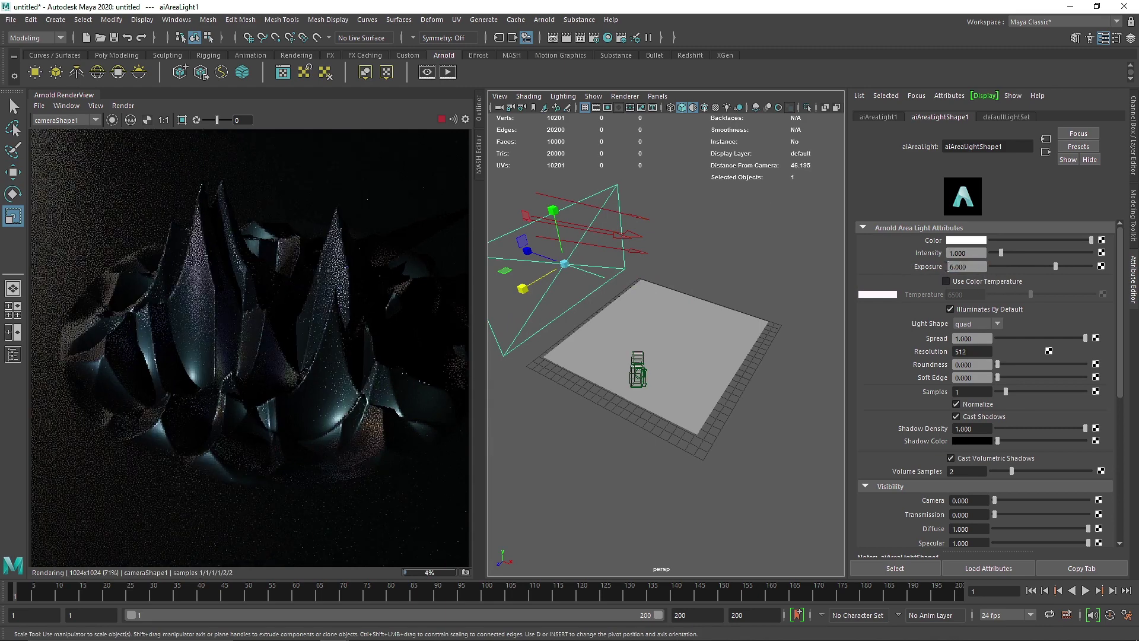
{"action": "type", "text": "8"}
{"action": "key", "text": "Return"}
Set the area light's Samples to 5 and its Diffuse and Specular visibility to 2
{"action": "left_click_drag", "start_coordinate": [1006, 392], "coordinate": [1042, 390]}
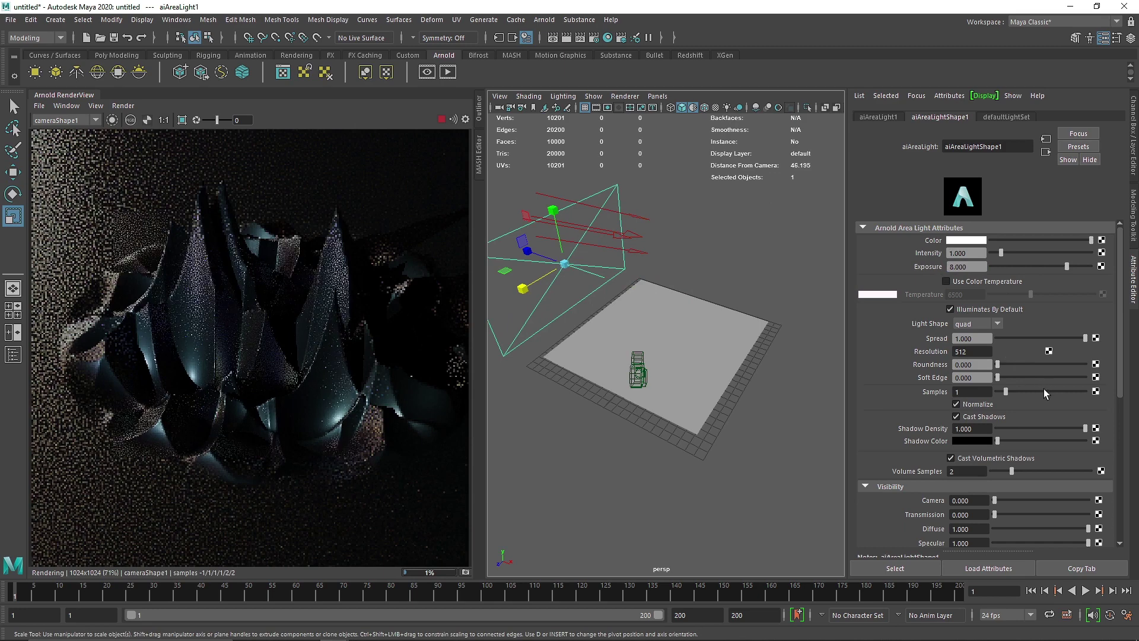
{"action": "left_click_drag", "start_coordinate": [978, 529], "coordinate": [949, 543]}
{"action": "type", "text": "2"}
{"action": "type", "text": "2"}
{"action": "left_click", "coordinate": [969, 528]}
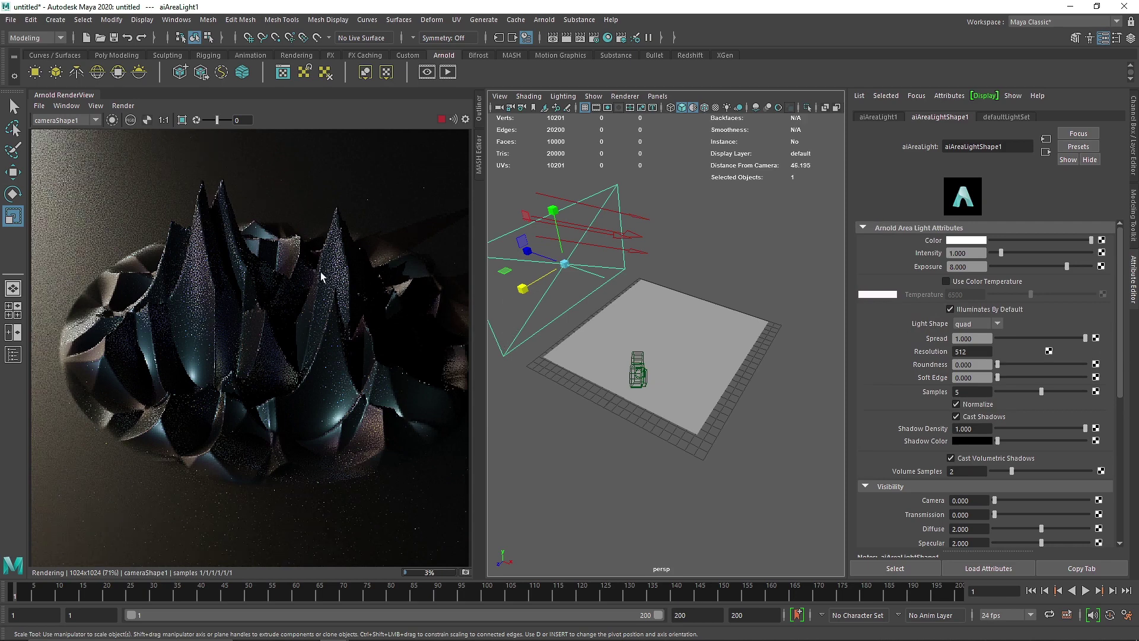
Stop the live render and delete the directional light
{"action": "scroll", "coordinate": [321, 272], "scroll_direction": "down", "scroll_amount": 1}
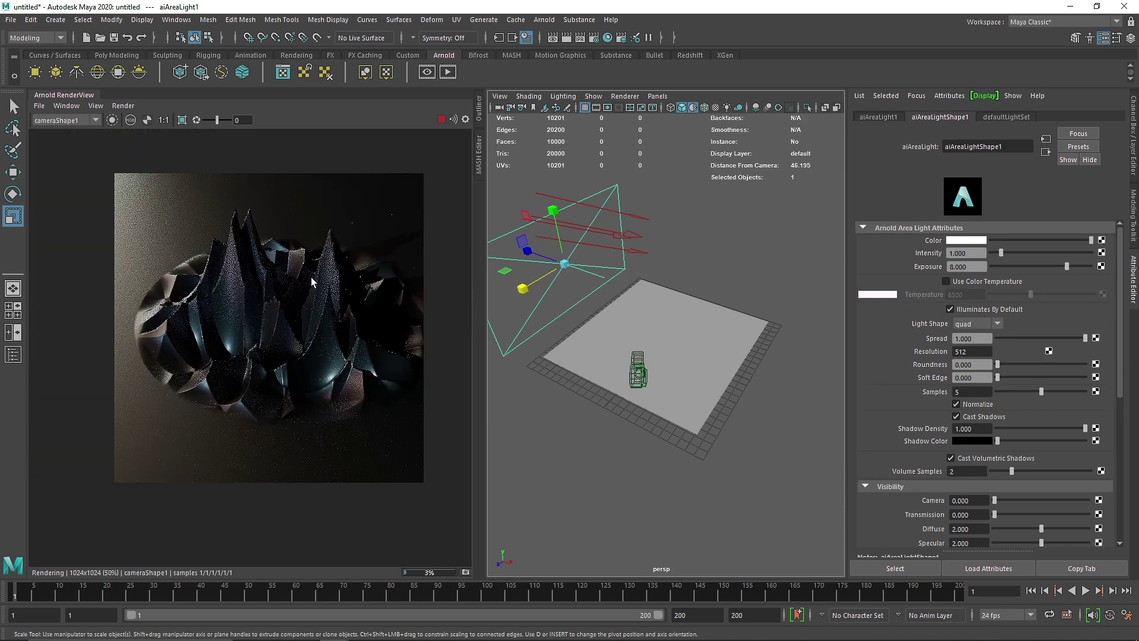
{"action": "left_click", "coordinate": [442, 119]}
{"action": "left_click", "coordinate": [637, 219]}
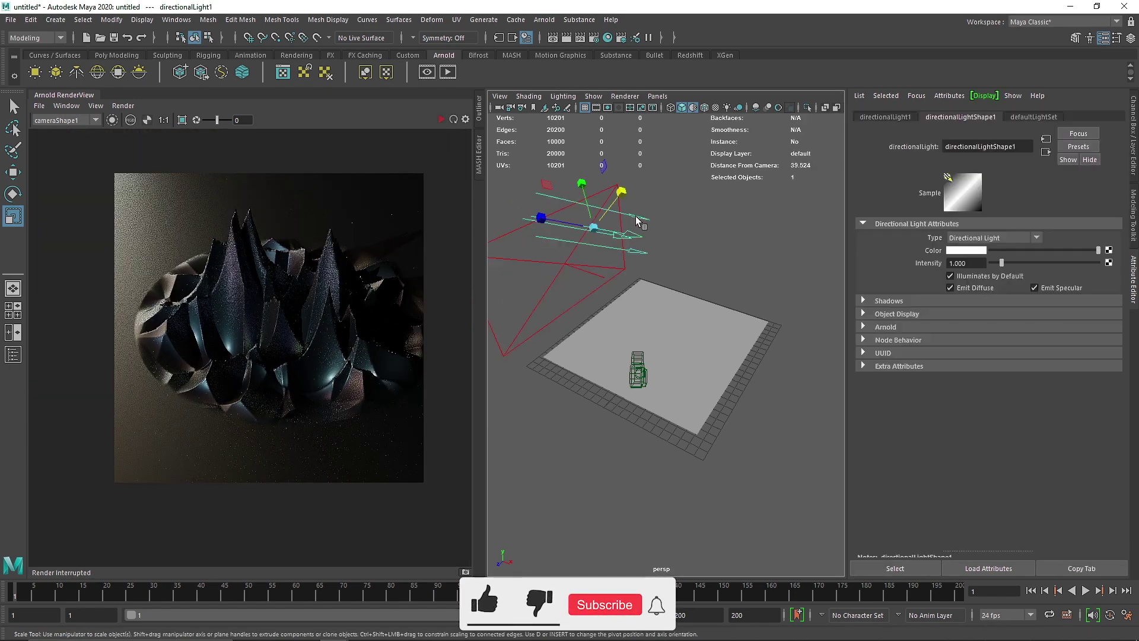
{"action": "key", "text": "Delete"}
Duplicate the area light and mirror the copy to the opposite side with Translate X 15.274 and Rotate Y 90
{"action": "left_click", "coordinate": [551, 215]}
{"action": "key", "text": "ctrl+d"}
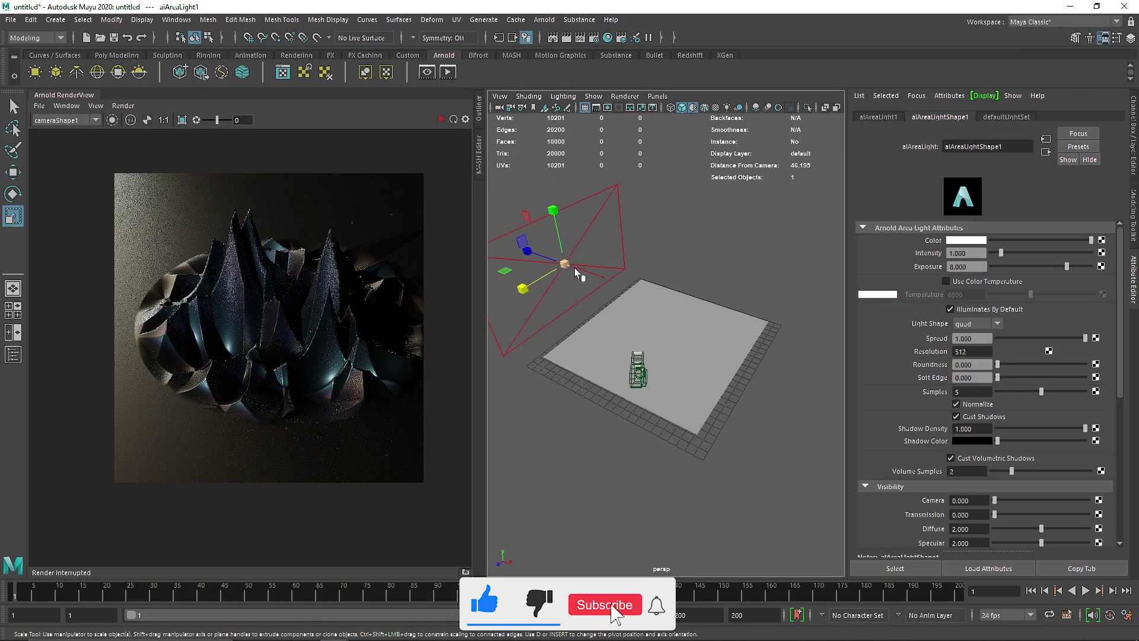
{"action": "key", "text": "w"}
{"action": "key", "text": "ctrl+a"}
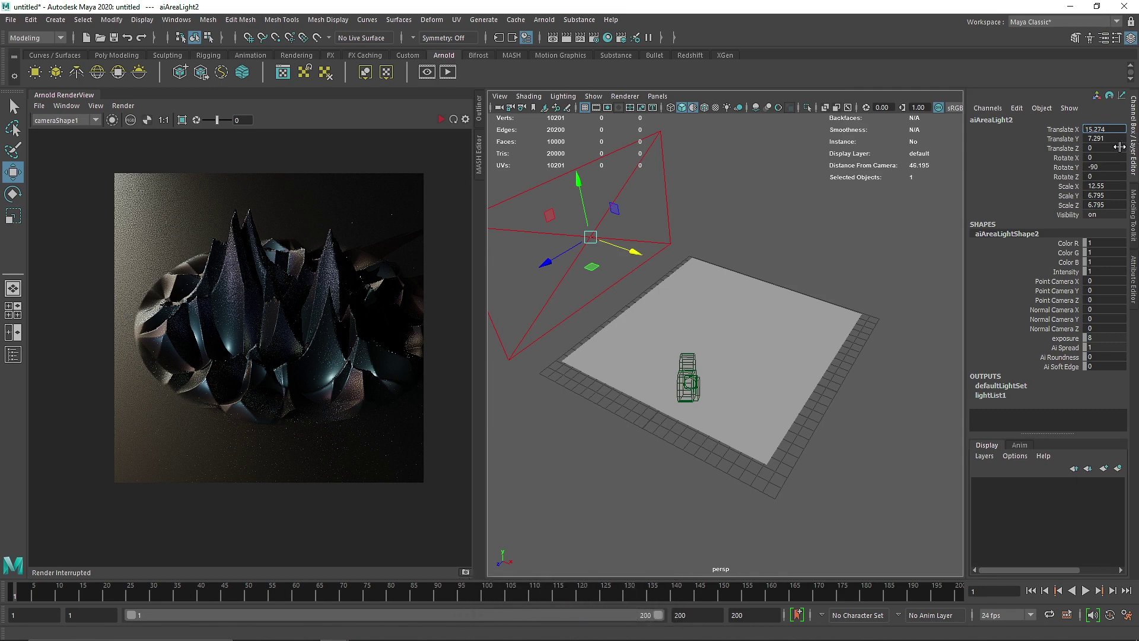
{"action": "key", "text": "Tab"}
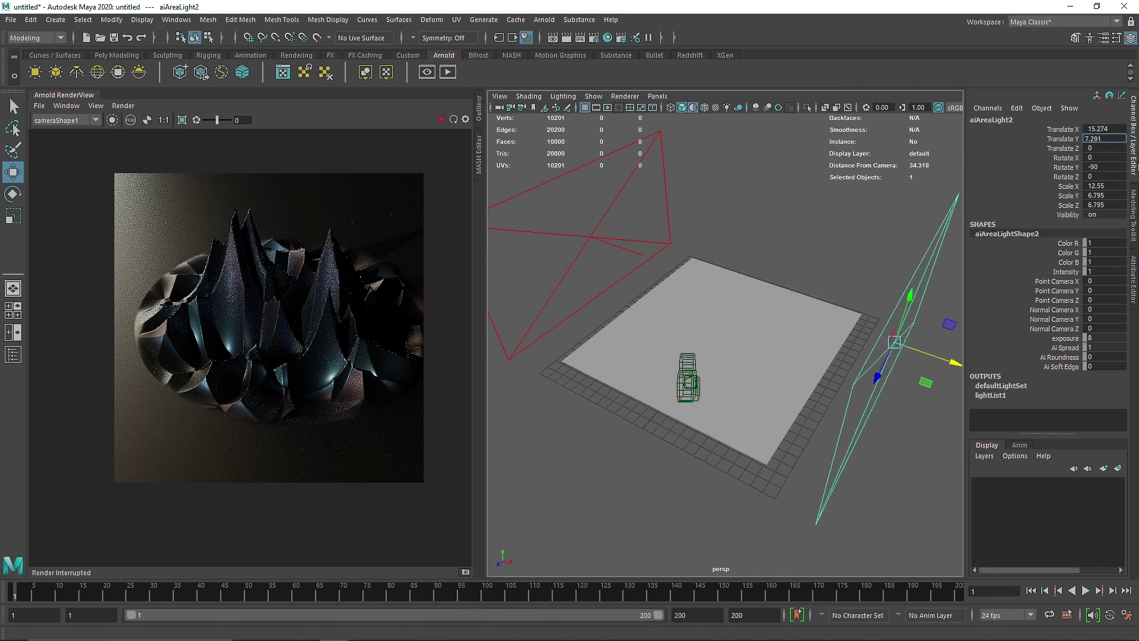
{"action": "left_click", "coordinate": [1089, 167]}
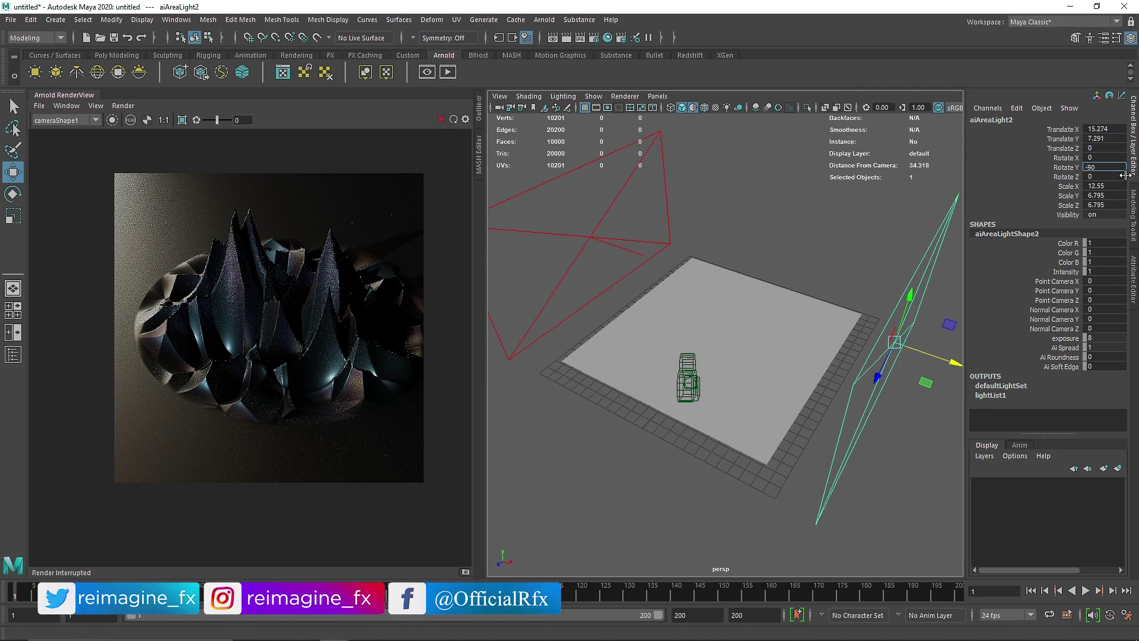
{"action": "left_click", "coordinate": [781, 261]}
{"action": "mouse_move", "coordinate": [781, 262]}
{"action": "left_mouse_down", "text": "alt"}
{"action": "mouse_move", "coordinate": [816, 260]}
{"action": "mouse_move", "coordinate": [792, 266]}
{"action": "left_mouse_up", "text": "alt"}
Test the two-light setup in the live render, set the duplicated area light's Exposure to 10 and render again
{"action": "left_click", "coordinate": [436, 115]}
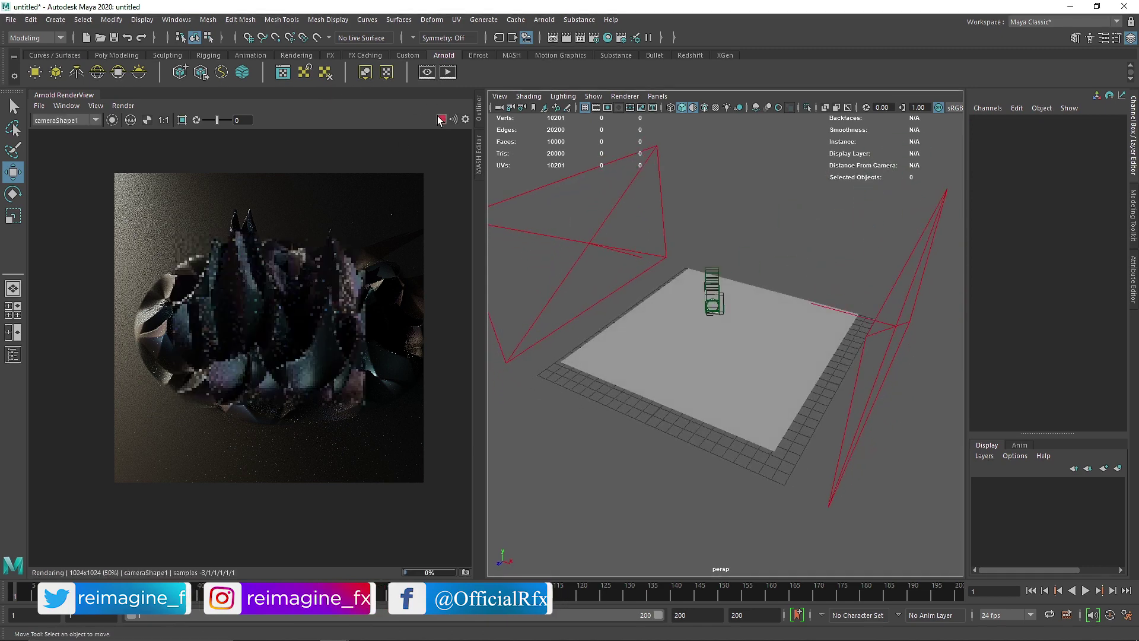
{"action": "left_click", "coordinate": [923, 302]}
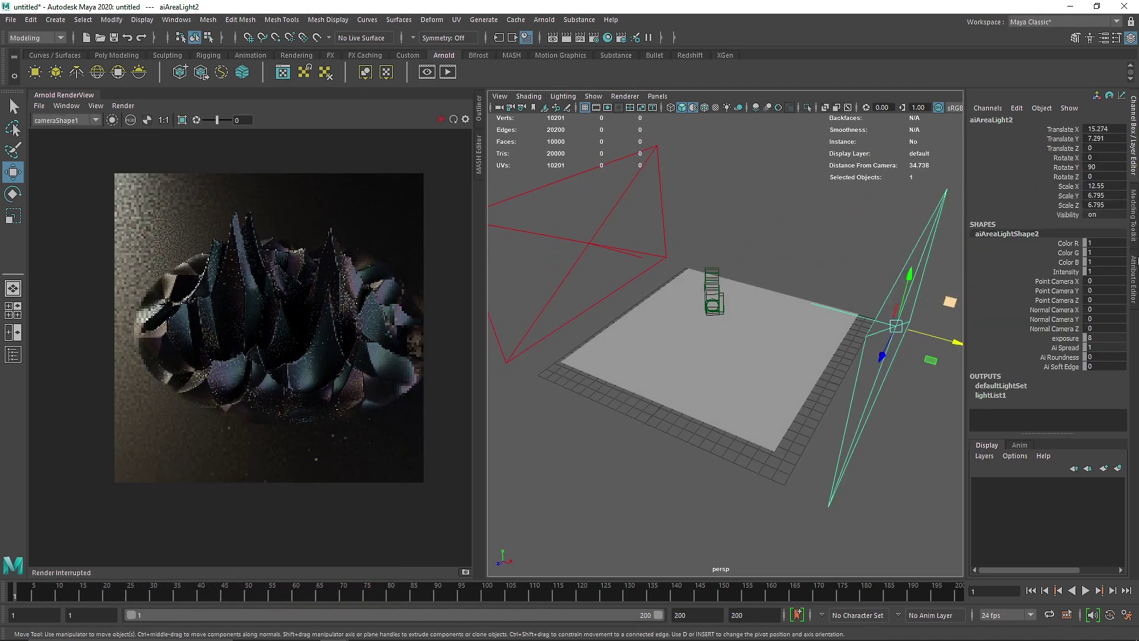
{"action": "left_click", "coordinate": [1134, 285]}
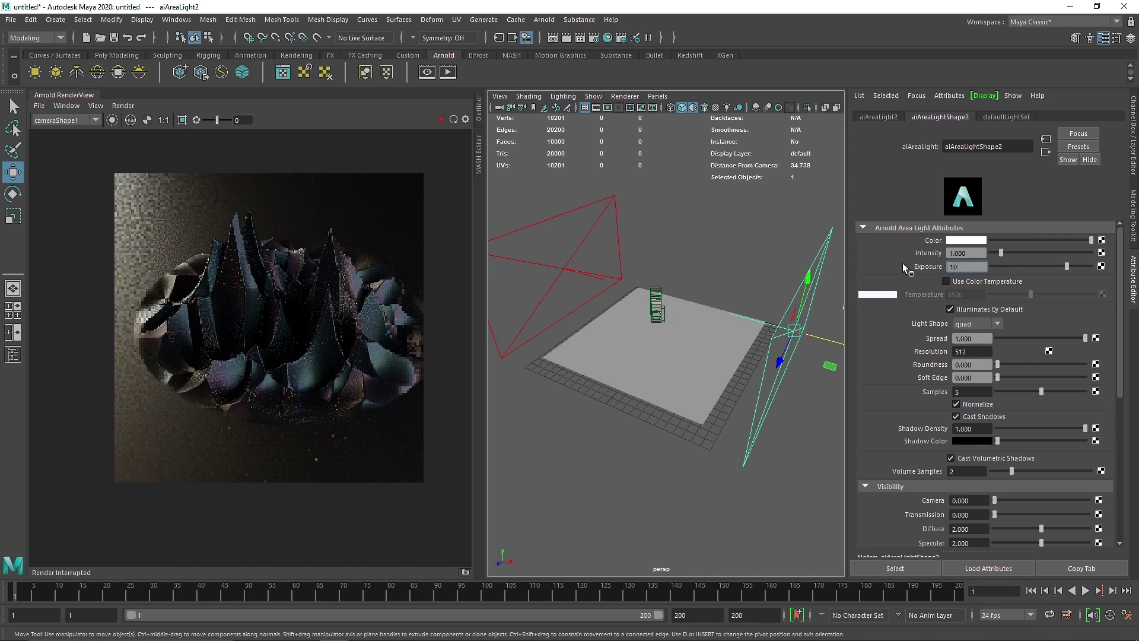
{"action": "type", "text": "10"}
{"action": "key", "text": "Return"}
{"action": "left_click", "coordinate": [441, 121]}
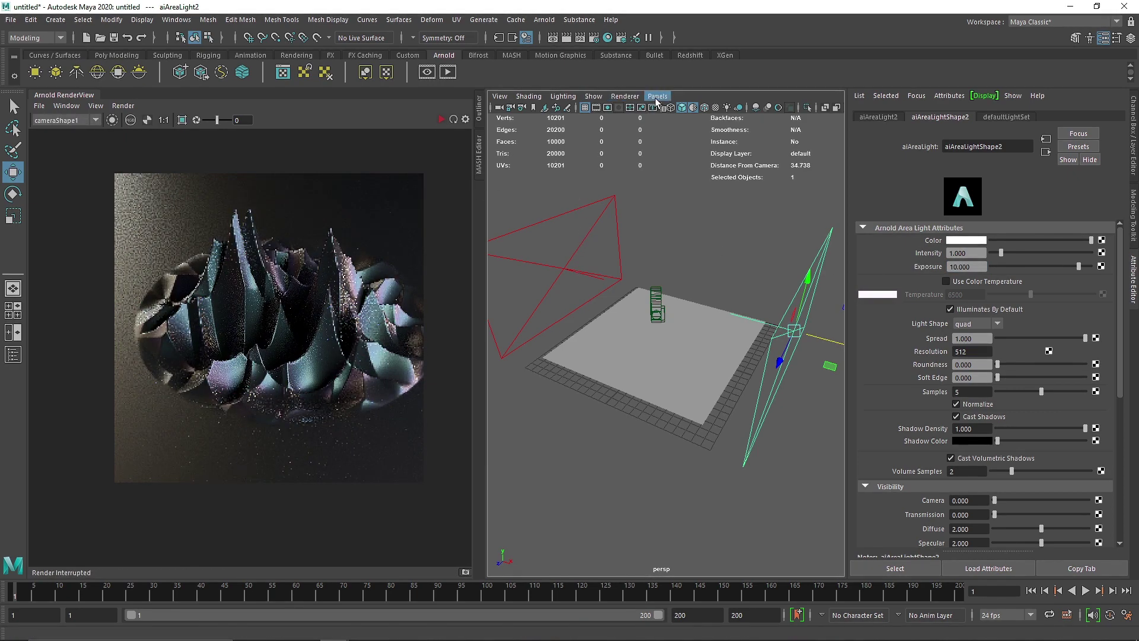
Switch the viewport to camera1 and restart the live render
{"action": "left_click", "coordinate": [657, 101]}
{"action": "mouse_move", "coordinate": [667, 105]}
{"action": "left_click", "coordinate": [794, 117]}
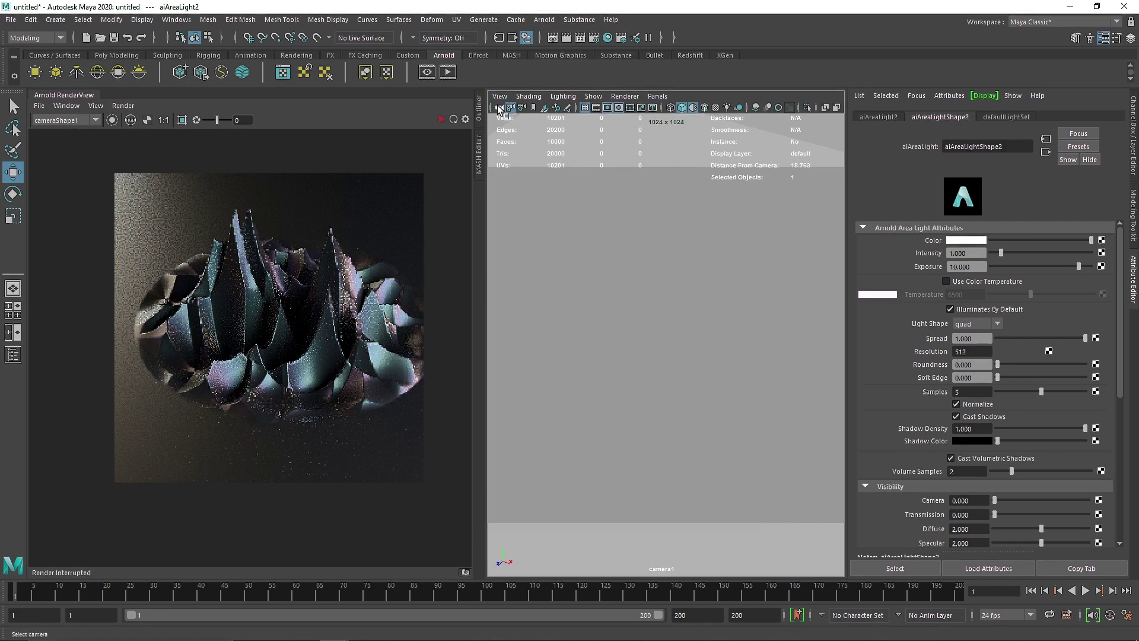
{"action": "left_click", "coordinate": [440, 120]}
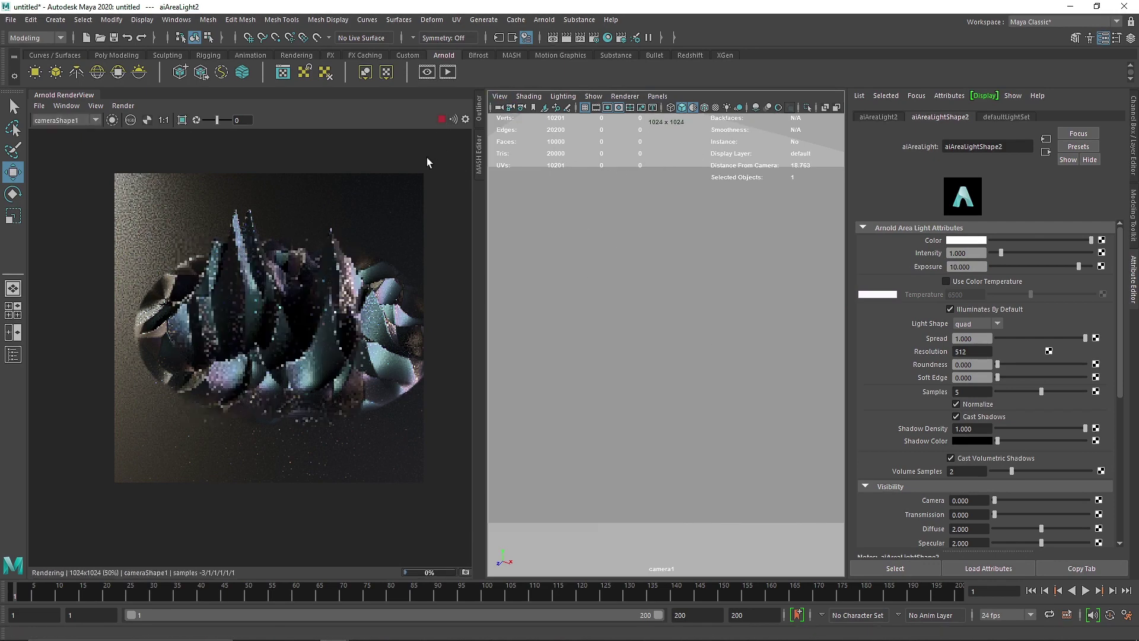
Pull camera1 back slightly and shift it to frame the whole mountain cluster in the live render
{"action": "key", "text": "f"}
{"action": "middle_click_drag", "start_coordinate": [676, 297], "coordinate": [665, 296], "text": "alt"}
{"action": "scroll", "coordinate": [664, 296], "scroll_direction": "up", "scroll_amount": 5}
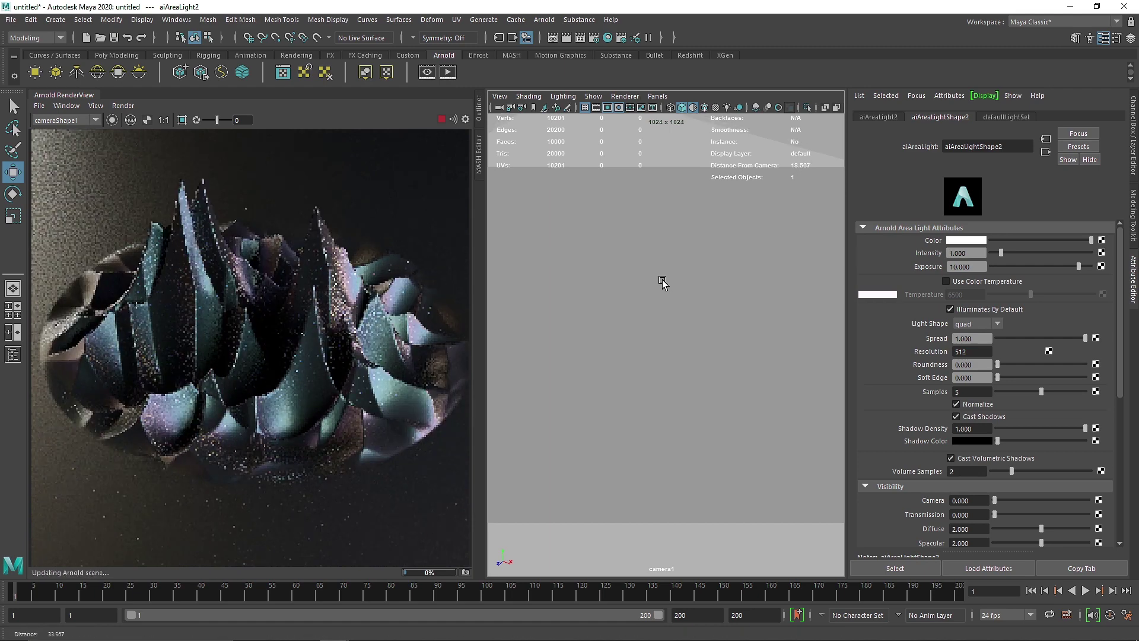
{"action": "scroll", "coordinate": [666, 289], "scroll_direction": "down", "scroll_amount": 3}
{"action": "scroll", "coordinate": [666, 288], "scroll_direction": "up", "scroll_amount": 3}
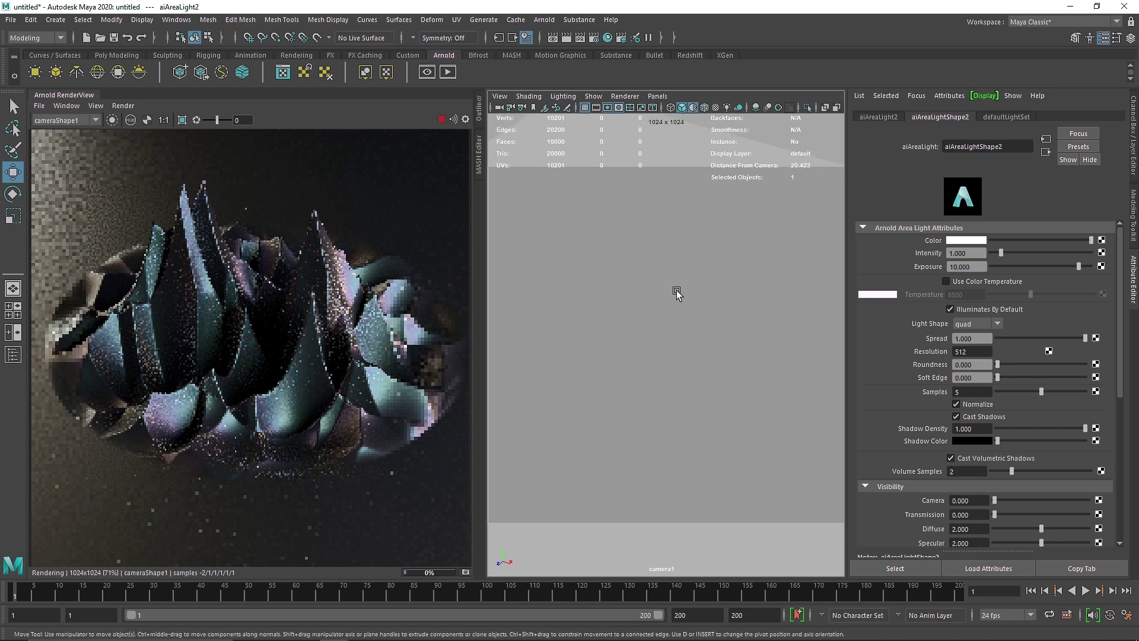
{"action": "scroll", "coordinate": [672, 290], "scroll_direction": "down", "scroll_amount": 1}
{"action": "middle_click_drag", "start_coordinate": [669, 290], "coordinate": [671, 291], "text": "alt"}
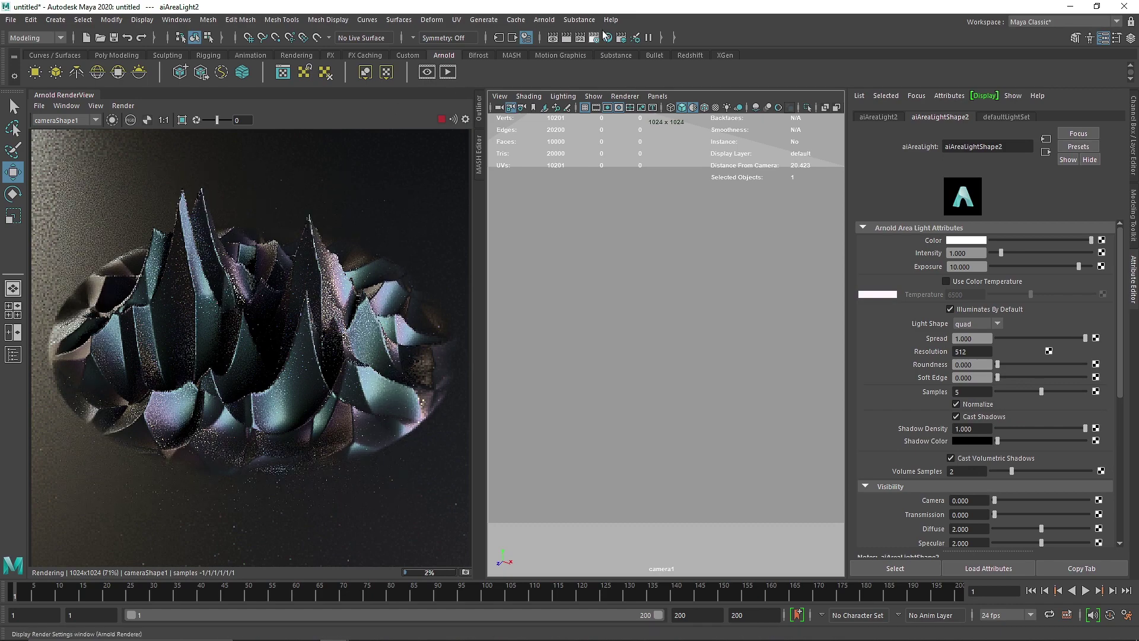
Stop the live render and assign a new aiAtmosphereVolume as the Atmosphere in the Arnold render settings' Environment section
{"action": "left_click", "coordinate": [440, 119]}
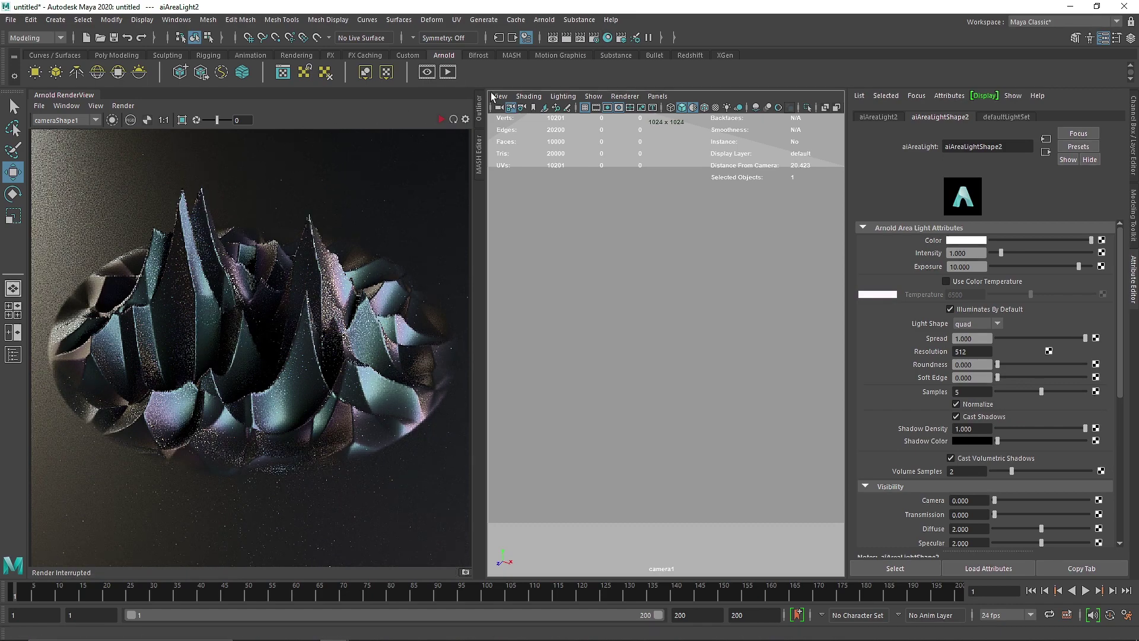
{"action": "left_click", "coordinate": [606, 38]}
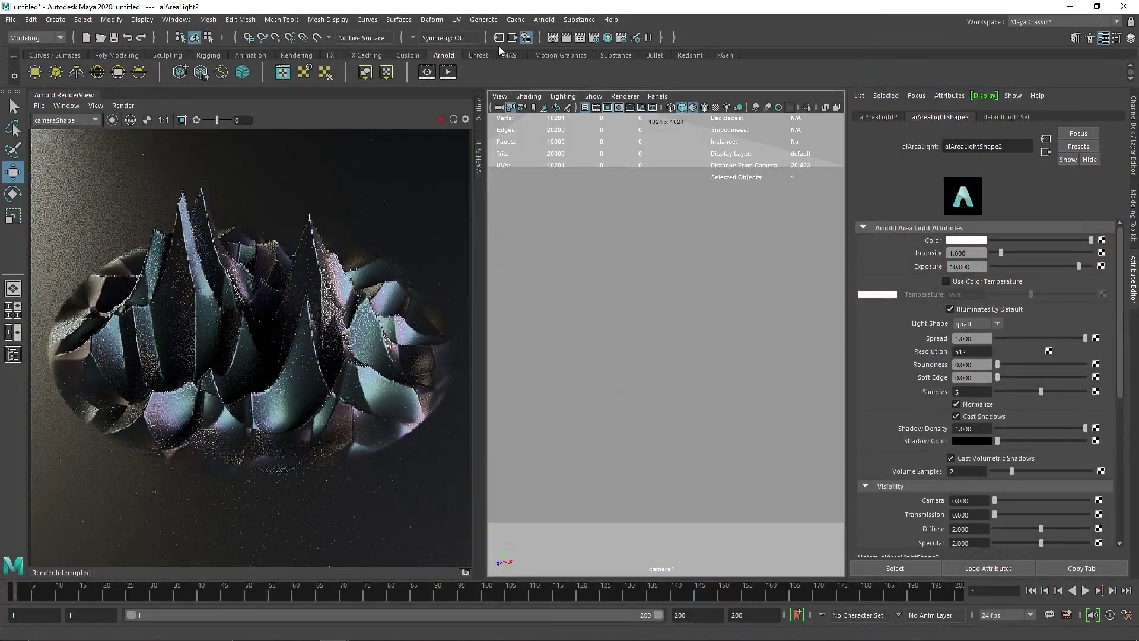
{"action": "left_click", "coordinate": [593, 37]}
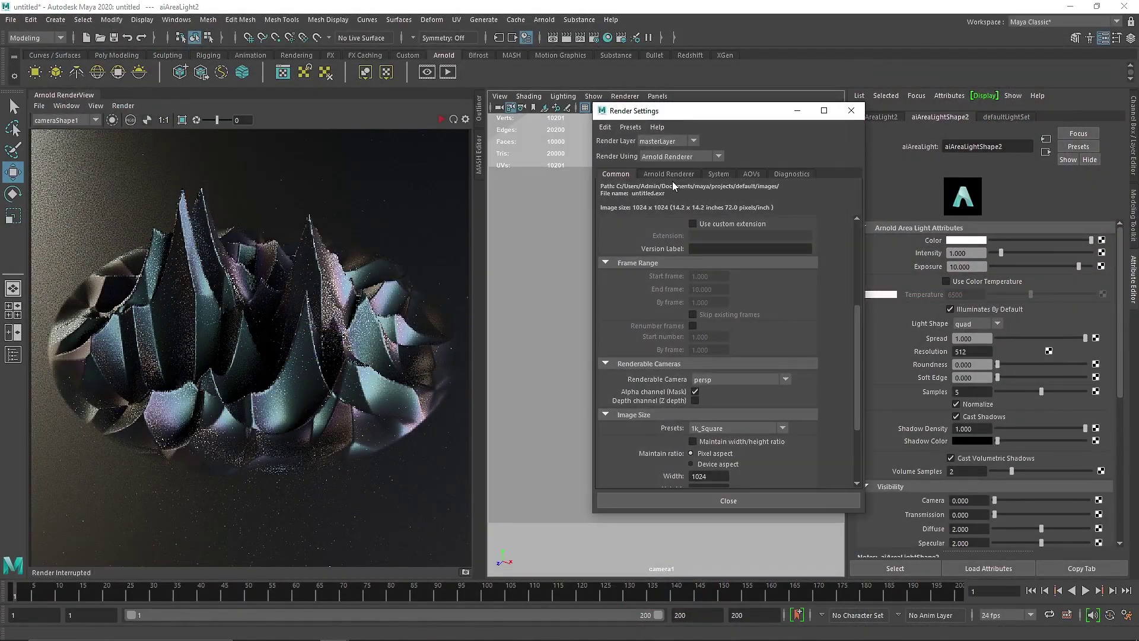
{"action": "left_click", "coordinate": [673, 174]}
{"action": "left_click", "coordinate": [643, 384]}
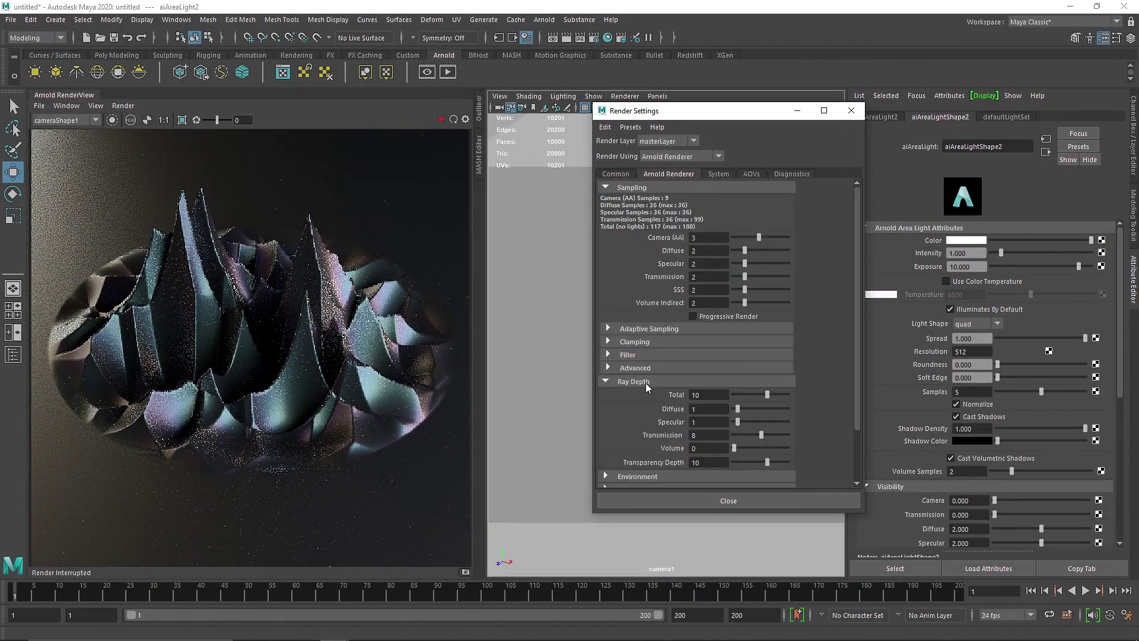
{"action": "left_click", "coordinate": [646, 382]}
{"action": "left_click", "coordinate": [658, 396]}
{"action": "left_click", "coordinate": [821, 410]}
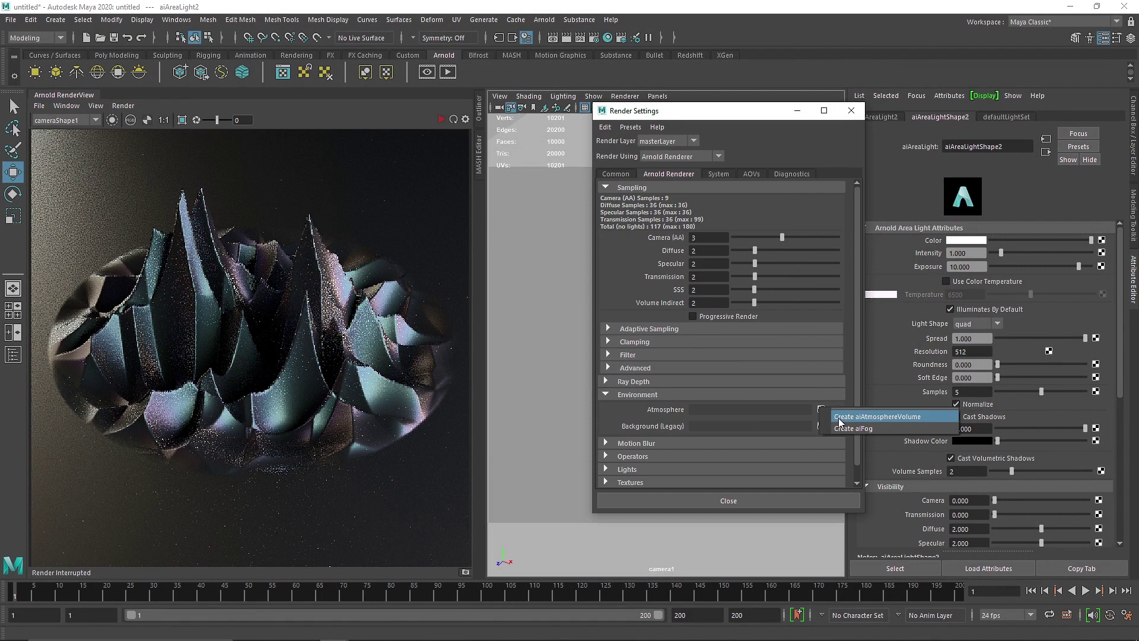
{"action": "left_click", "coordinate": [839, 417]}
Set the atmosphere volume's Density to 0.1 and Samples to 12, and test it briefly in the live render
{"action": "left_click_drag", "start_coordinate": [977, 242], "coordinate": [945, 242]}
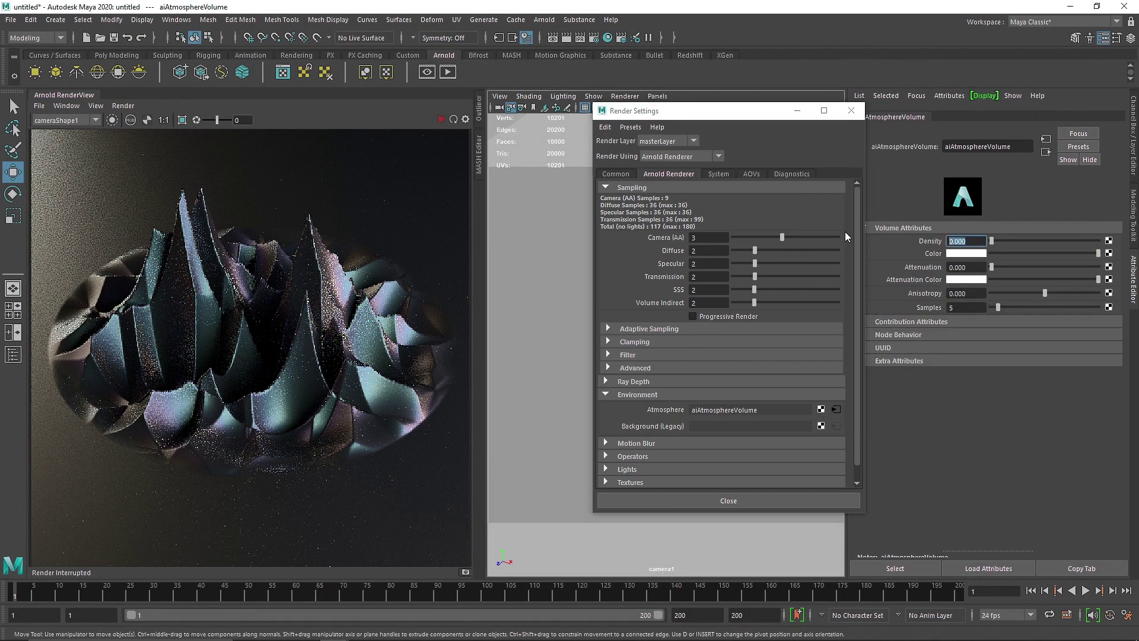
{"action": "type", "text": ".1"}
{"action": "key", "text": "Return"}
{"action": "double_click", "coordinate": [951, 307]}
{"action": "left_click", "coordinate": [852, 110]}
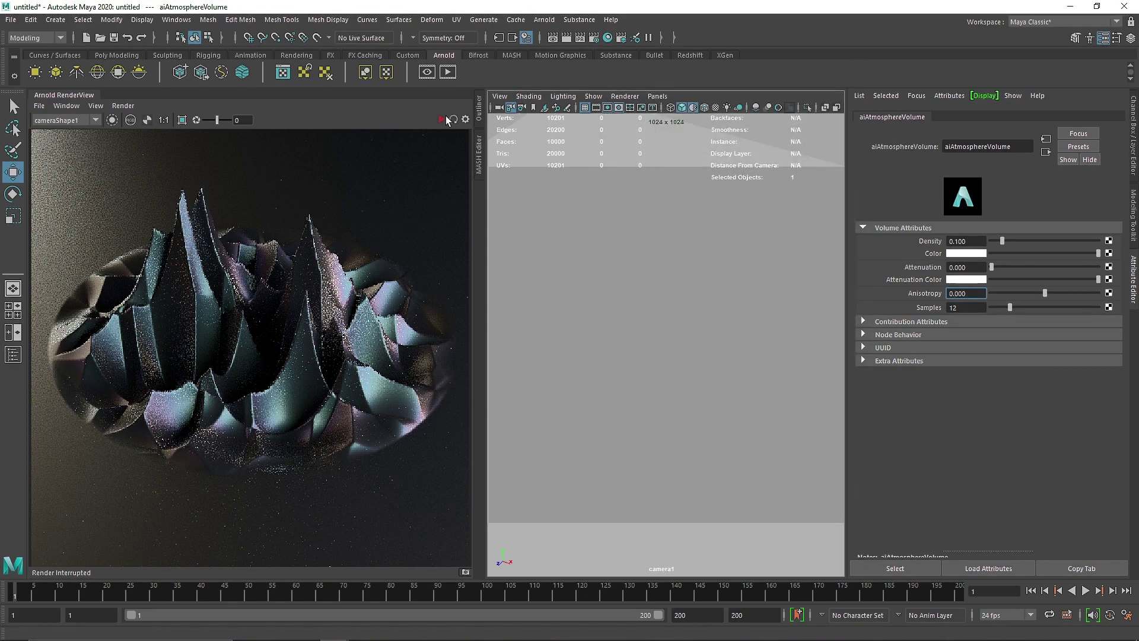
{"action": "left_click", "coordinate": [441, 120]}
{"action": "left_click", "coordinate": [442, 120]}
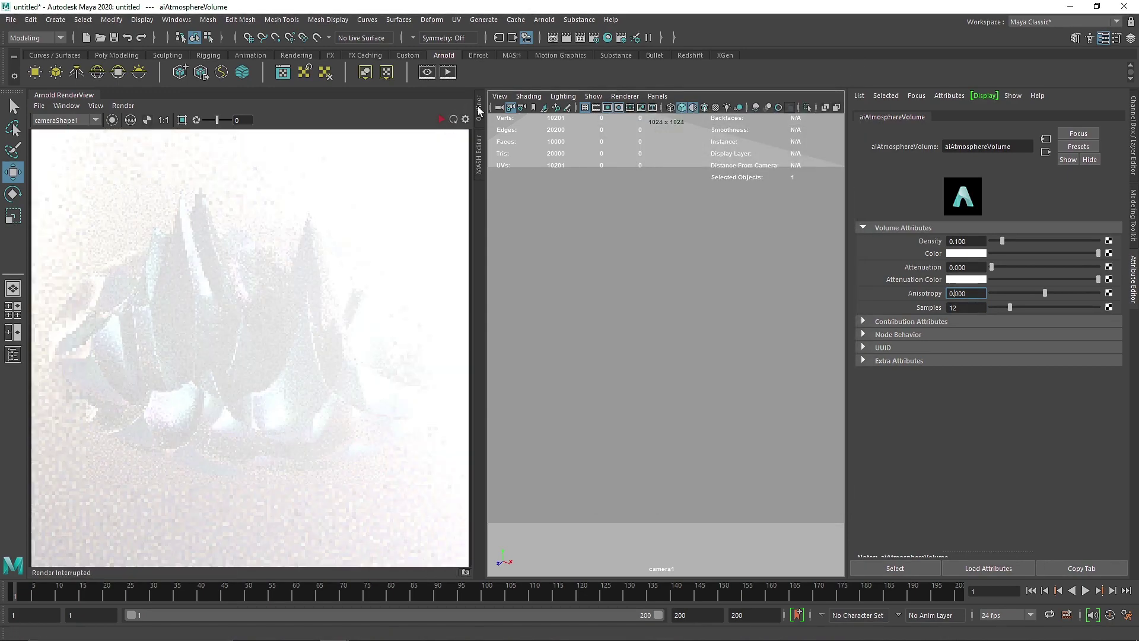
Show the Outliner beside the render view, select aiAreaLight1 and restart the live render
{"action": "left_click", "coordinate": [479, 108]}
{"action": "left_click_drag", "start_coordinate": [390, 156], "coordinate": [484, 156]}
{"action": "left_click", "coordinate": [538, 204]}
{"action": "left_click", "coordinate": [466, 119]}
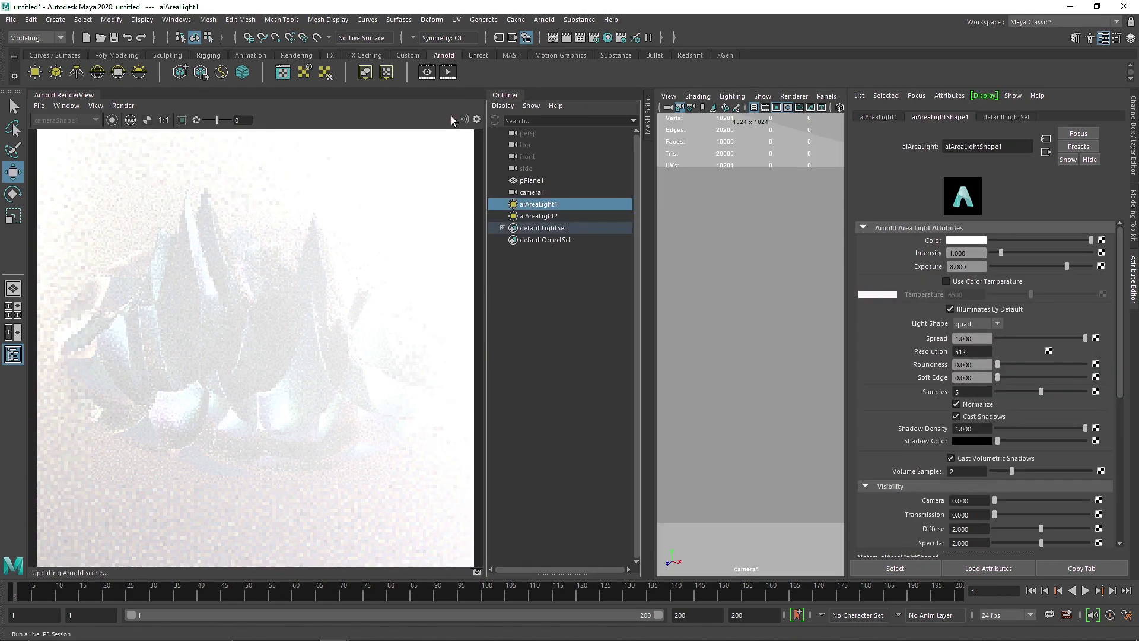
Try an Exposure of 8 on aiAreaLight2 and 4 on aiAreaLight1
{"action": "left_click", "coordinate": [538, 215]}
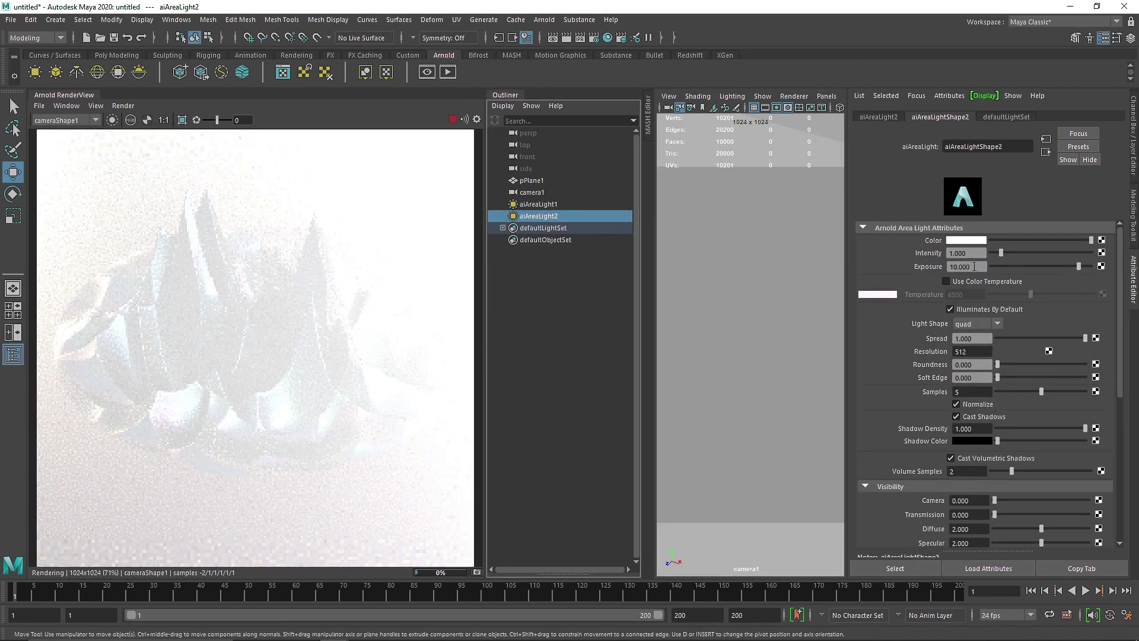
{"action": "type", "text": "8"}
{"action": "key", "text": "Return"}
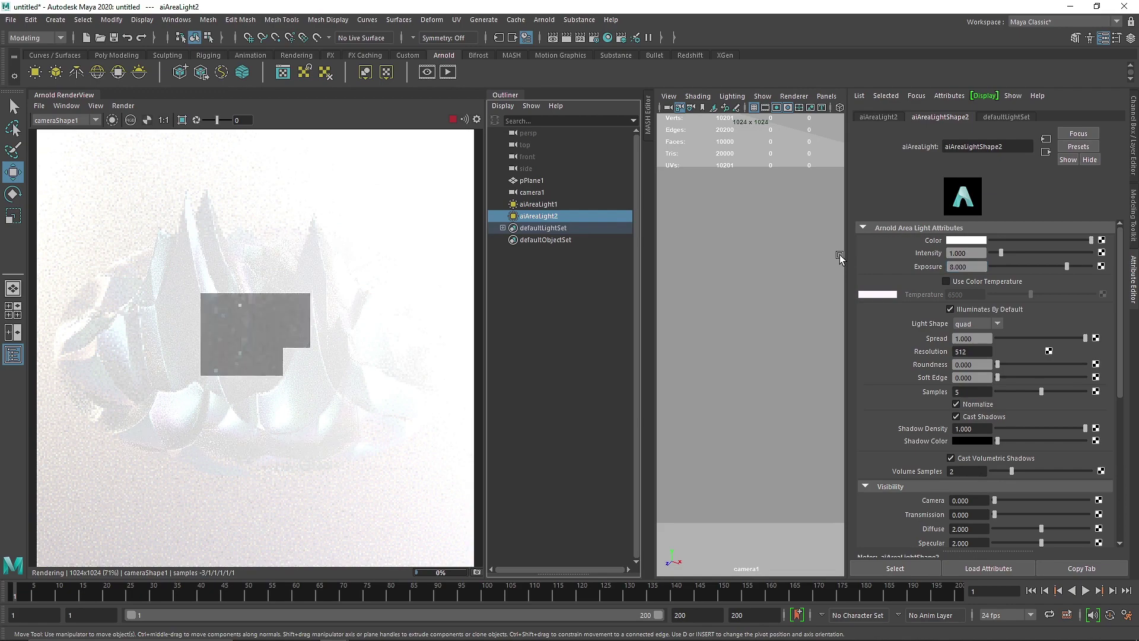
{"action": "left_click", "coordinate": [533, 204]}
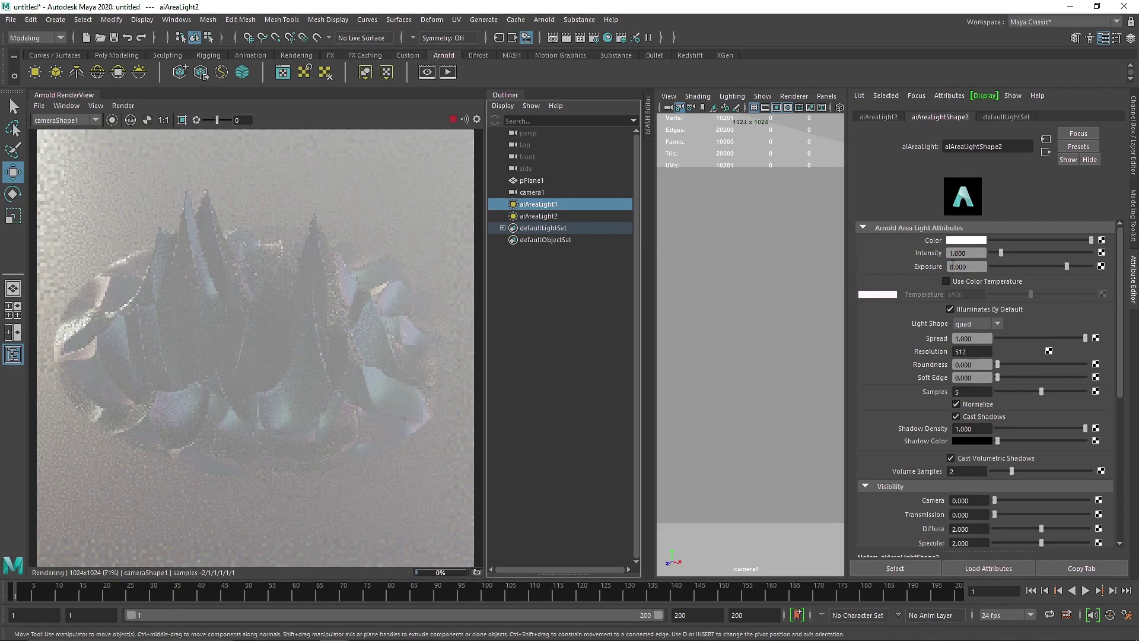
{"action": "type", "text": "4"}
{"action": "key", "text": "Return"}
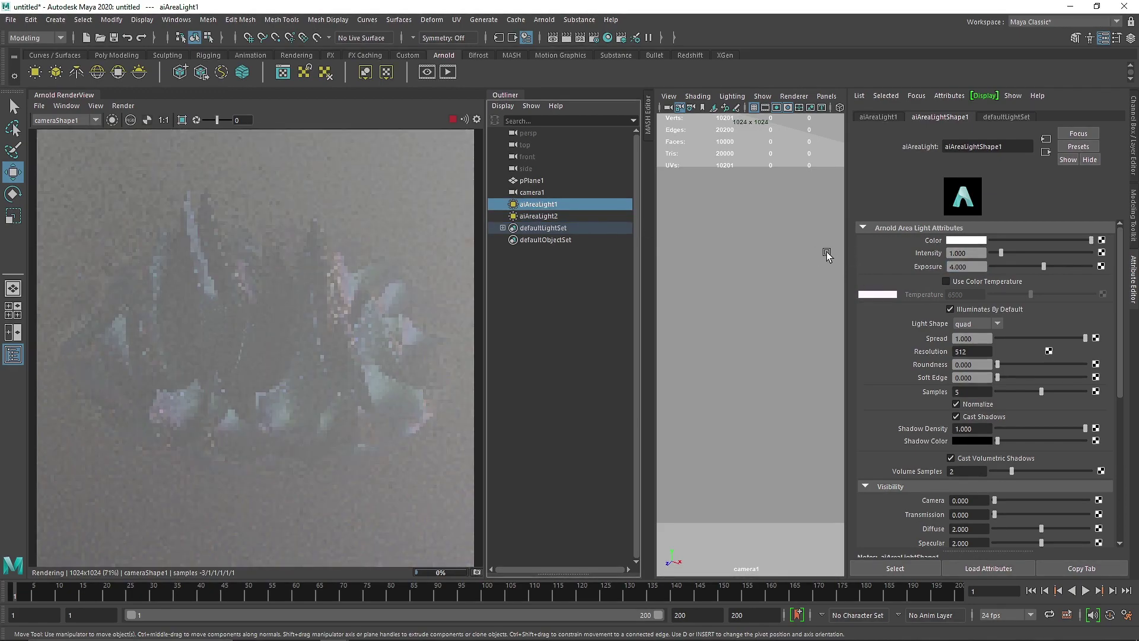
Try an Exposure of 6 on aiAreaLight2
{"action": "left_click", "coordinate": [537, 216]}
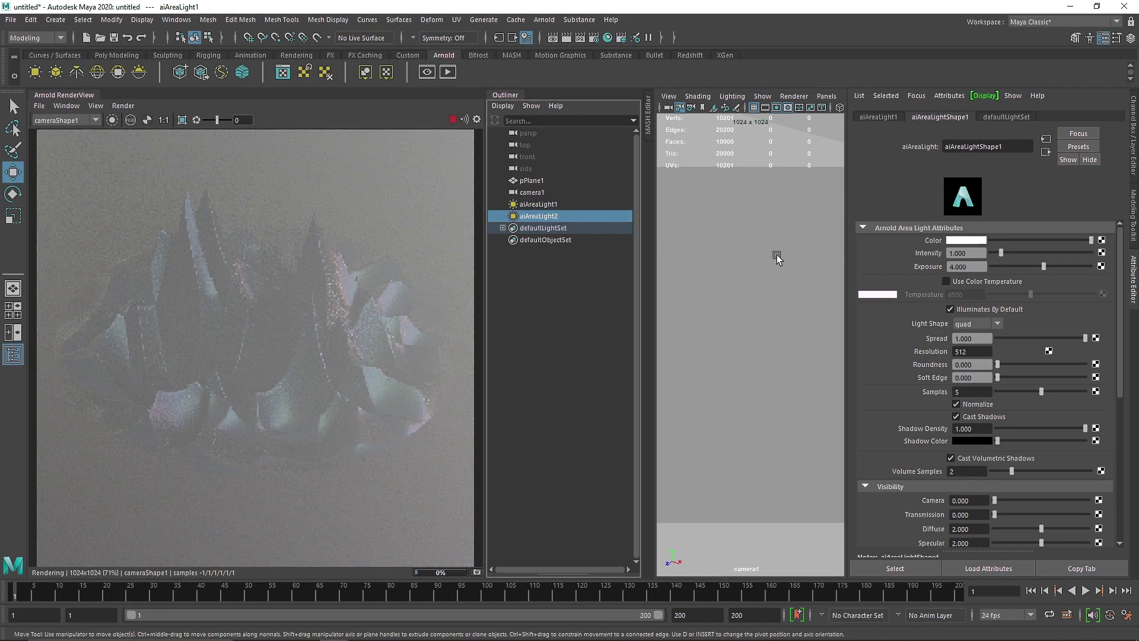
{"action": "double_click", "coordinate": [974, 266]}
{"action": "type", "text": "6"}
{"action": "key", "text": "Return"}
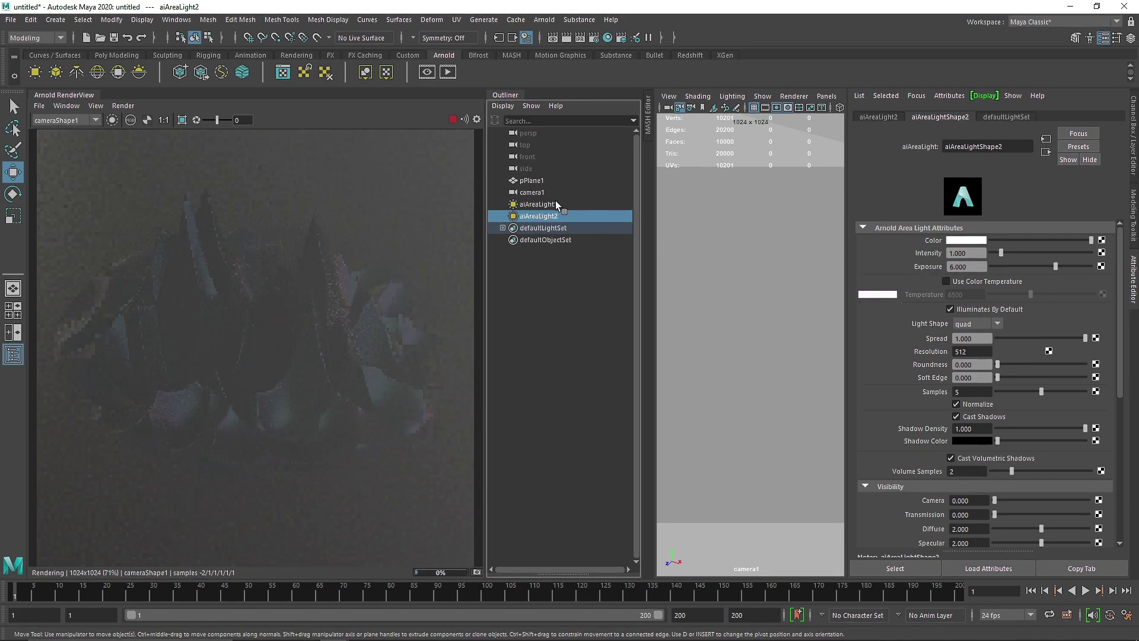
Set the Exposure of aiAreaLight1 to 6
{"action": "left_click", "coordinate": [537, 204]}
{"action": "double_click", "coordinate": [971, 267]}
{"action": "type", "text": "6"}
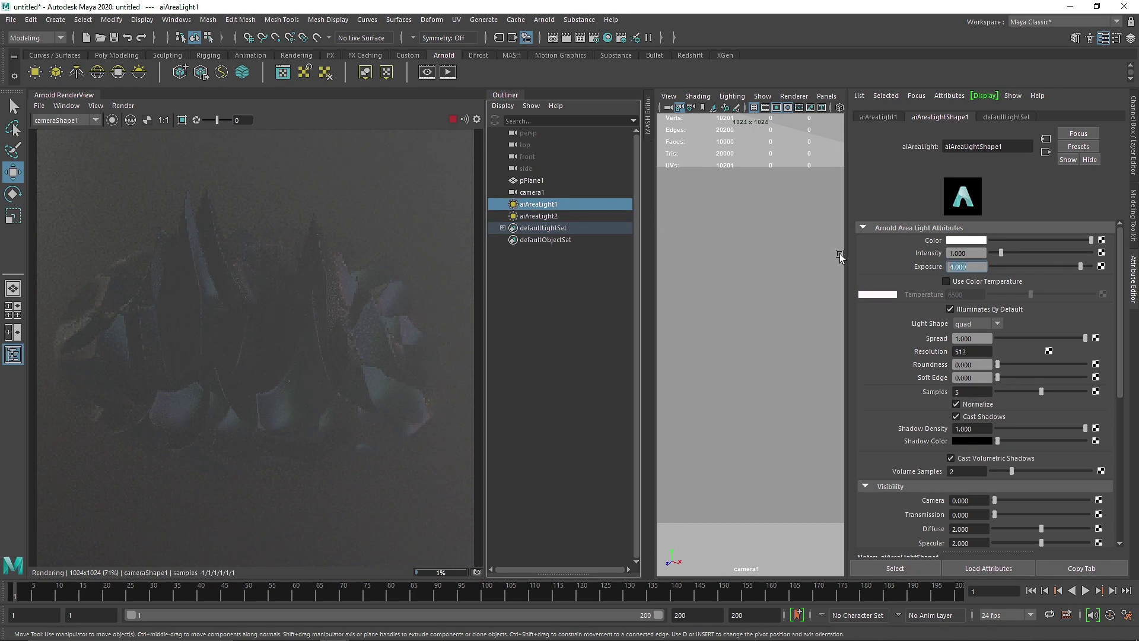
{"action": "key", "text": "Return"}
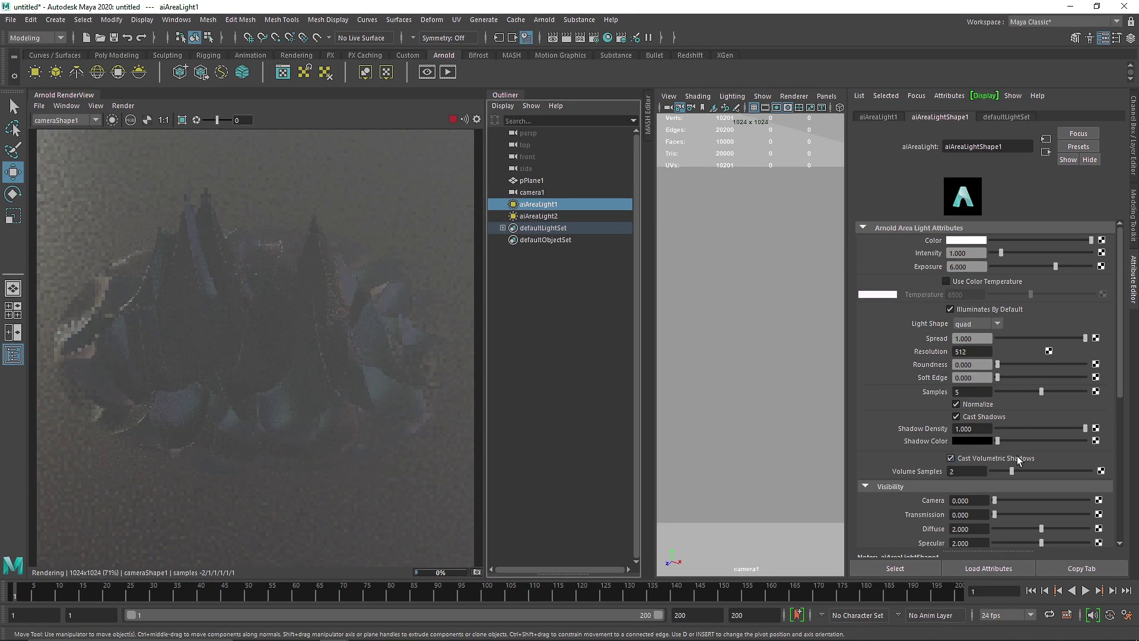
Set aiAreaLight2's Volume visibility to 0 and its Exposure to 10
{"action": "left_click", "coordinate": [538, 216]}
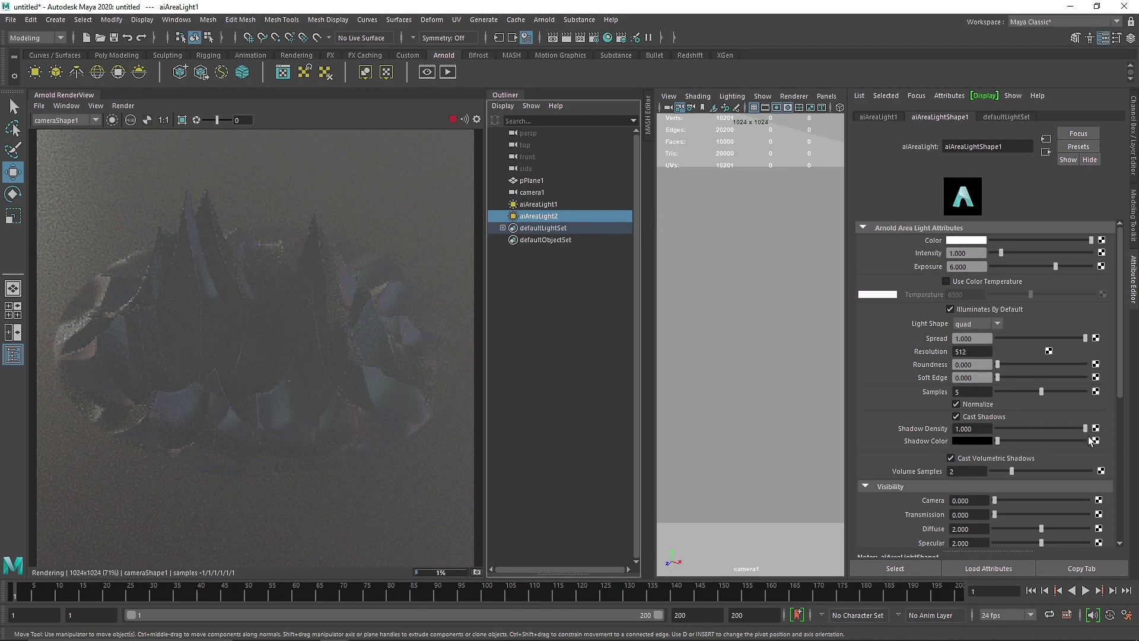
{"action": "left_click_drag", "start_coordinate": [1117, 392], "coordinate": [1126, 534]}
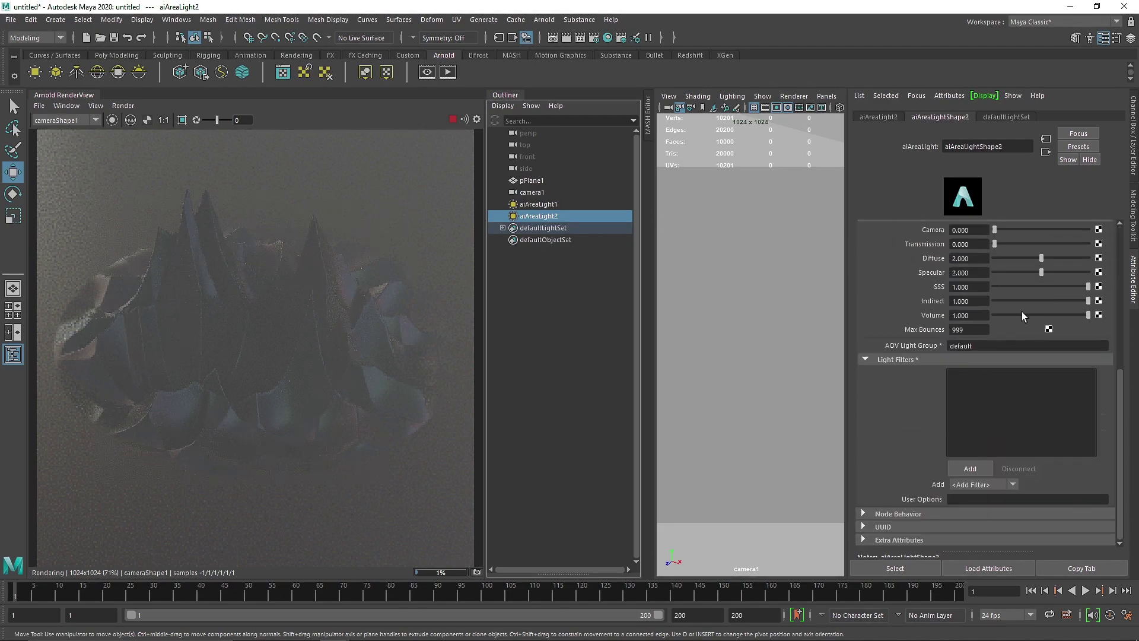
{"action": "scroll", "coordinate": [913, 361], "scroll_direction": "up", "scroll_amount": 5}
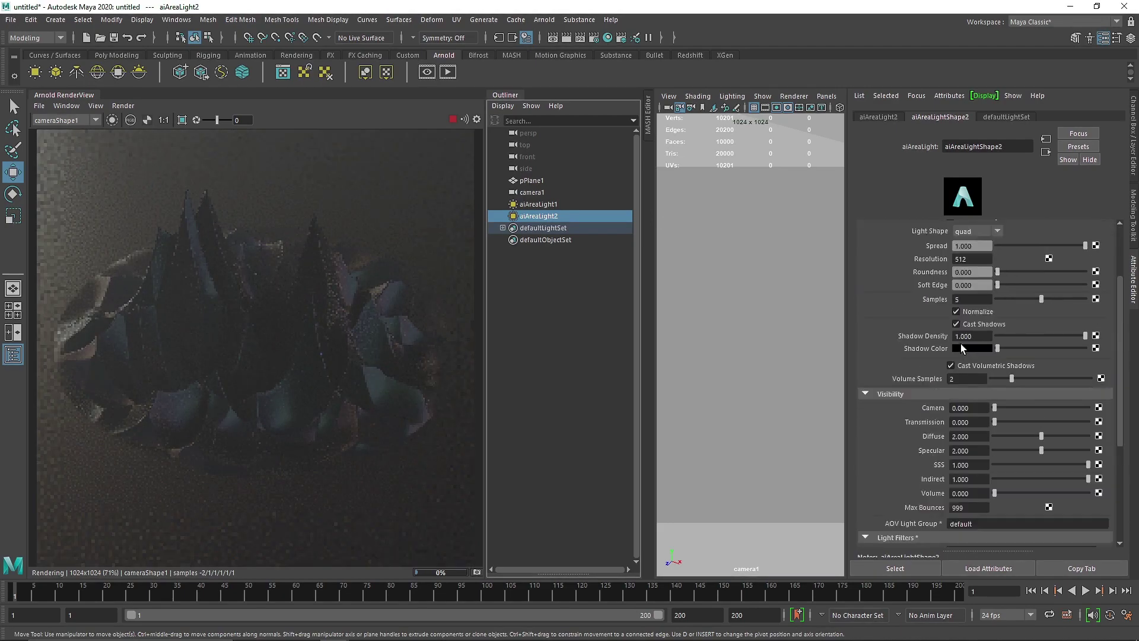
{"action": "scroll", "coordinate": [961, 348], "scroll_direction": "up", "scroll_amount": 1}
{"action": "scroll", "coordinate": [983, 278], "scroll_direction": "up", "scroll_amount": 2}
{"action": "double_click", "coordinate": [966, 266]}
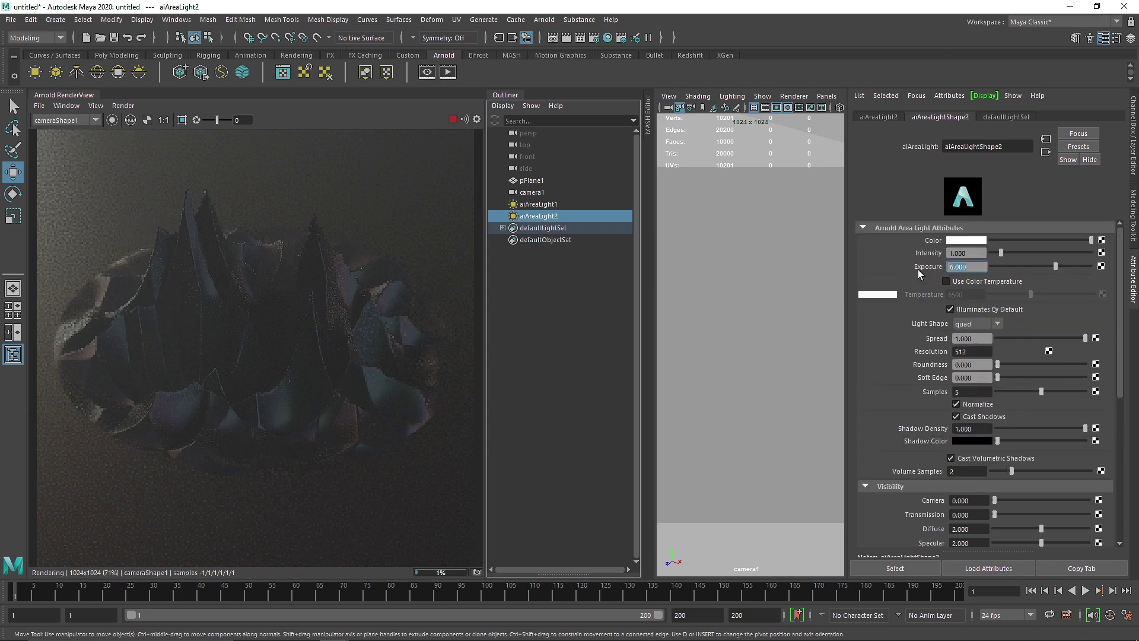
{"action": "type", "text": "10"}
{"action": "key", "text": "Return"}
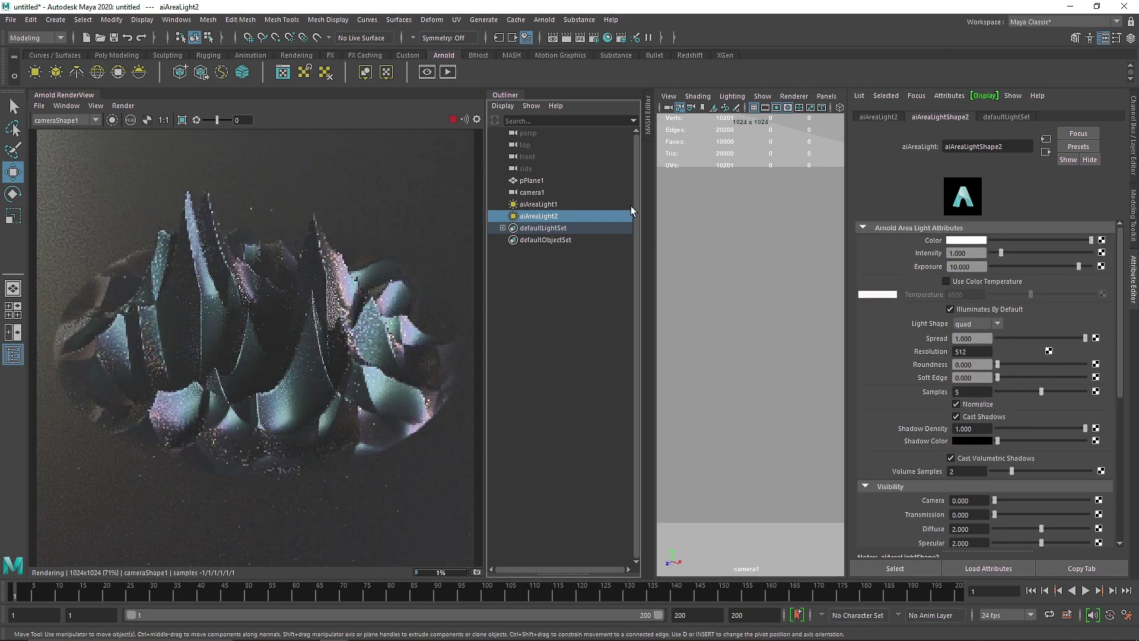
Enable color temperature on aiAreaLight1 and set it to a cool bluish 10711
{"action": "left_click", "coordinate": [564, 204]}
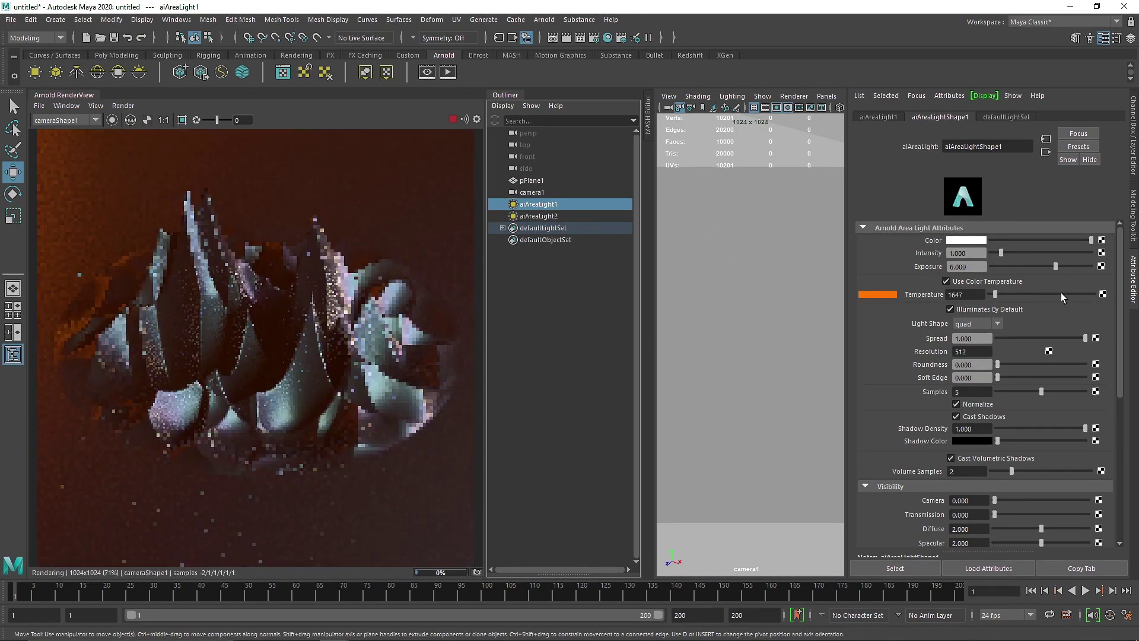
{"action": "left_click", "coordinate": [1062, 294]}
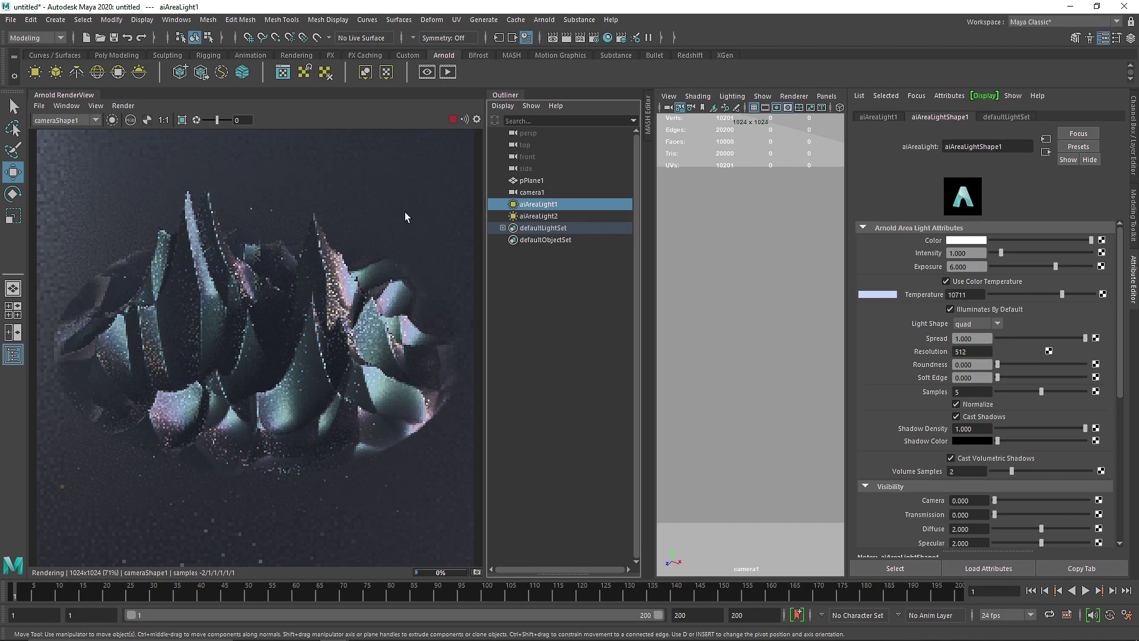